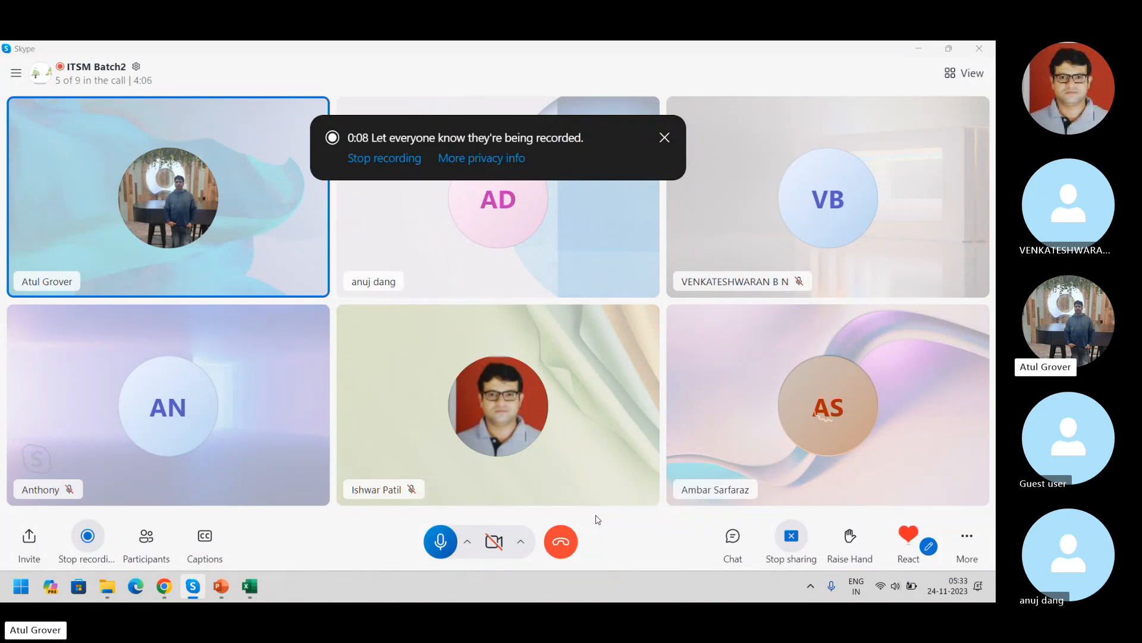
- Switch to the ServiceNow browser window, search the navigator for "sla" and open SLA Definitions under Service Level Management
key("alt+Tab")
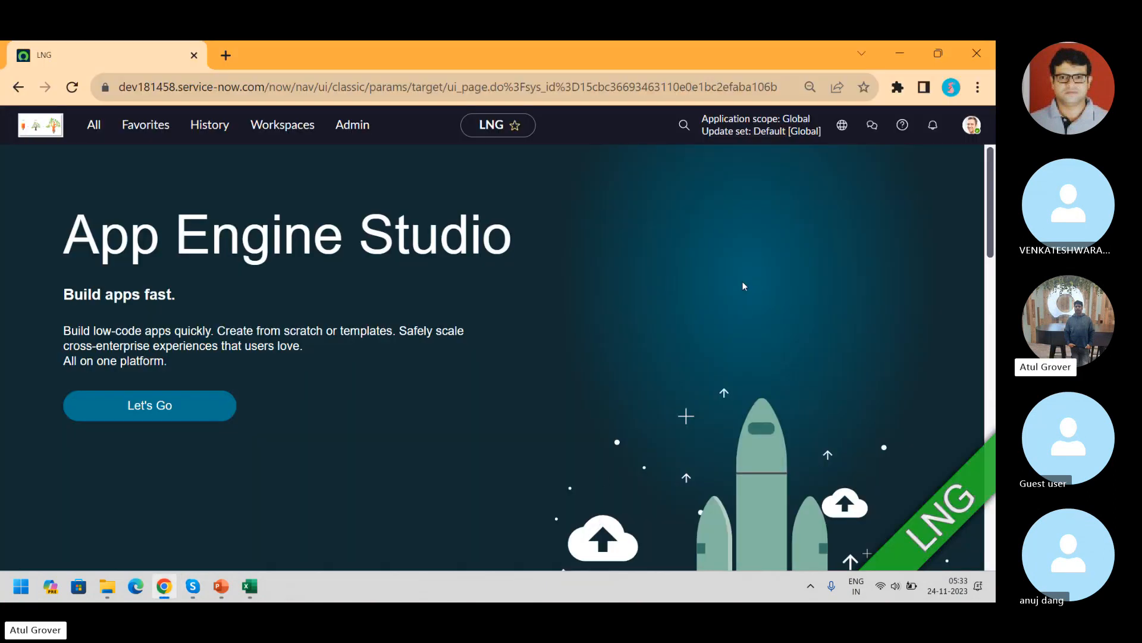
key("alt+Tab")
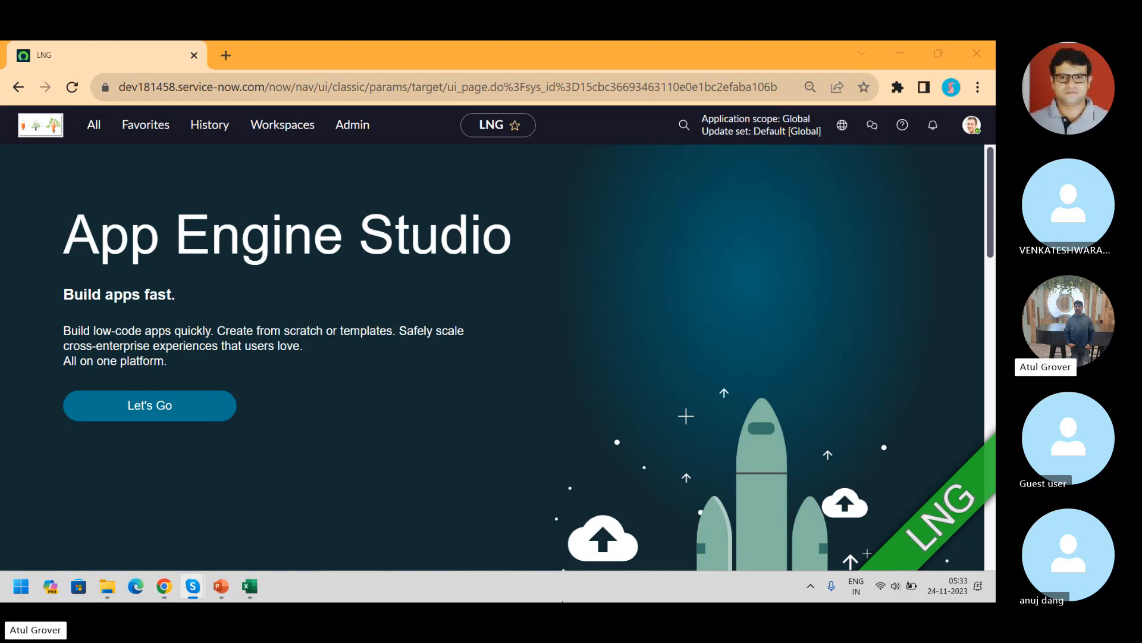
left_click(95, 138)
left_click(95, 138)
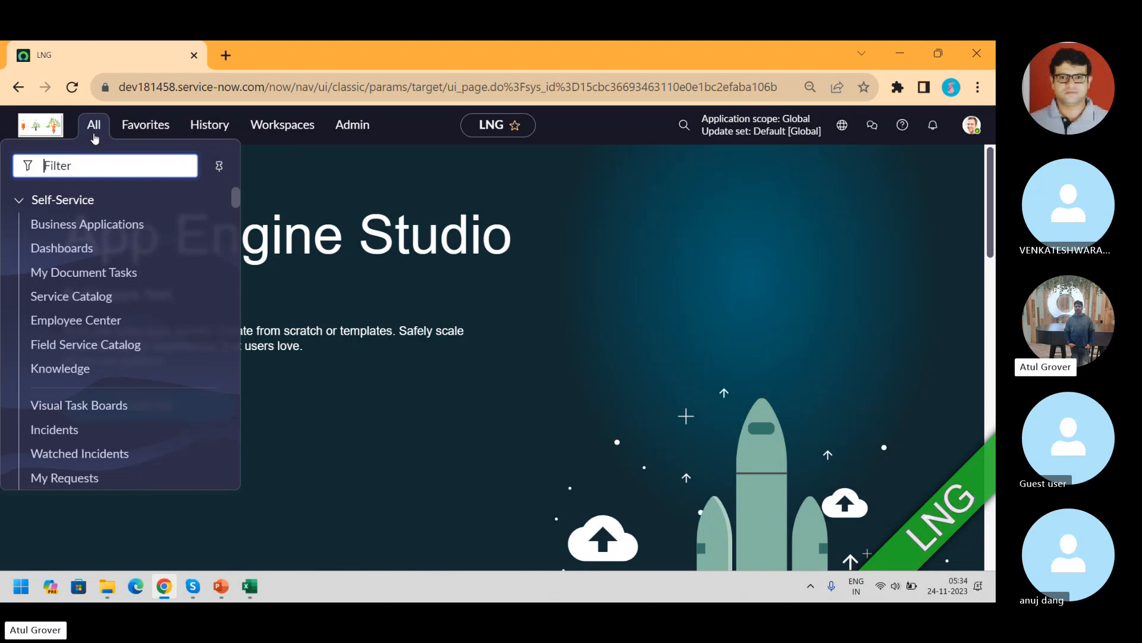
type("sla")
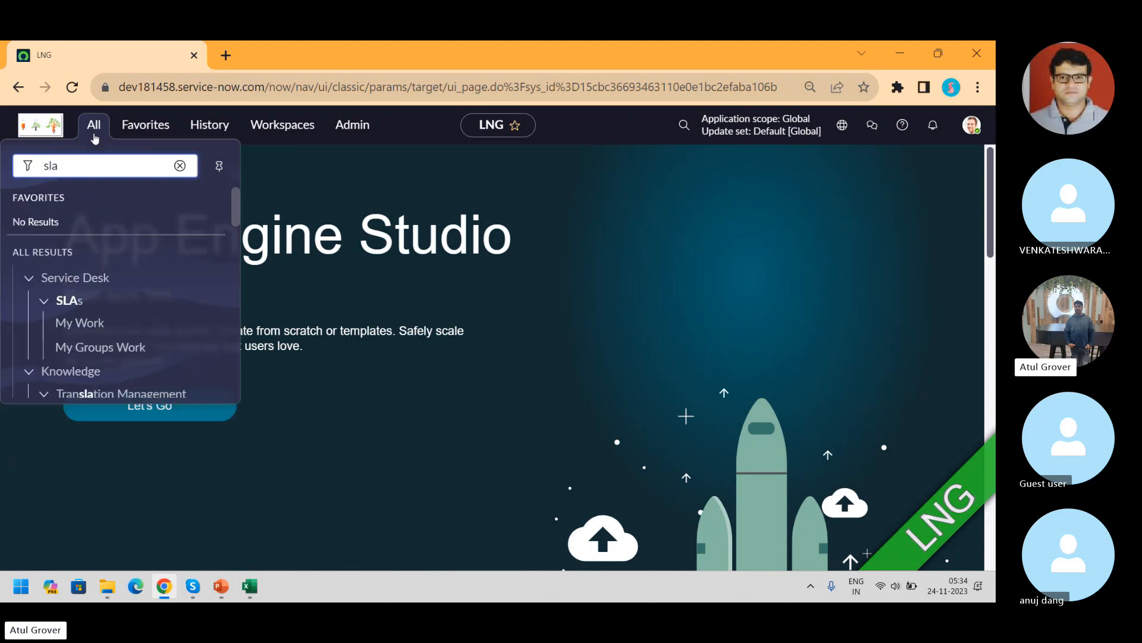
left_click_drag(236, 201, 238, 284)
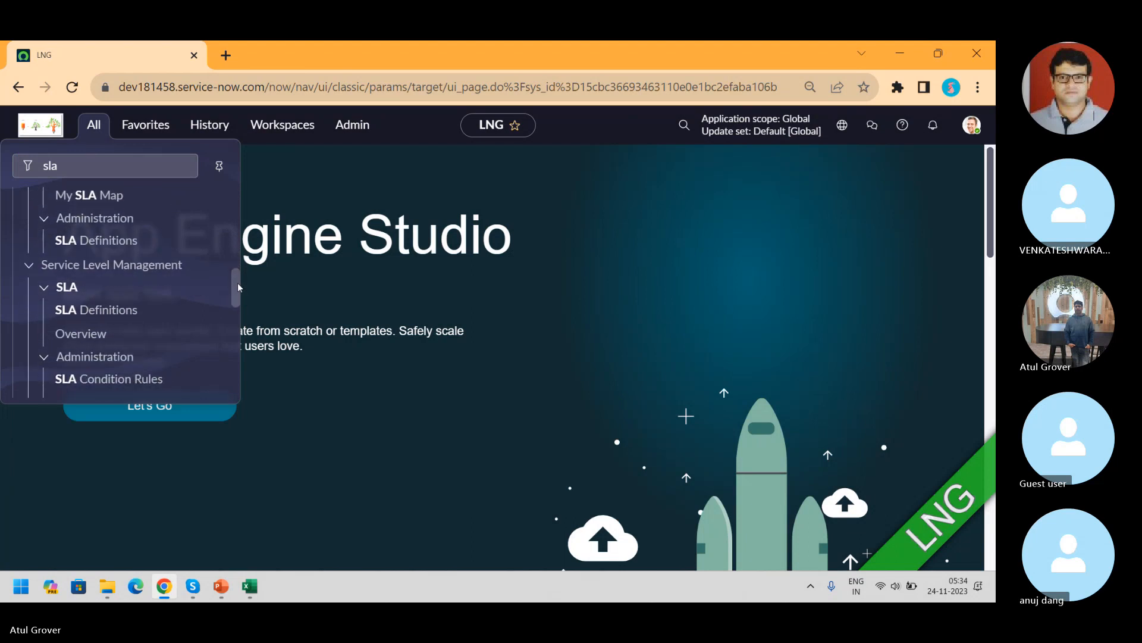
left_click(106, 318)
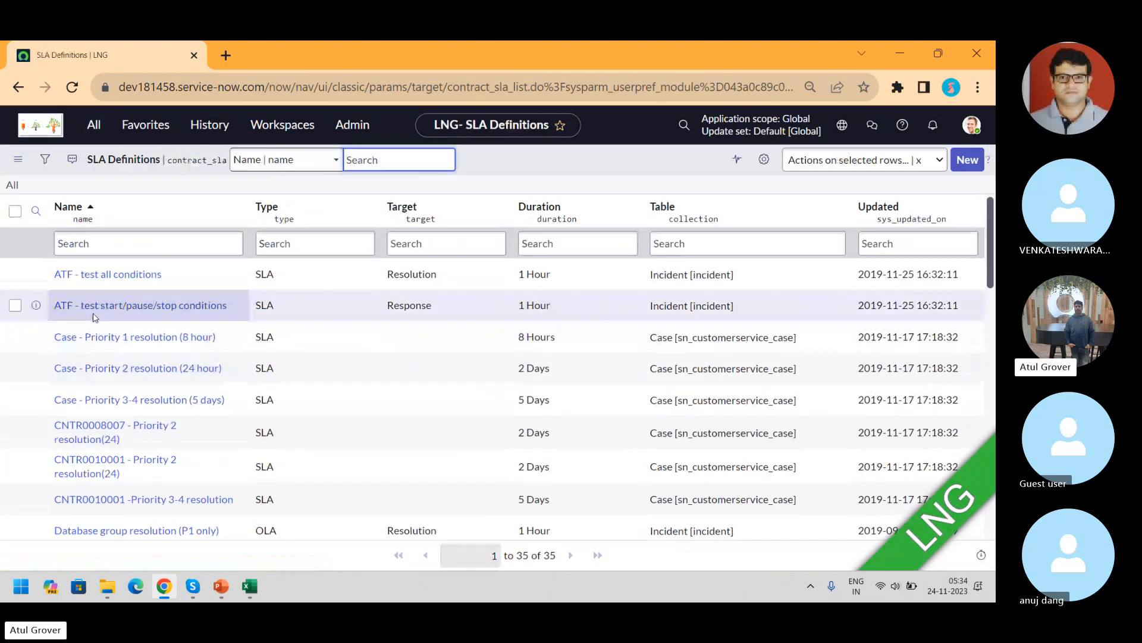
- Try to filter the SLA definitions by names containing "incident", and clear that filter
left_click(127, 244)
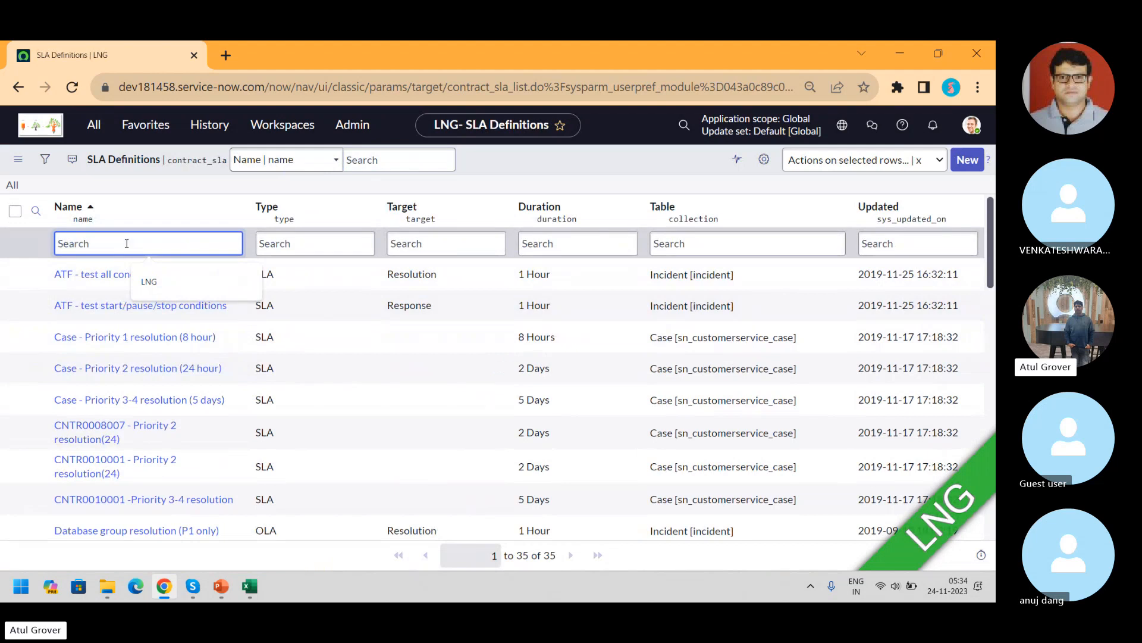
type("*incidn")
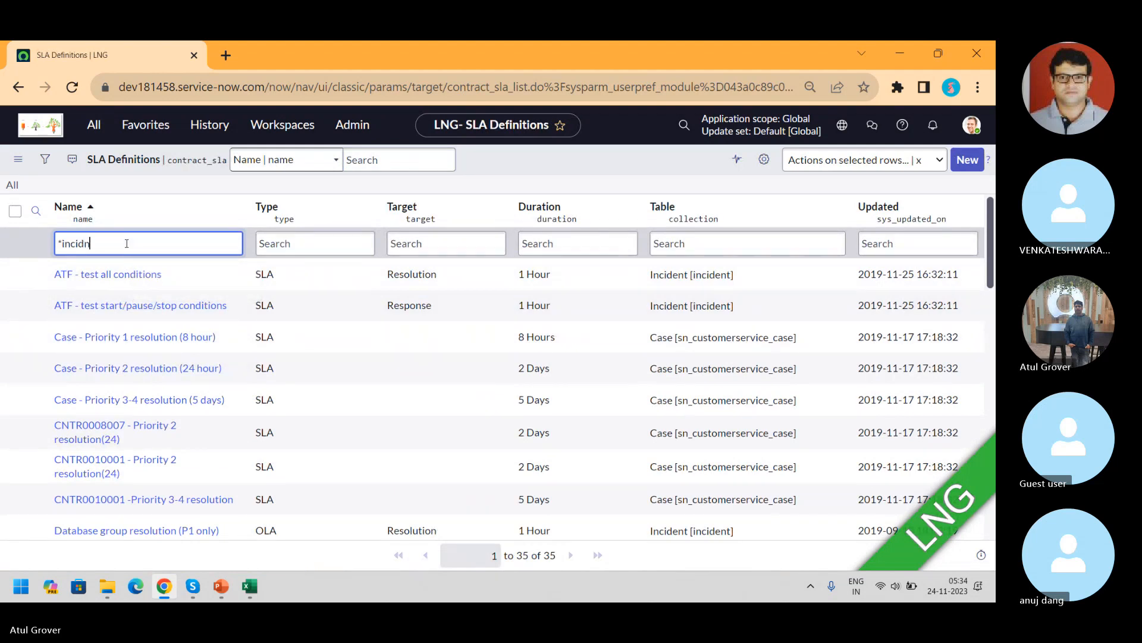
type("ent")
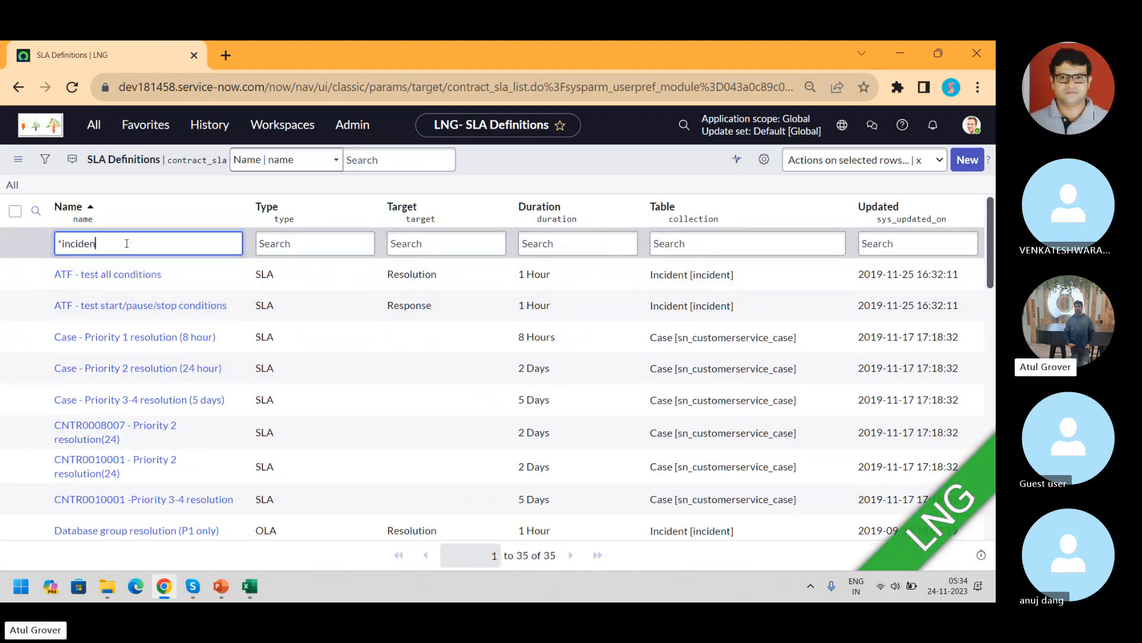
key("Return")
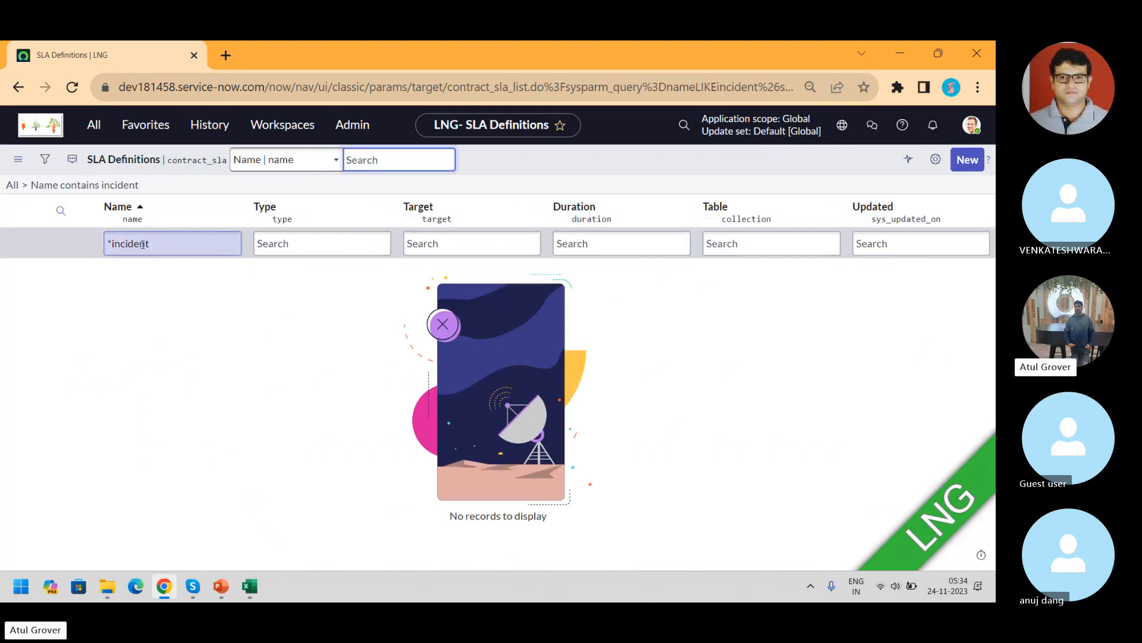
triple_click(126, 243)
key("BackSpace")
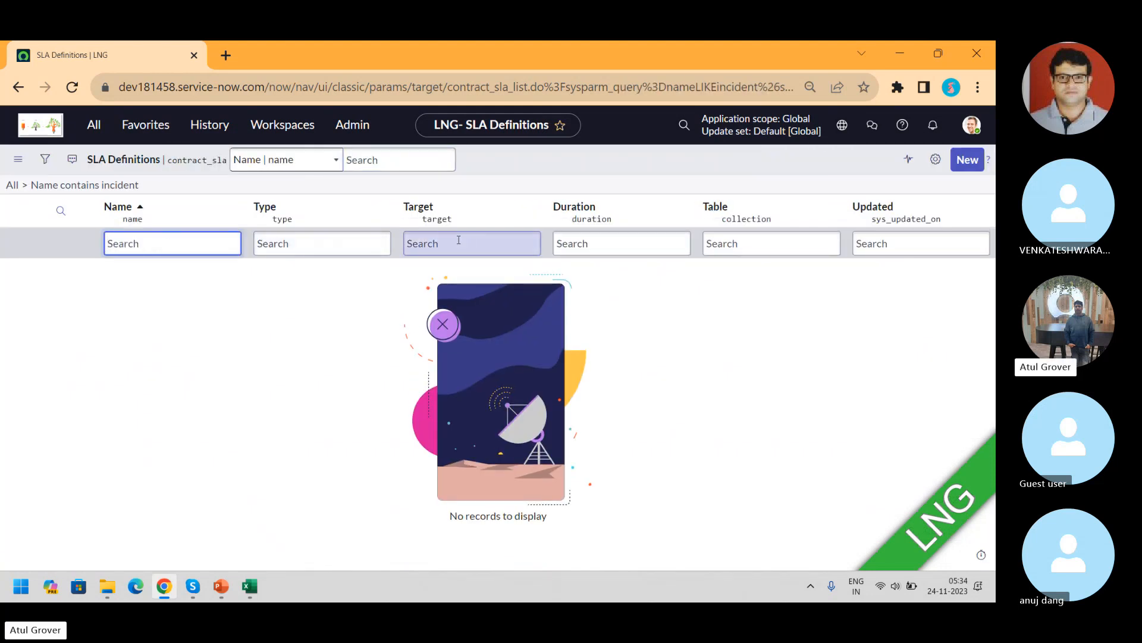
left_click(9, 189)
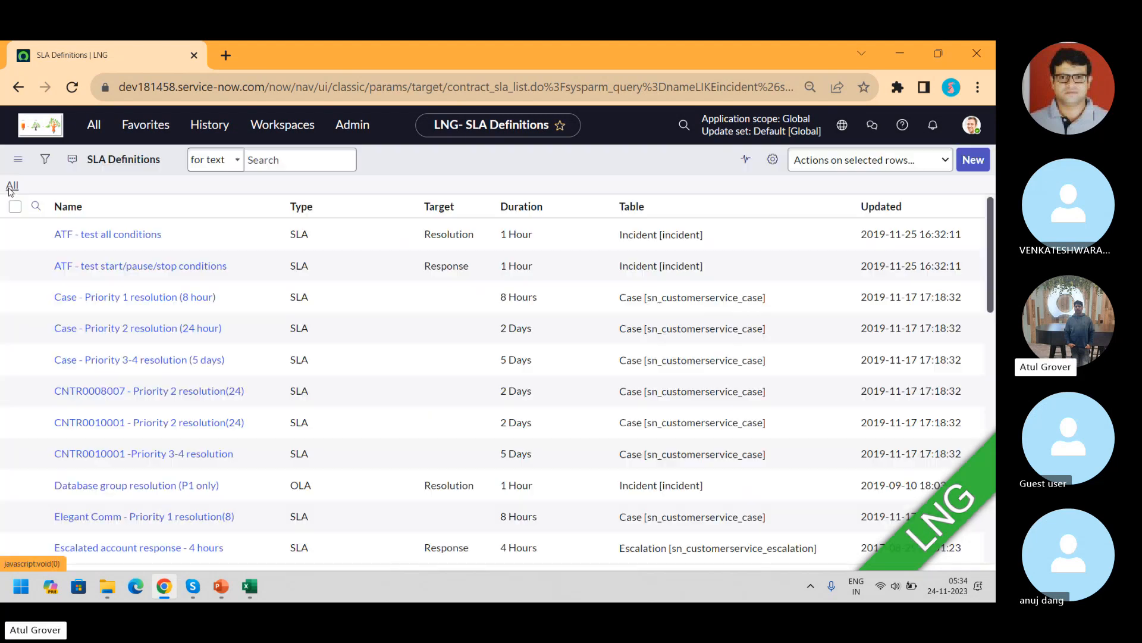
- Show only the SLA definitions whose table is Incident and open the Priority 1 resolution (1 hour) record
left_click(682, 246)
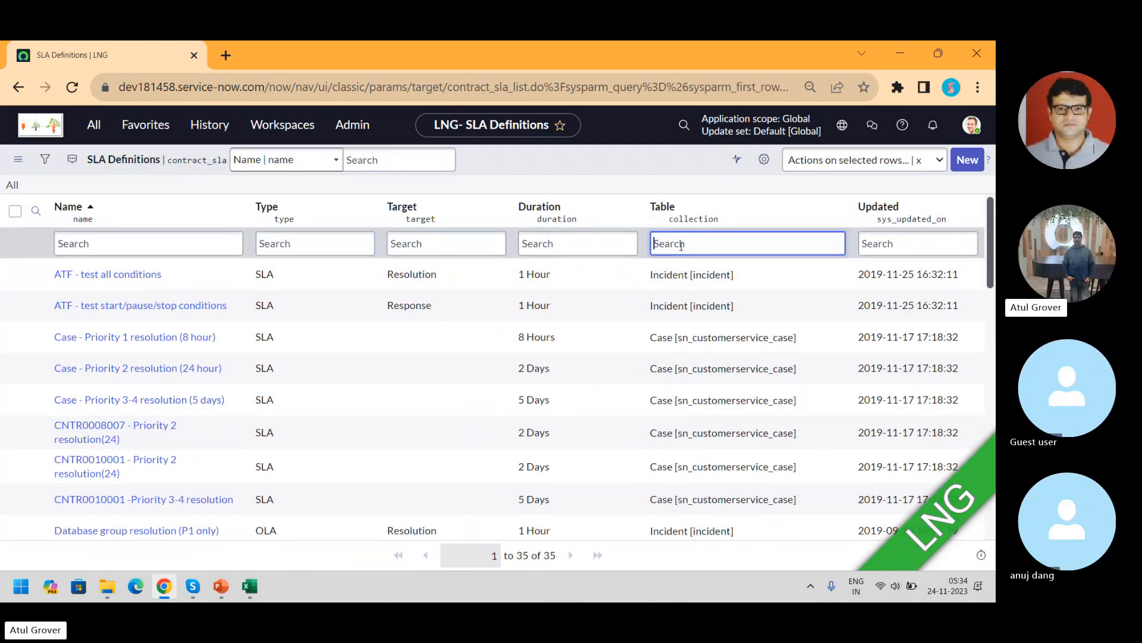
type("*")
right_click(708, 272)
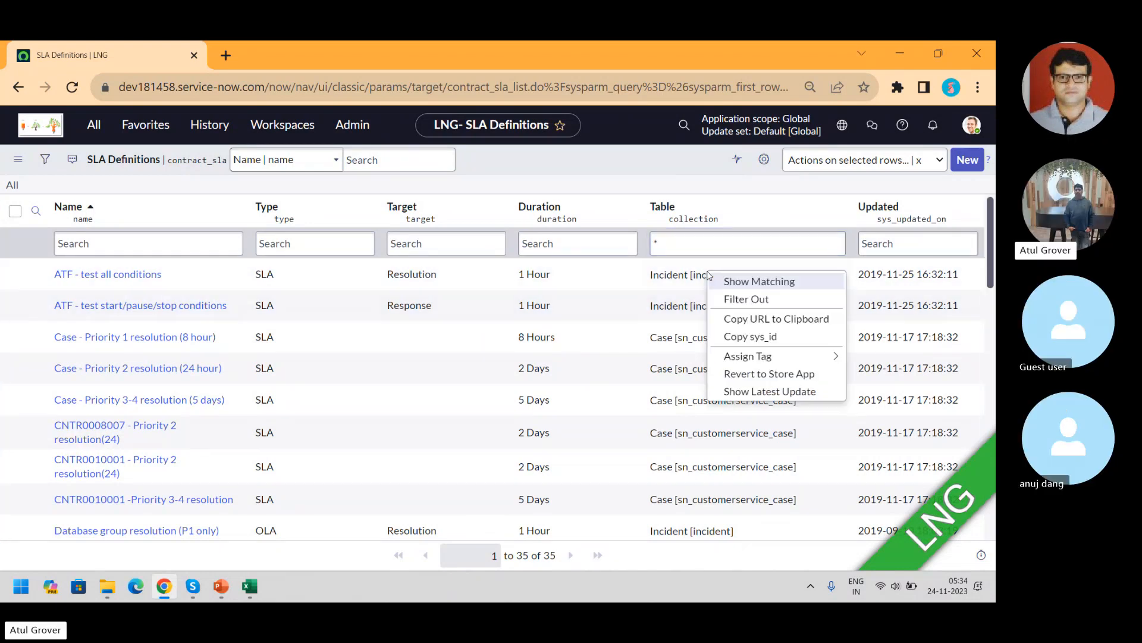
left_click(737, 280)
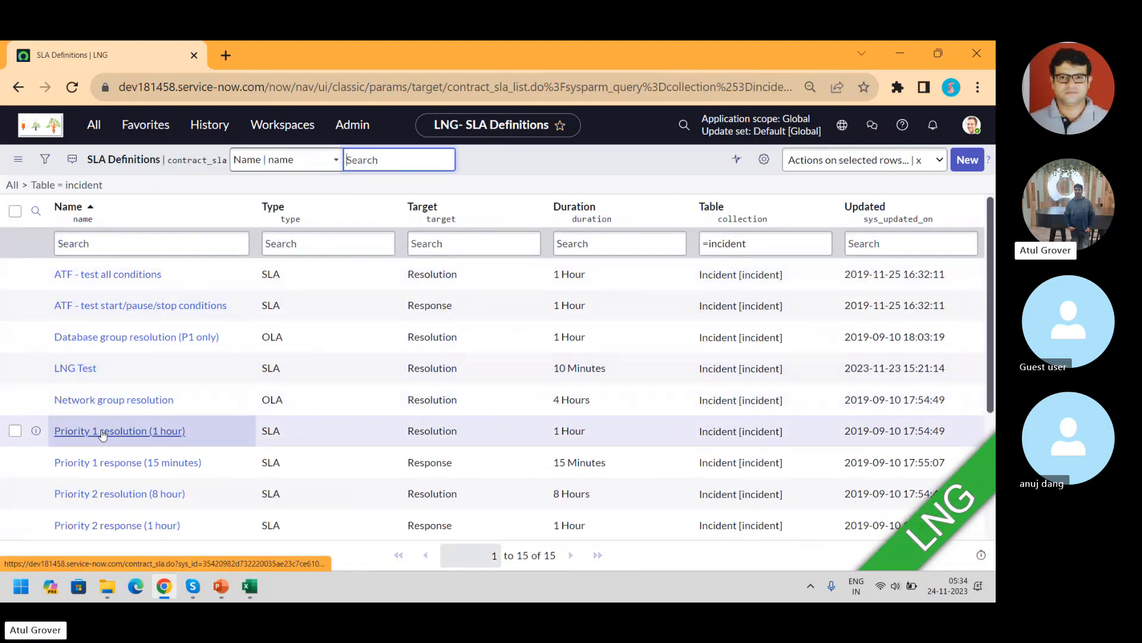
left_click(101, 433)
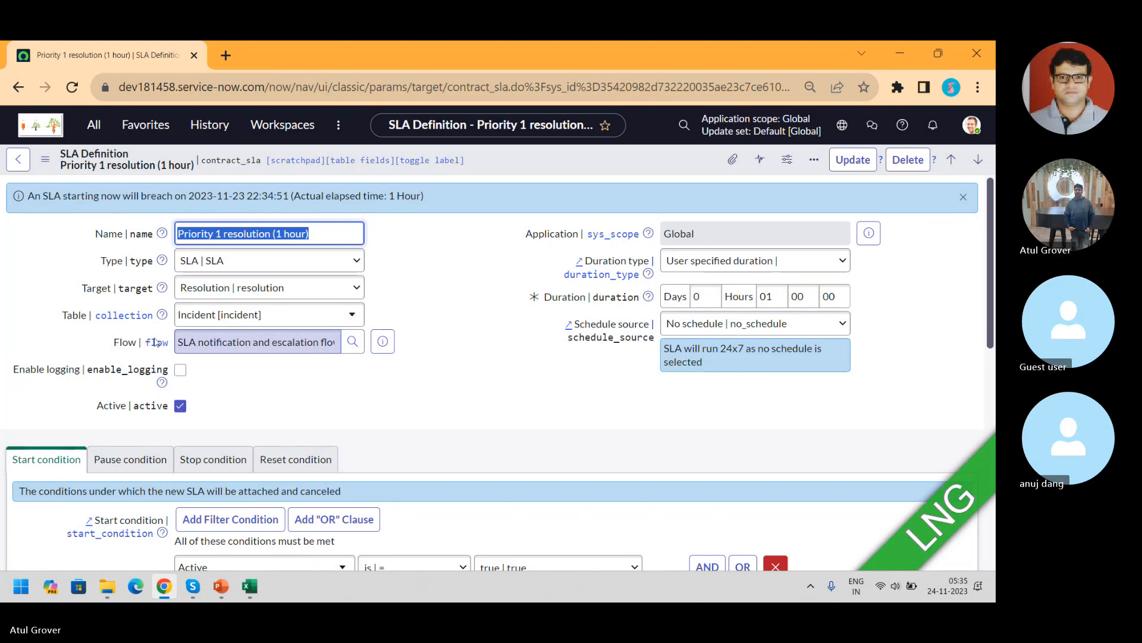
- Search the navigator for "flow d" and open Flow Designer
left_click(108, 128)
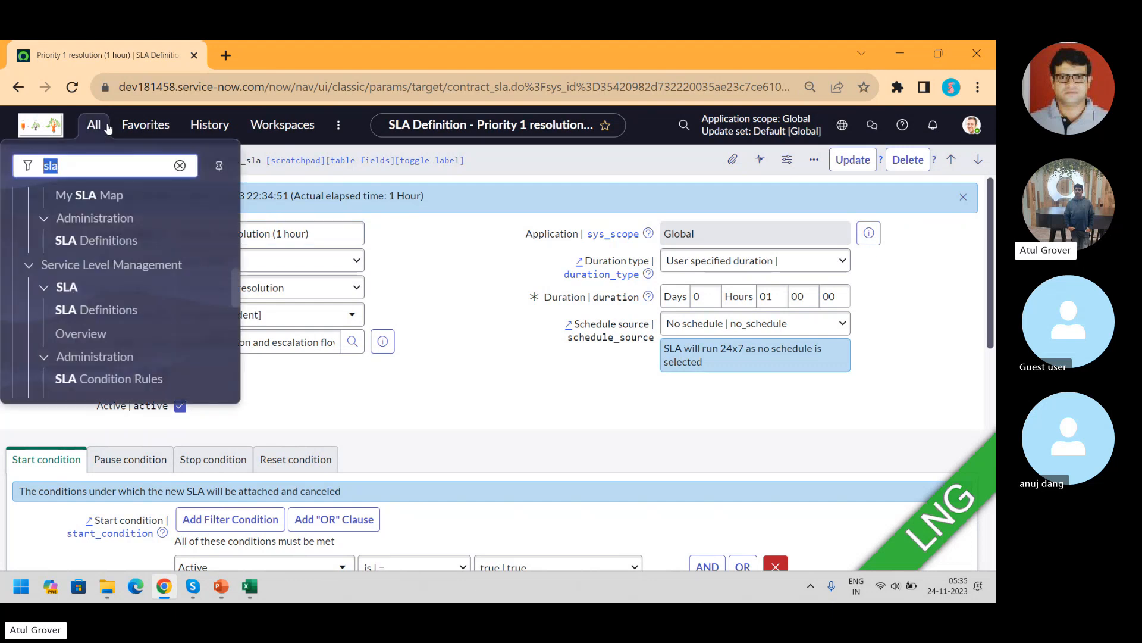
type("flow d")
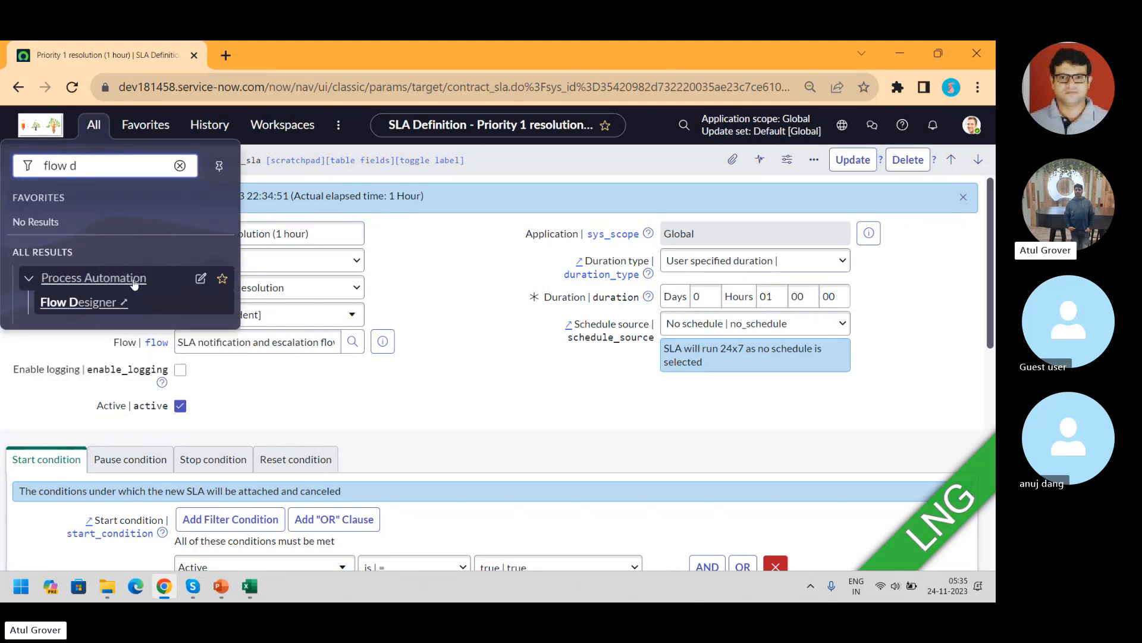
left_click(78, 302)
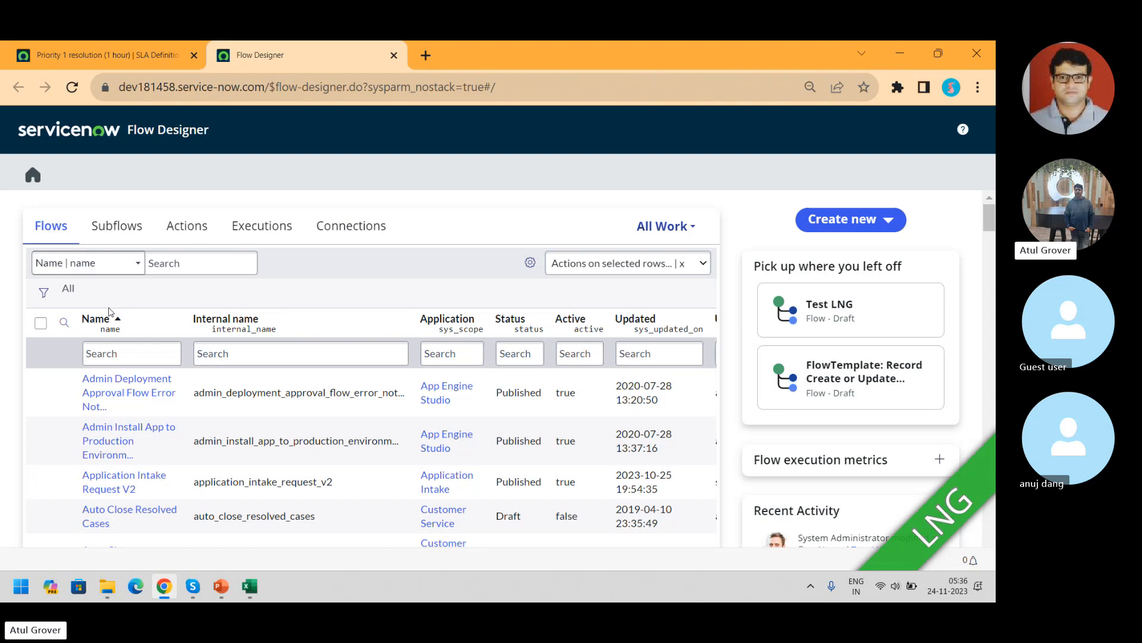
- Filter the flows by names containing "default" and open the Default SLA flow
left_click(126, 351)
type("*")
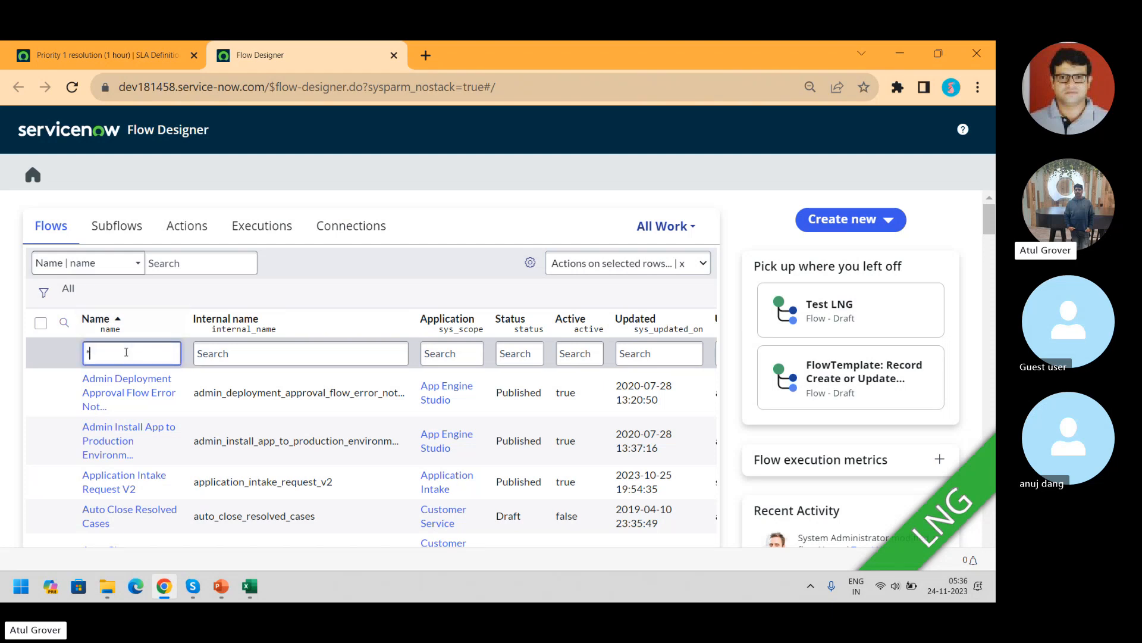
type("default")
key("Return")
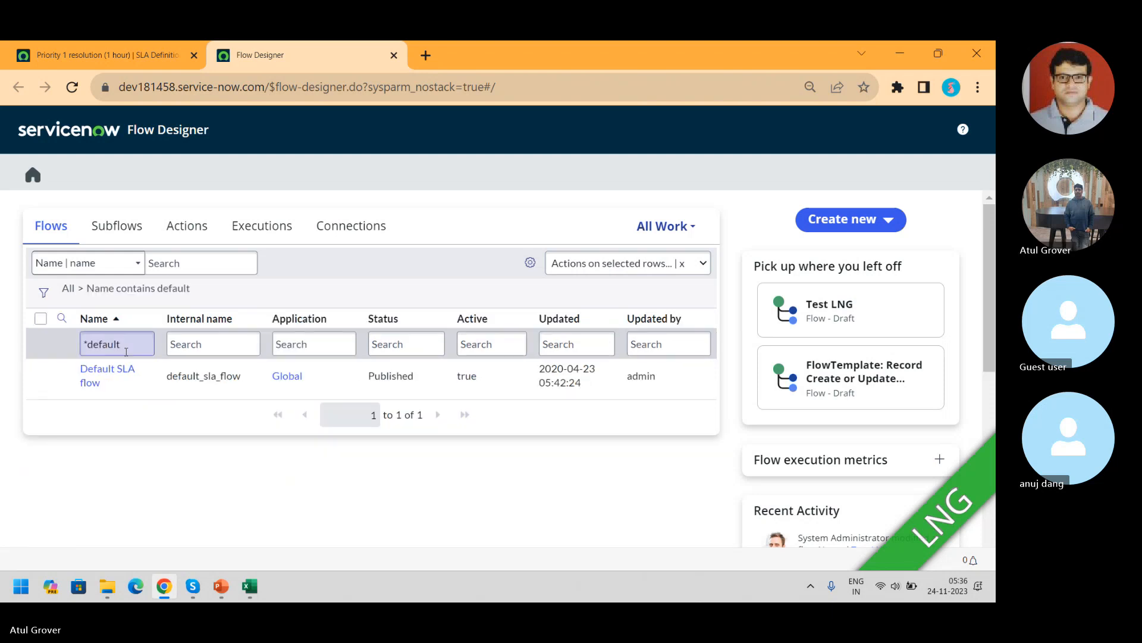
left_click(118, 373)
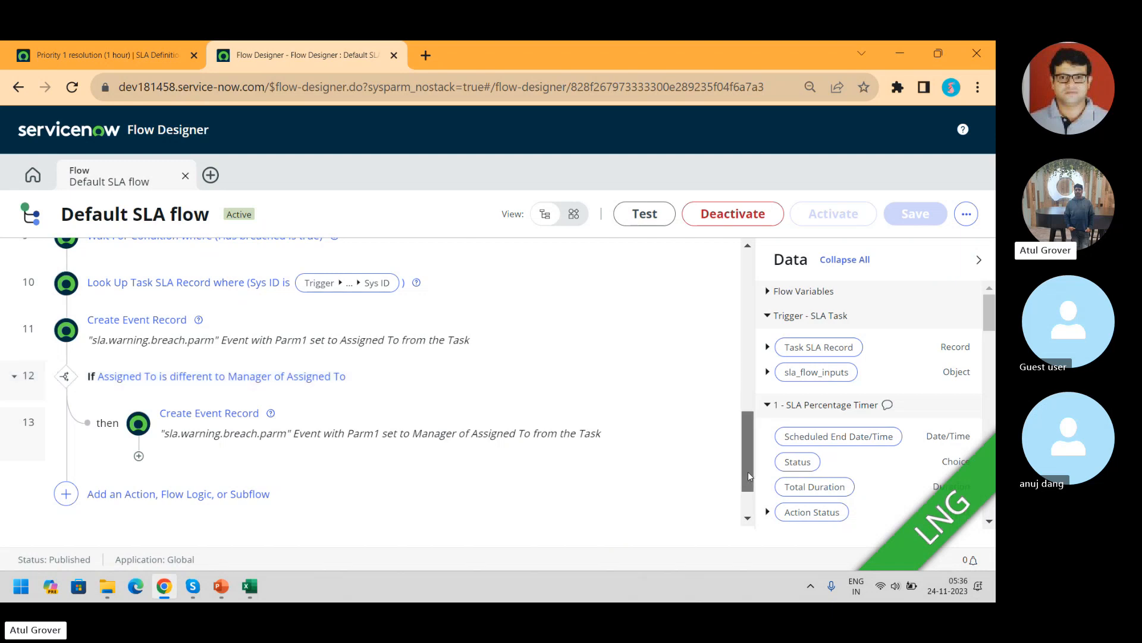
- Collapse the flow's data pane, expand the 50% SLA duration wait and review the remaining actions through the breach events
left_click_drag(751, 471, 751, 313)
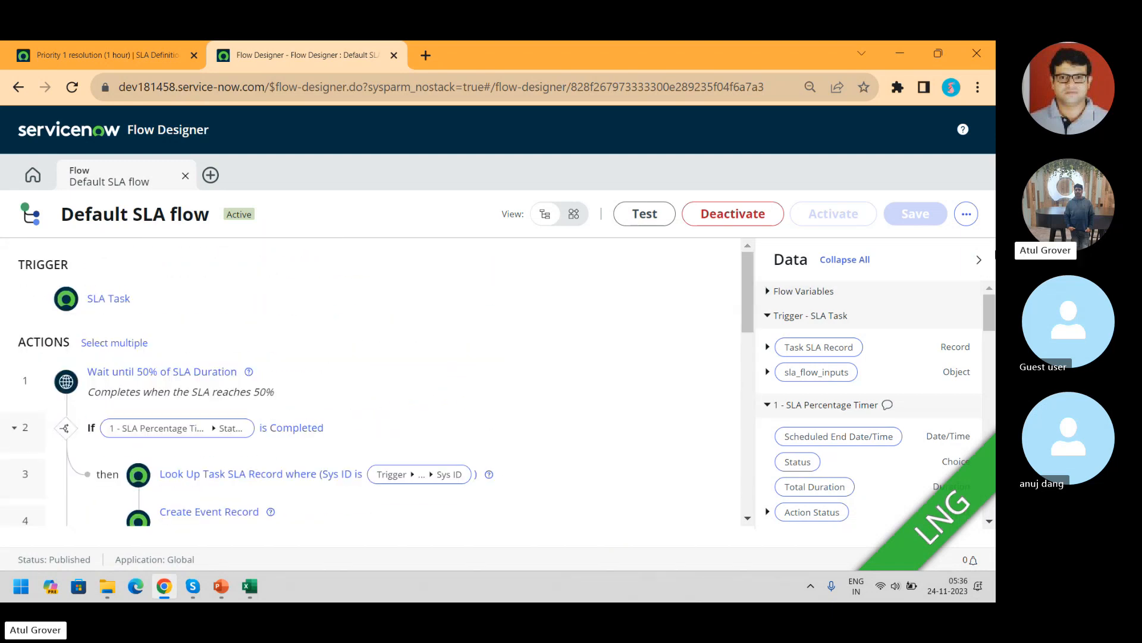
left_click(979, 260)
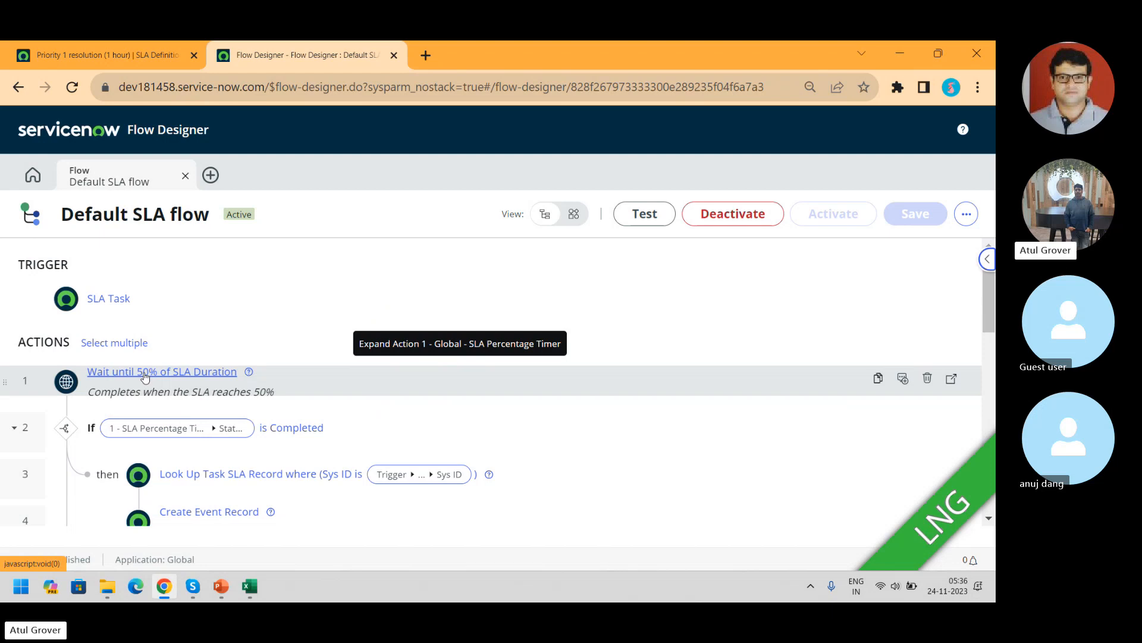
left_click(145, 374)
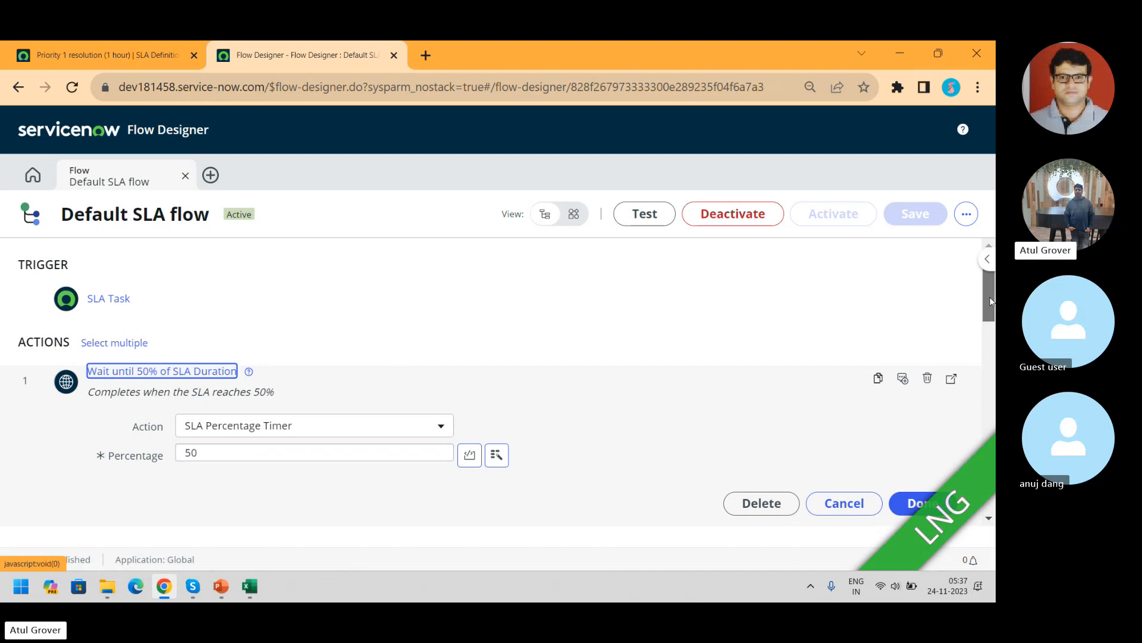
left_click_drag(991, 301, 994, 351)
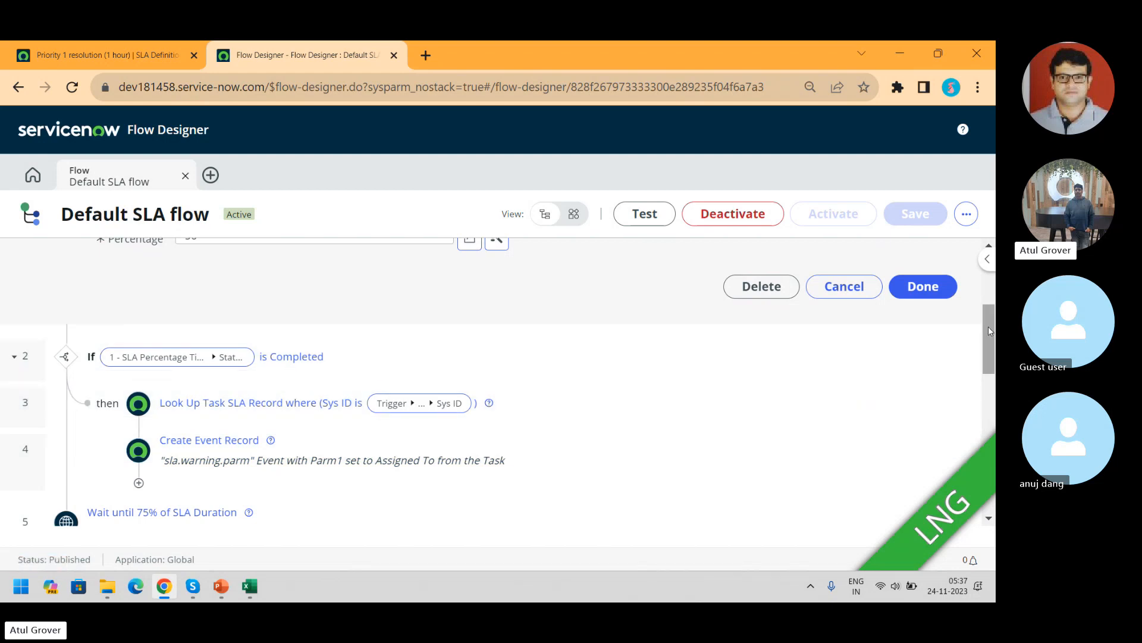
left_click_drag(992, 330, 991, 376)
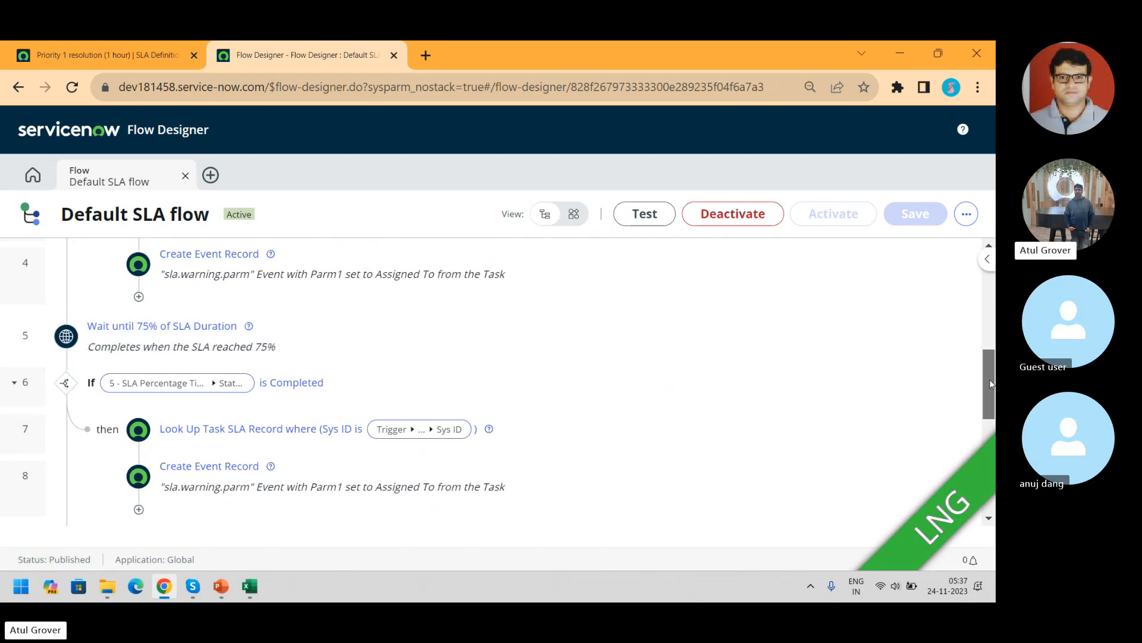
left_click(992, 446)
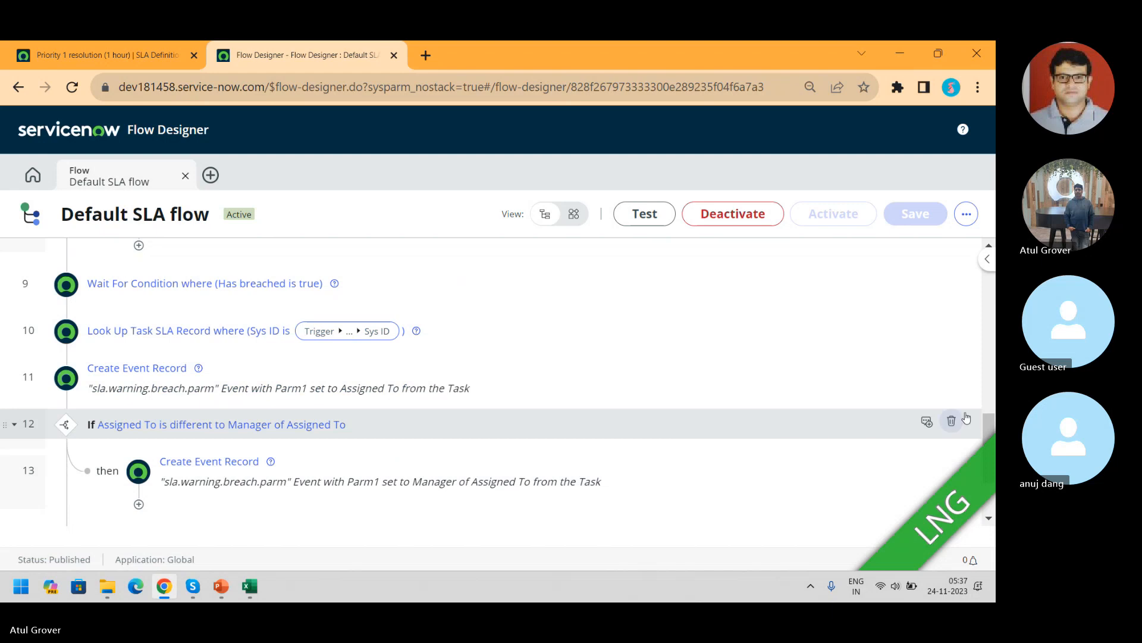
scroll(989, 425, "up", 2)
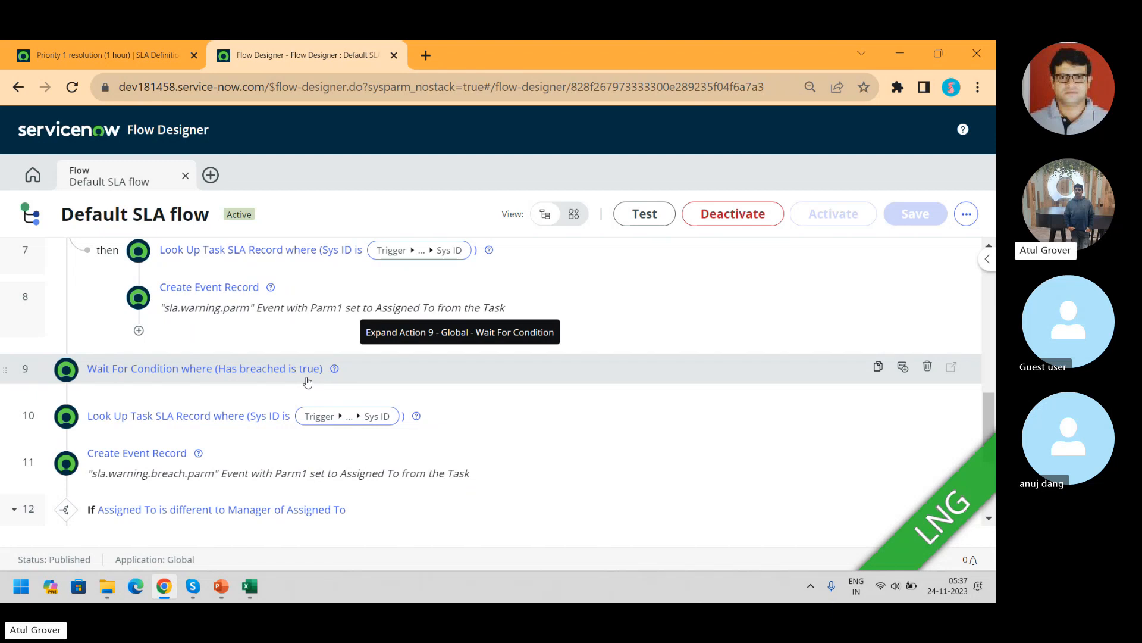
key("alt+Tab")
key("alt+Tab")
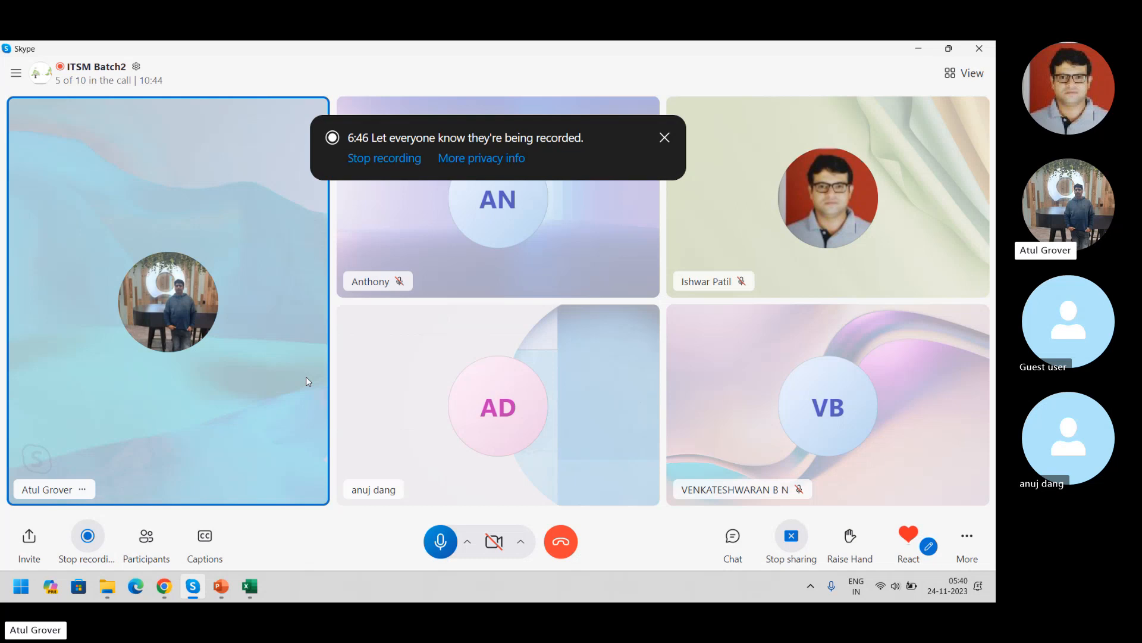
key("alt+Tab")
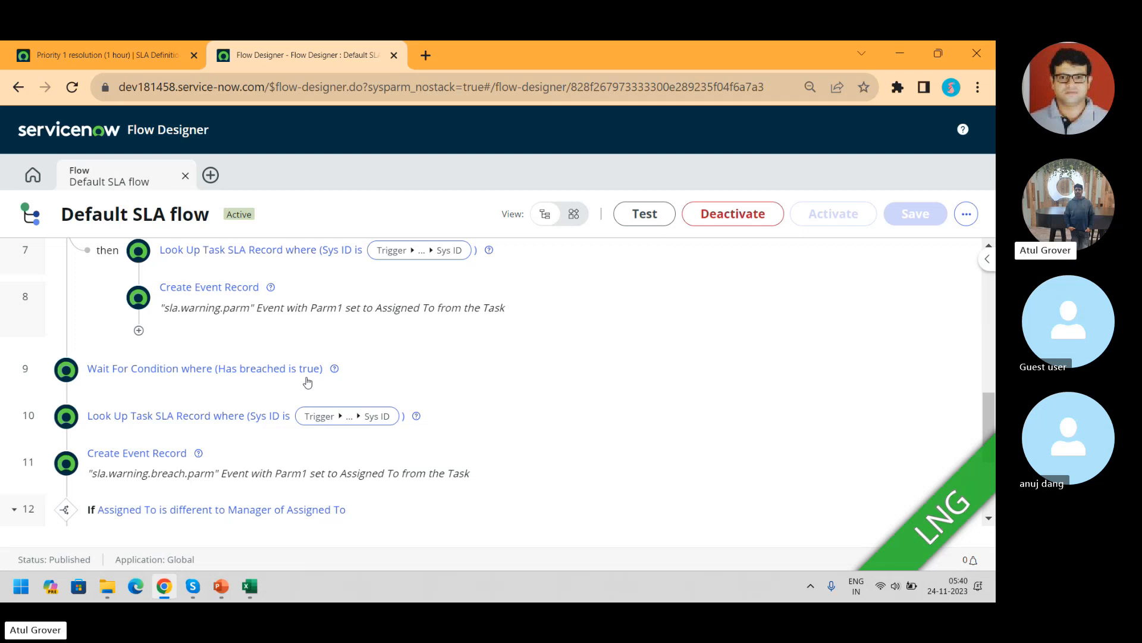
- Leave the flow, search the navigator for "inc", list the open incidents and open INC0010025
left_click(134, 55)
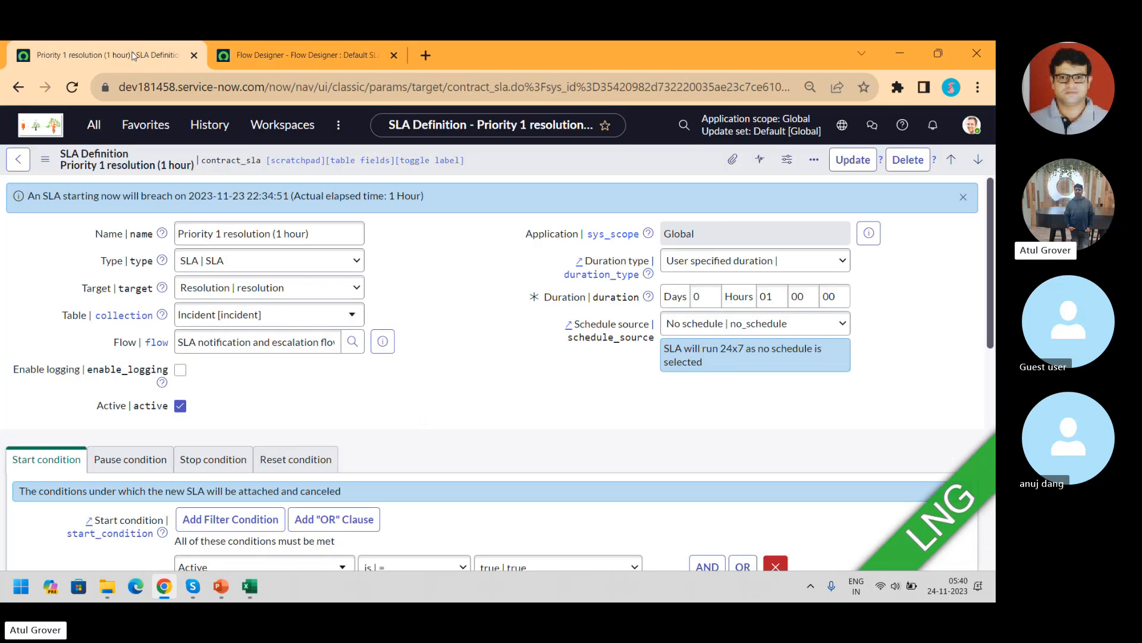
left_click(94, 125)
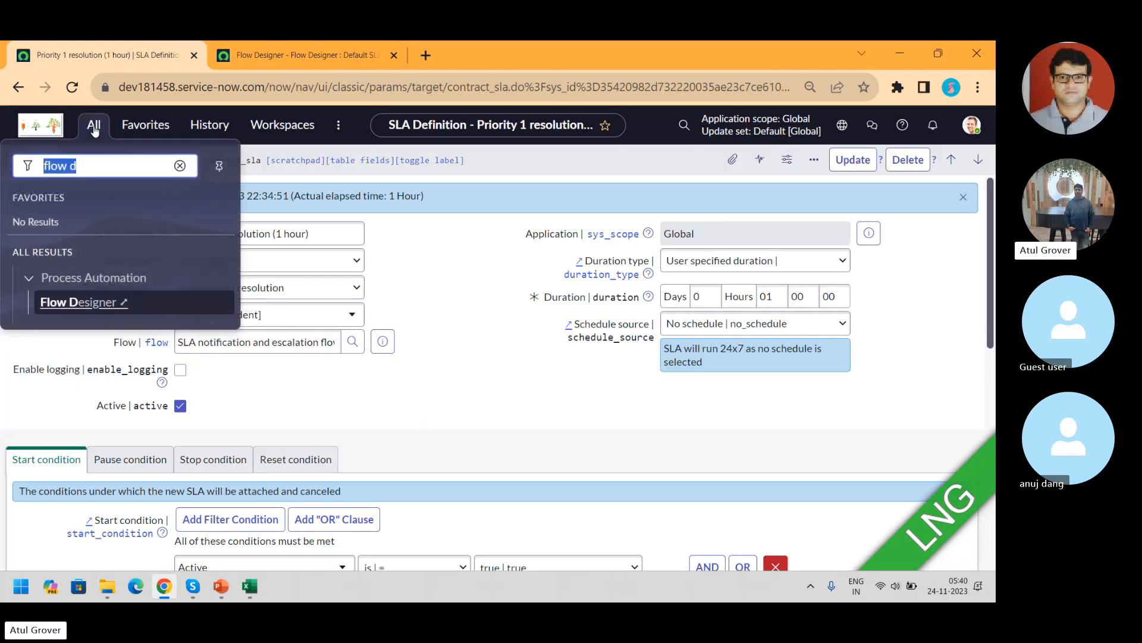
type("inc")
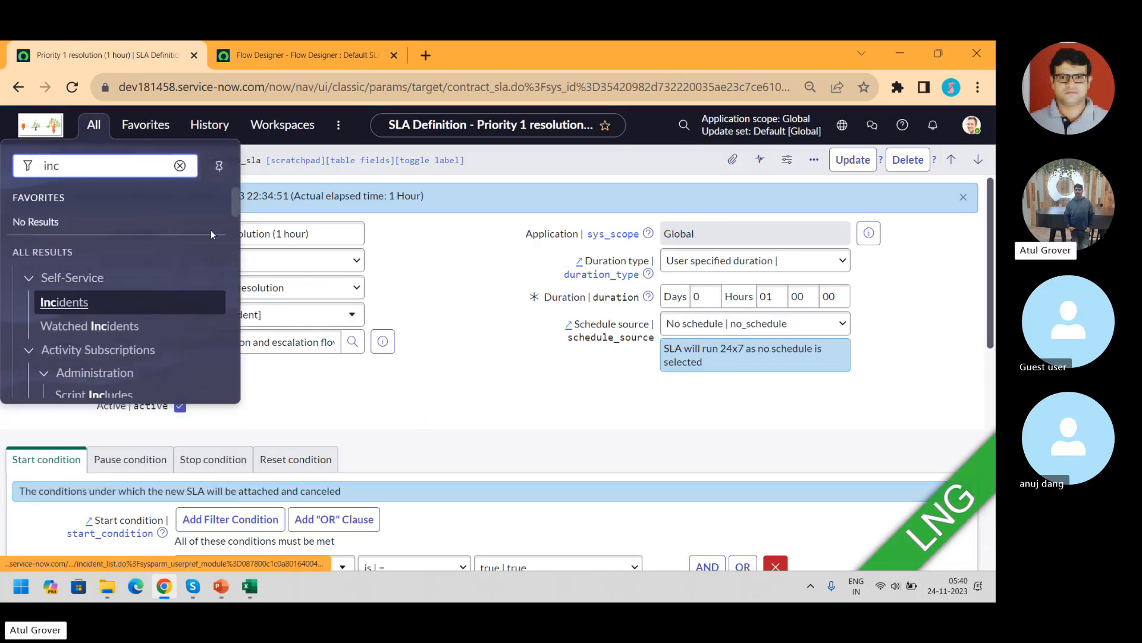
left_click_drag(236, 213, 233, 227)
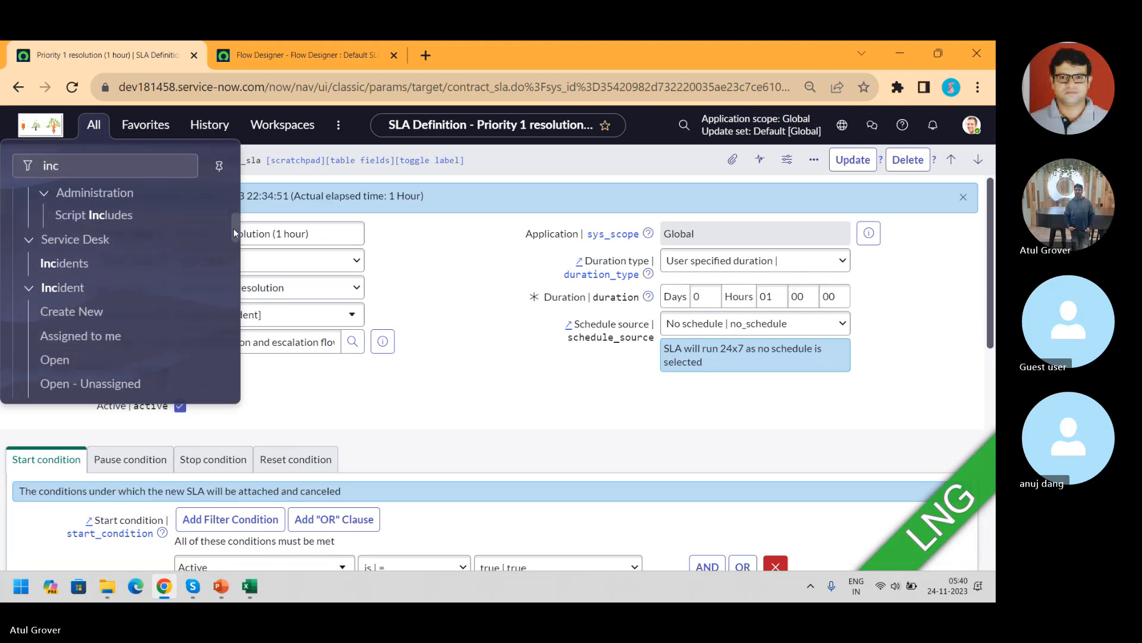
left_click(57, 361)
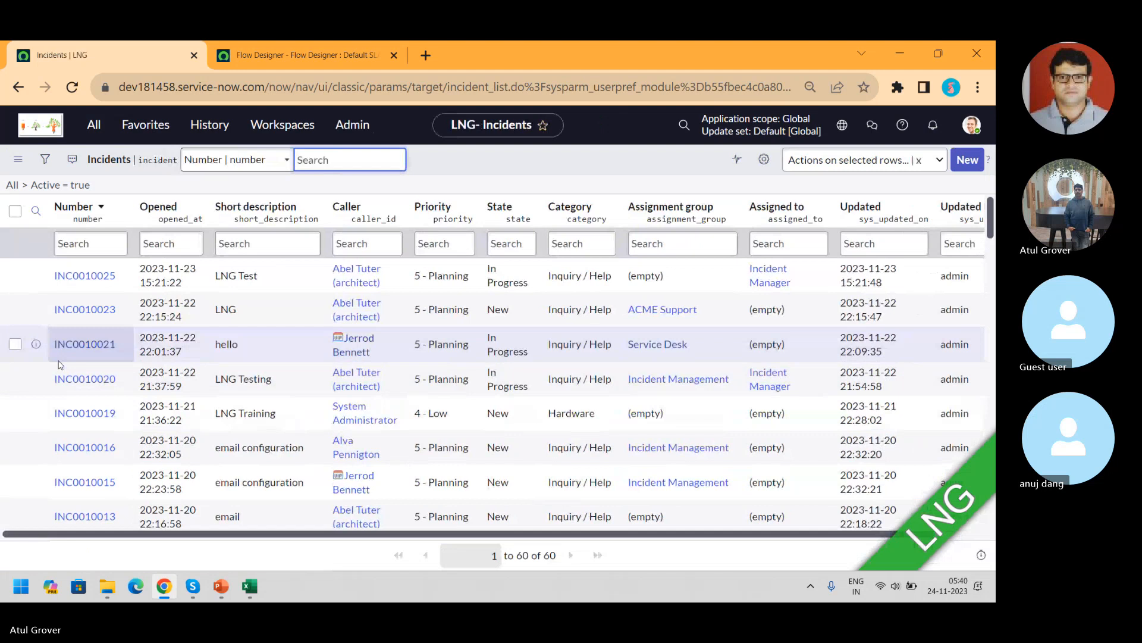
left_click(83, 275)
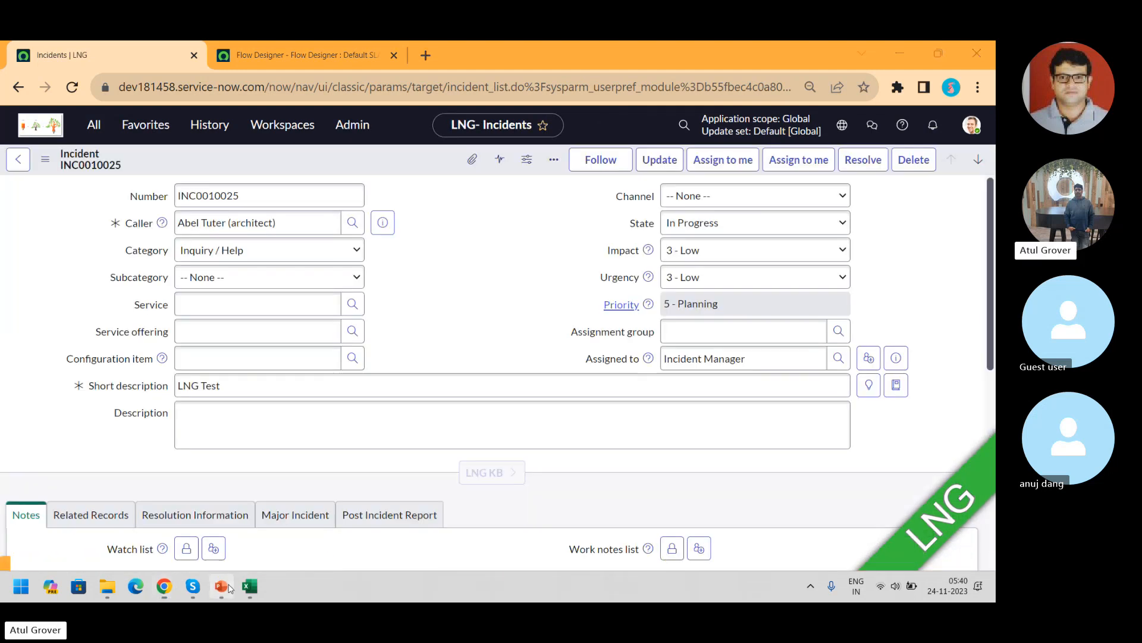
- Switch to the ITSM_Master PowerPoint presentation and view slide 26 with the incident state flow
left_click(229, 587)
left_click(979, 323)
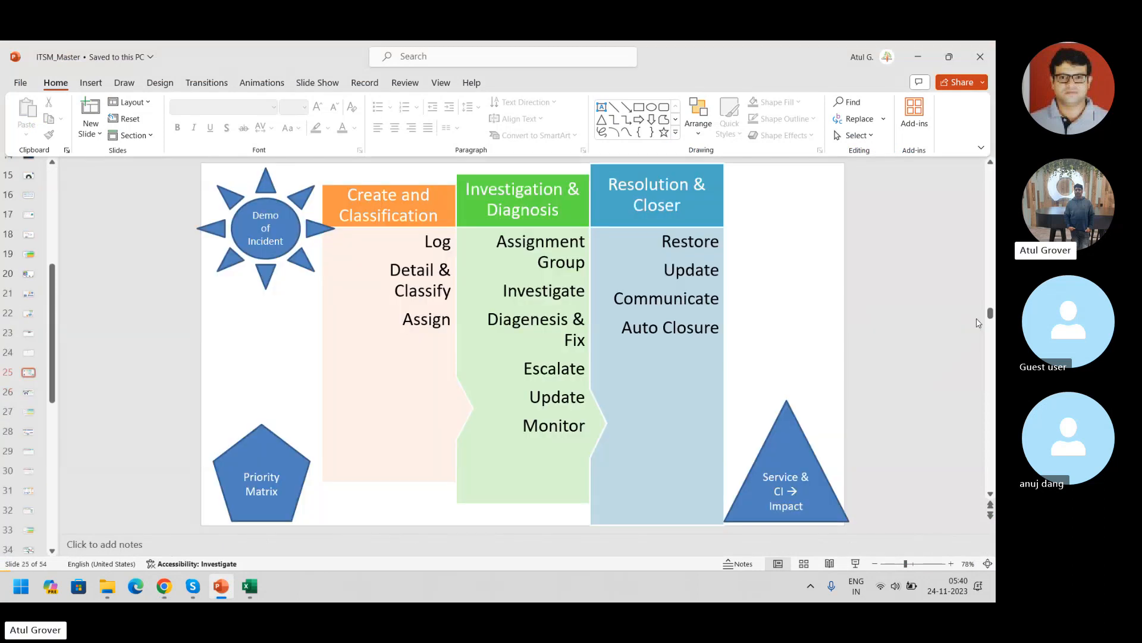
scroll(387, 380, "down", 1)
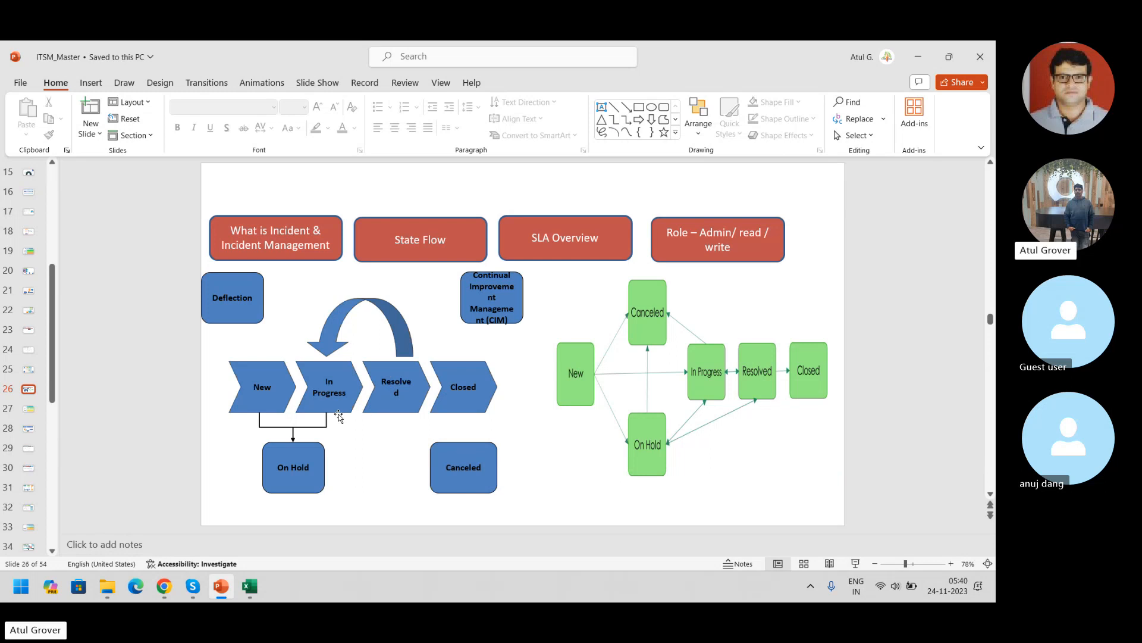
- Switch back to Chrome and open the Incident table's configuration from the INC0010025 record
key("alt+Tab")
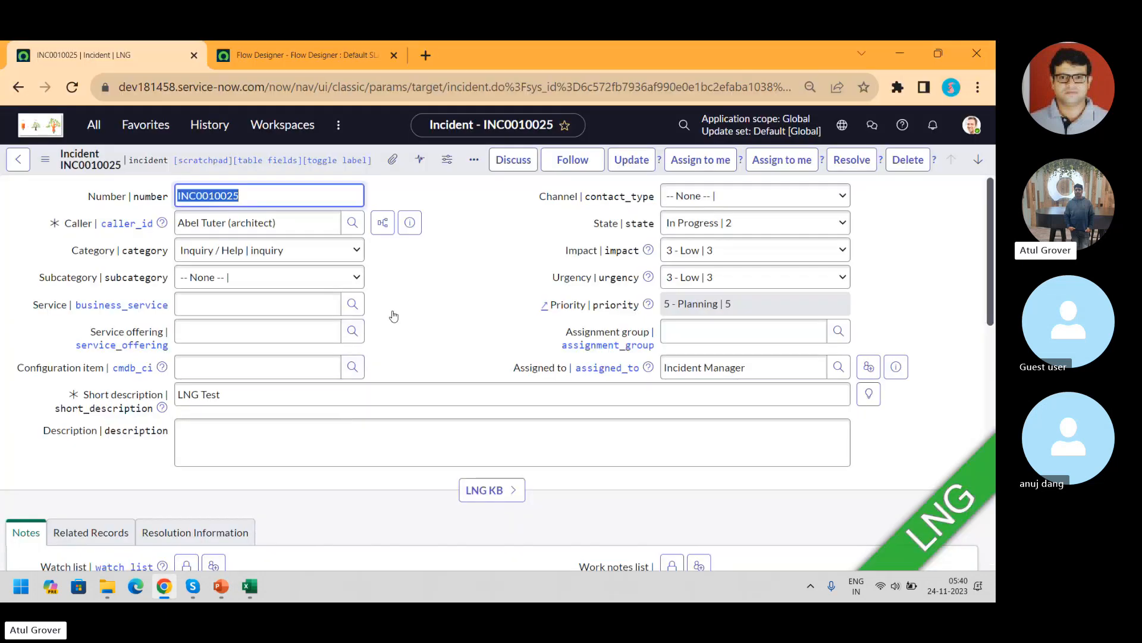
right_click(379, 174)
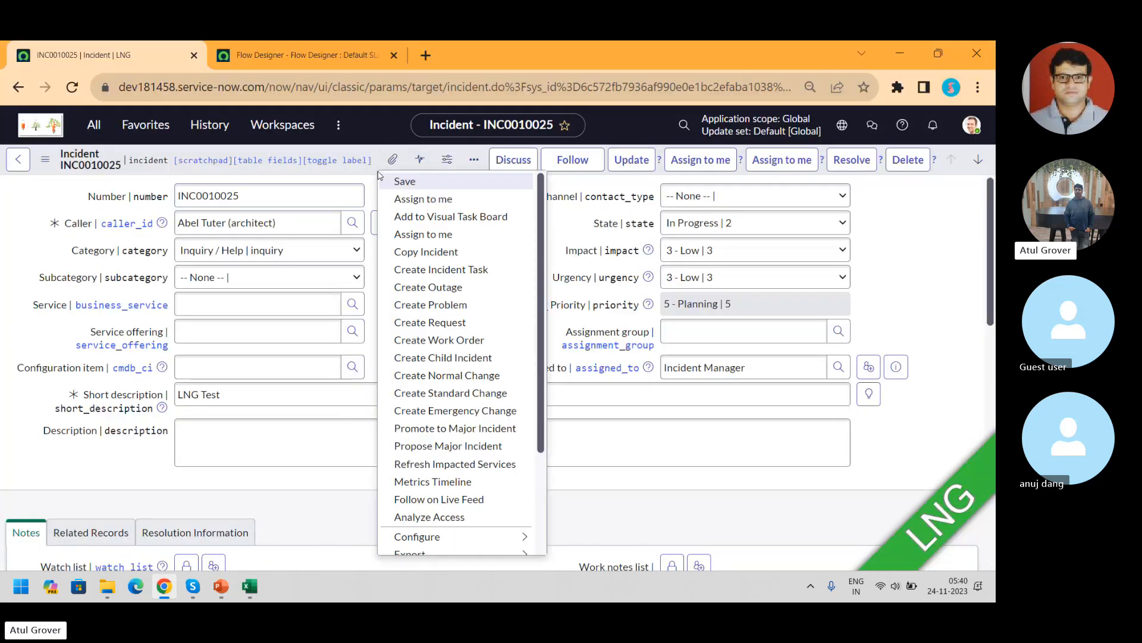
mouse_move(522, 540)
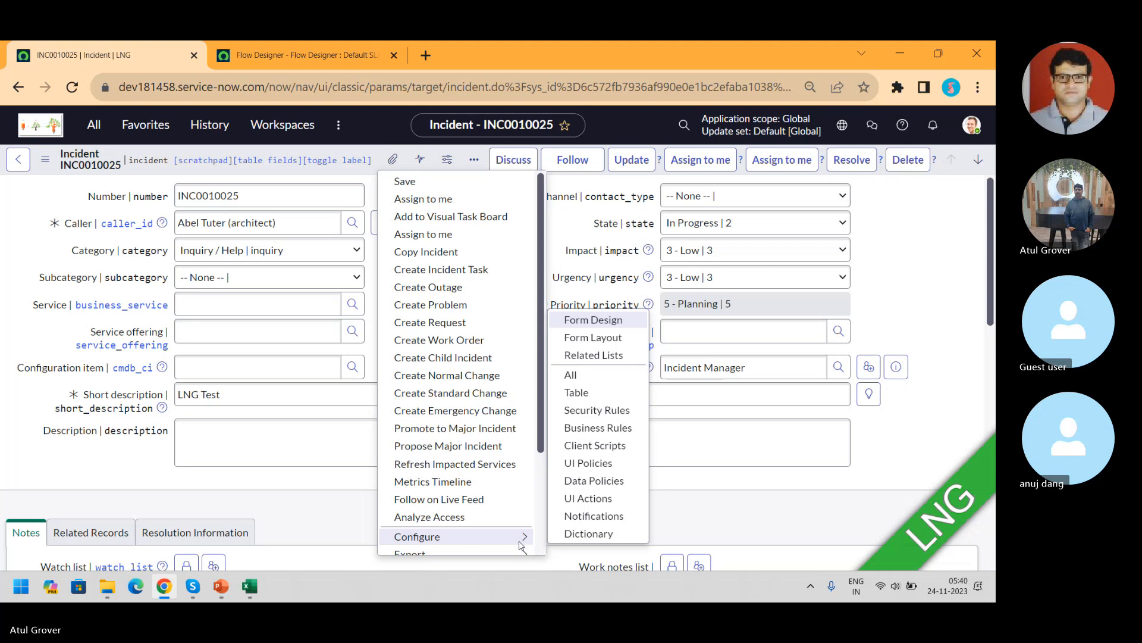
left_click(621, 392)
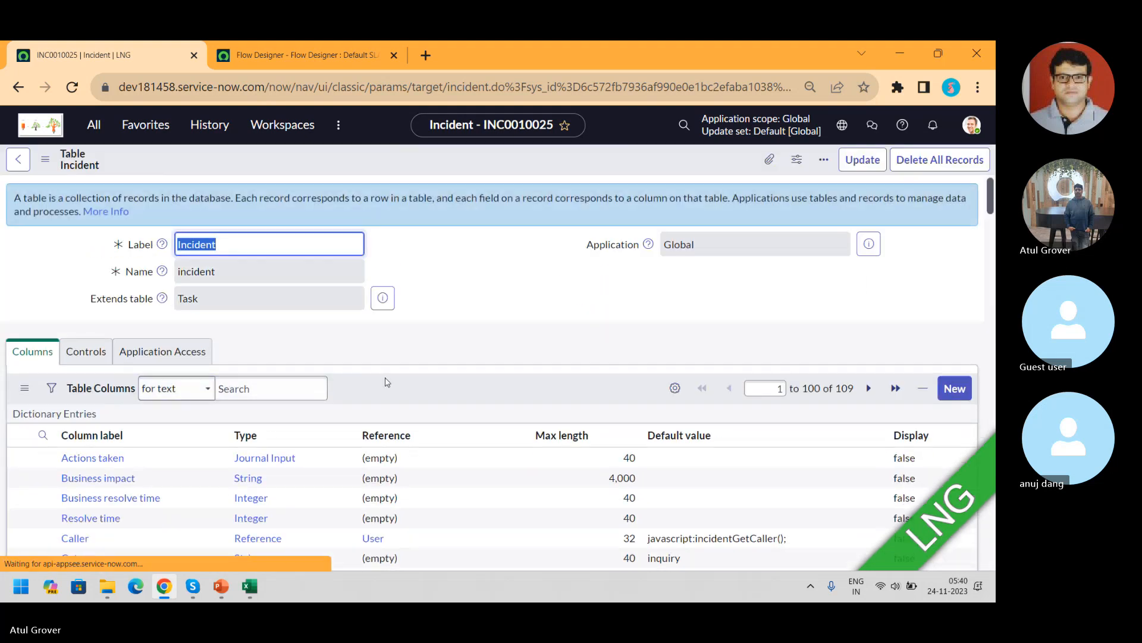
- Filter the Incident table's columns by column label with "*state"
scroll(992, 195, "down", 3)
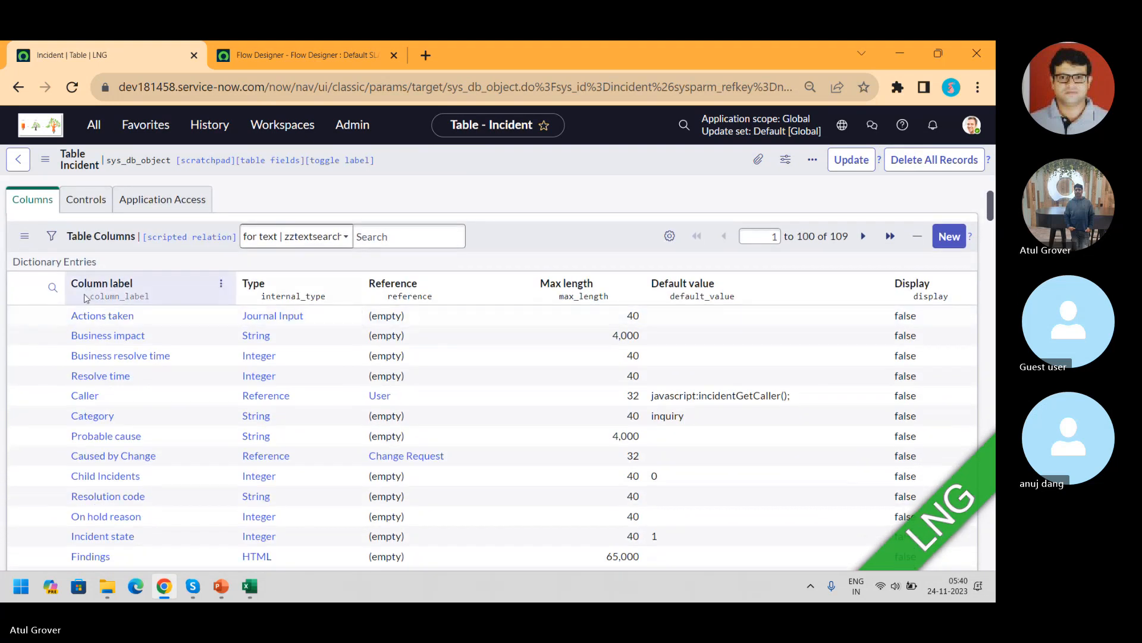
left_click(52, 288)
left_click(116, 318)
type("*state")
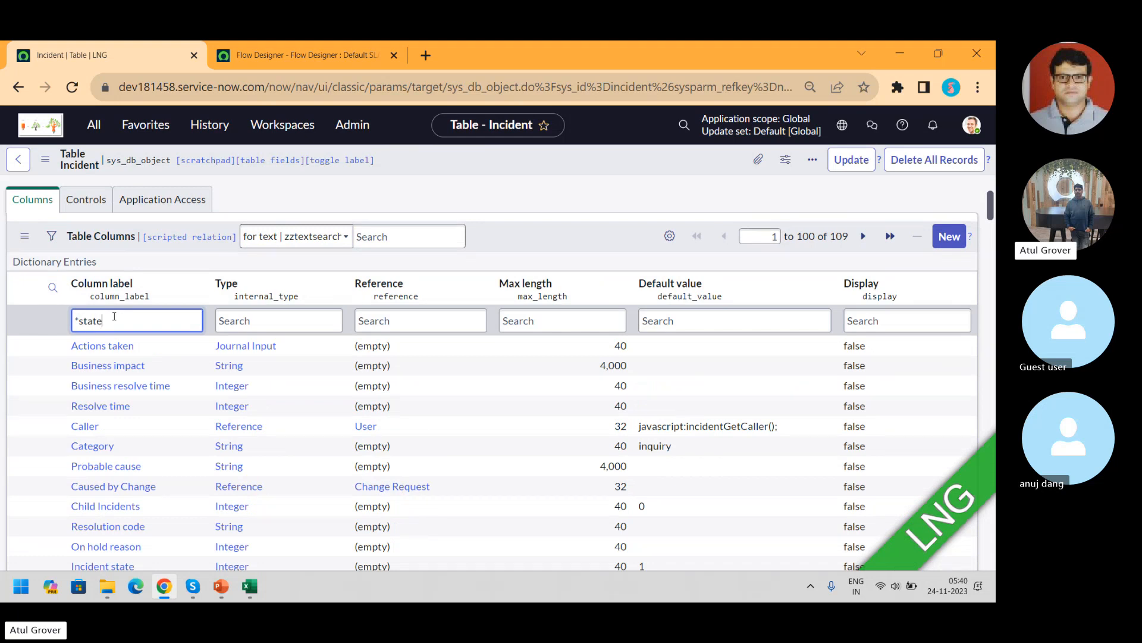
key("Return")
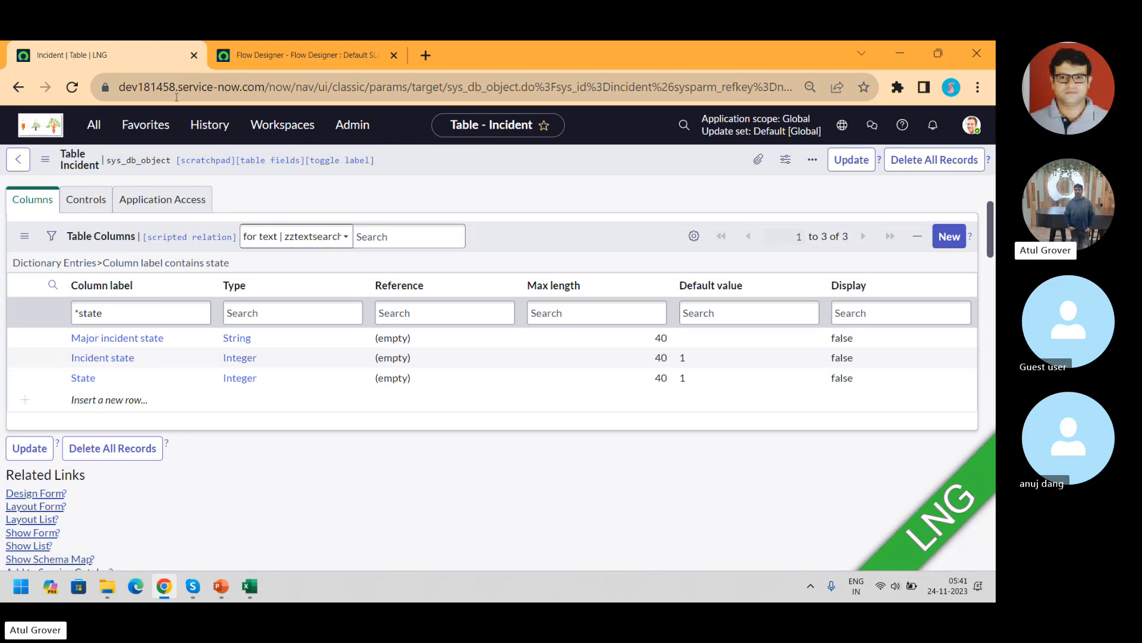
- Open the list of open incidents in a new browser tab and open incident INC0010021
left_click(83, 129)
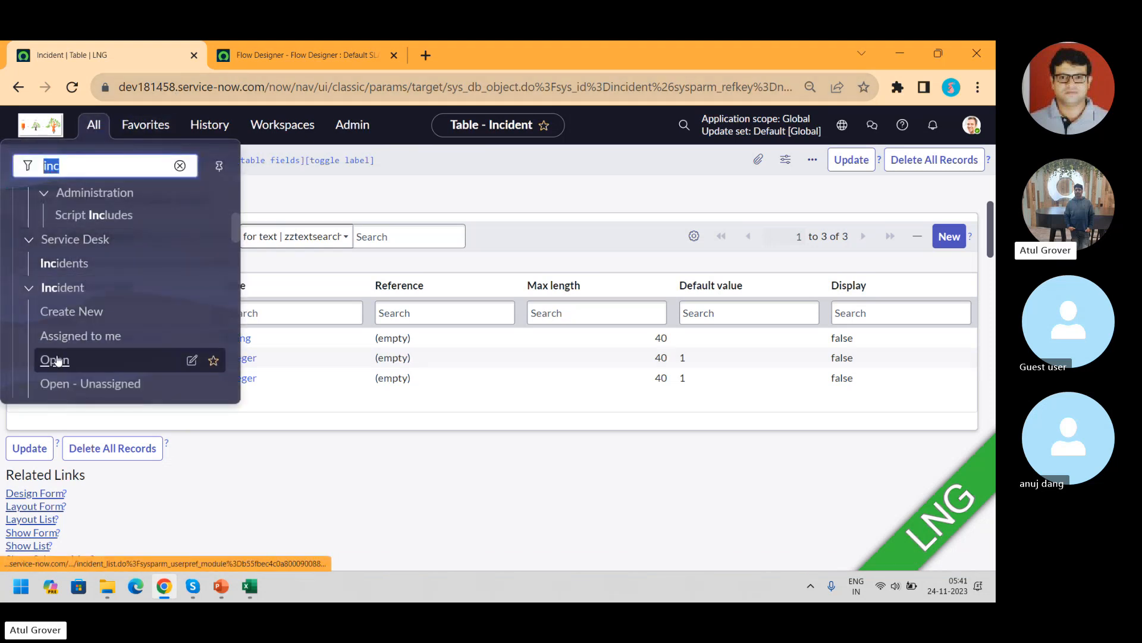
middle_click(59, 360)
left_click(456, 63)
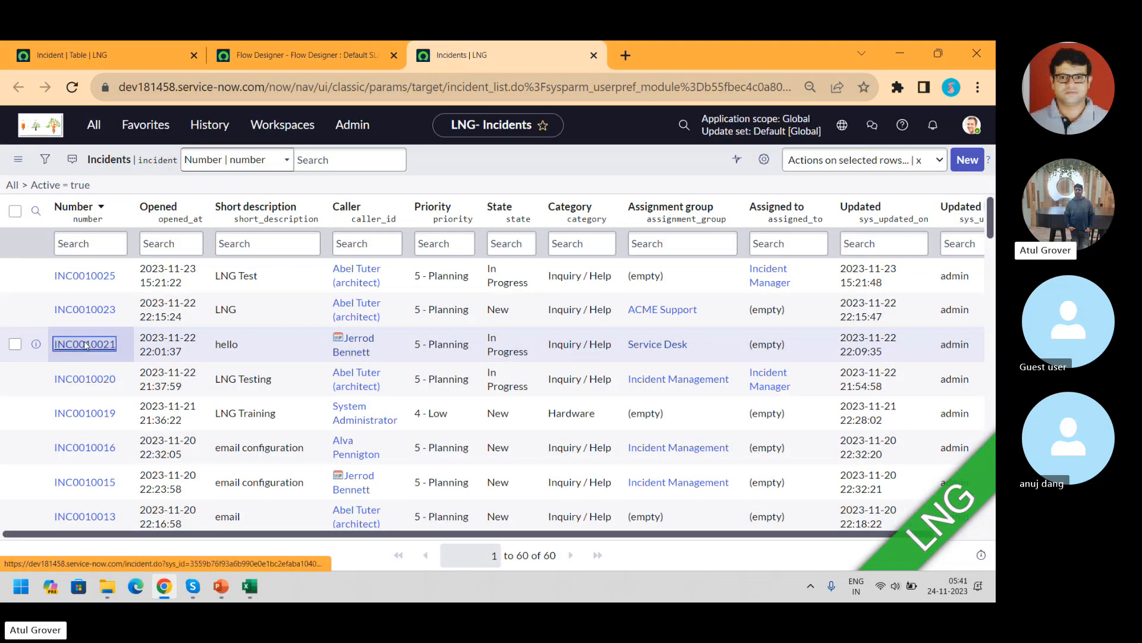
left_click(85, 344)
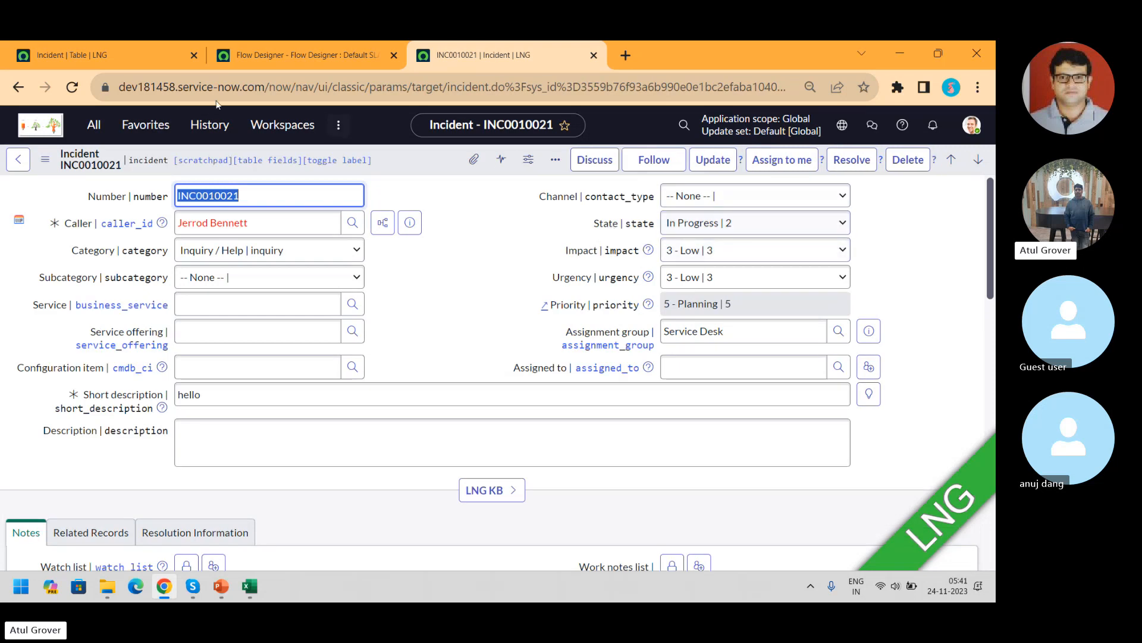
- Compare the Incident table's filtered state columns with the State field on incident INC0010021
left_click(131, 55)
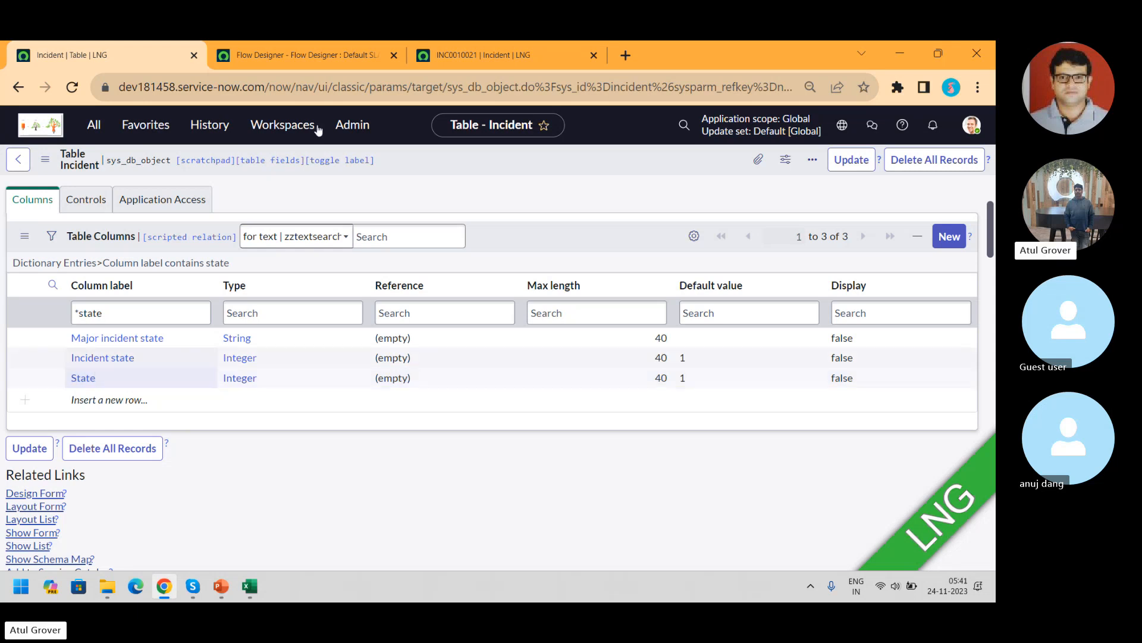
left_click(461, 56)
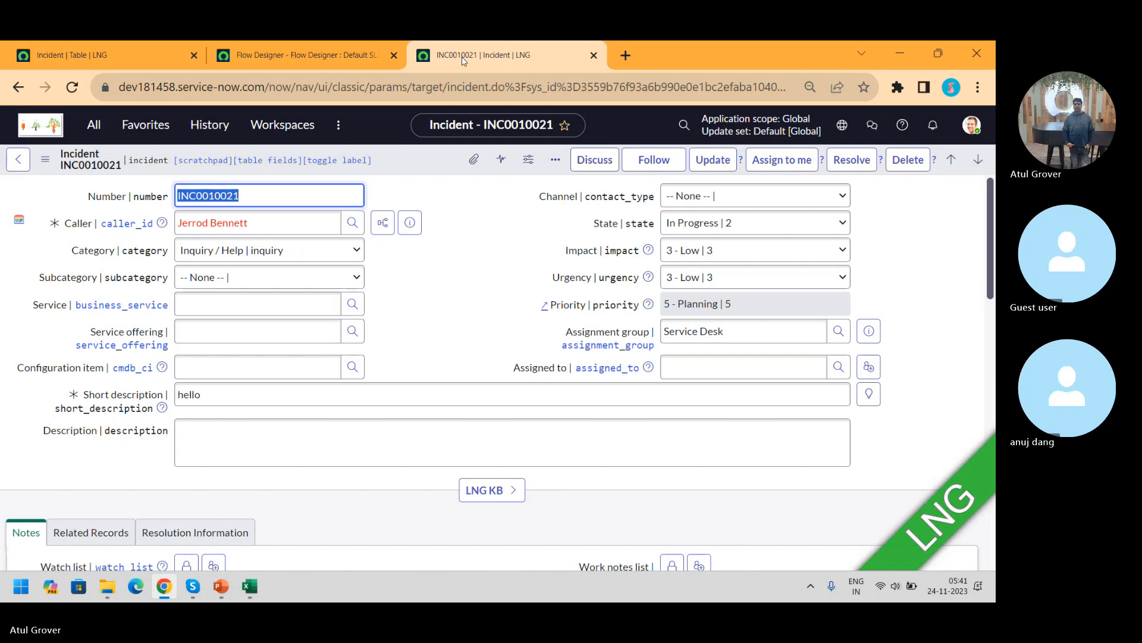
left_click(67, 48)
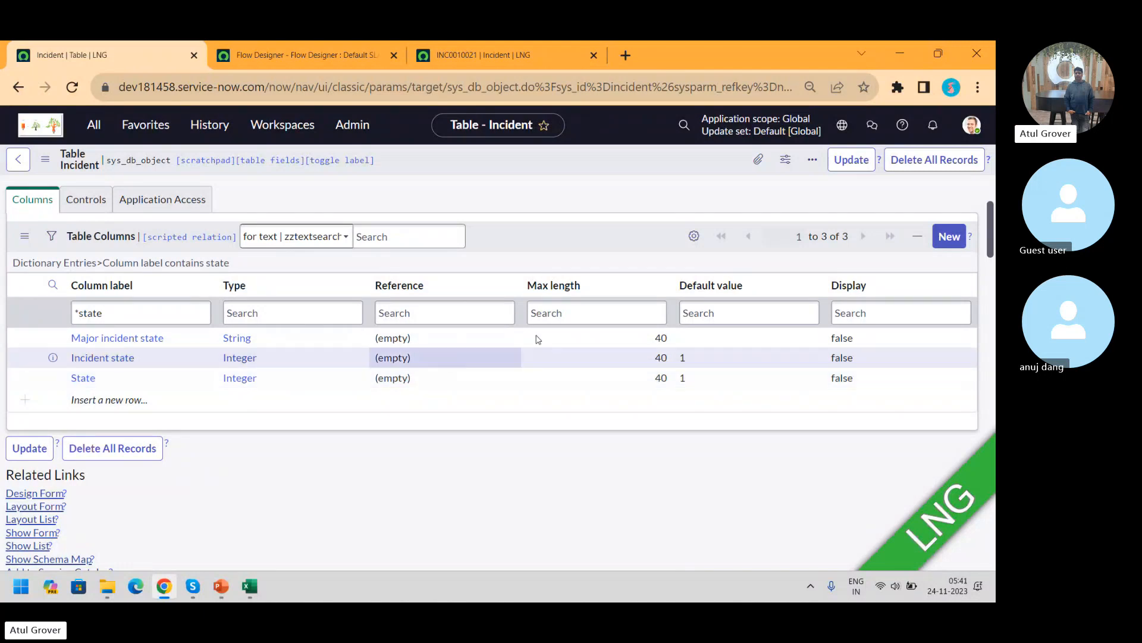
- Personalize the Table Columns list by adding the Table column directly after Reference
left_click(694, 236)
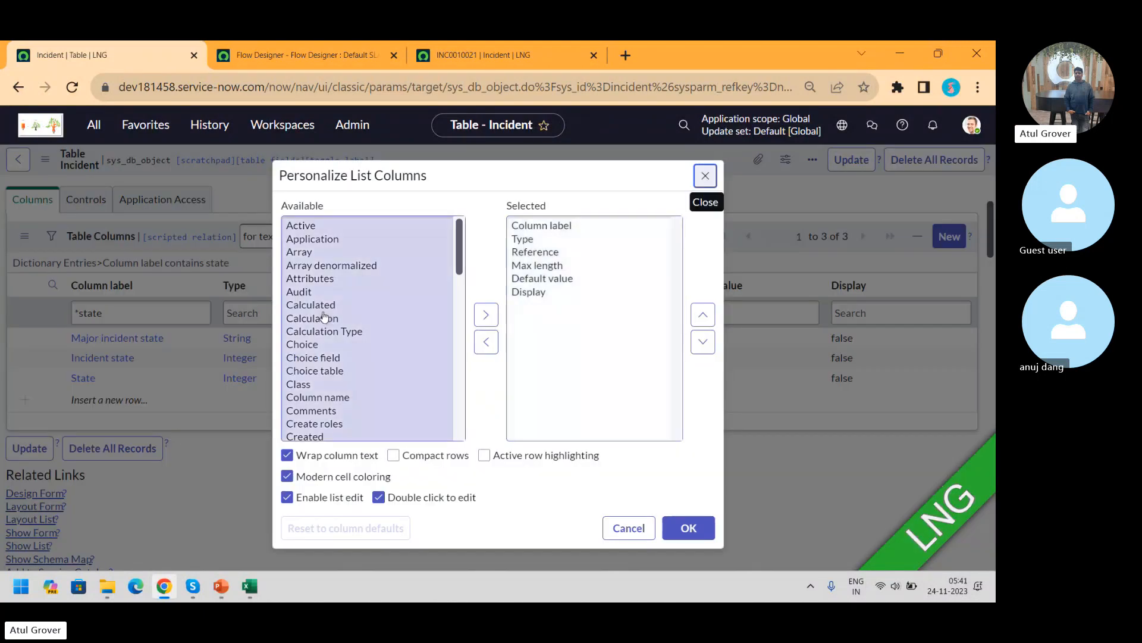
left_click(303, 279)
key("t")
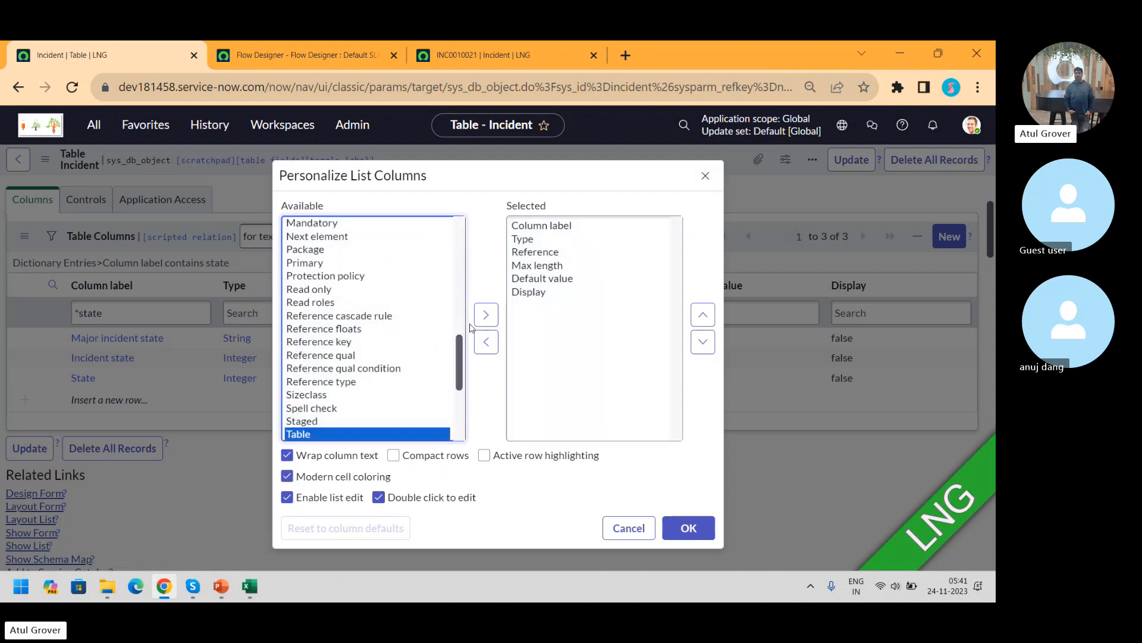
left_click(485, 314)
left_click(704, 314)
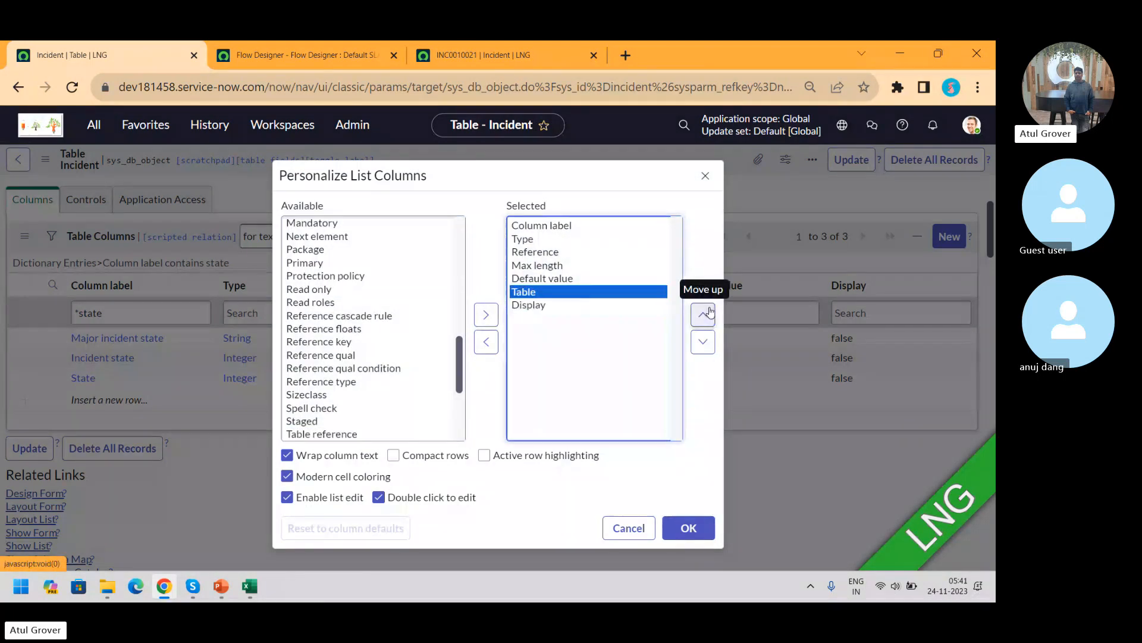
left_click(703, 314)
left_click(703, 315)
left_click(703, 527)
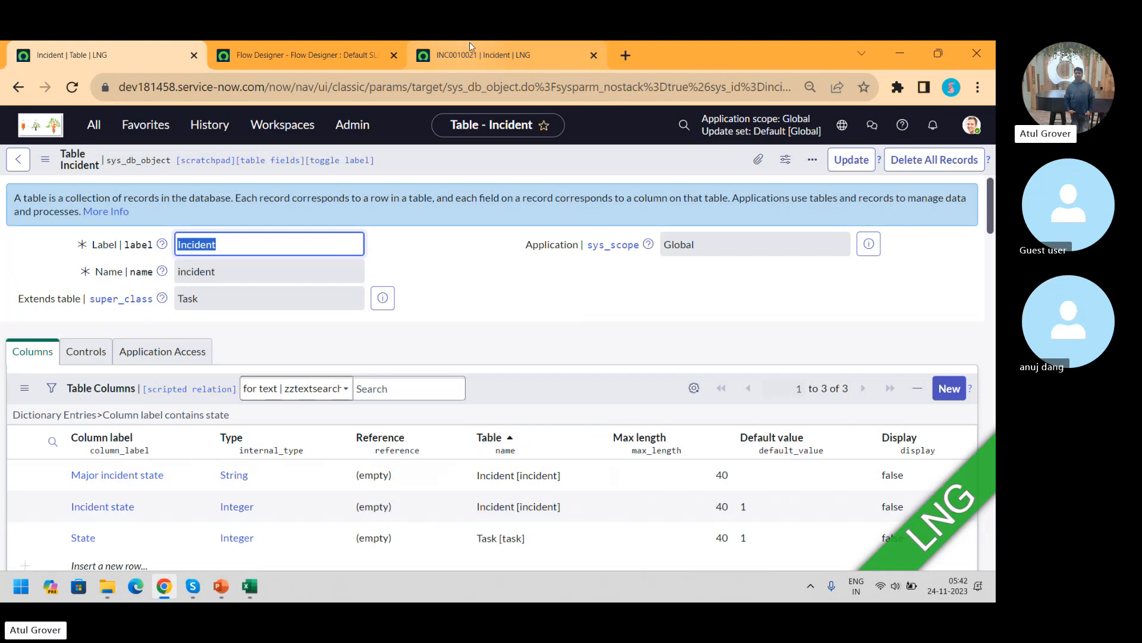
- Show the dictionary info of the State field on incident INC0010021
left_click(493, 57)
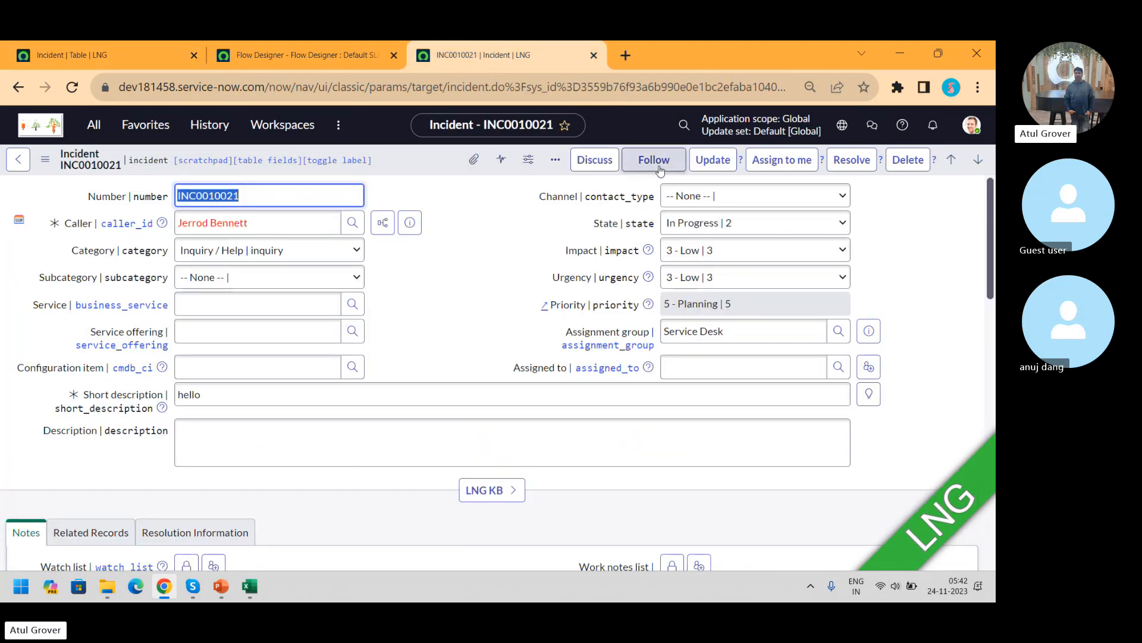
right_click(619, 228)
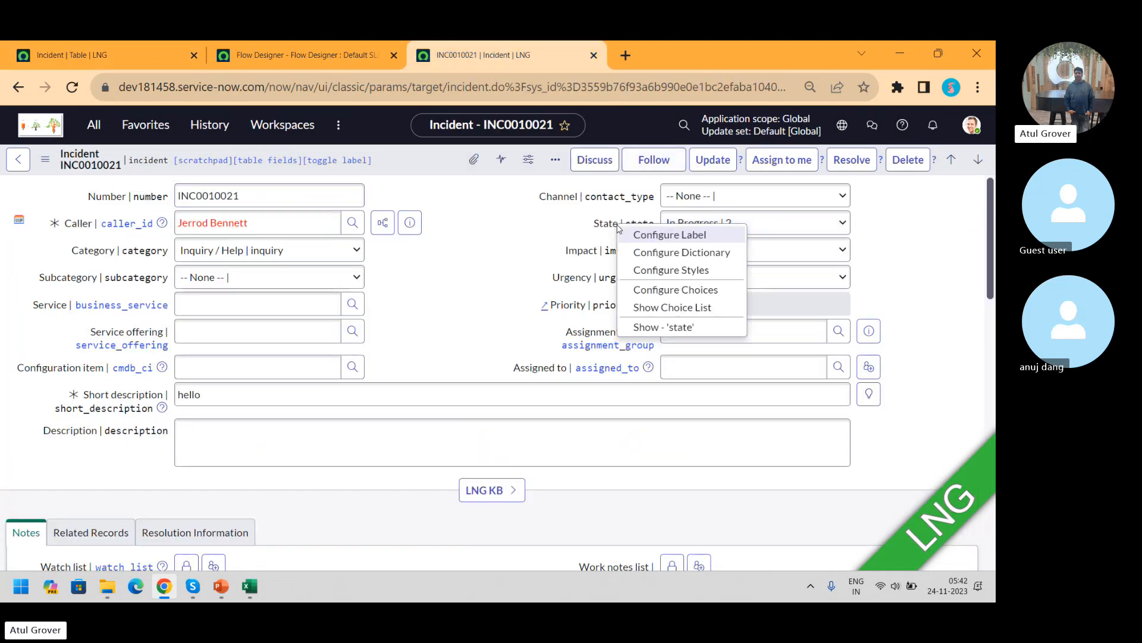
left_click(663, 328)
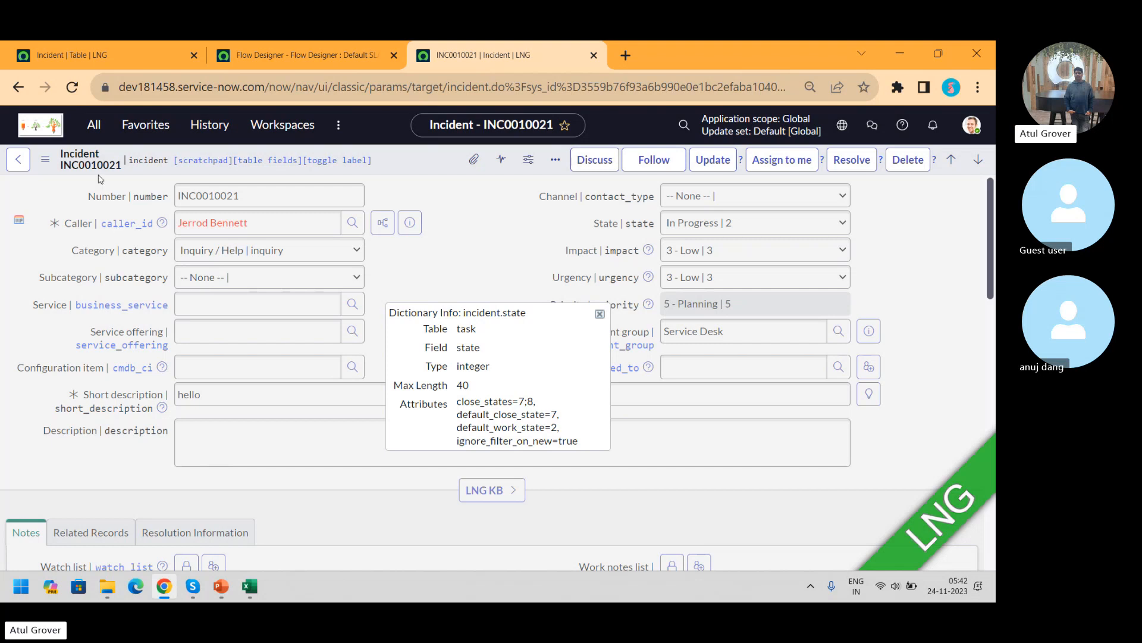
- Check the State field's dictionary info against the Incident state and State rows in the table's column list
left_click(112, 54)
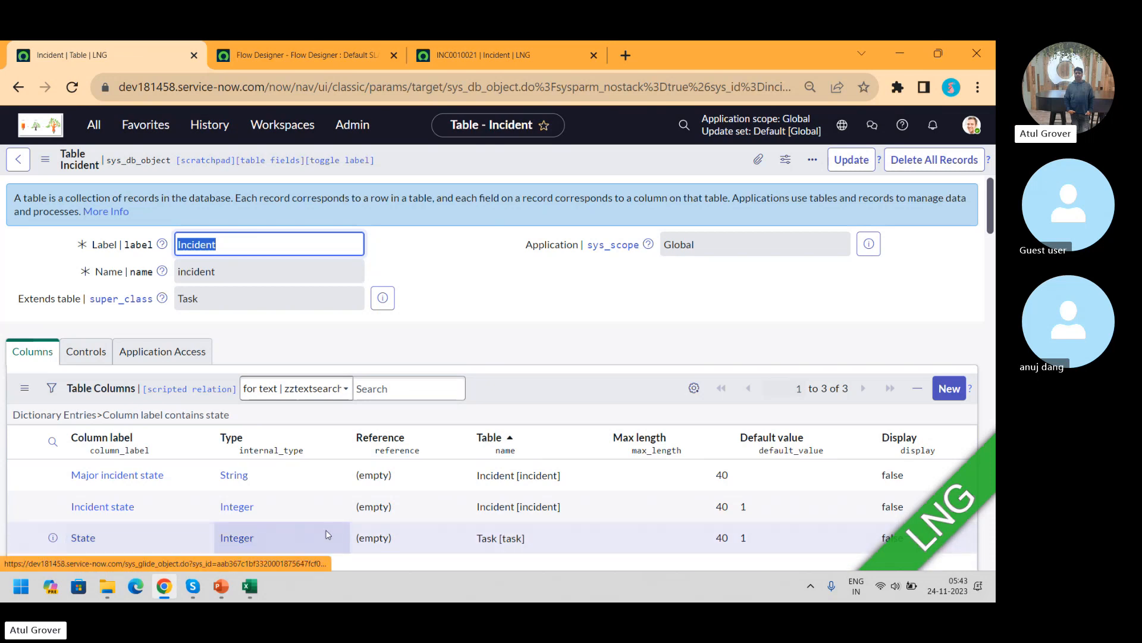
left_click(469, 60)
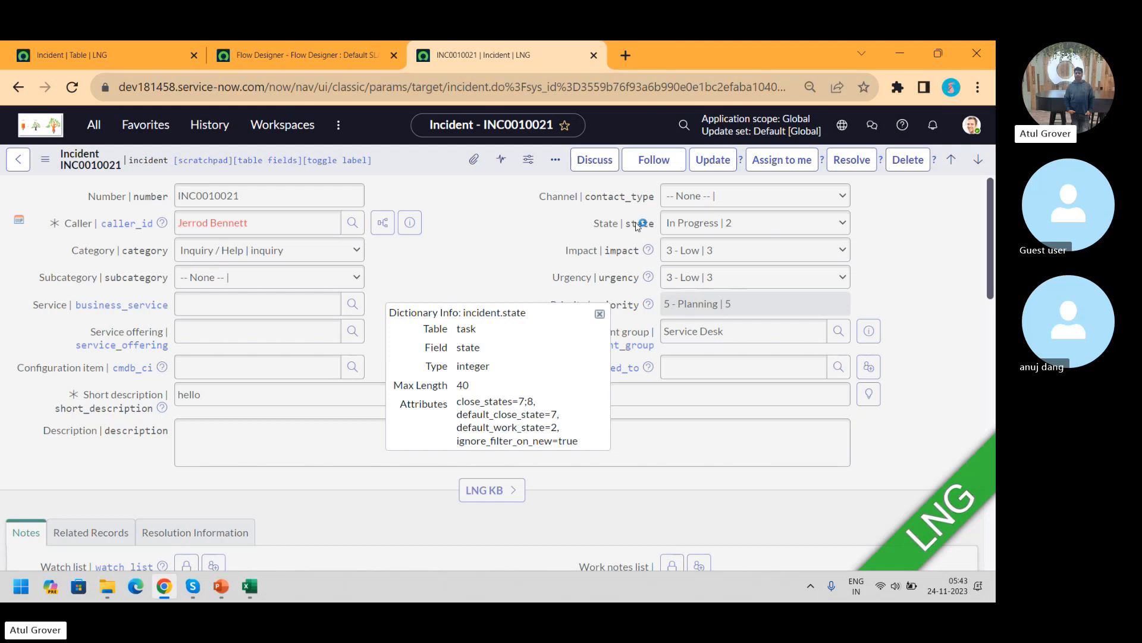
left_click(113, 54)
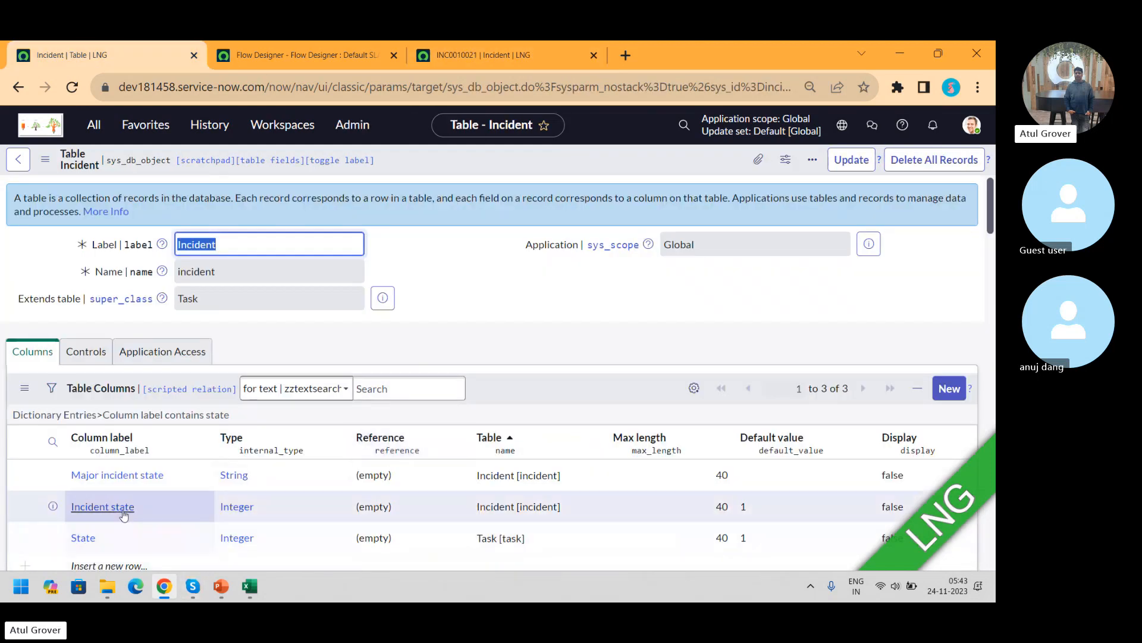
- Replace the Default SLA flow page's address path with /incident_list.do to load the unfiltered incident list
left_click(286, 60)
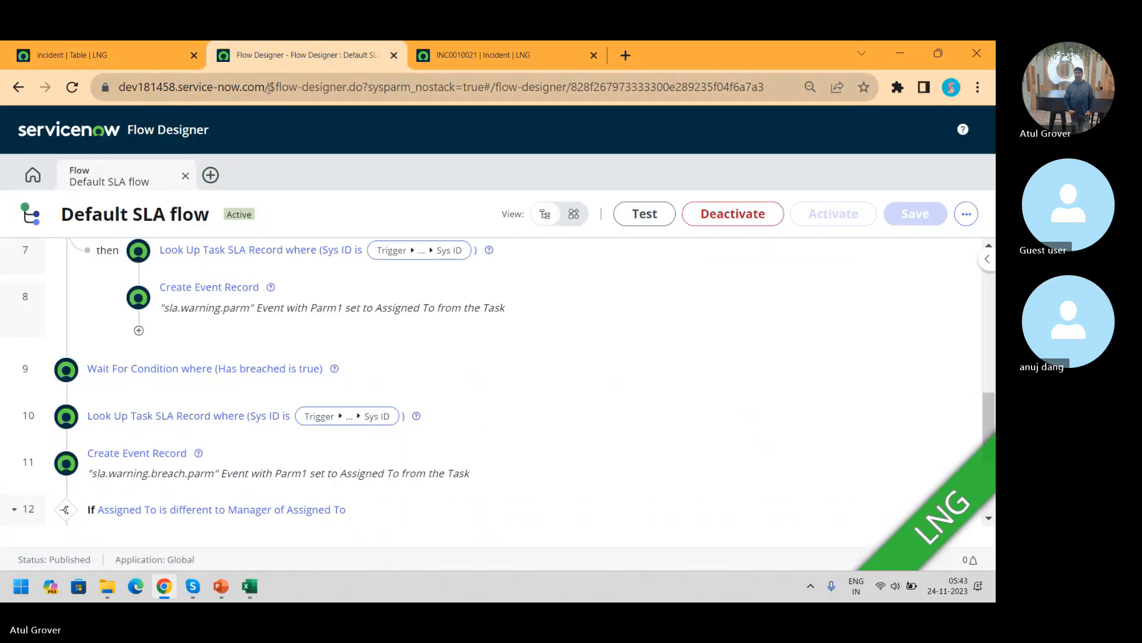
left_click_drag(269, 89, 774, 88)
key("BackSpace")
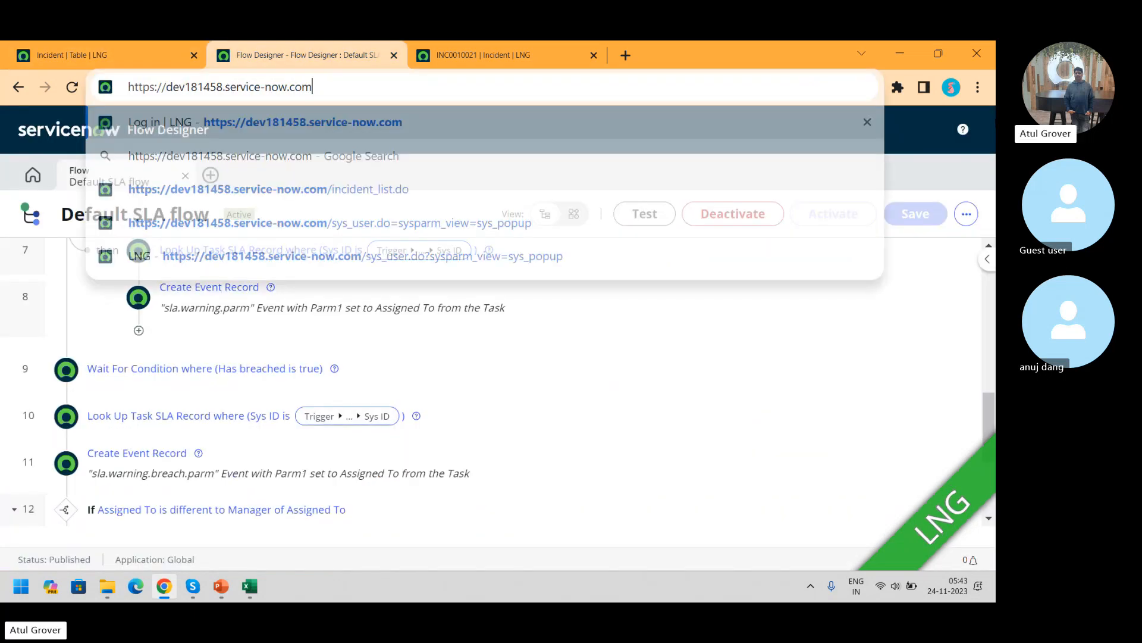
type("/in")
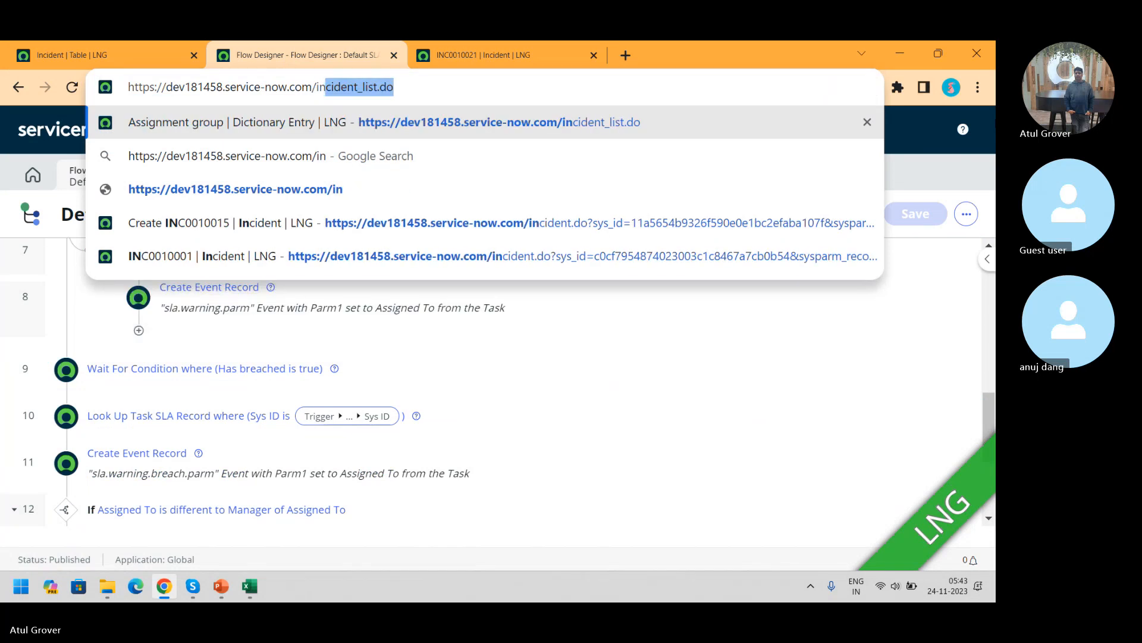
key("Return")
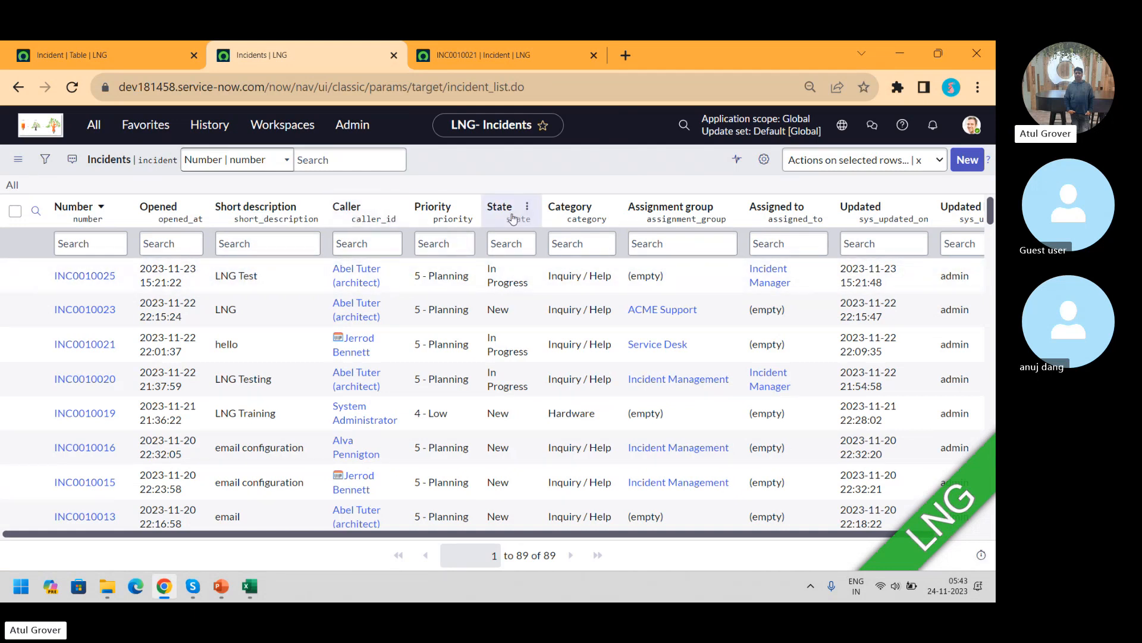
- Add Incident state to the selected columns of the incident list
left_click(764, 159)
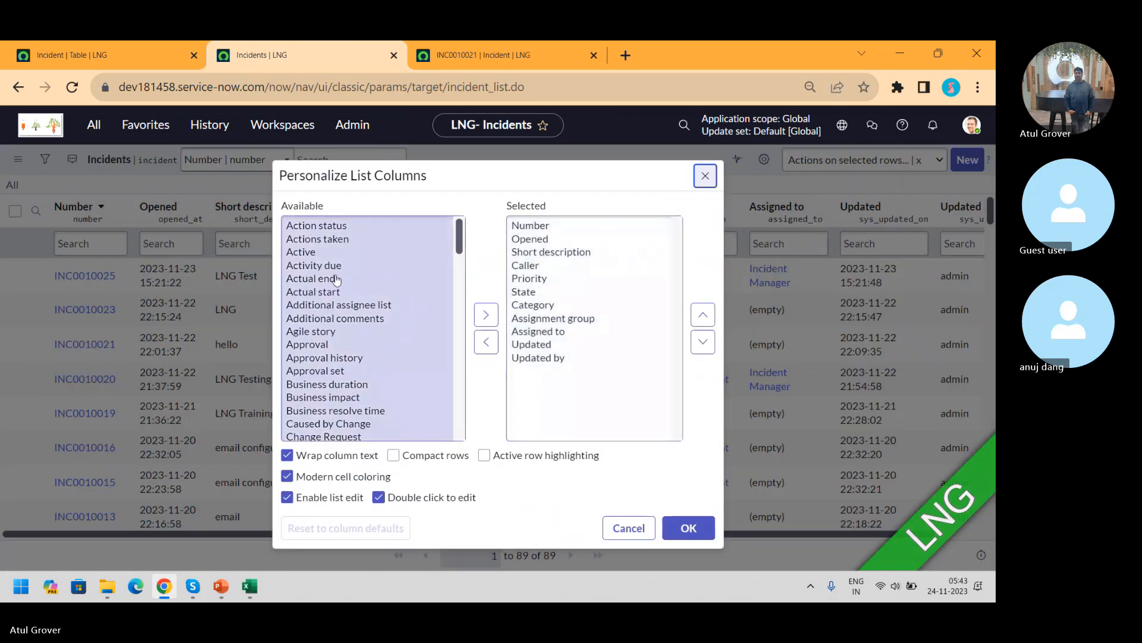
left_click(336, 279)
type("inc")
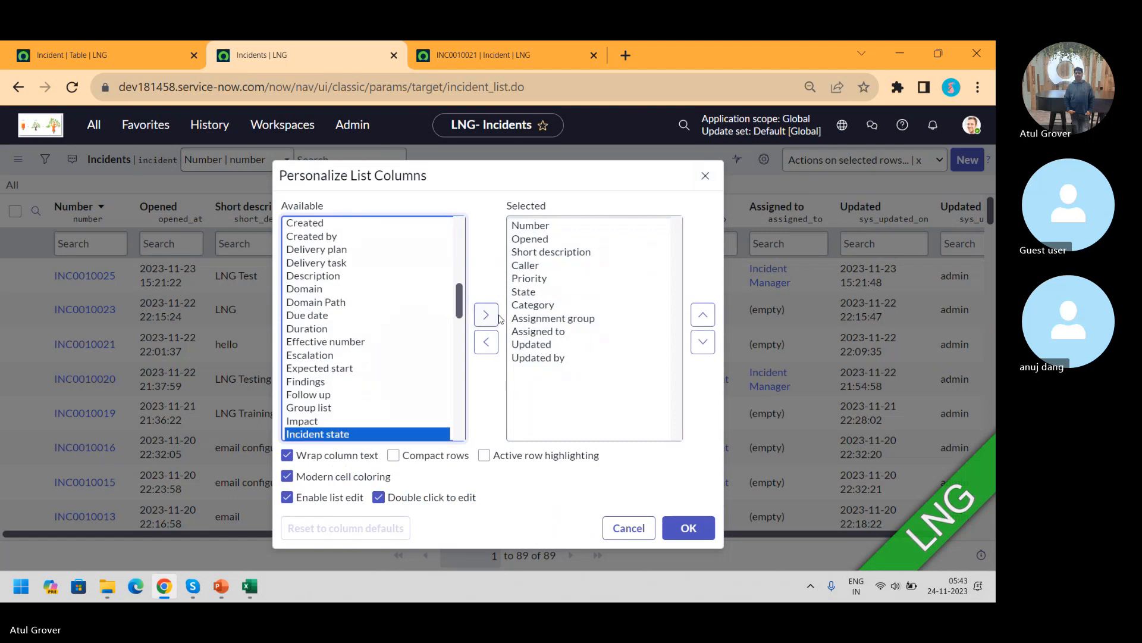
left_click(498, 316)
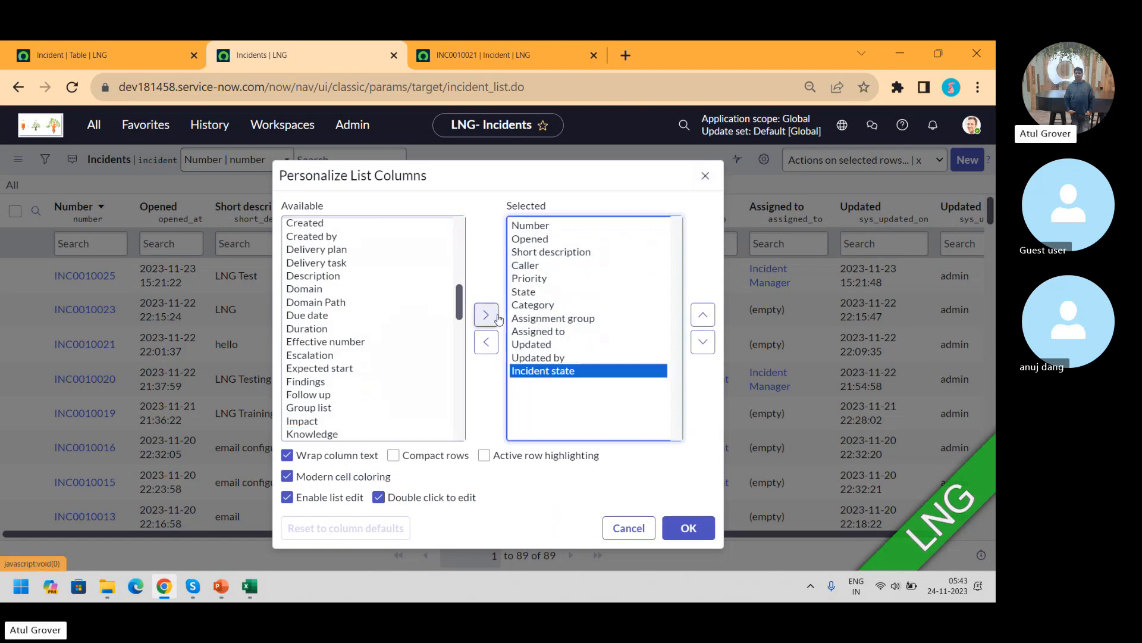
- Place the Incident state column directly between Priority and State and apply the list layout
left_click(704, 316)
left_click(704, 316)
left_click(704, 316)
left_click(704, 316)
left_click(704, 316)
left_click(704, 316)
left_click(704, 315)
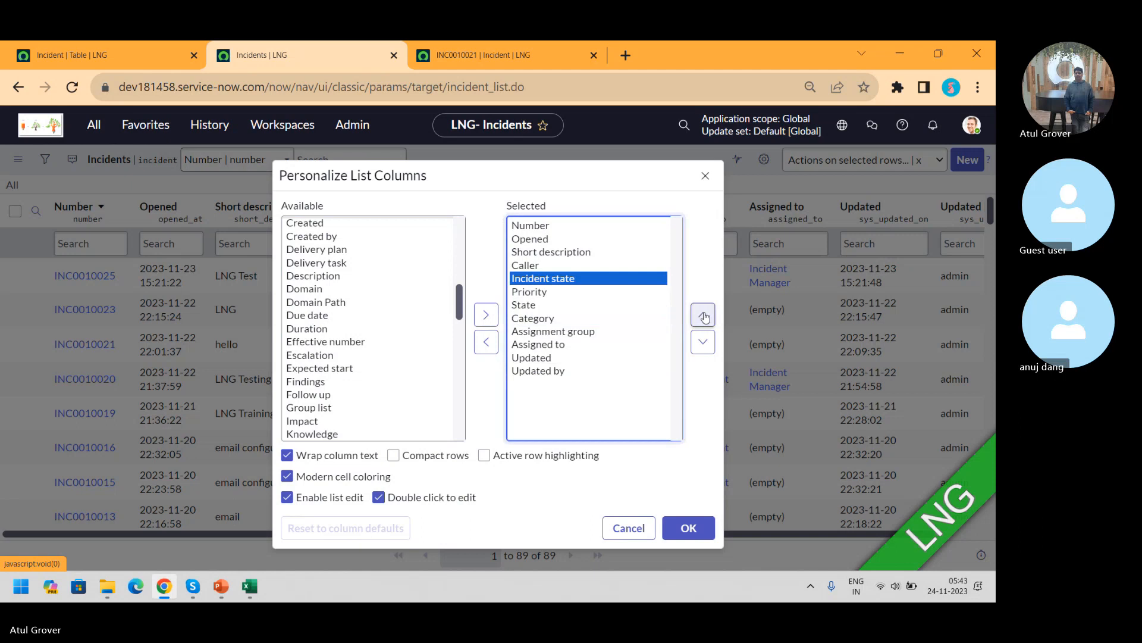
left_click(703, 344)
left_click(702, 530)
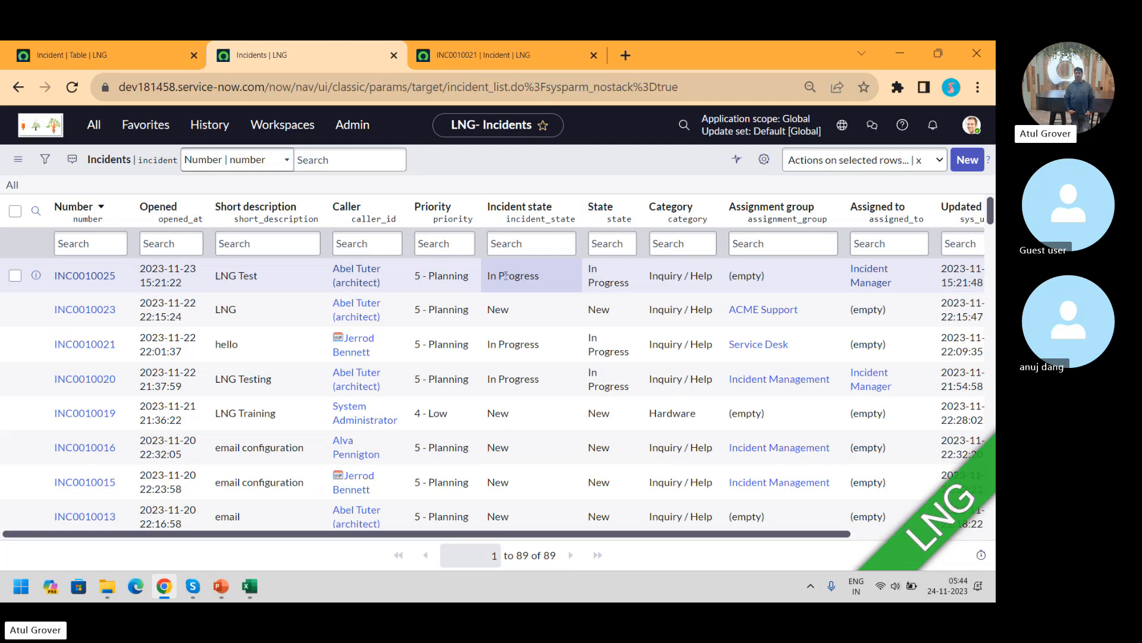
- Close the dictionary info on incident INC0010021 and view the options of its State field
left_click(498, 54)
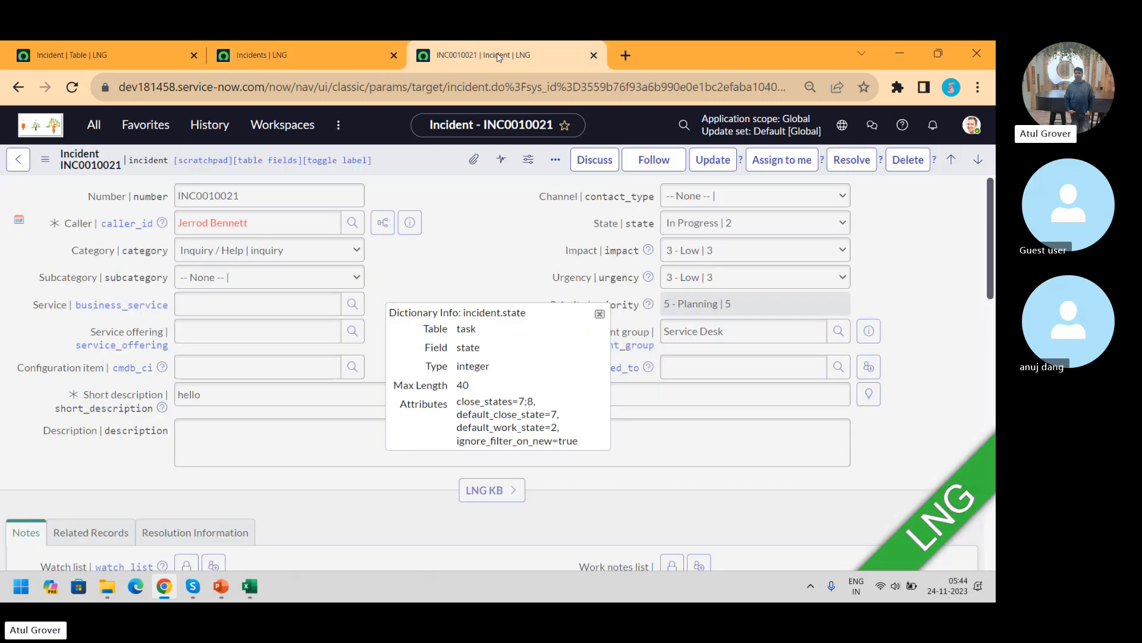
left_click(600, 314)
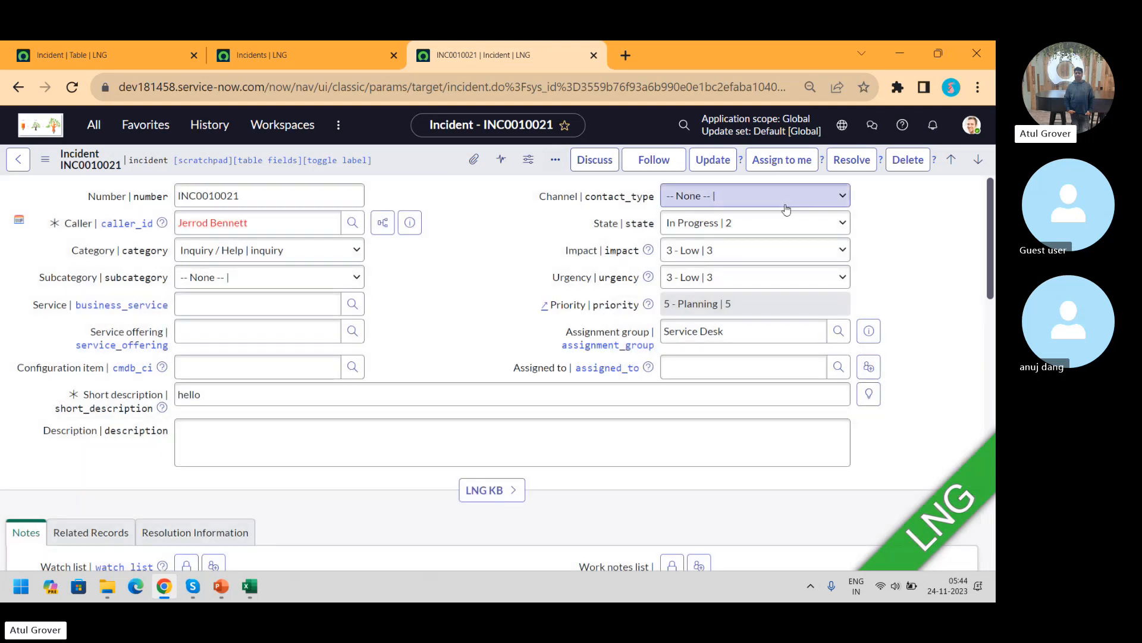
left_click(731, 226)
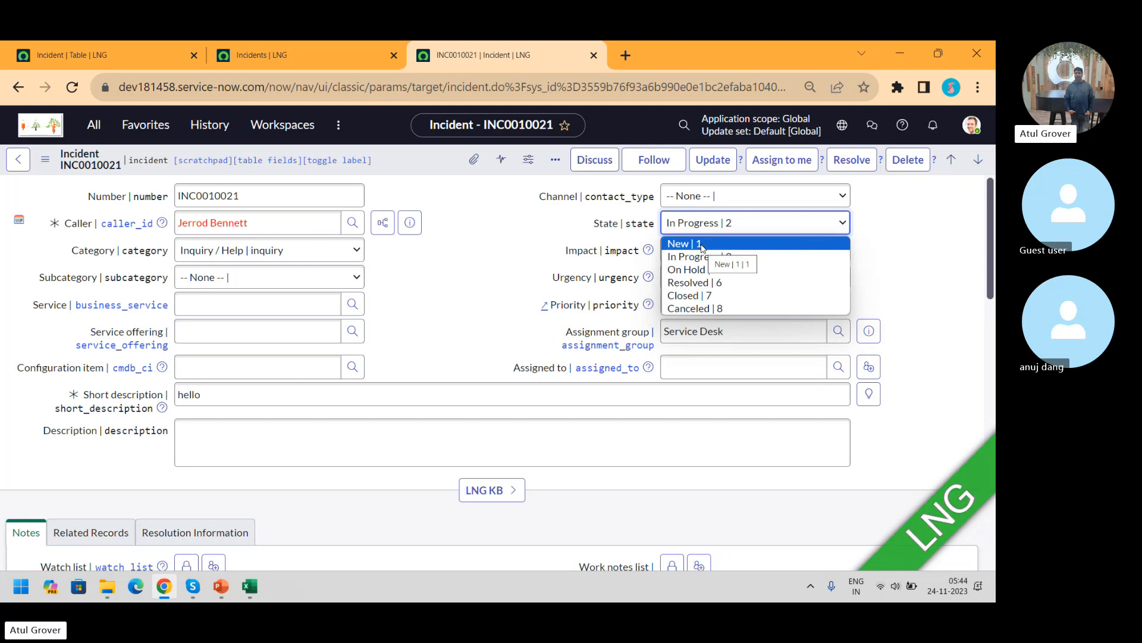
- Open the State column's dictionary entry from the Incident table and review its Choices related list
left_click(77, 52)
left_click(76, 51)
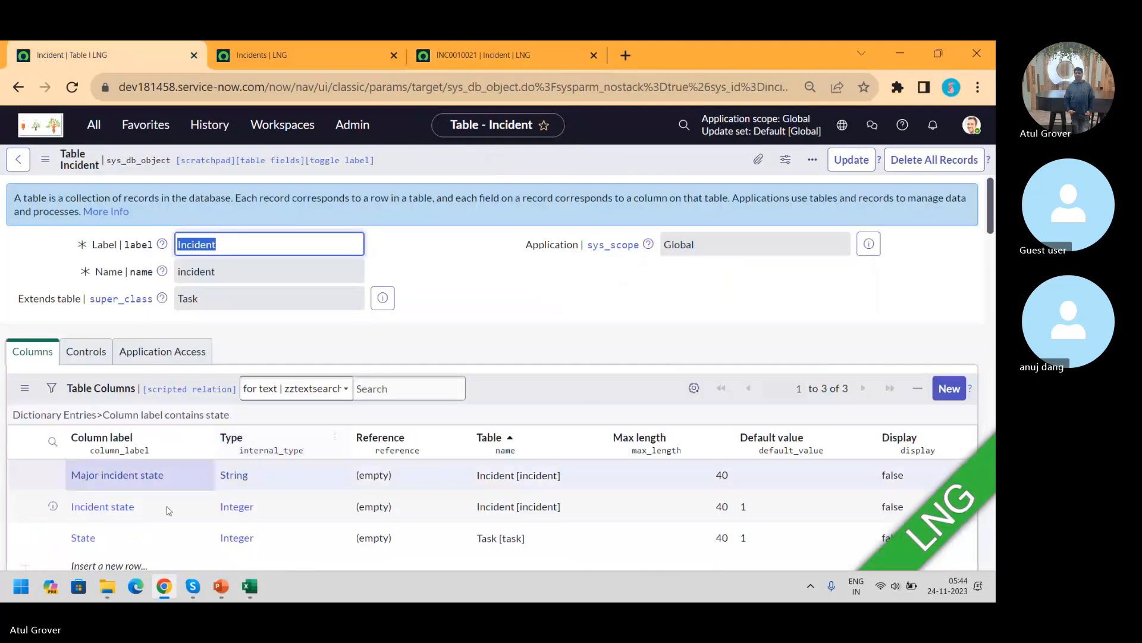
left_click(82, 537)
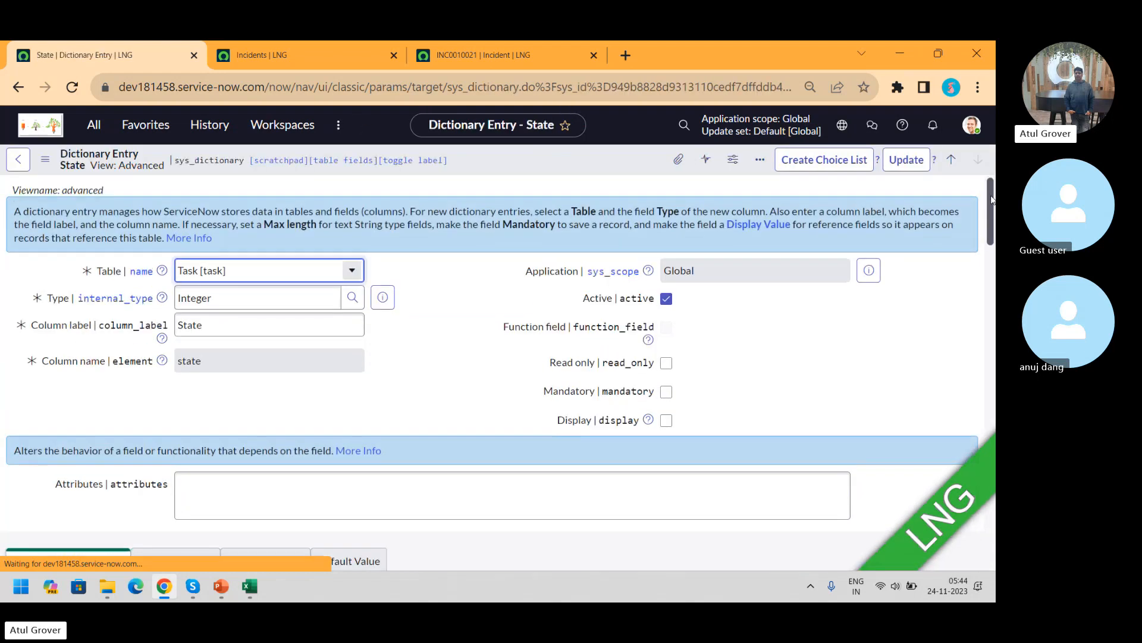
left_click_drag(992, 199, 994, 292)
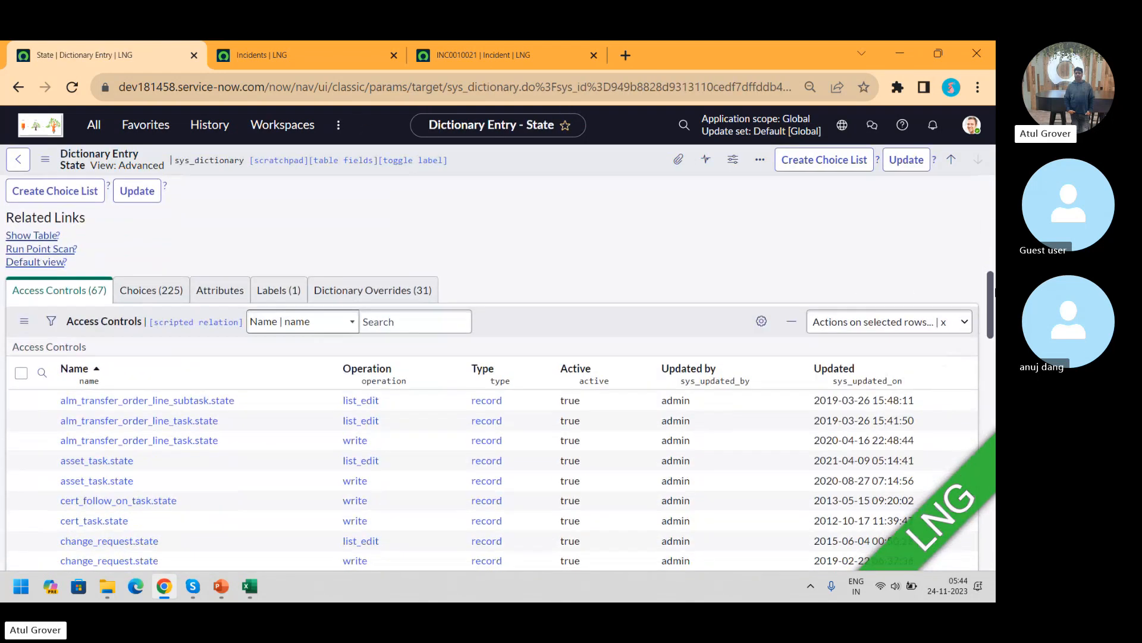
left_click(156, 290)
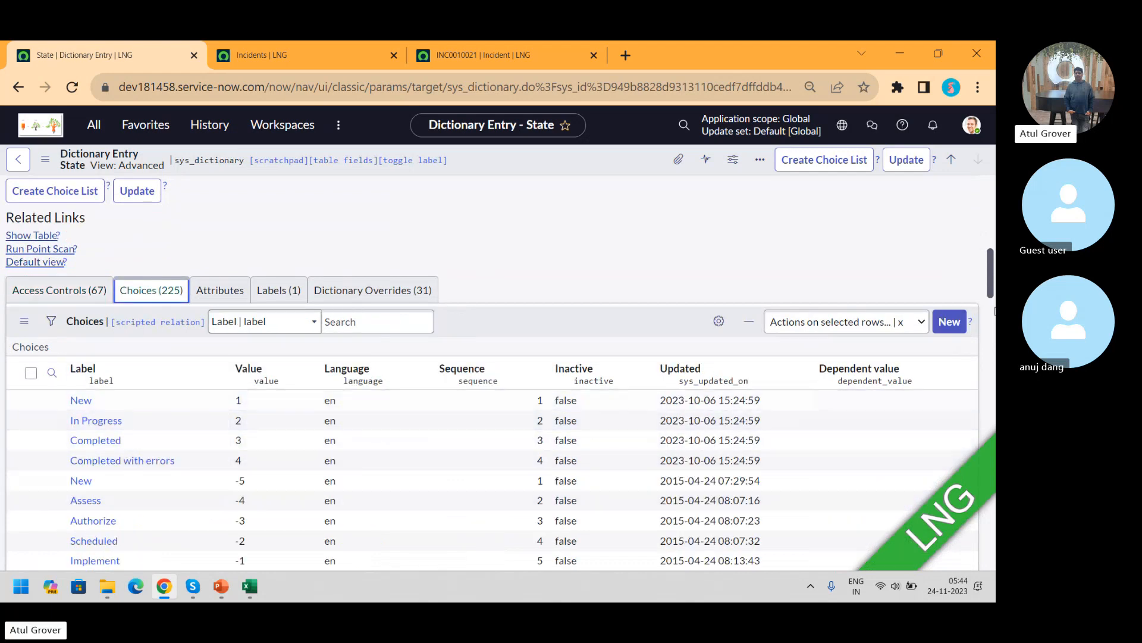
left_click_drag(991, 271, 992, 316)
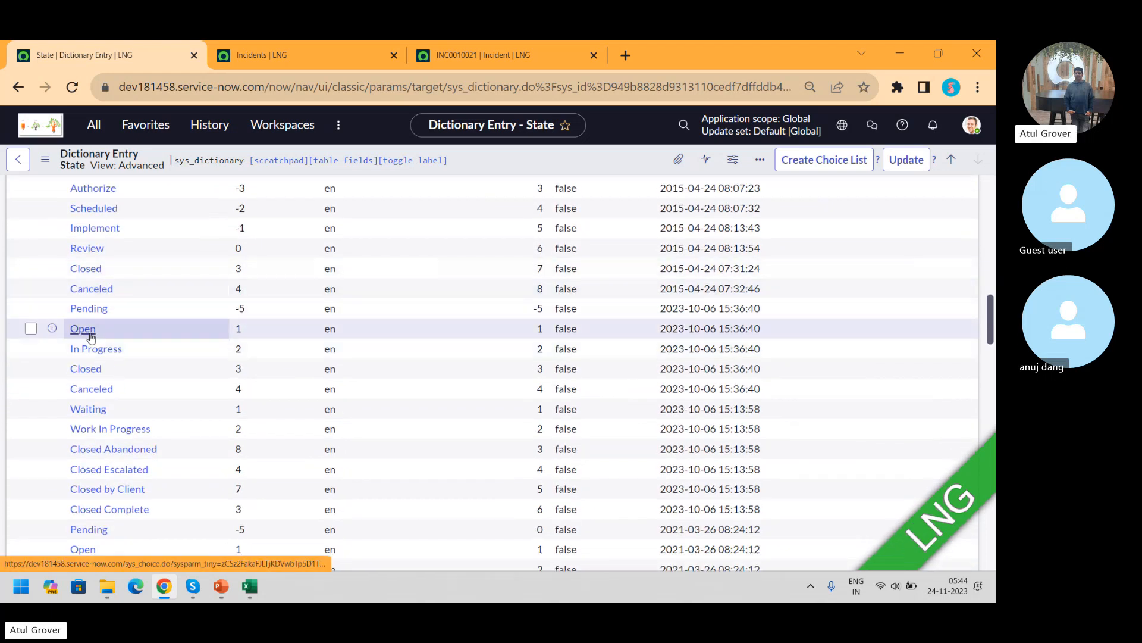
- Switch to Notepad and add the line "in-progress" below the existing note, separated by a blank line
key("super")
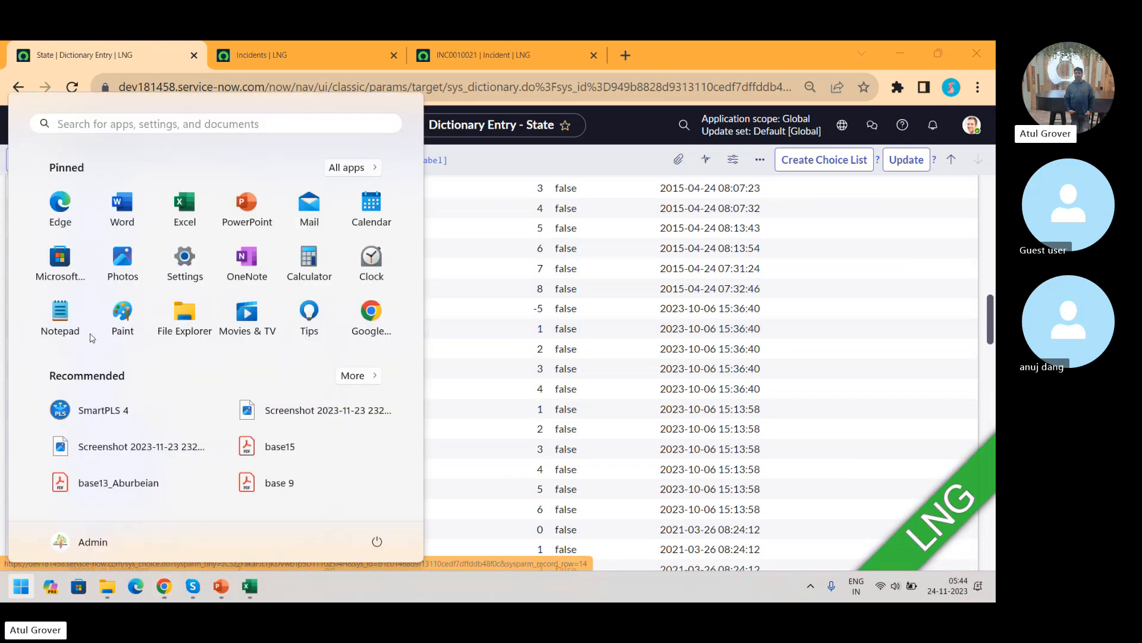
type("note")
key("Return")
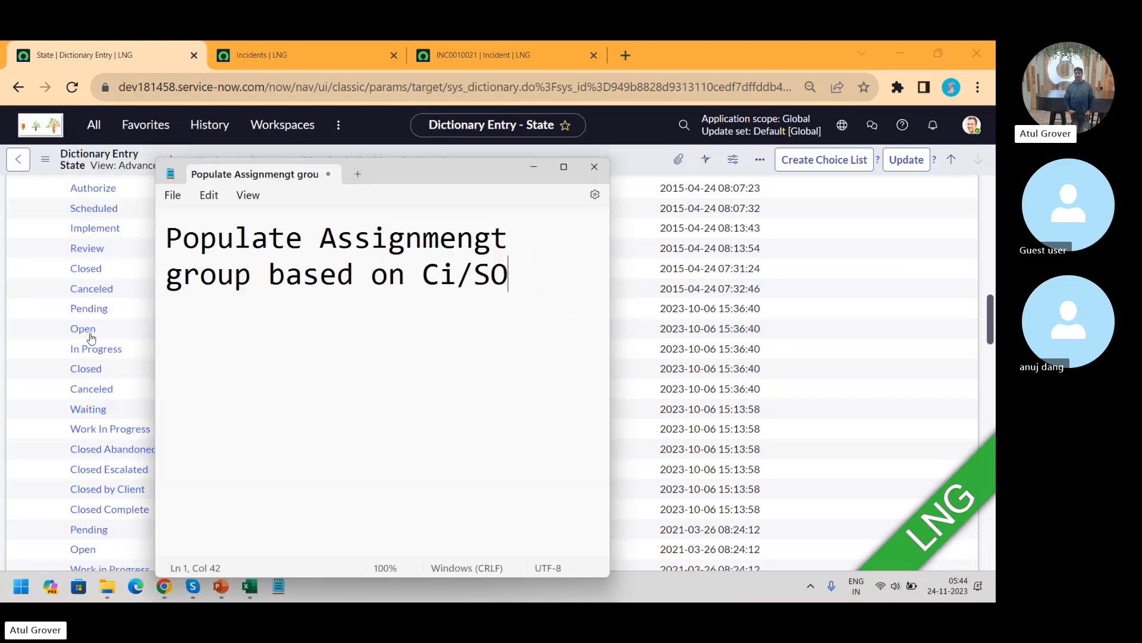
key("Return")
key("Return")
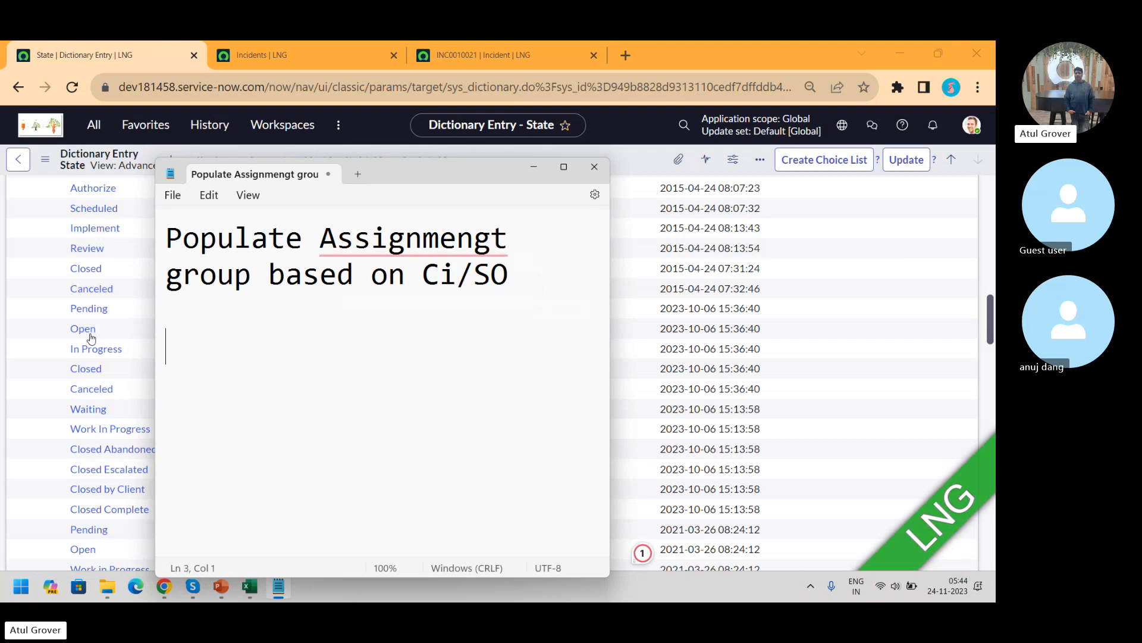
type("in-progress")
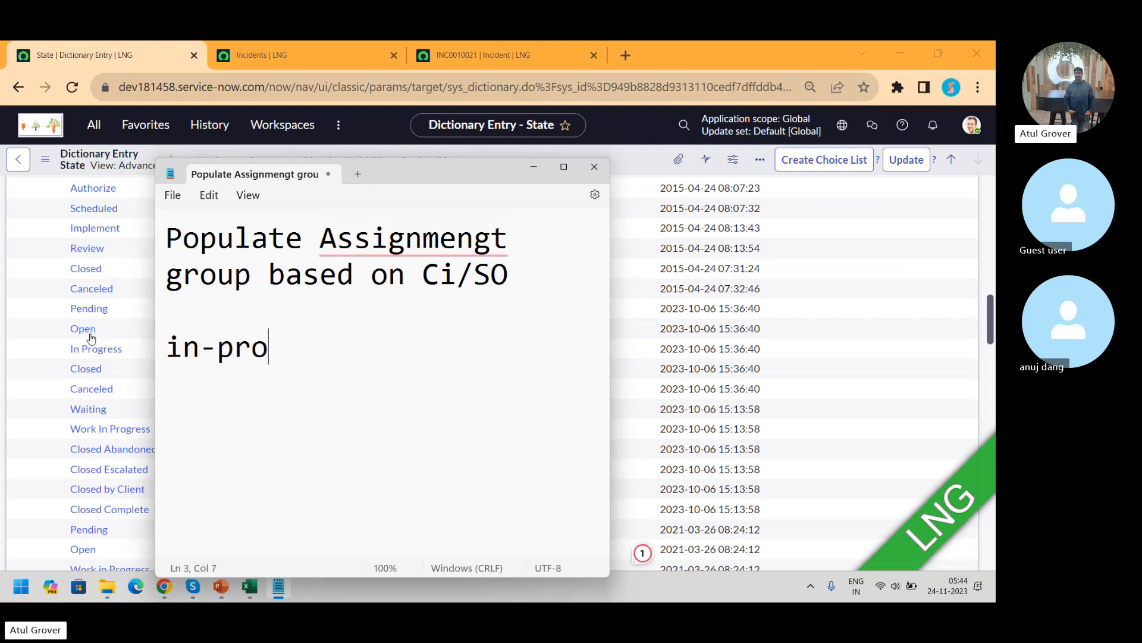
key("Return")
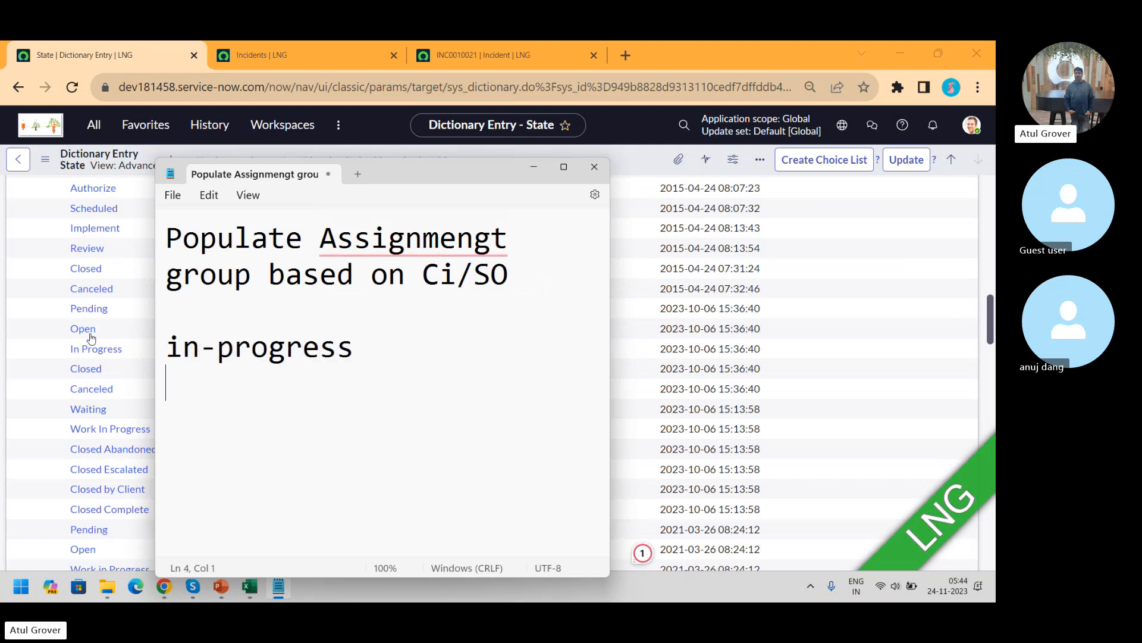
- Add the spelling variants "INProgress" and "in progress" on separate lines below, then highlight all three variants
type("INProgress")
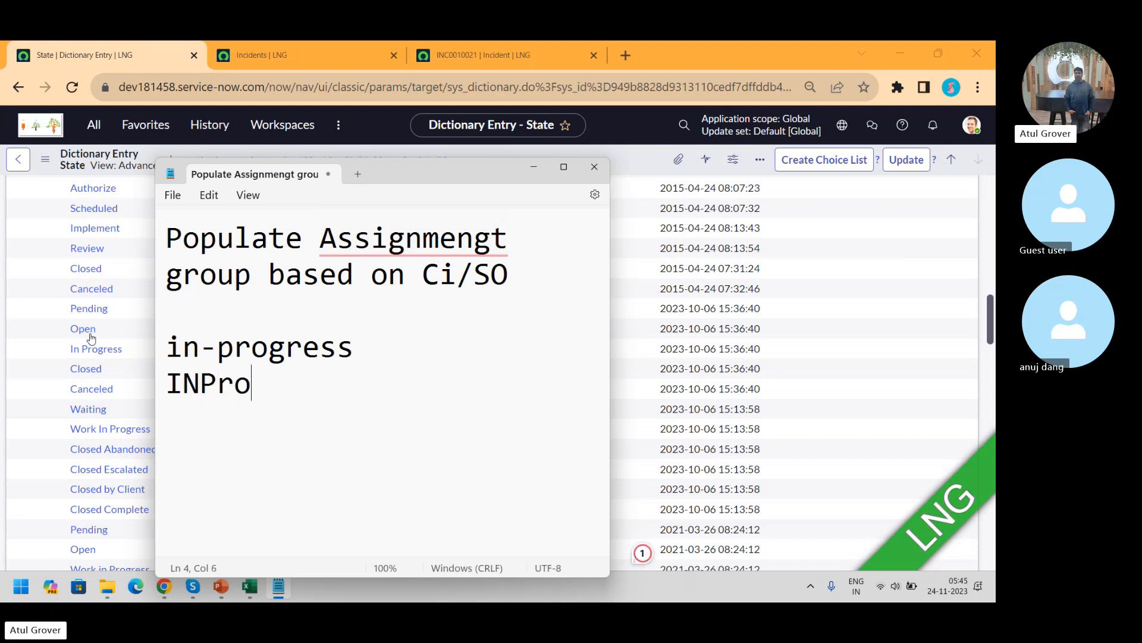
key("Return")
type("in proi")
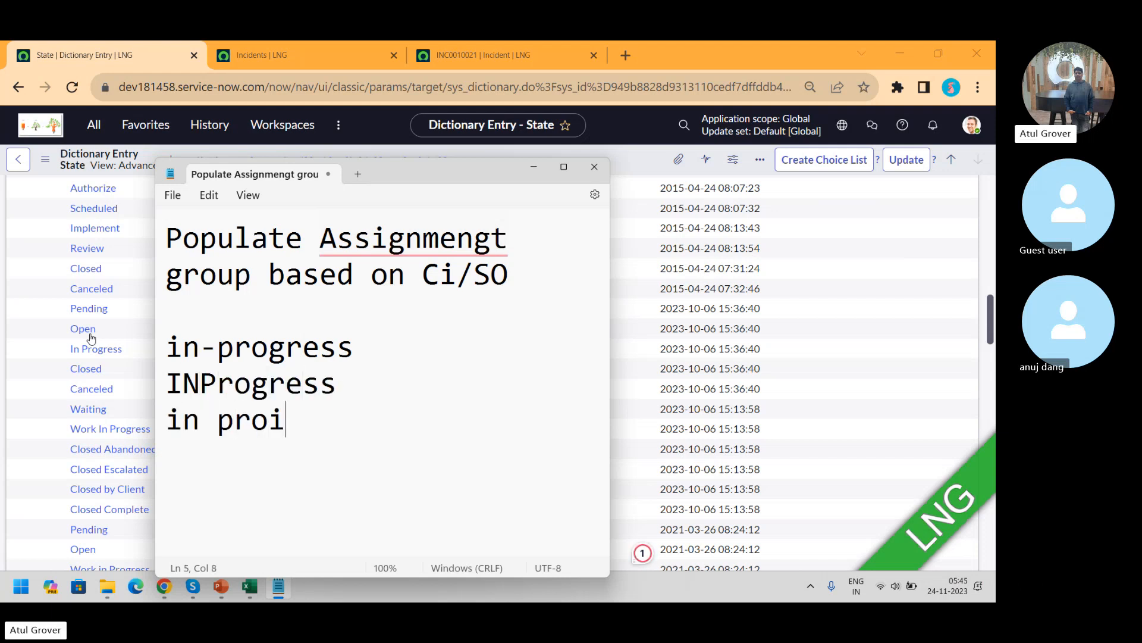
key("BackSpace")
type("gress")
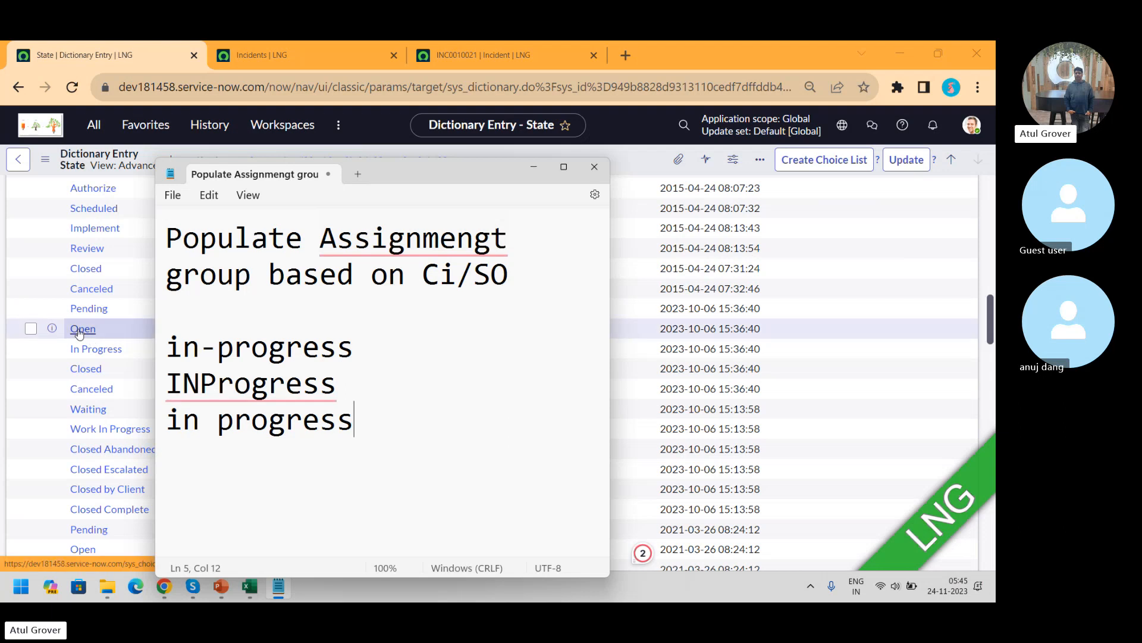
left_click_drag(365, 430, 166, 343)
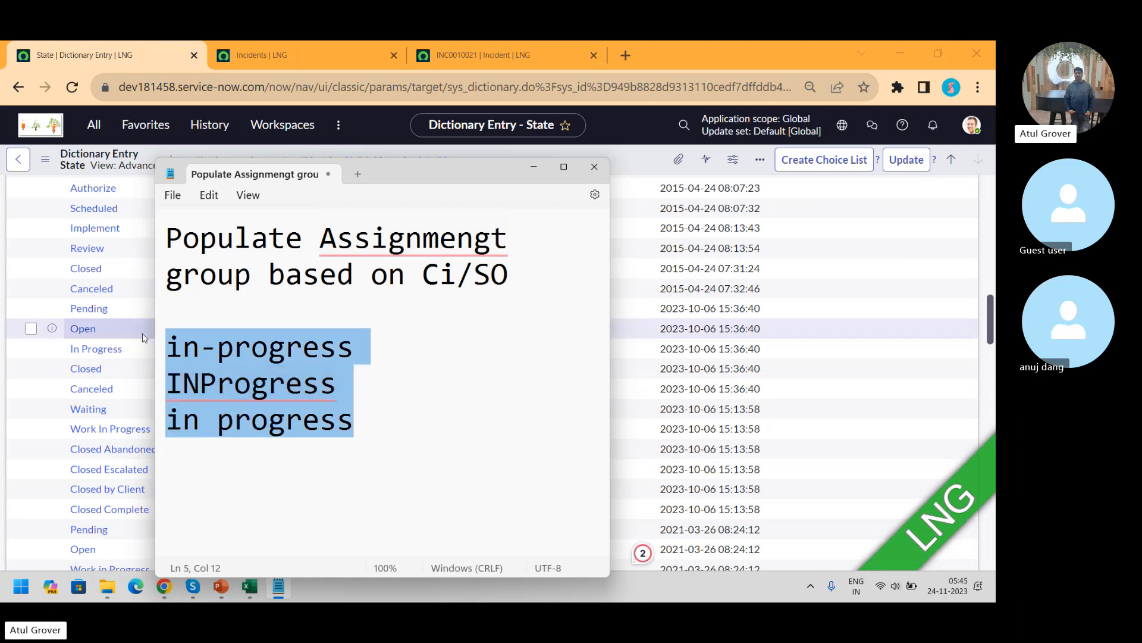
left_click(389, 351)
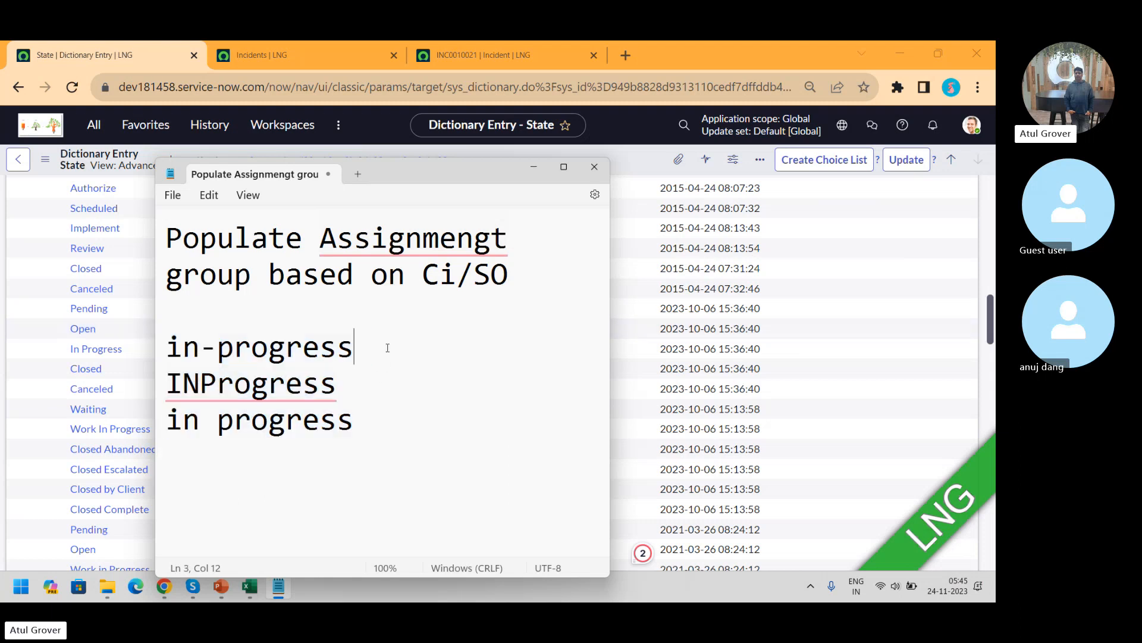
- Switch back to Chrome and compare incident INC0010021's State options with the choices in the State dictionary entry
key("alt+Tab")
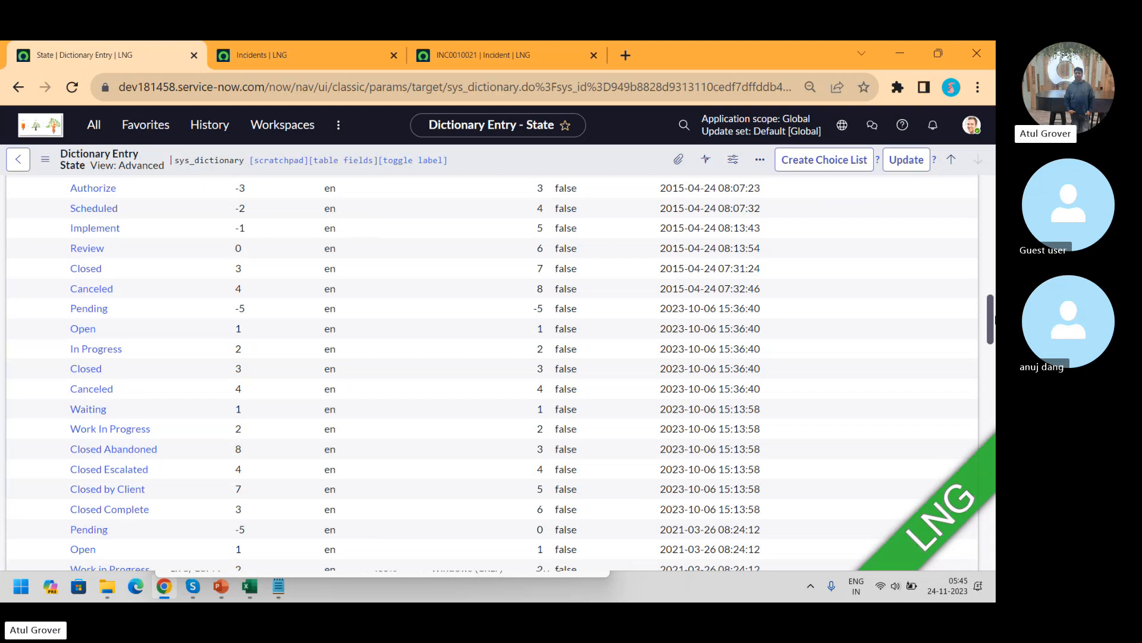
left_click_drag(990, 320, 991, 191)
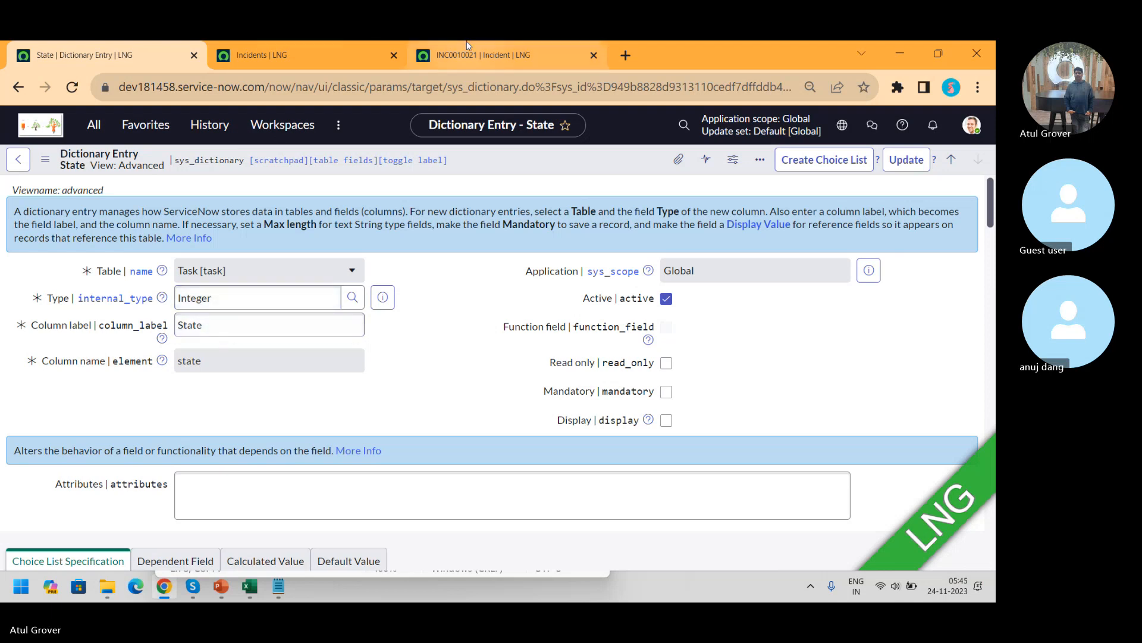
left_click(477, 52)
left_click(773, 226)
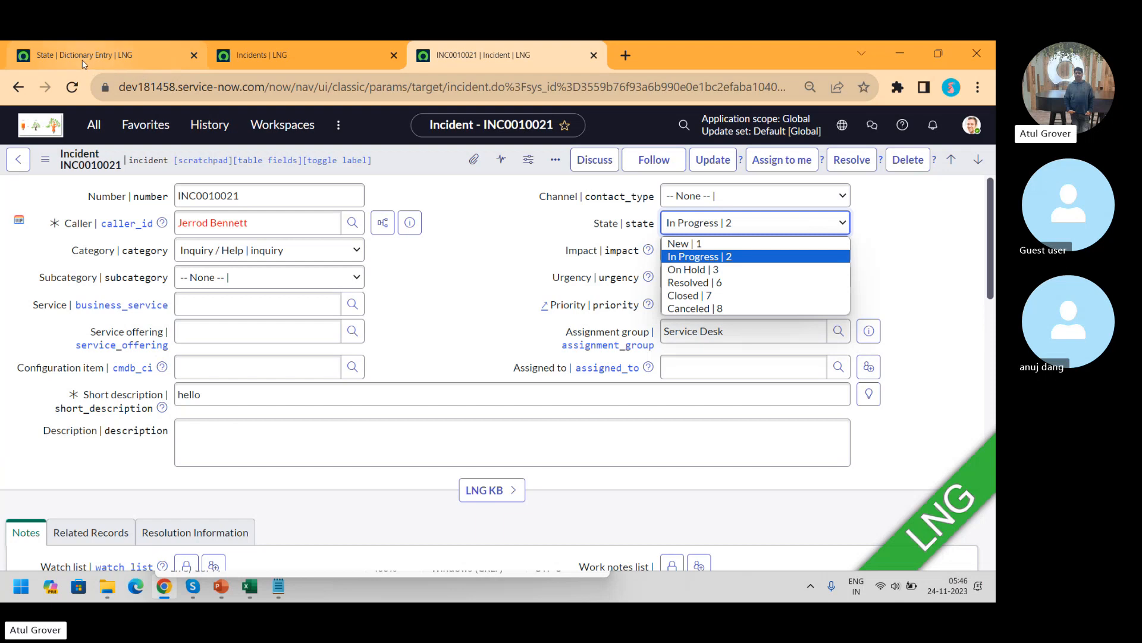
left_click(140, 64)
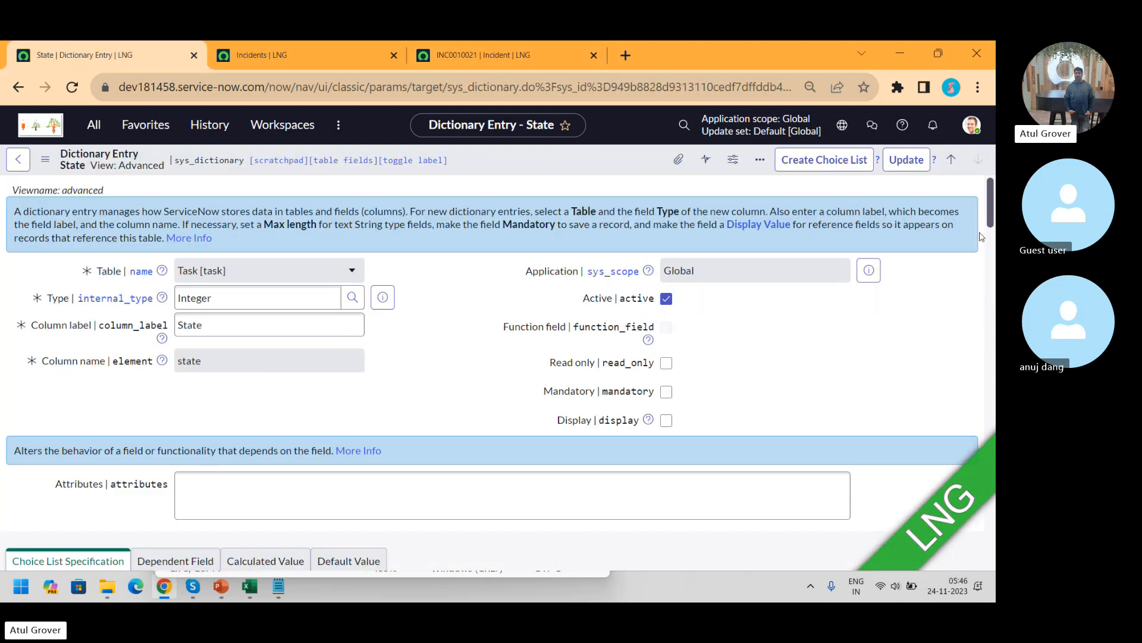
left_click_drag(991, 214, 992, 310)
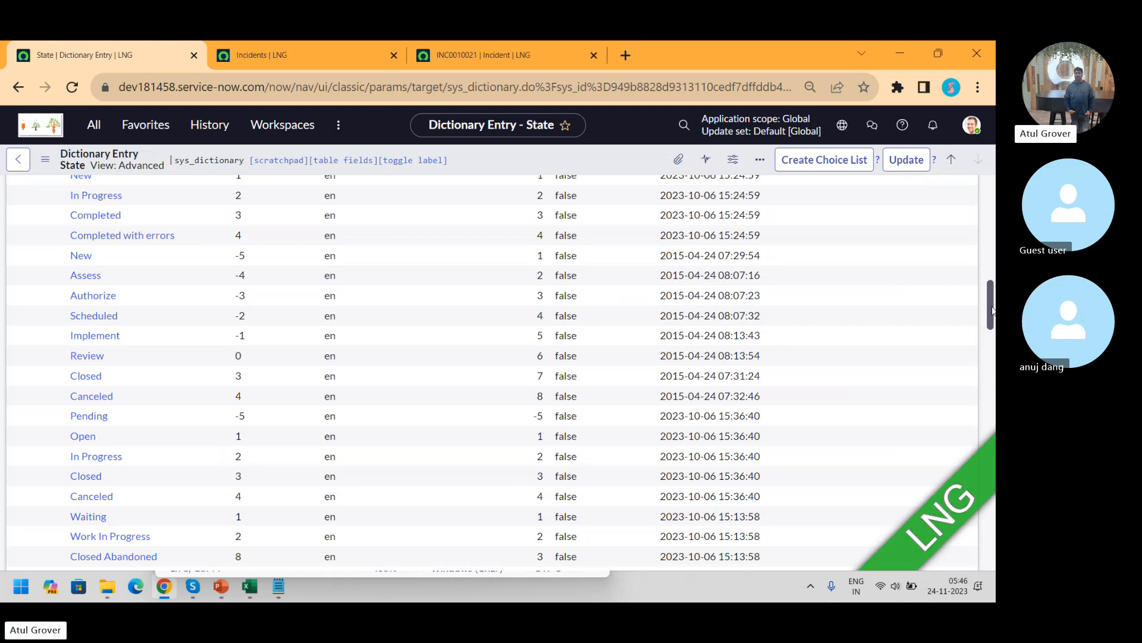
- Search the application navigator for "script i" and open the Script Includes list in a new tab
left_click(90, 136)
type("sc")
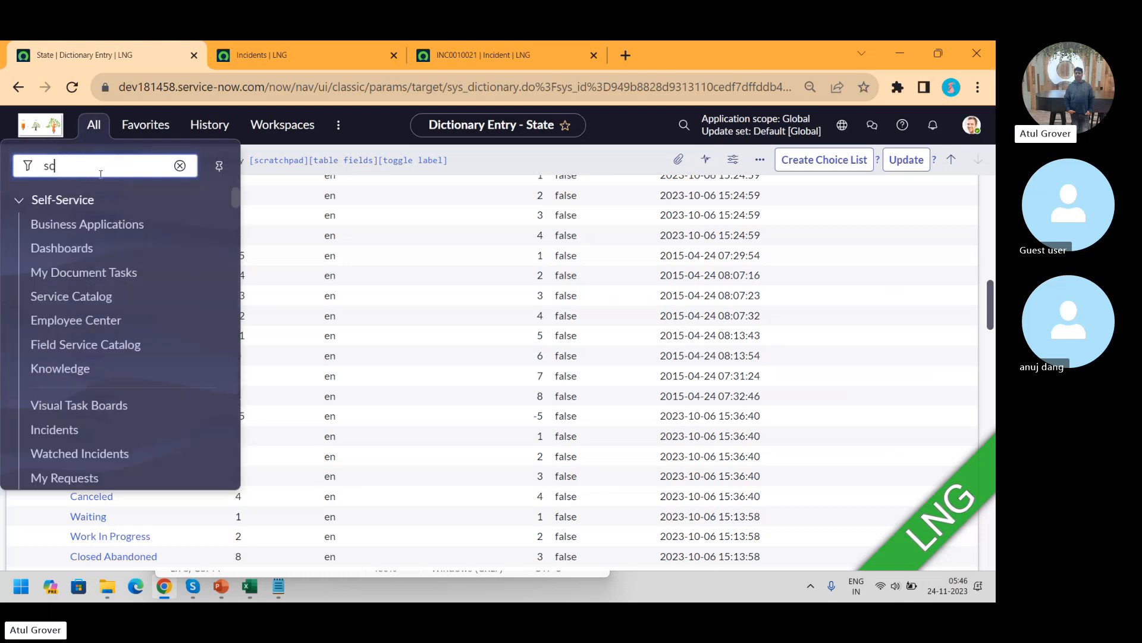
type("ruipt")
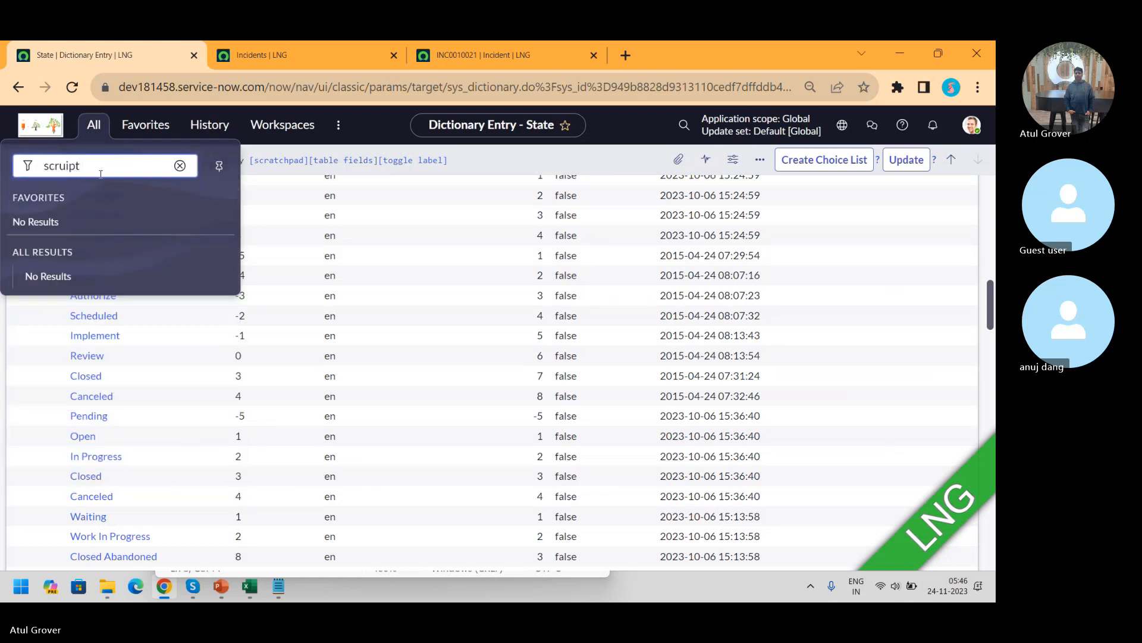
key("BackSpace")
key("BackSpace")
key("BackSpace")
key("BackSpace")
type("ipt")
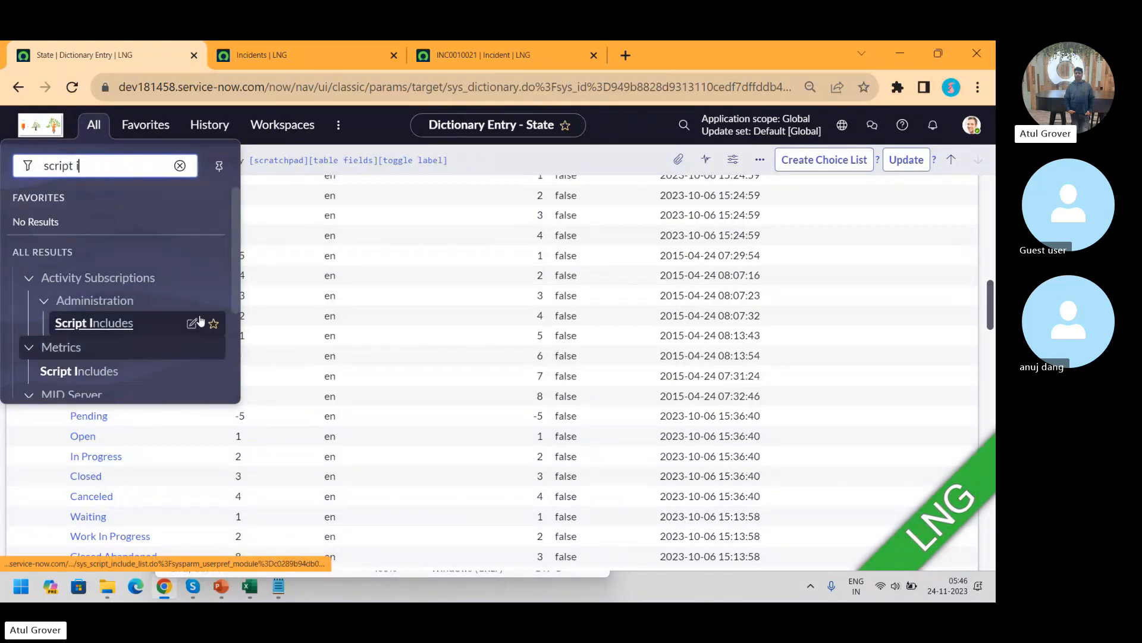
left_click_drag(234, 285, 234, 366)
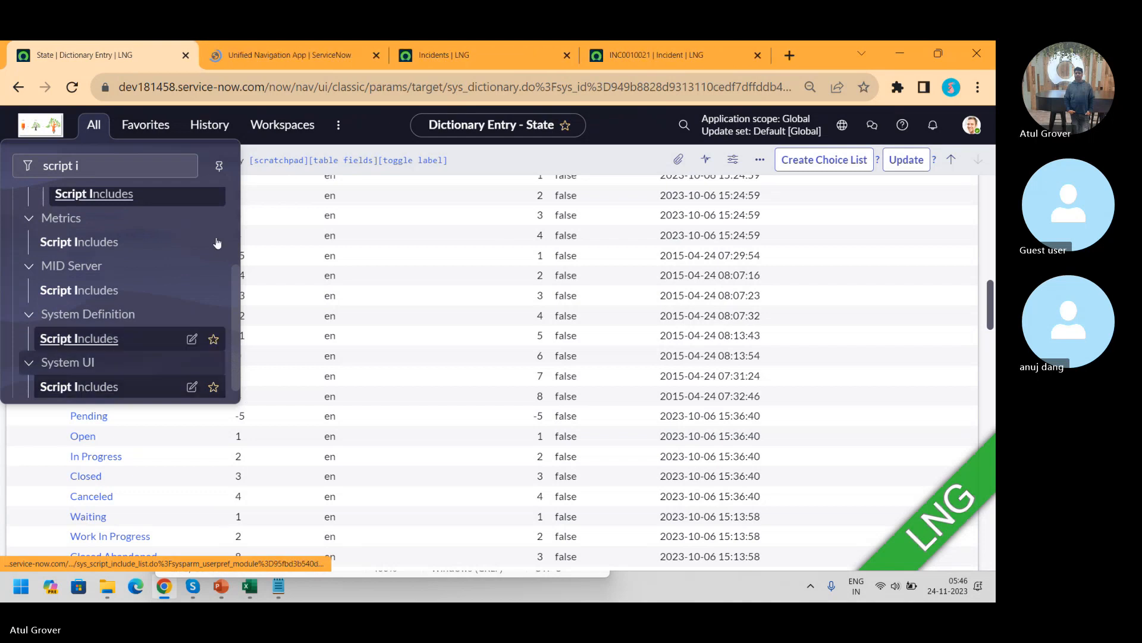
left_click(83, 388)
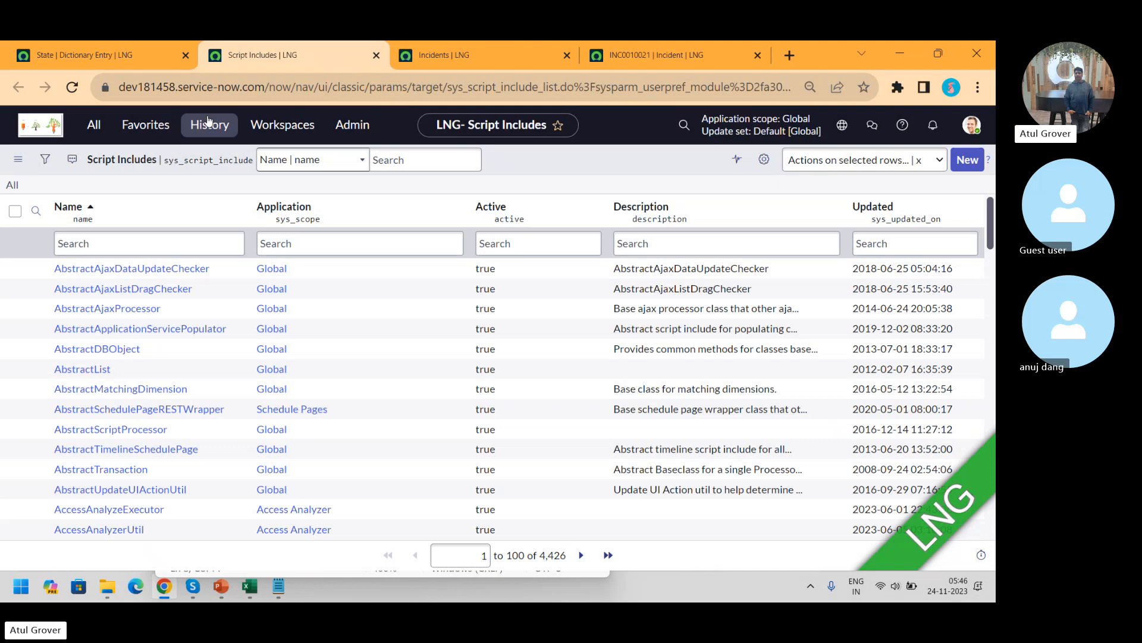
- Filter the script includes by name "incidentstate", open IncidentState, and examine the state constants in its script
left_click(136, 248)
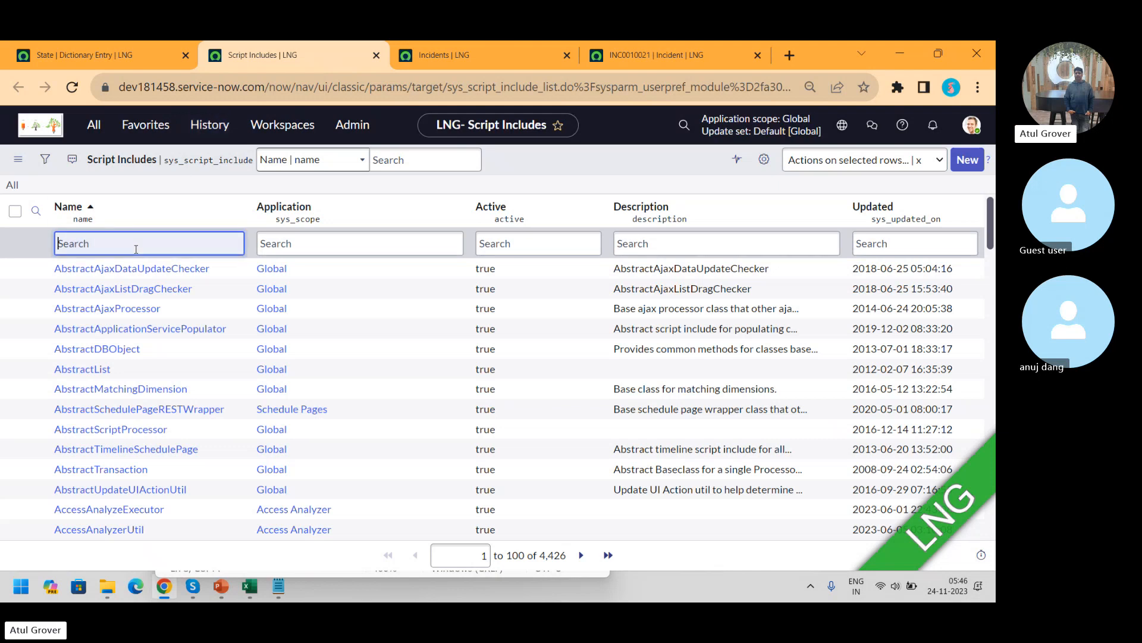
type("incident")
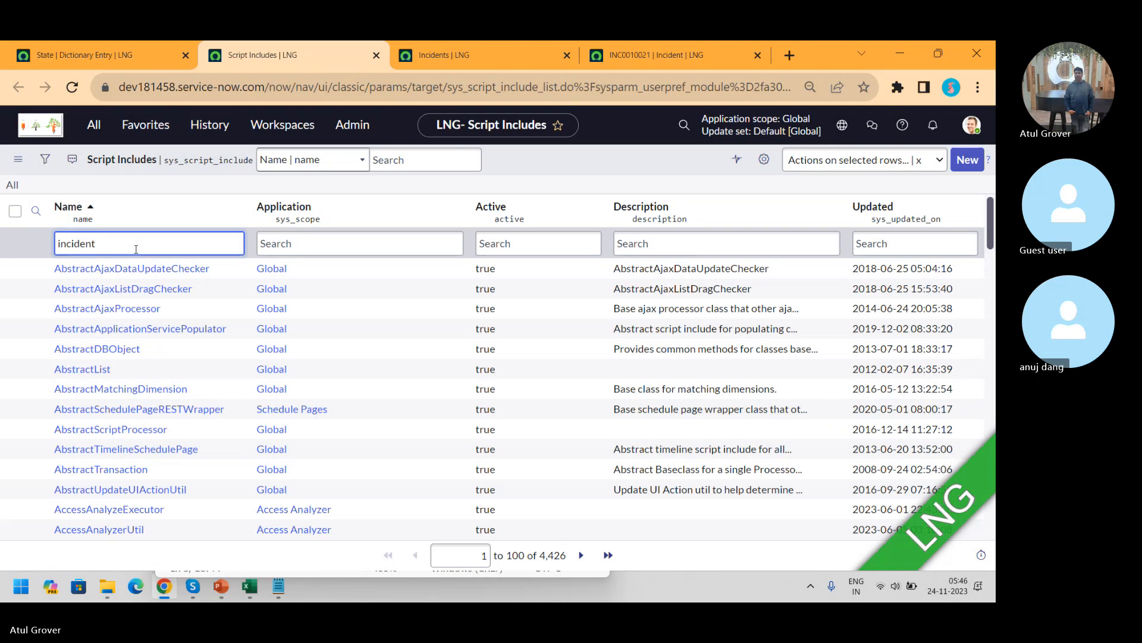
type("stat")
type("e")
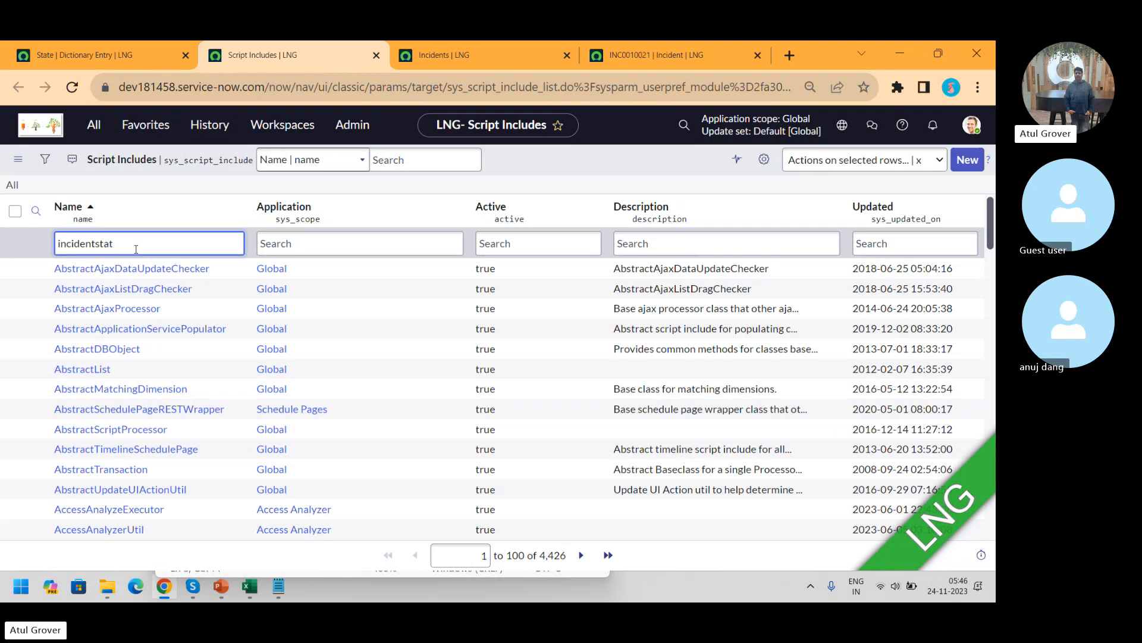
key("Return")
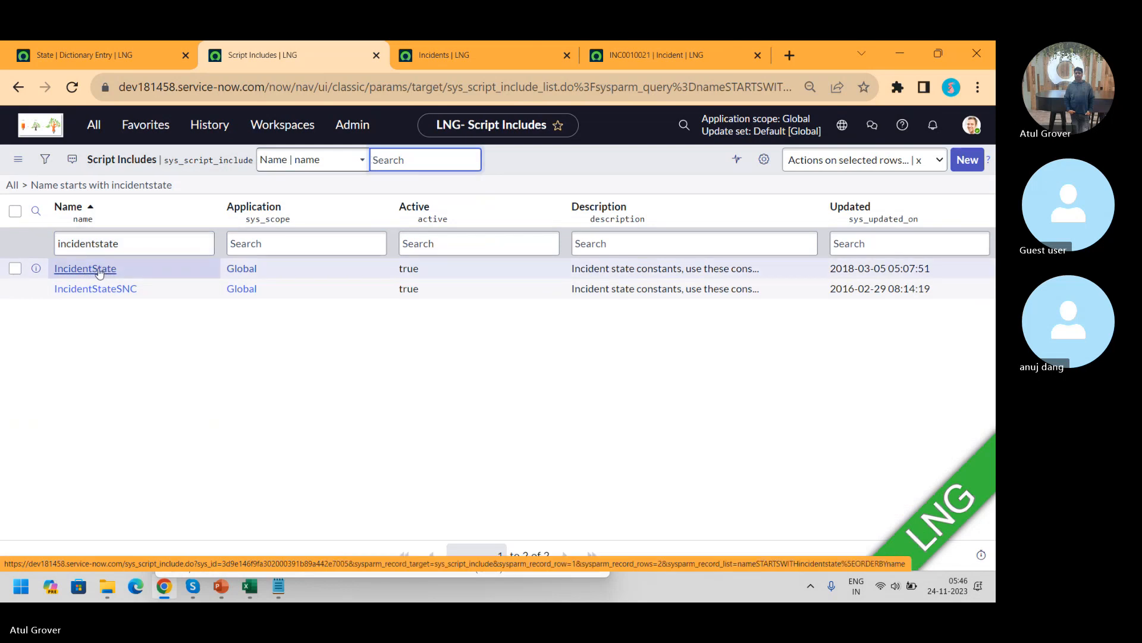
left_click(85, 268)
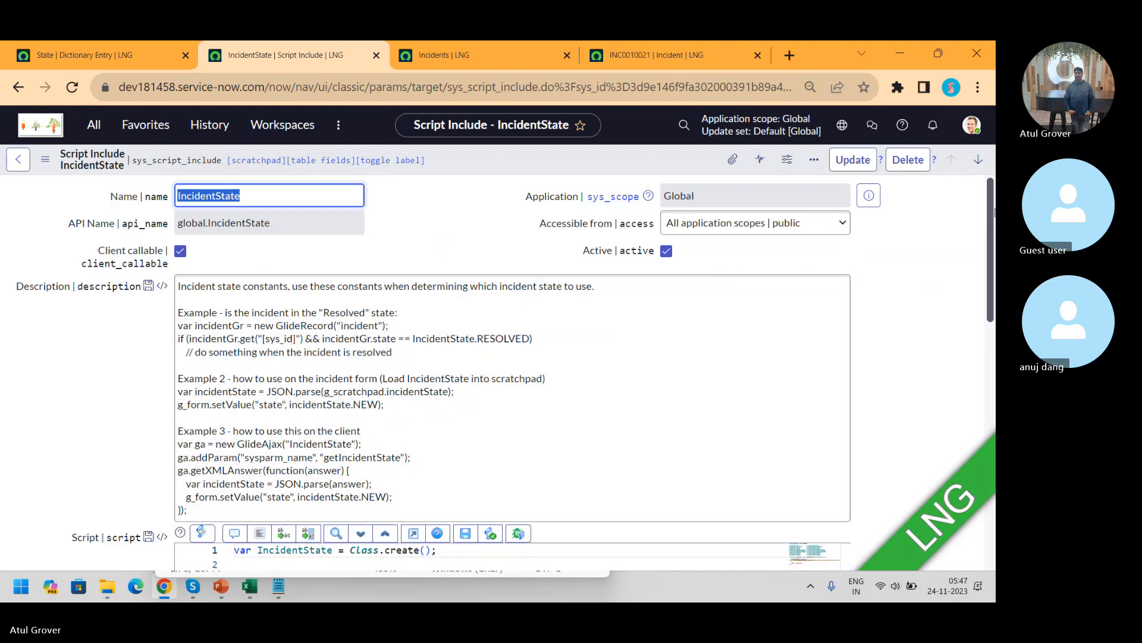
left_click_drag(990, 213, 987, 319)
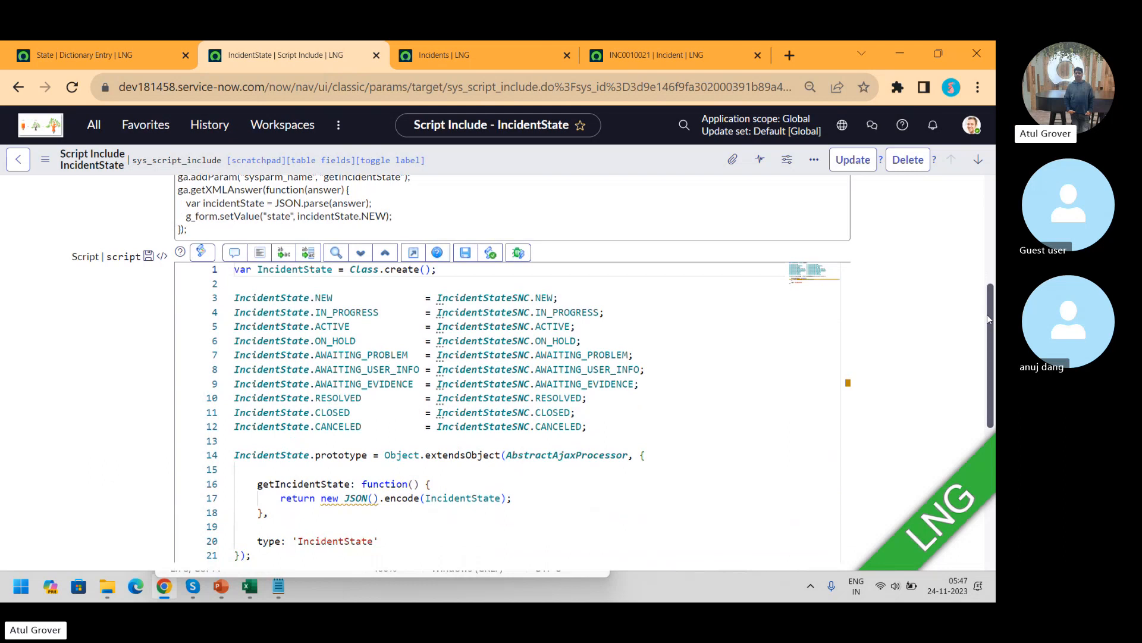
- Return to incident INC0010021, review the incident state flow slide in PowerPoint, and switch back to Chrome
left_click(476, 60)
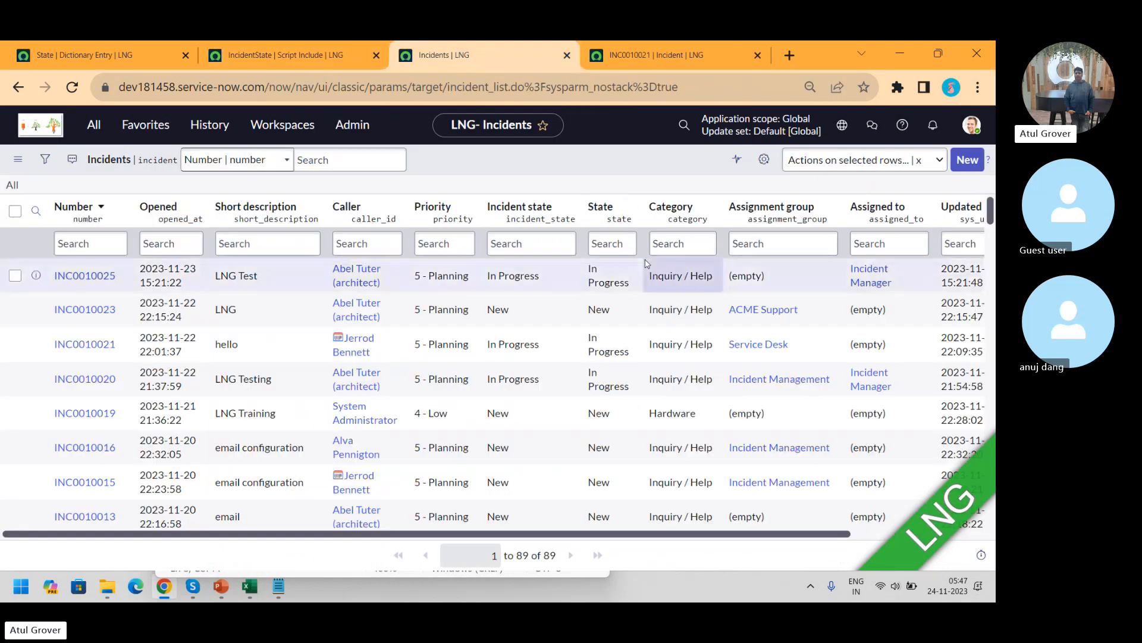
left_click(655, 56)
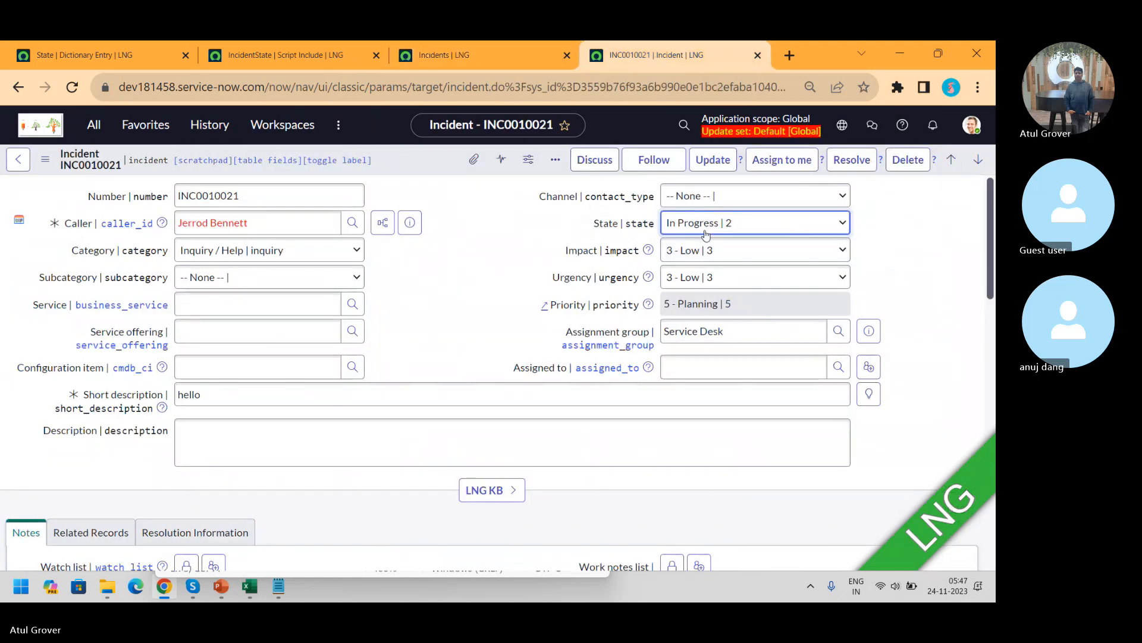
left_click(220, 587)
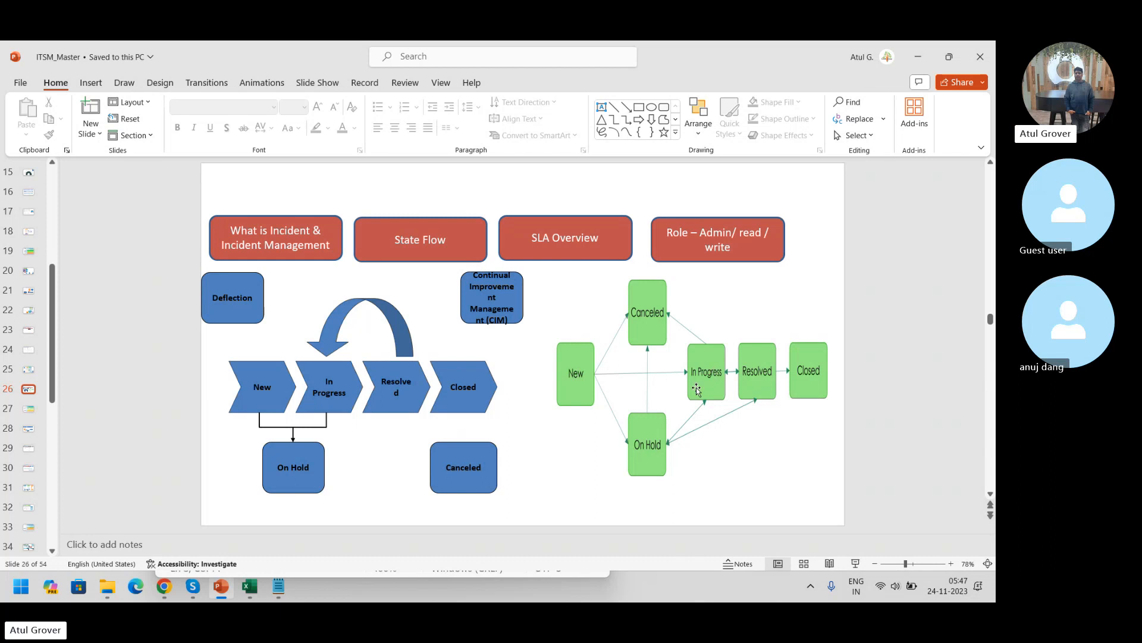
key("alt+Tab")
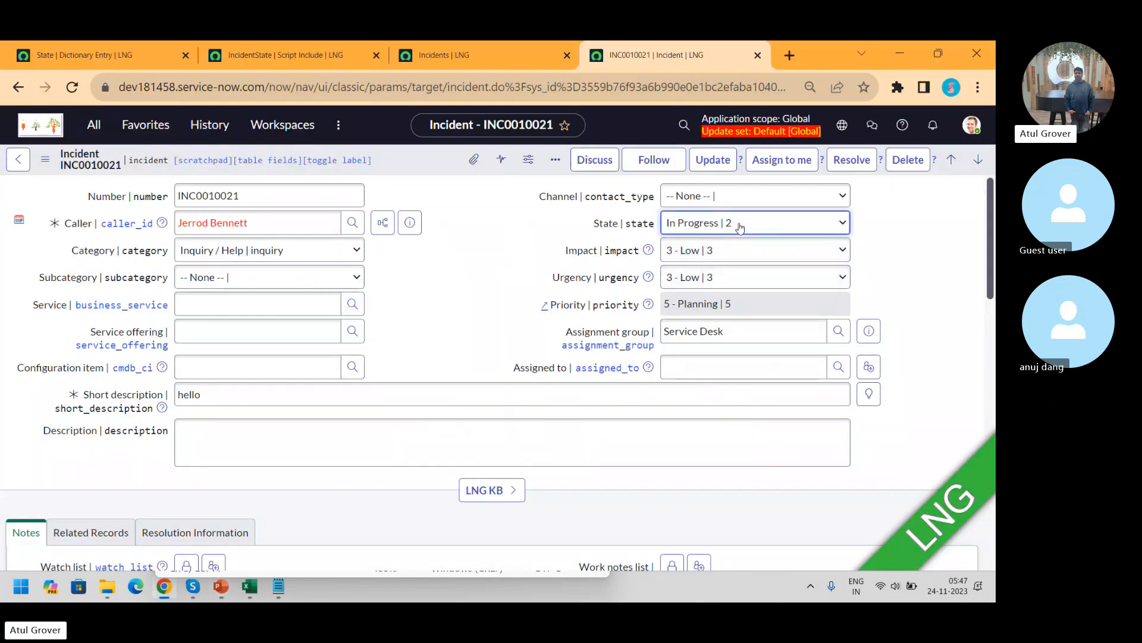
- Set the incident's State to On Hold and its On hold reason to Awaiting Vendor
left_click(739, 227)
left_click(711, 268)
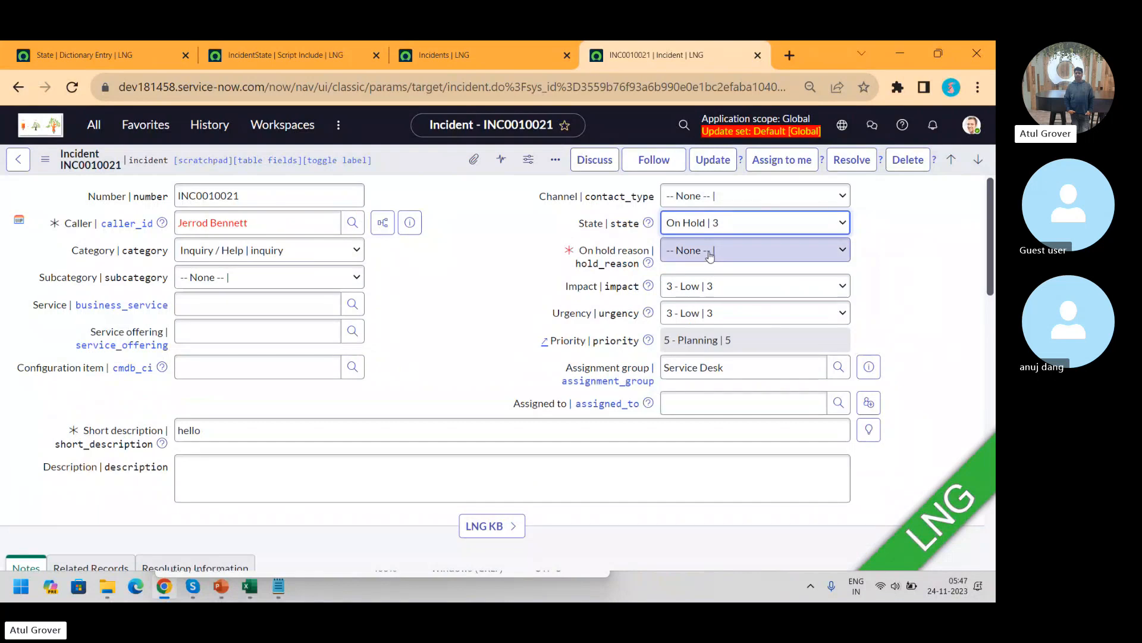
left_click(710, 254)
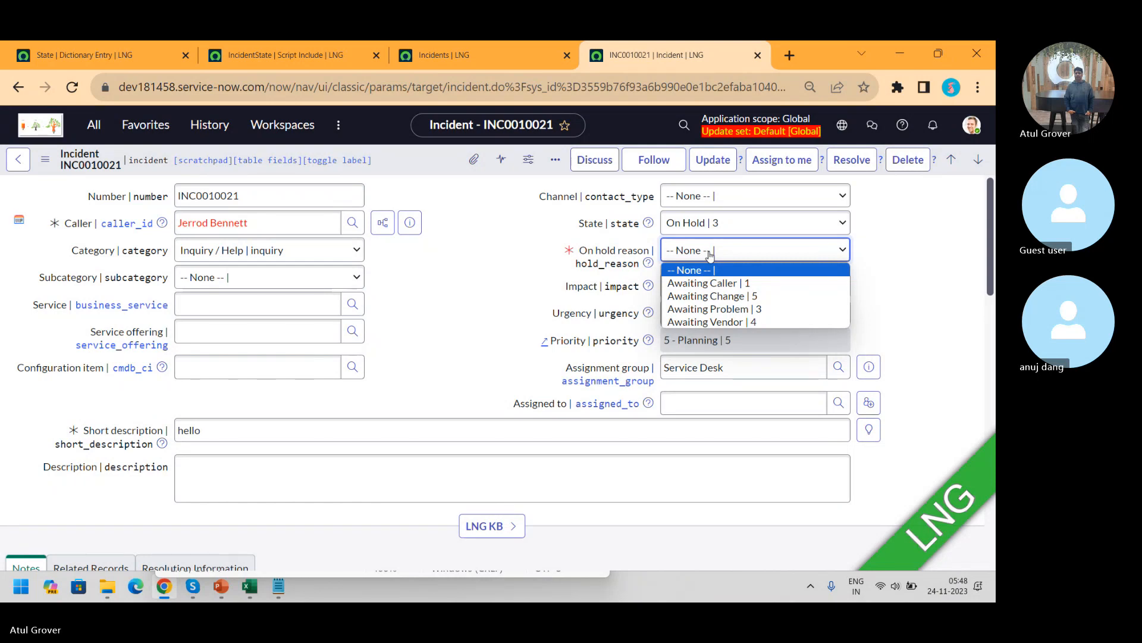
left_click(741, 322)
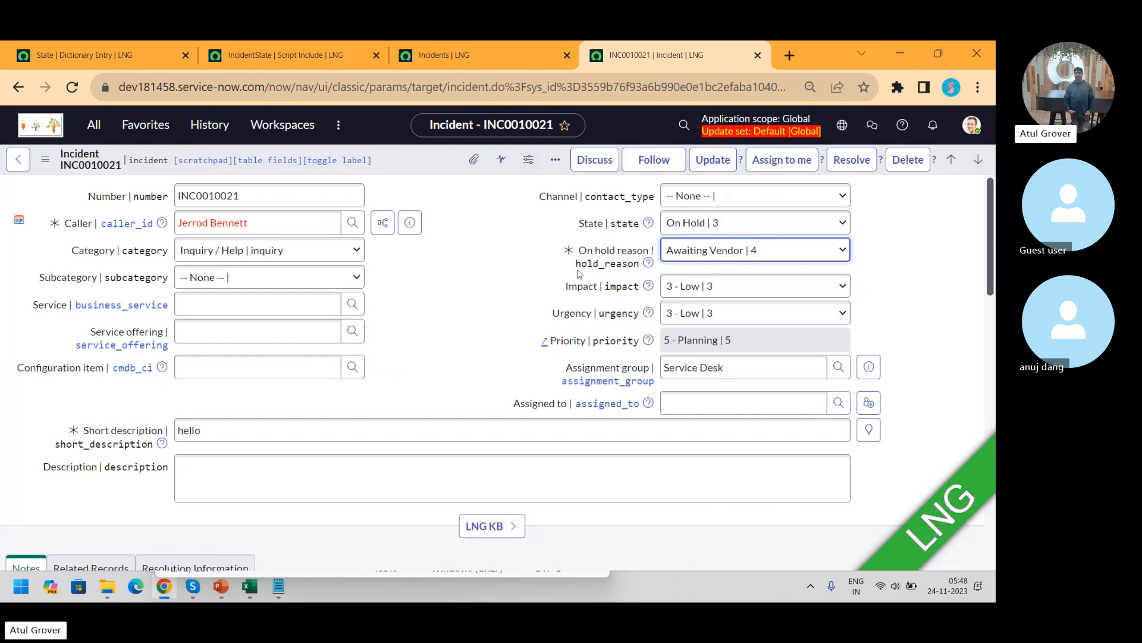
right_click(415, 166)
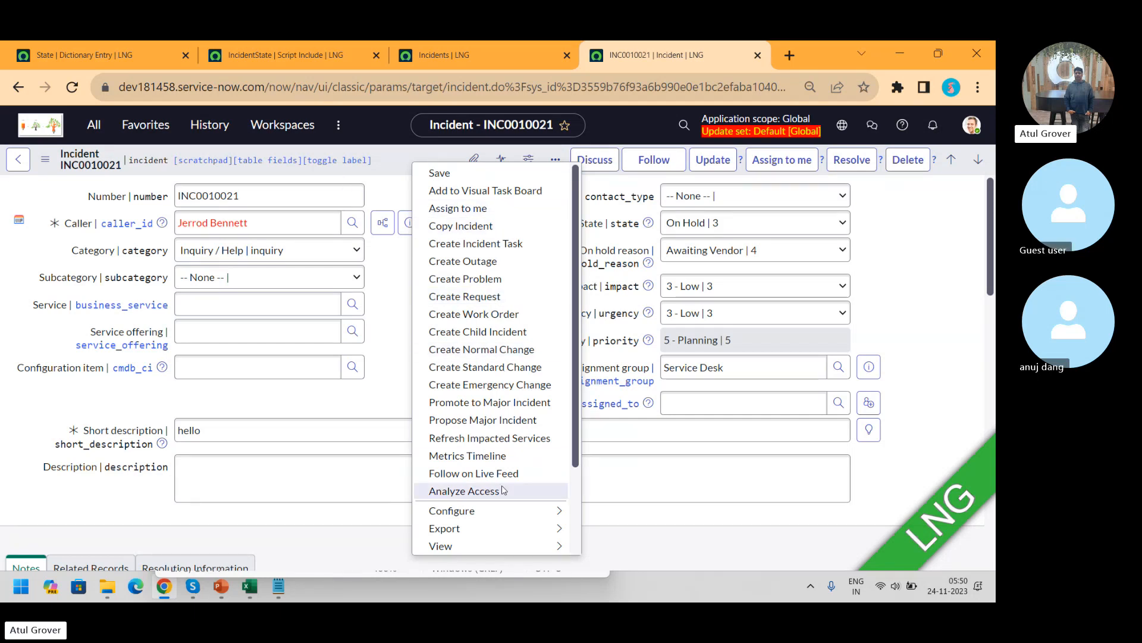
left_click(101, 131)
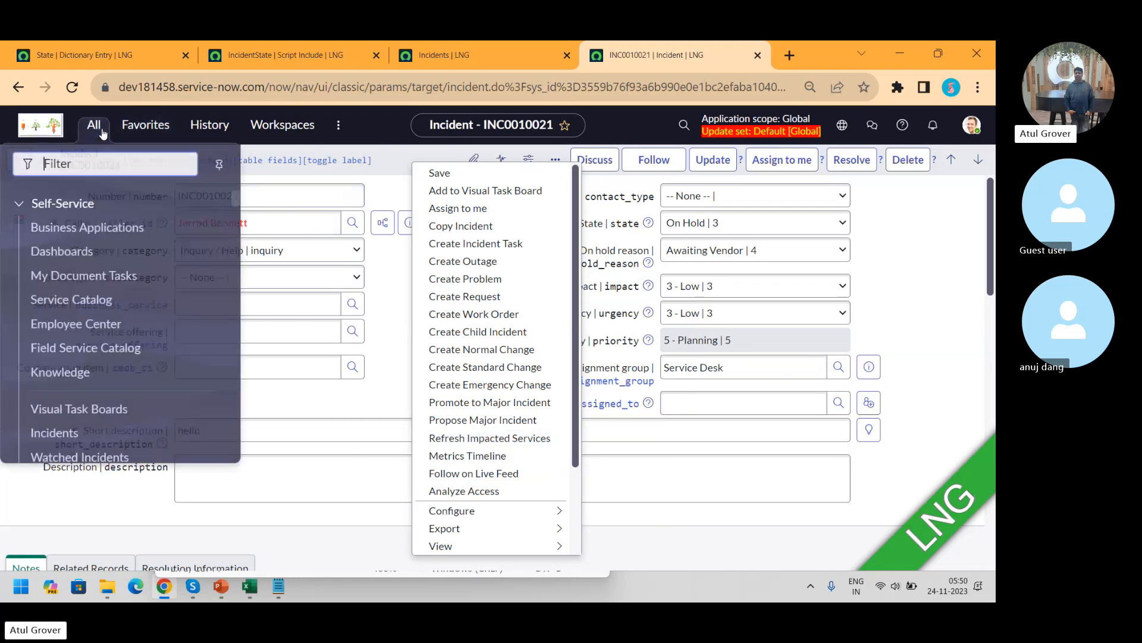
type("notifications")
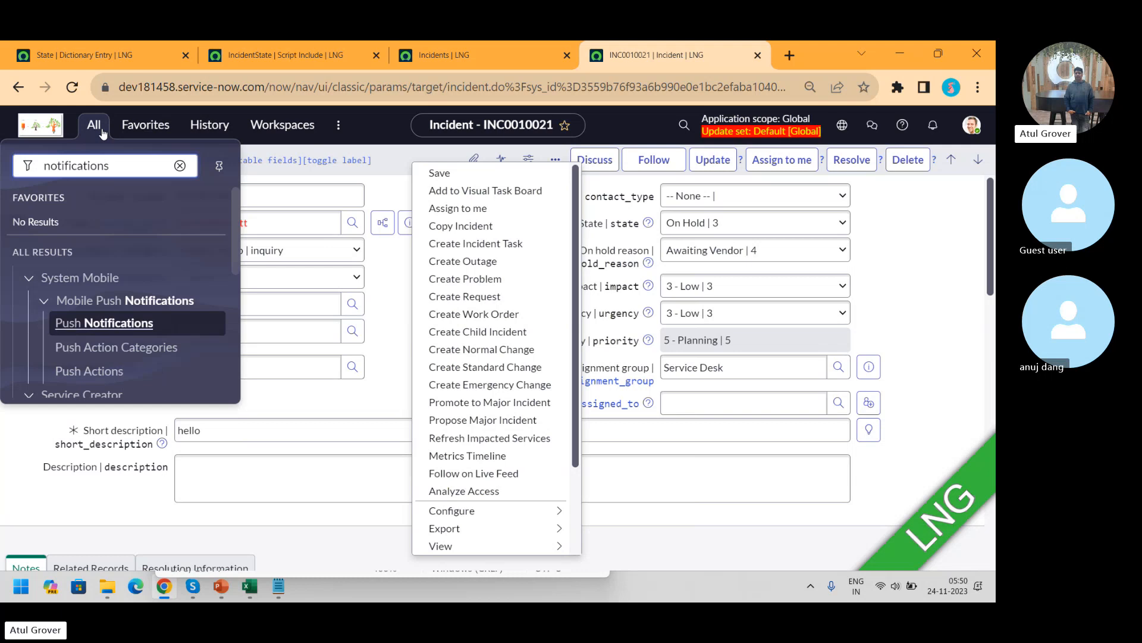
left_click(234, 255)
left_click_drag(233, 254, 240, 337)
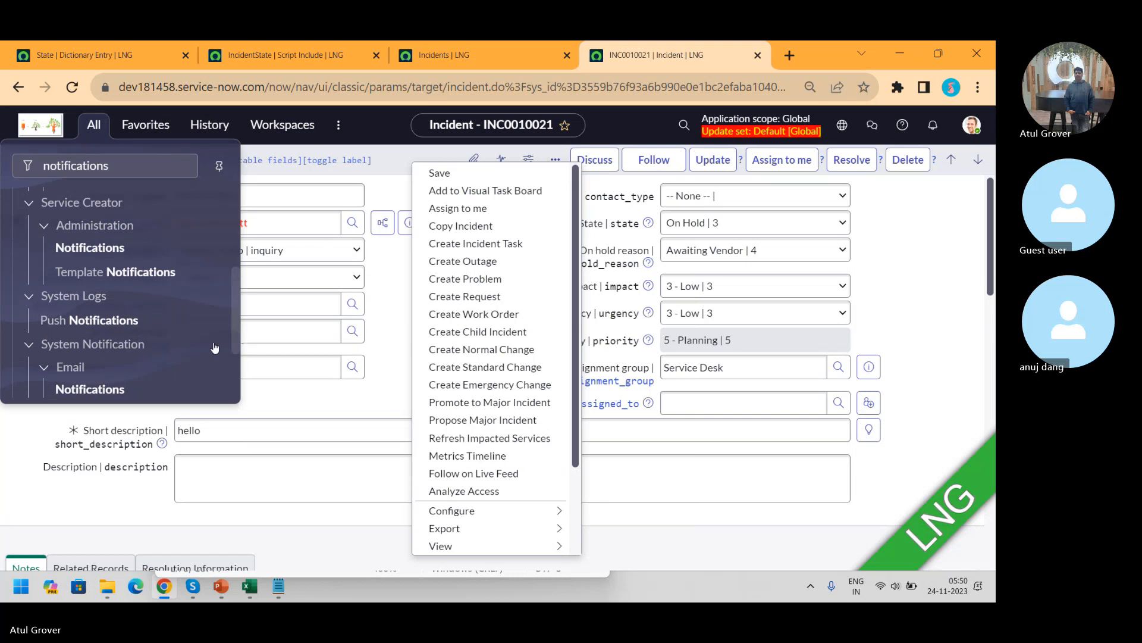
left_click(88, 390)
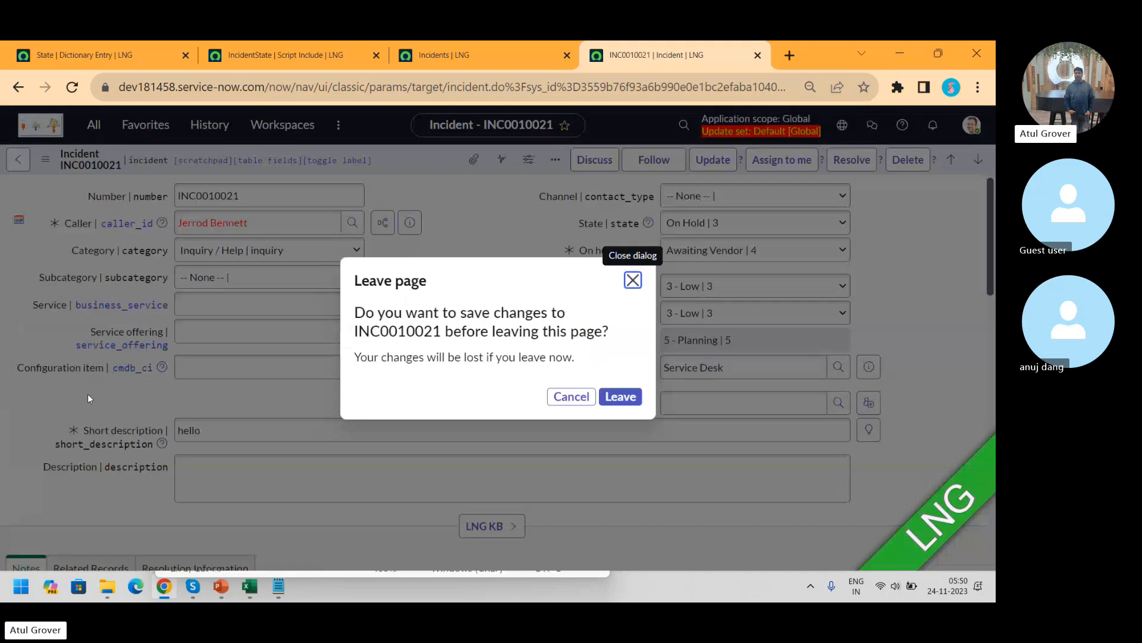
left_click(620, 396)
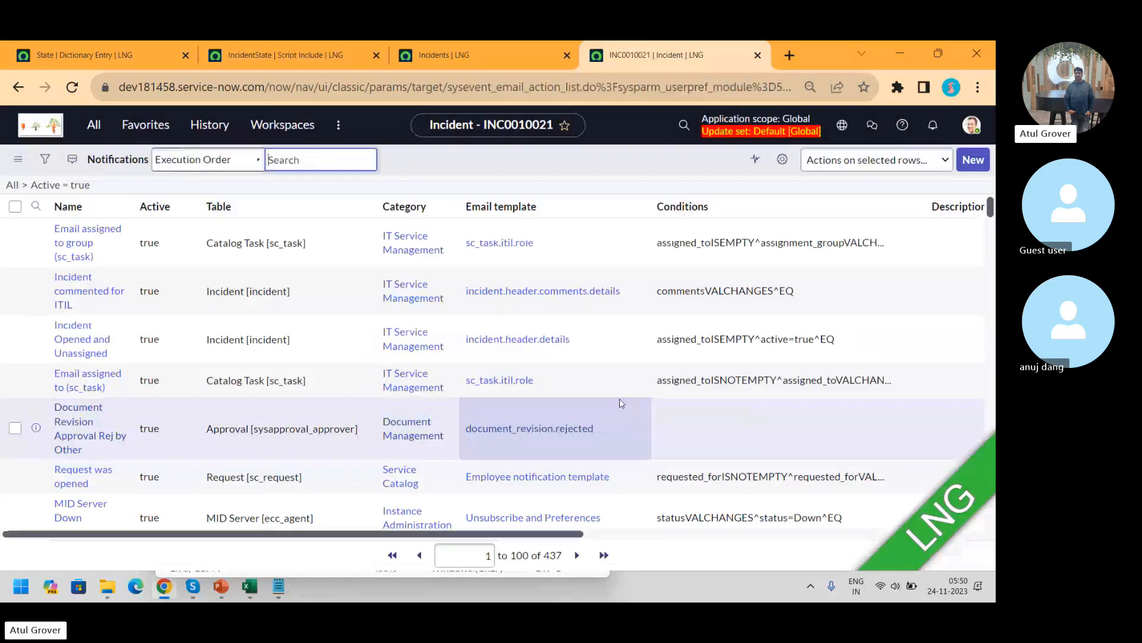
key("alt+Tab")
key("alt+Tab")
key("alt+Tab")
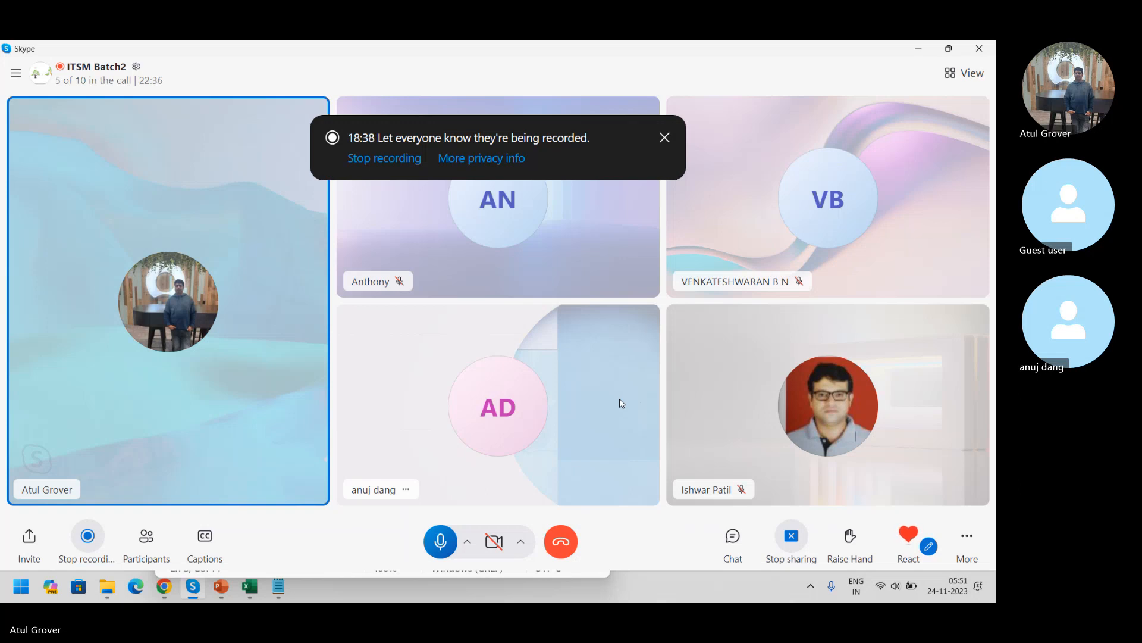
key("alt+Tab")
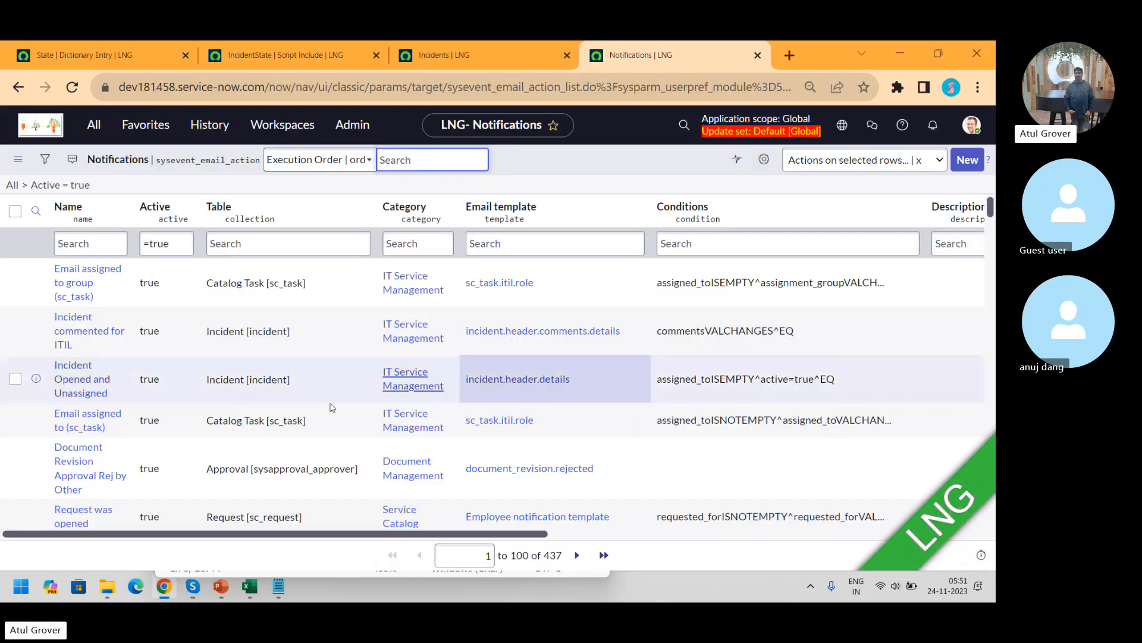
- Filter the notifications by tables containing "inci", then narrow the list to records matching Incident [incident]
left_click_drag(245, 301, 194, 341)
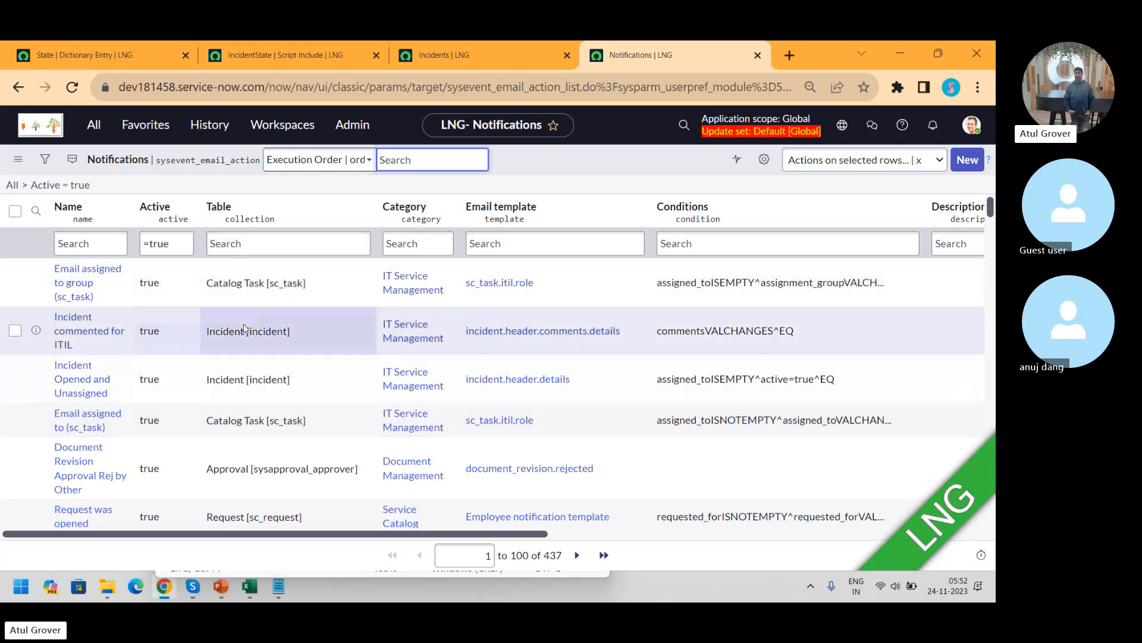
left_click(280, 241)
type("inci")
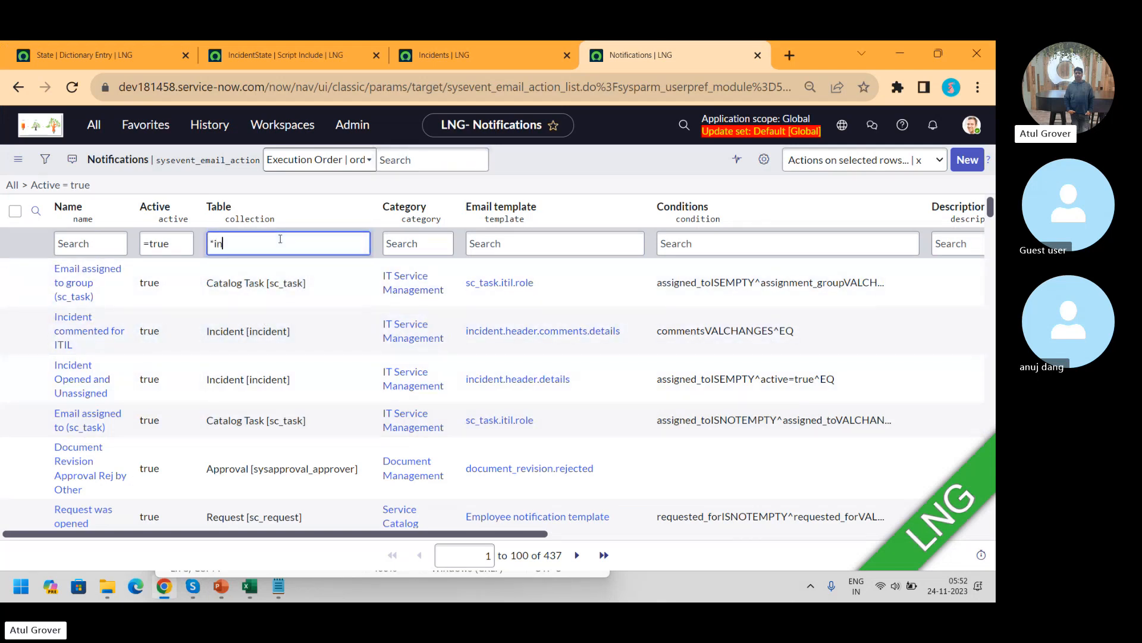
key("Return")
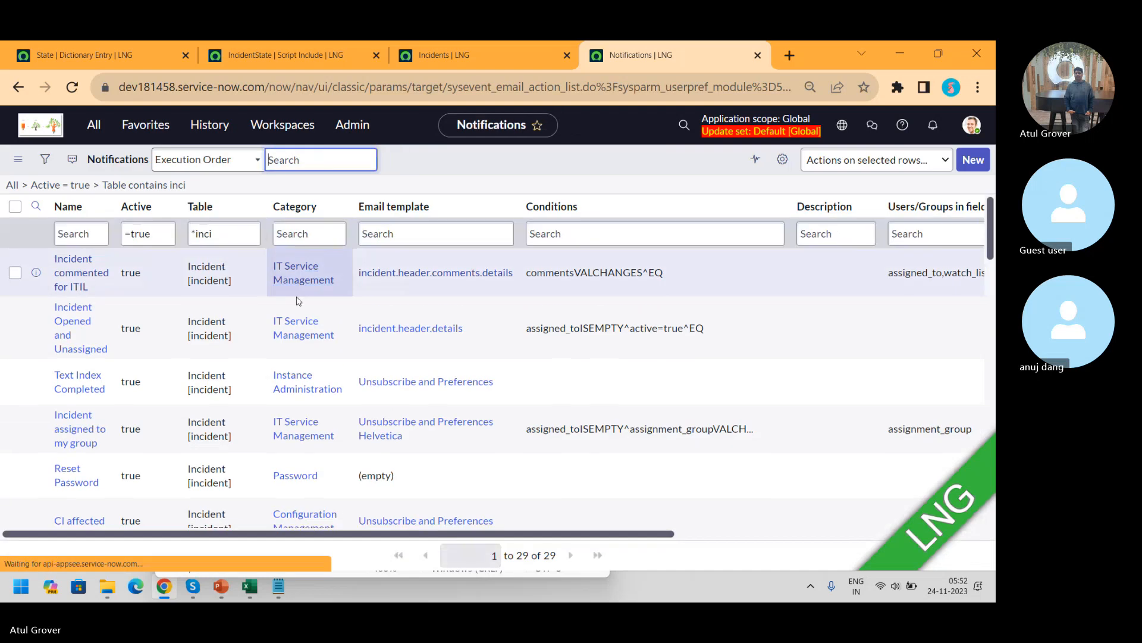
right_click(196, 290)
left_click(232, 305)
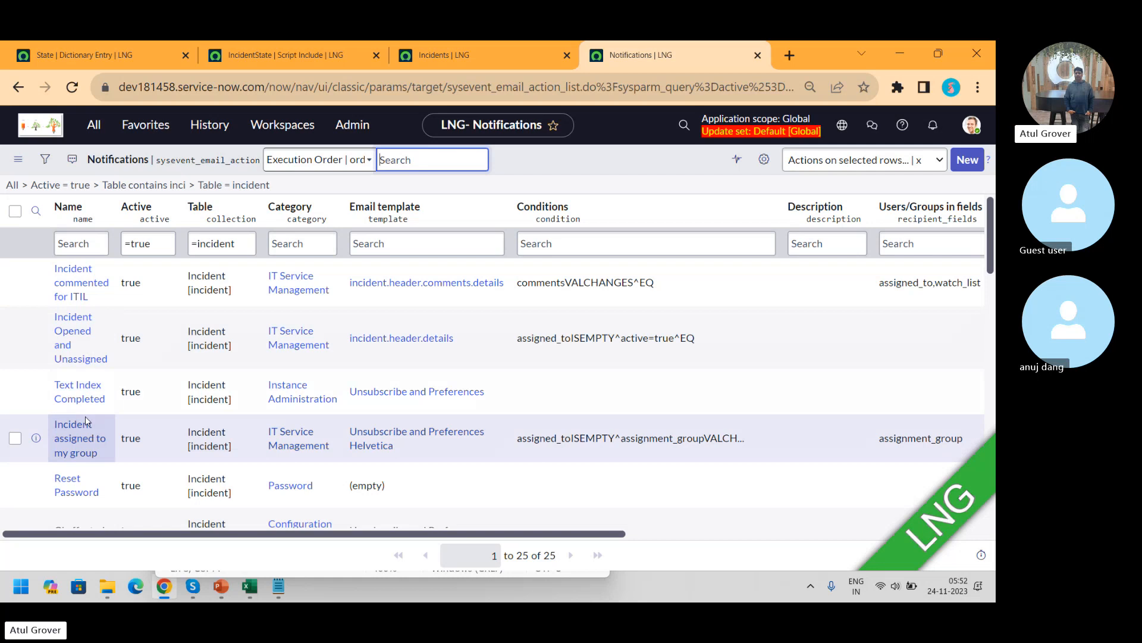
- Open the "Incident resolved by Problem (ITIL)" notification and examine when it is sent and who receives it
left_click_drag(990, 202, 990, 295)
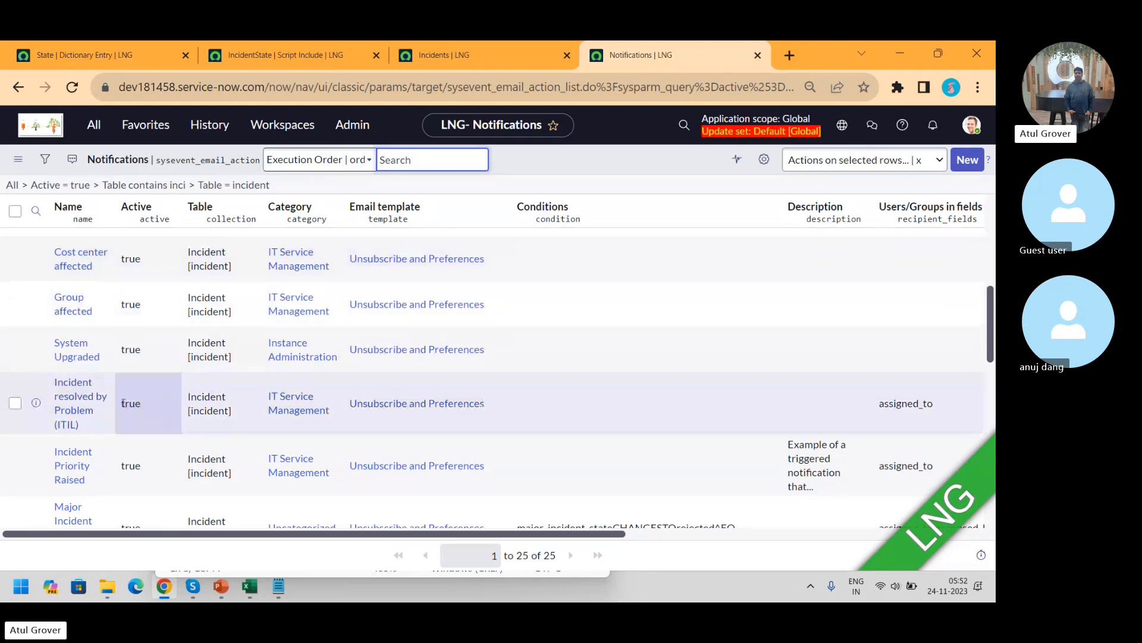
left_click(76, 405)
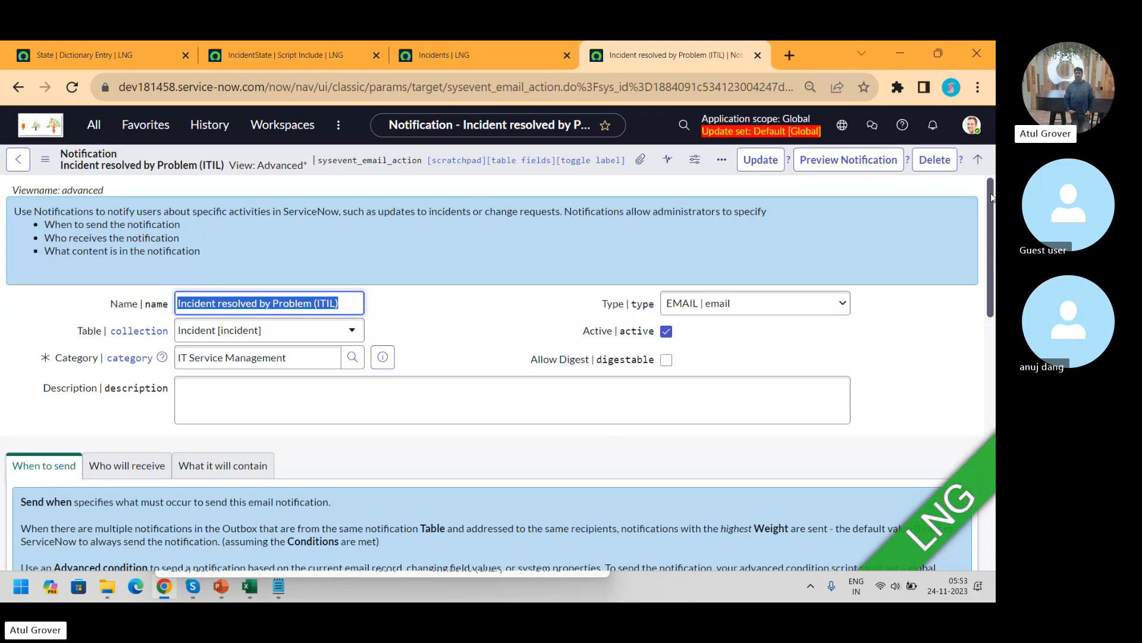
scroll(181, 264, "down", 3)
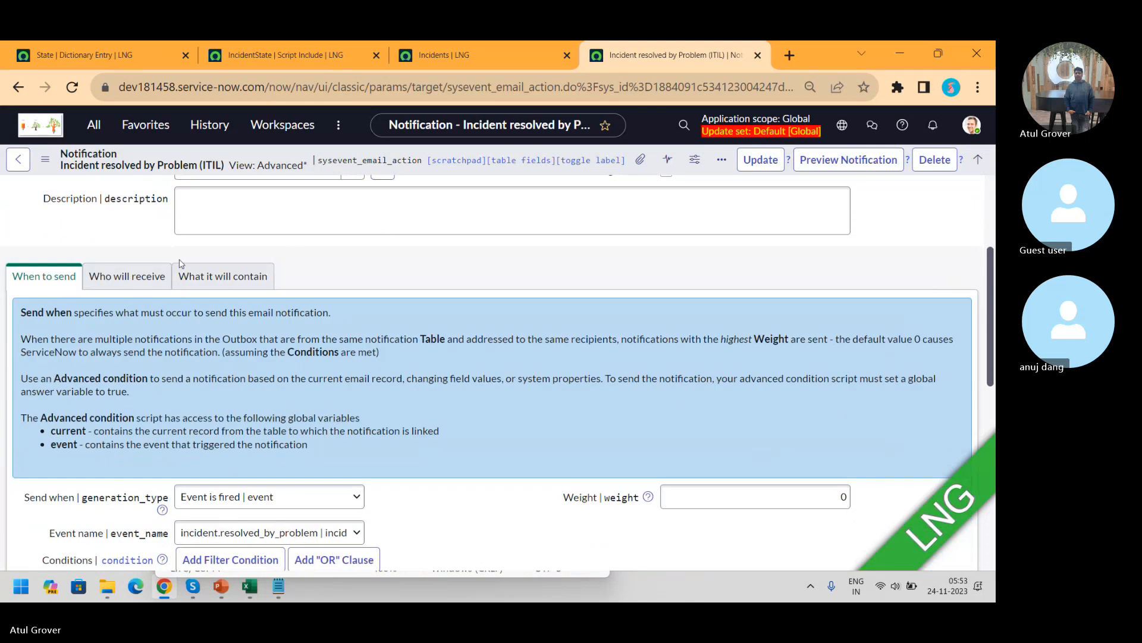
left_click(133, 282)
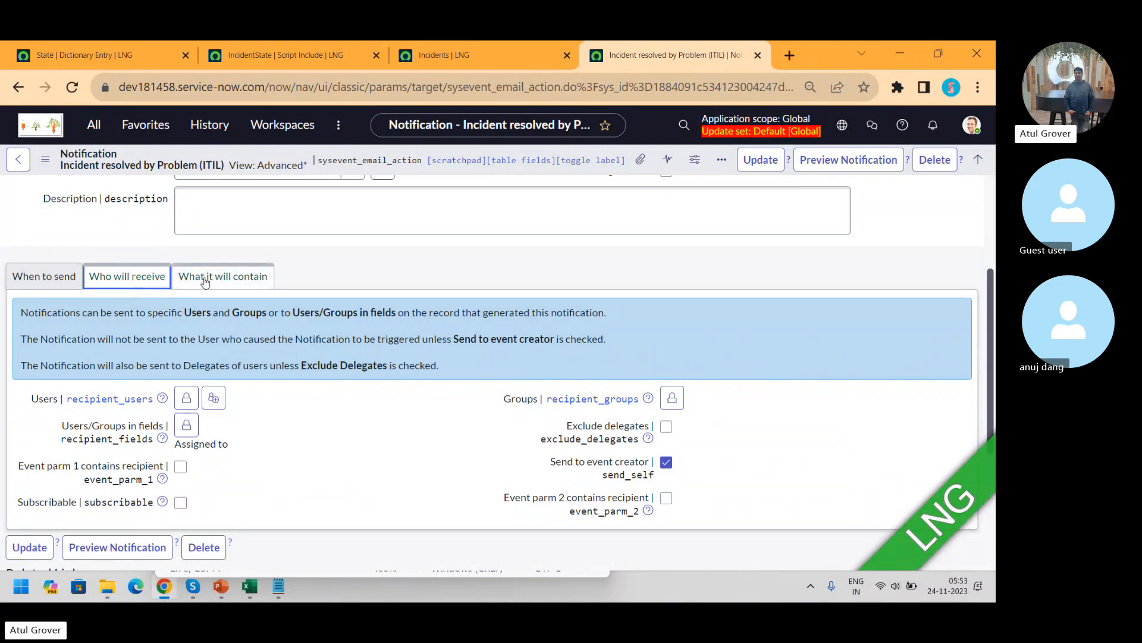
left_click(31, 284)
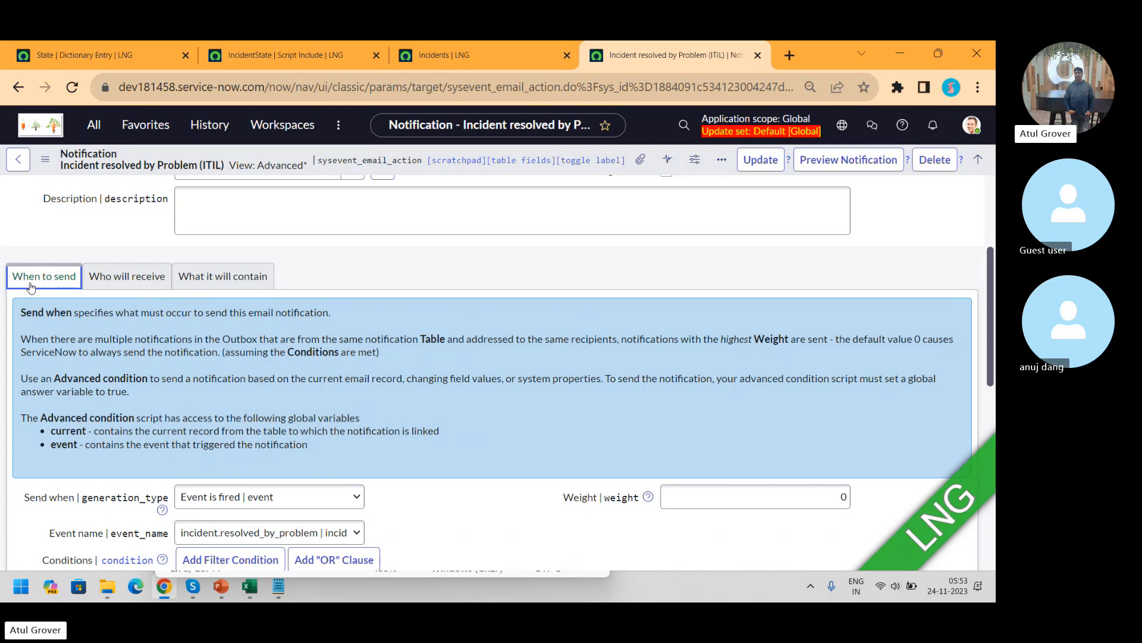
- Examine what the notification will contain, including its email template, subject and HTML message
left_click(200, 281)
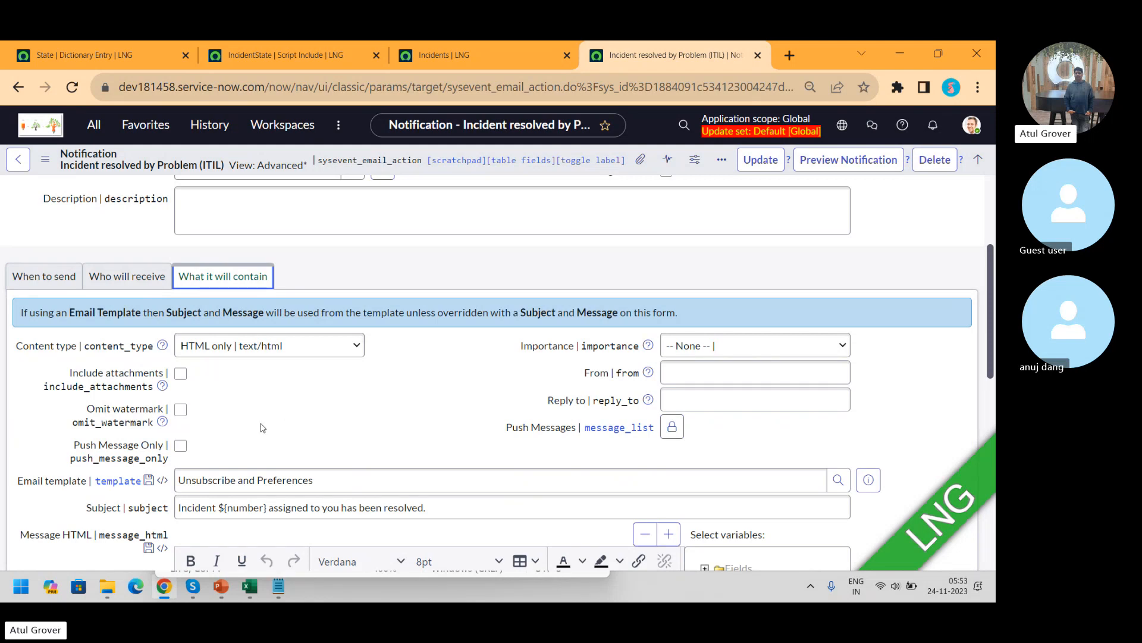
left_click(227, 480)
left_click_drag(992, 266, 992, 318)
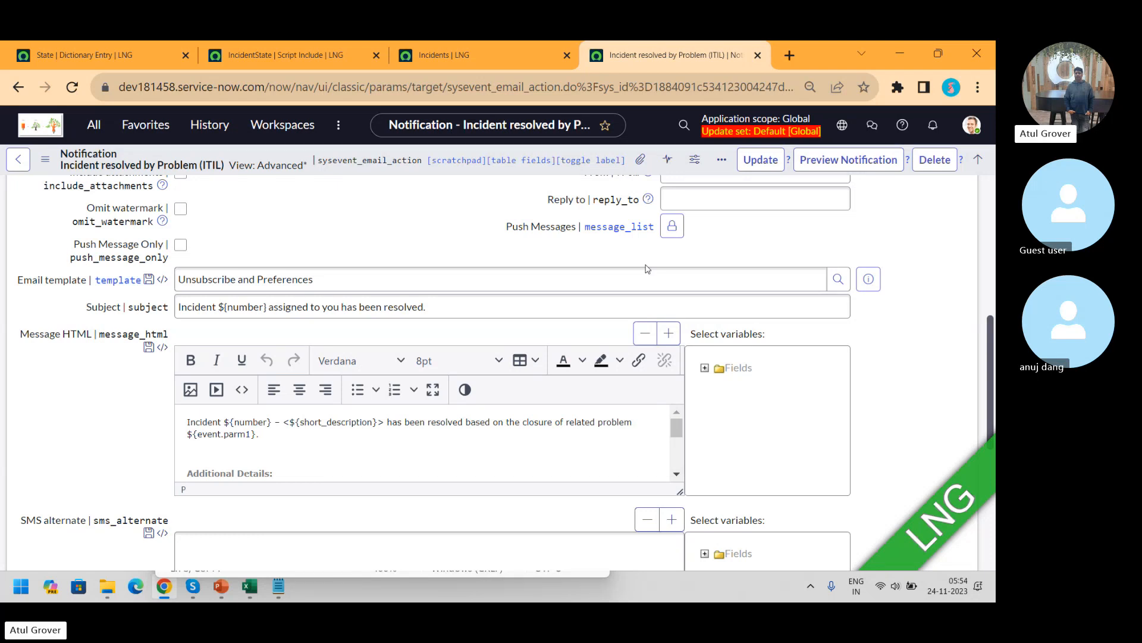
- Find "incident" in the application navigator and open the list of open incidents
left_click(94, 125)
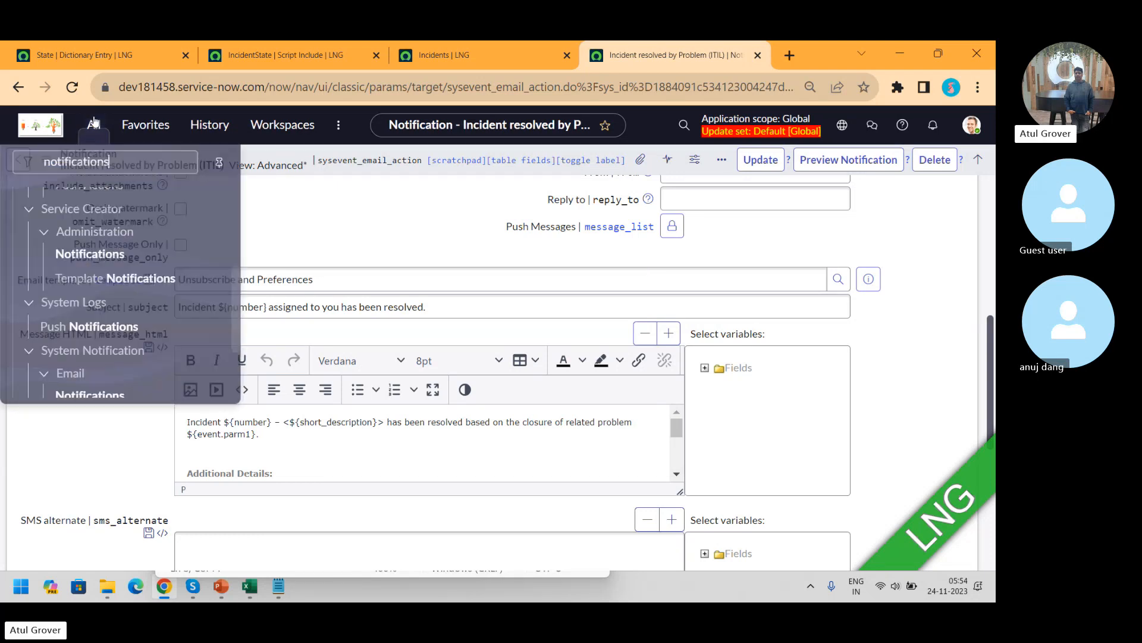
key("BackSpace")
type("inci")
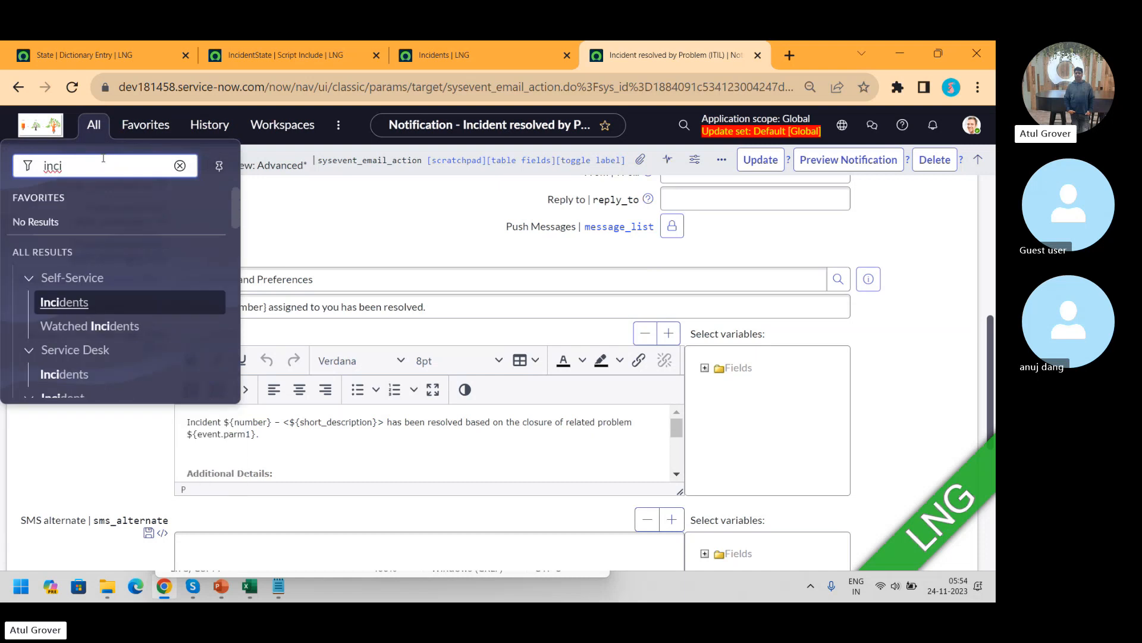
type("dent")
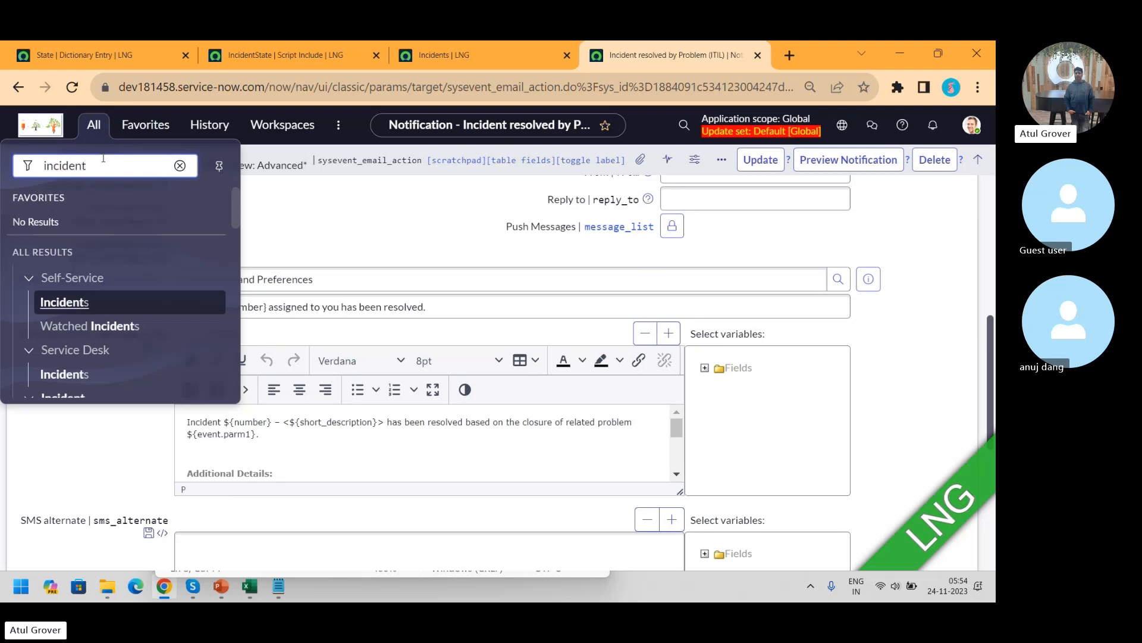
left_click_drag(235, 208, 235, 245)
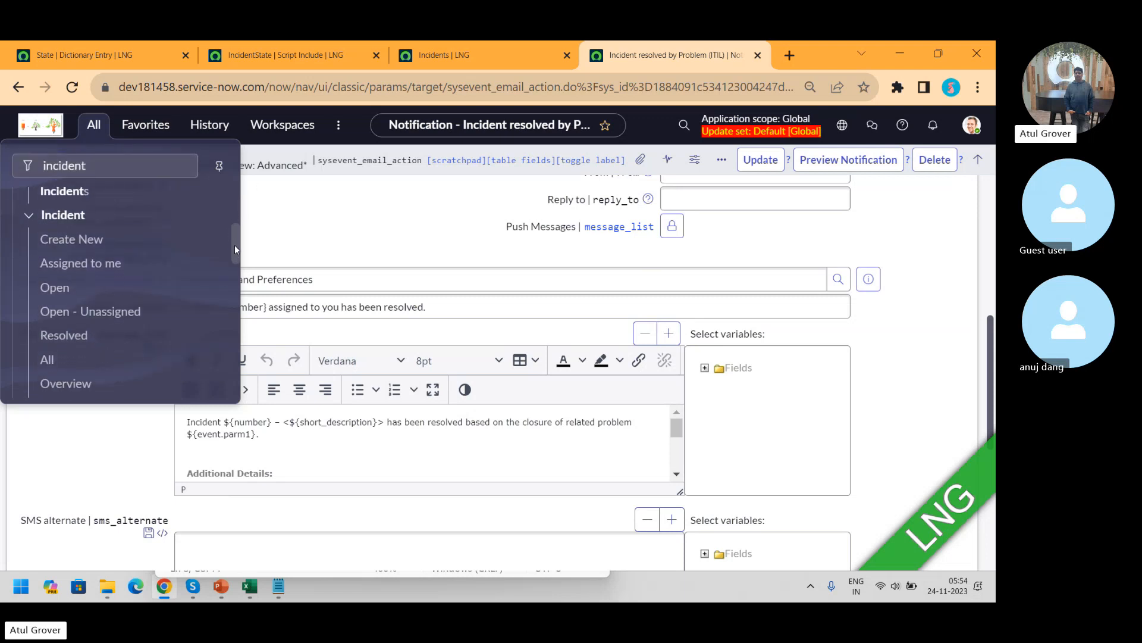
left_click(67, 289)
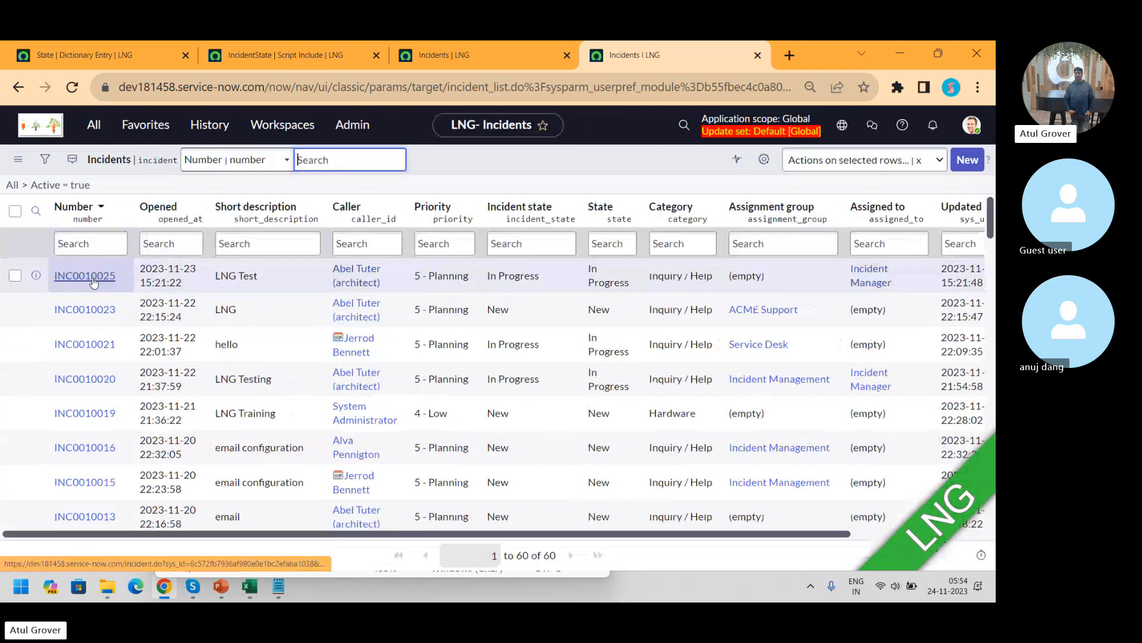
- Open incident INC0010025 in a new tab and bring up its email composer to examine the recipients, subject and message body
middle_click(93, 281)
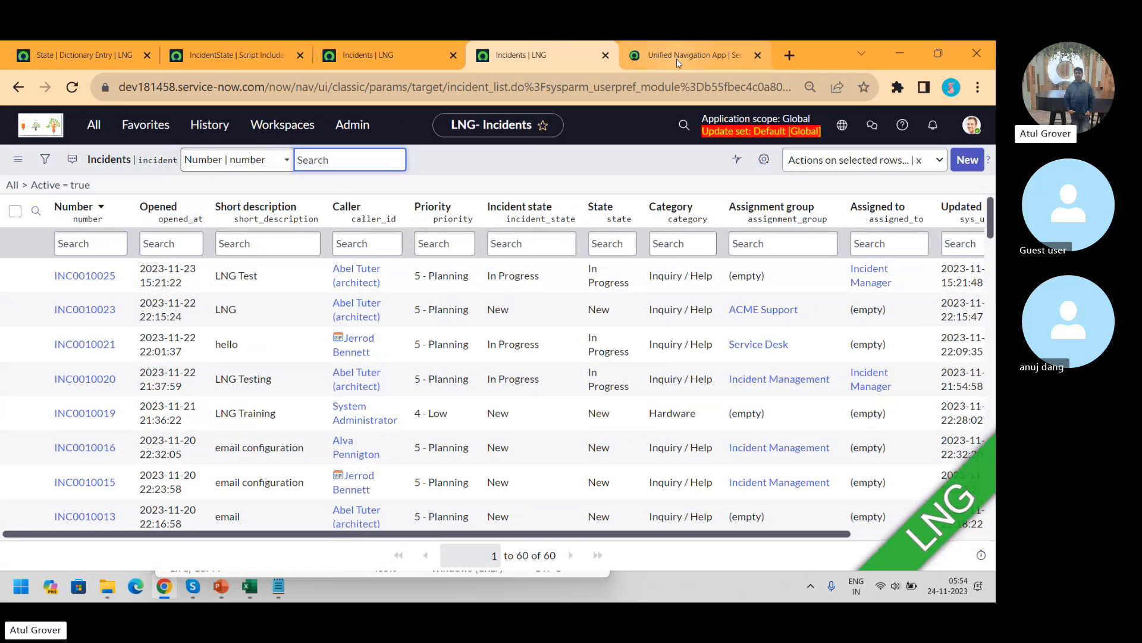
left_click(678, 59)
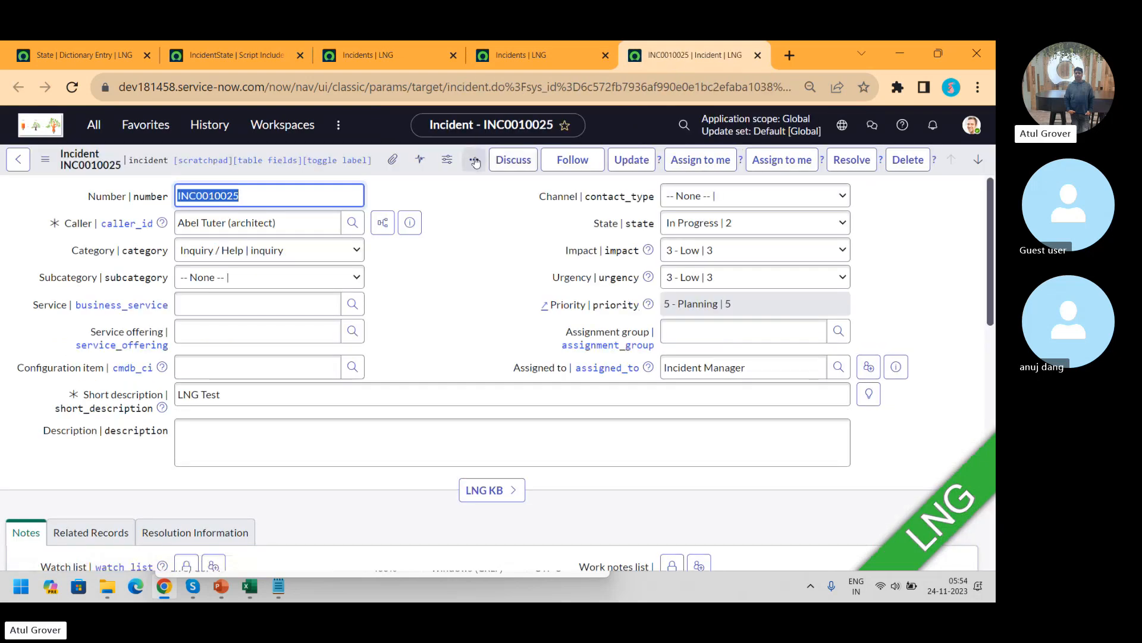
left_click(474, 161)
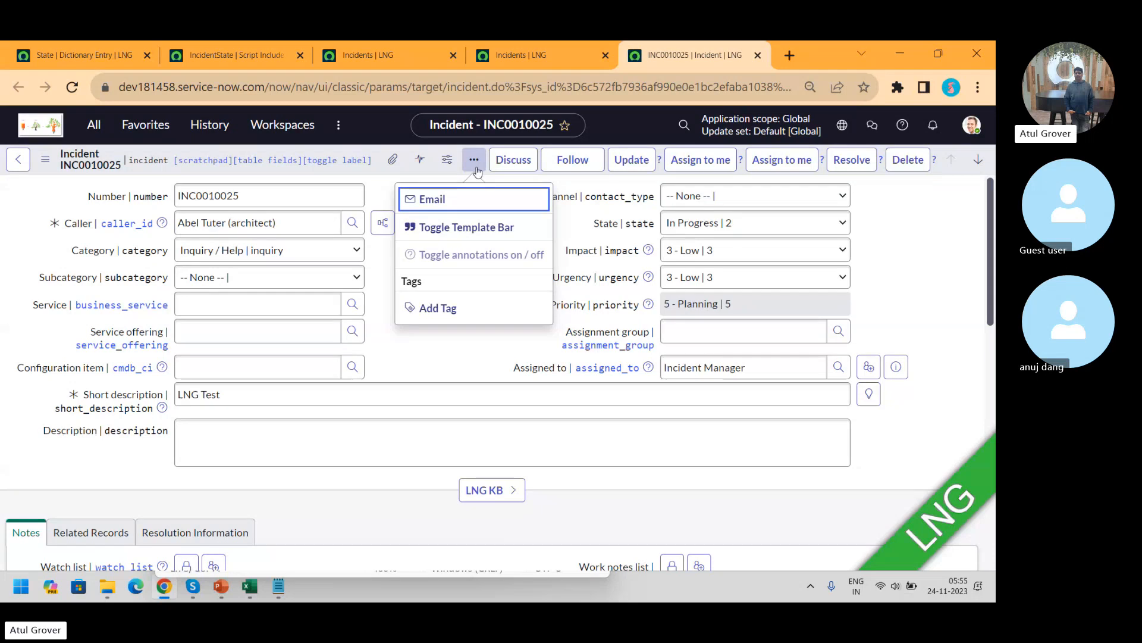
left_click(433, 200)
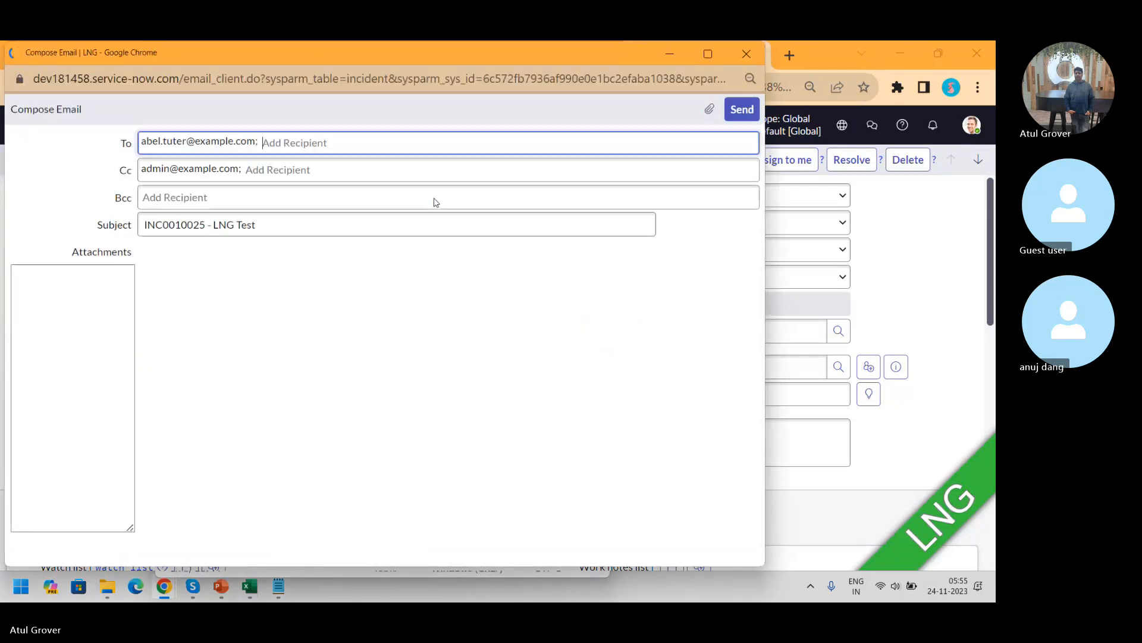
left_click_drag(454, 52, 563, 177)
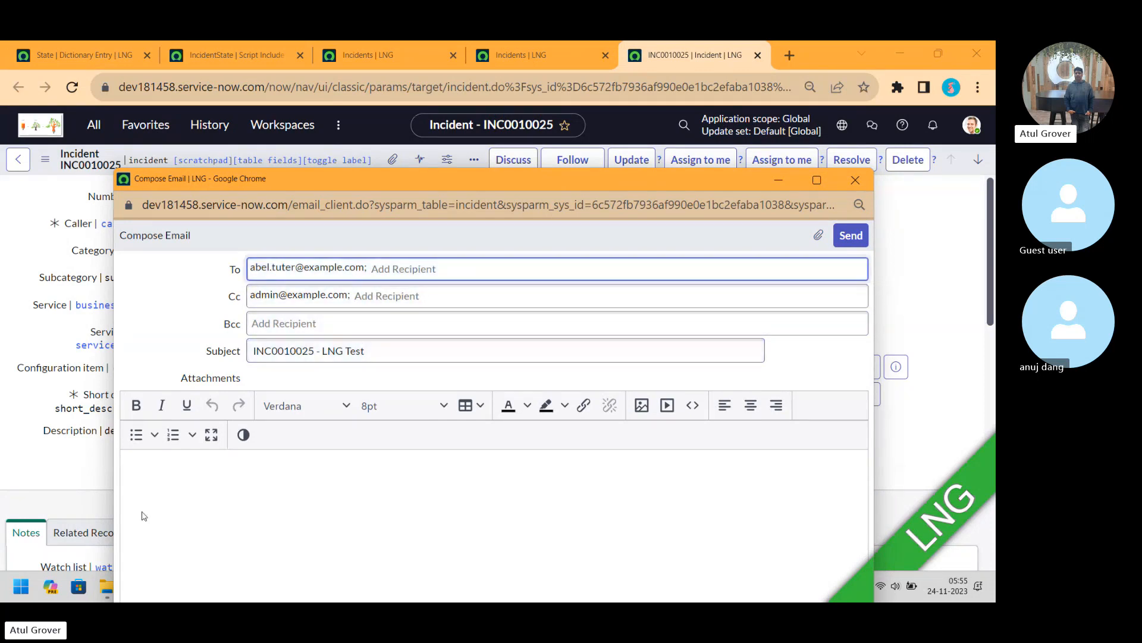
left_click(175, 503)
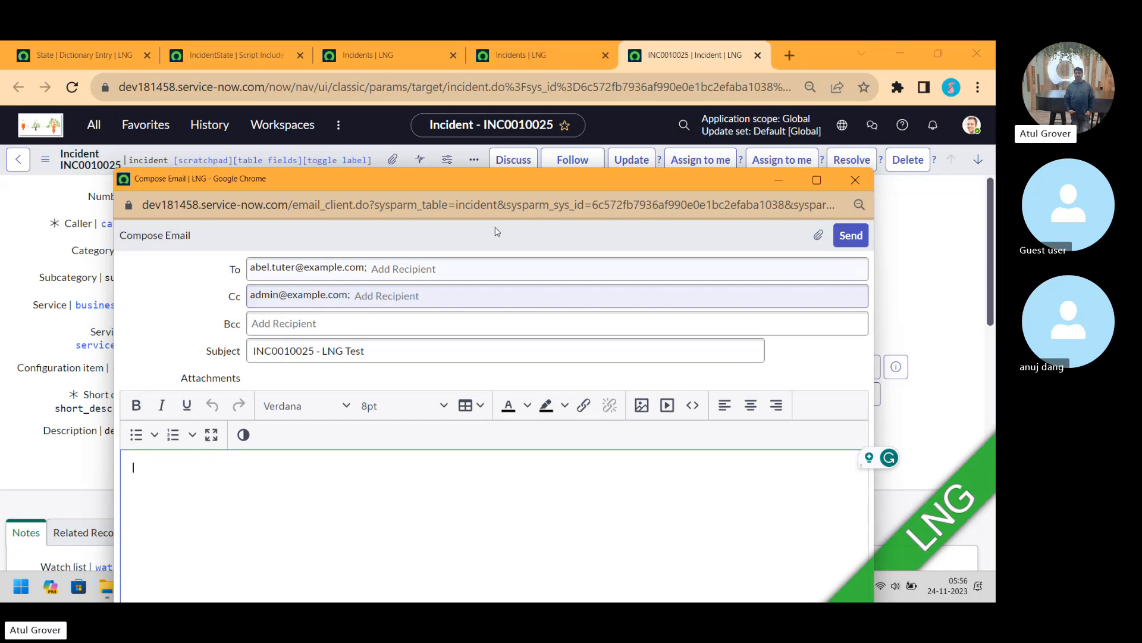
left_click(143, 479)
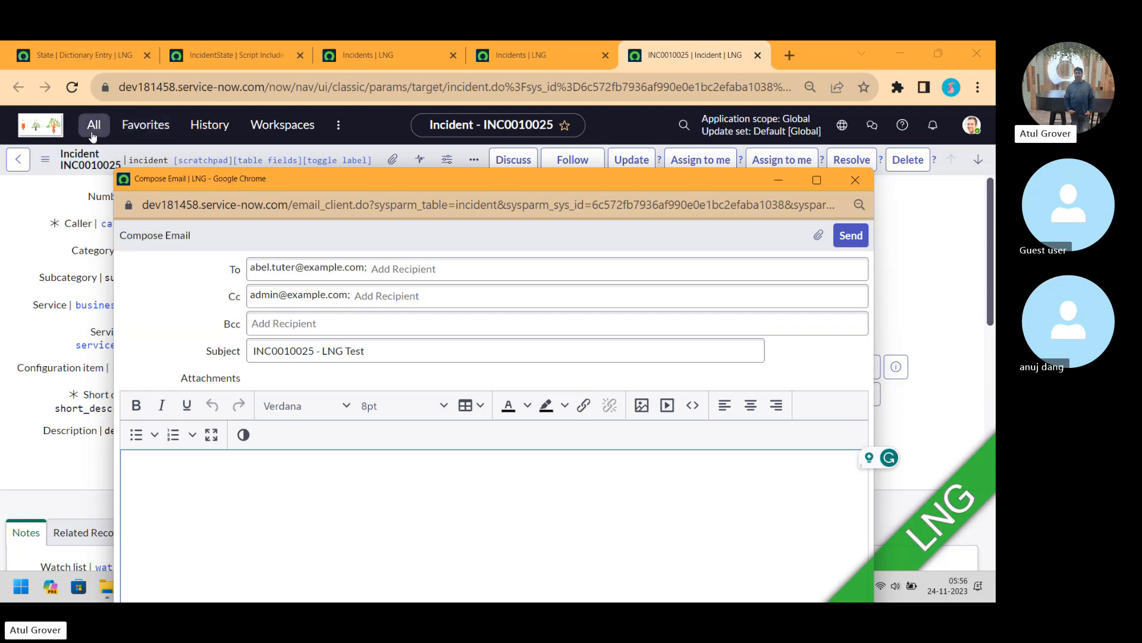
- From the Incidents list tab, find "email cli" in the application navigator and open Email Client Templates
left_click(537, 62)
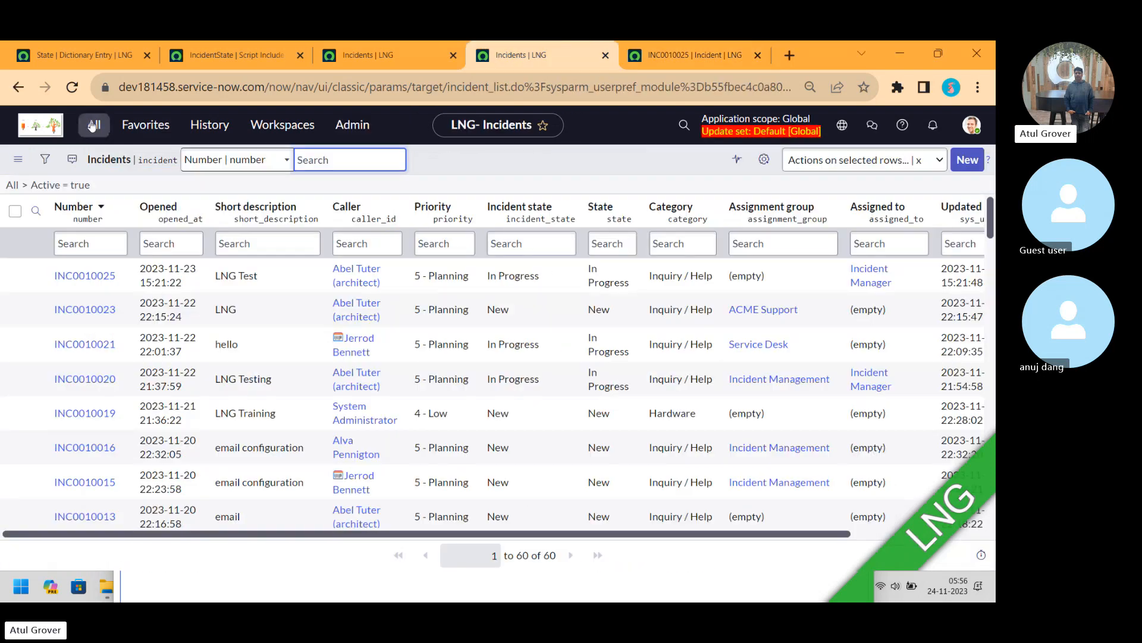
left_click(92, 125)
type("email ")
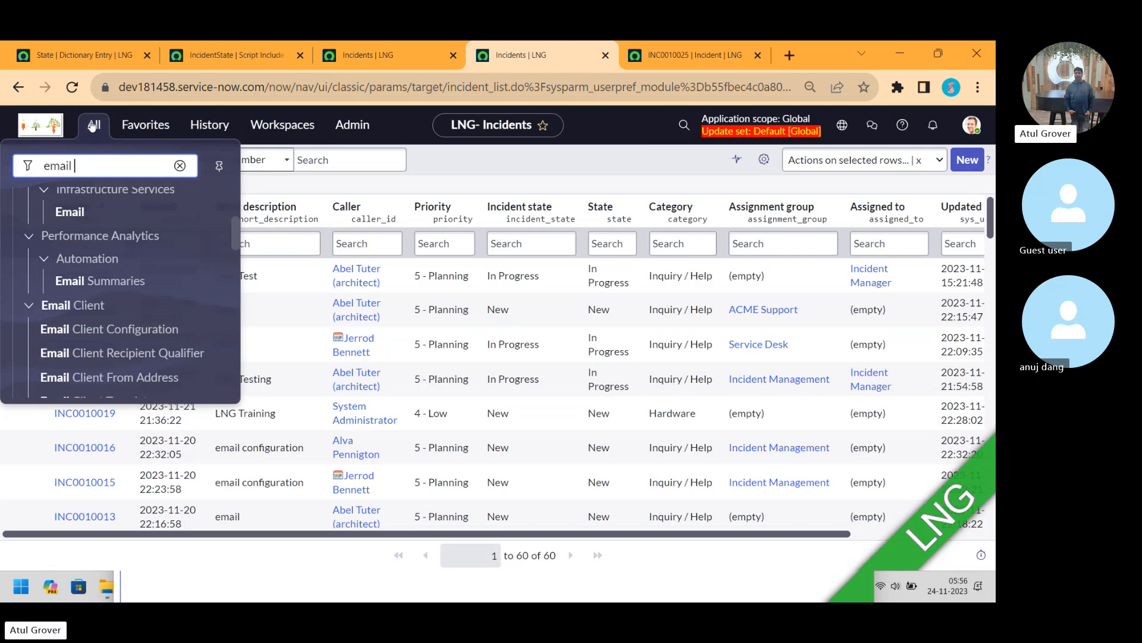
type("cli")
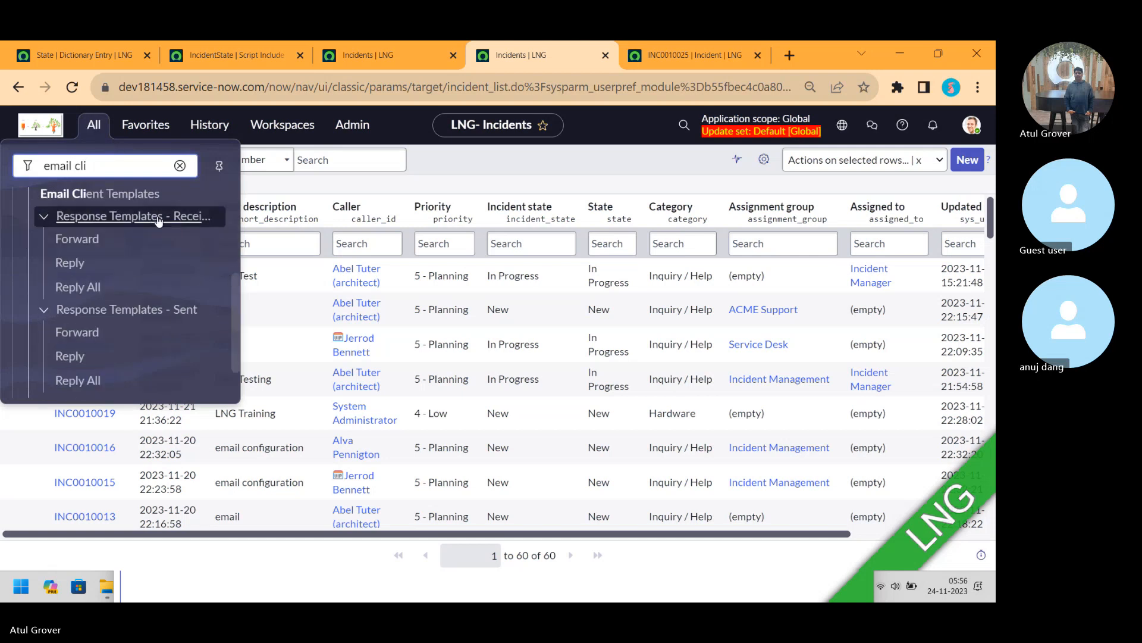
left_click_drag(234, 309, 234, 277)
left_click(110, 270)
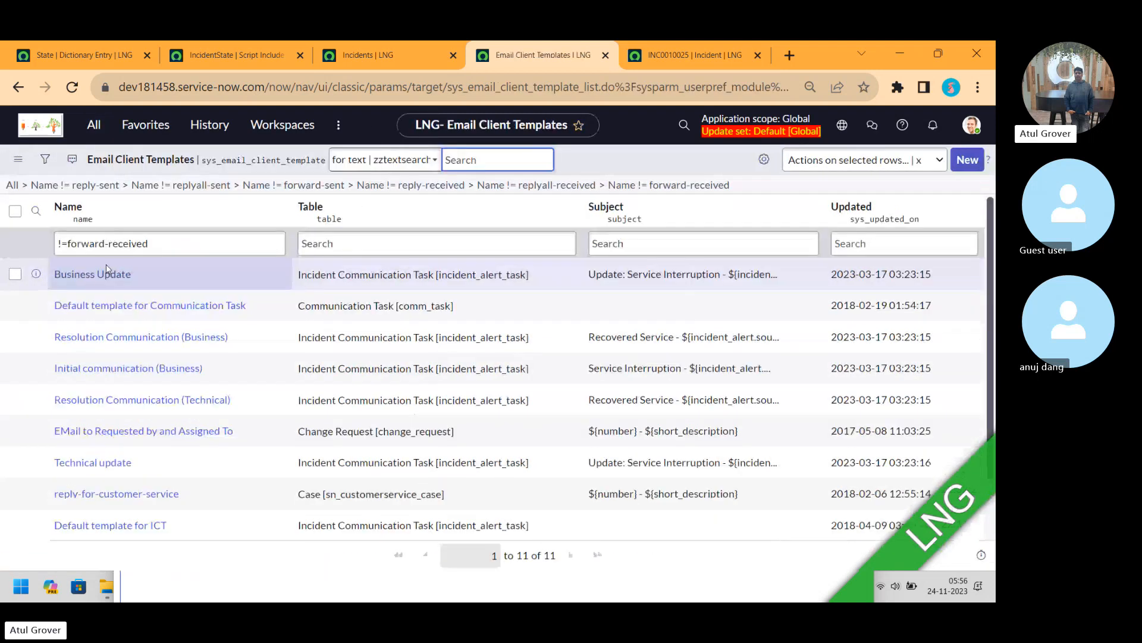
- Reopen the email composer from incident INC0010025, close it without sending, and review the Email Client modules from the templates list
left_click(688, 60)
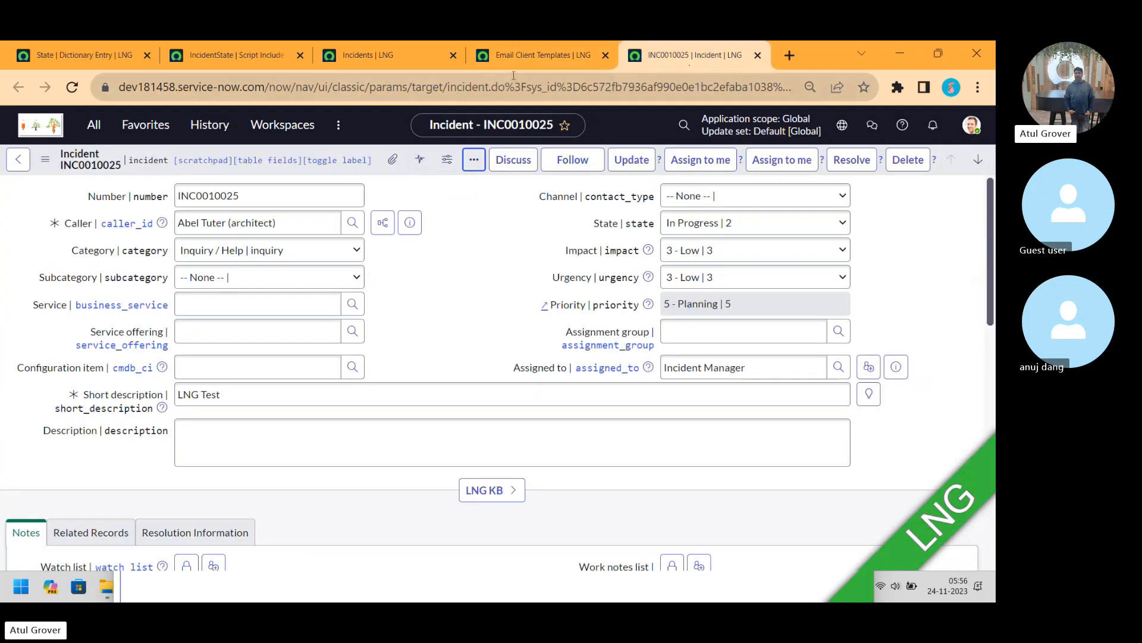
left_click(515, 54)
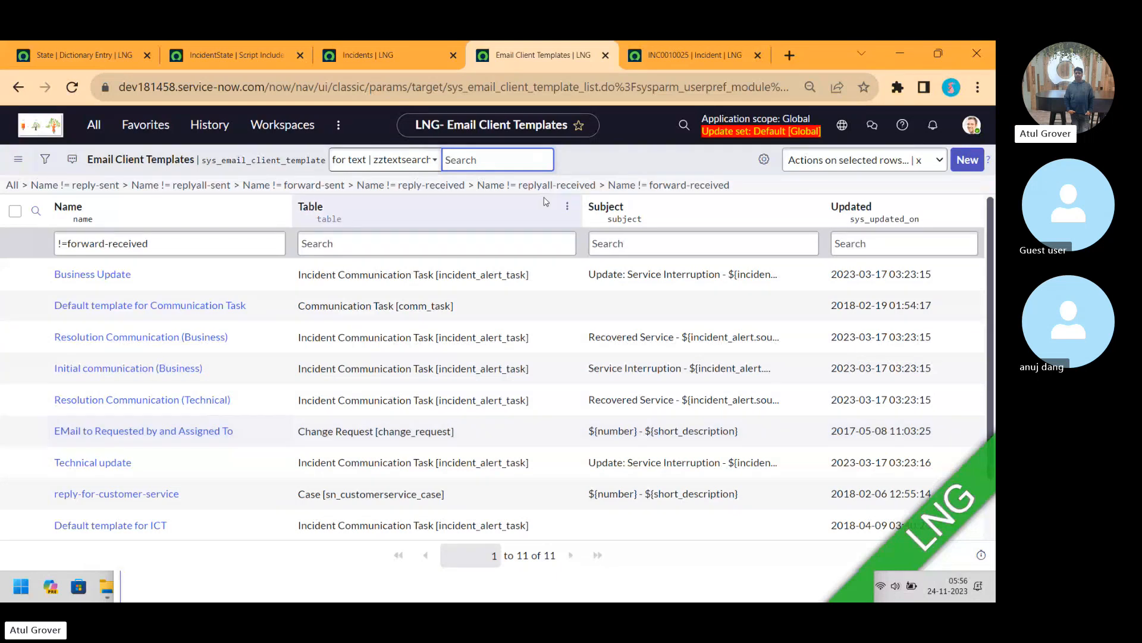
left_click(668, 63)
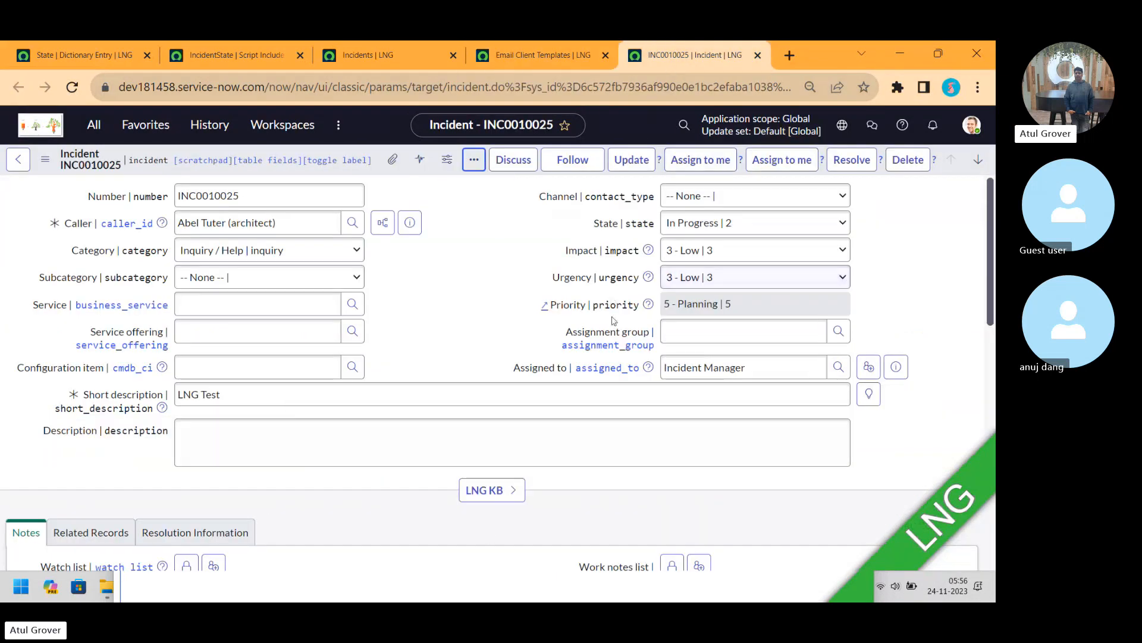
left_click(472, 161)
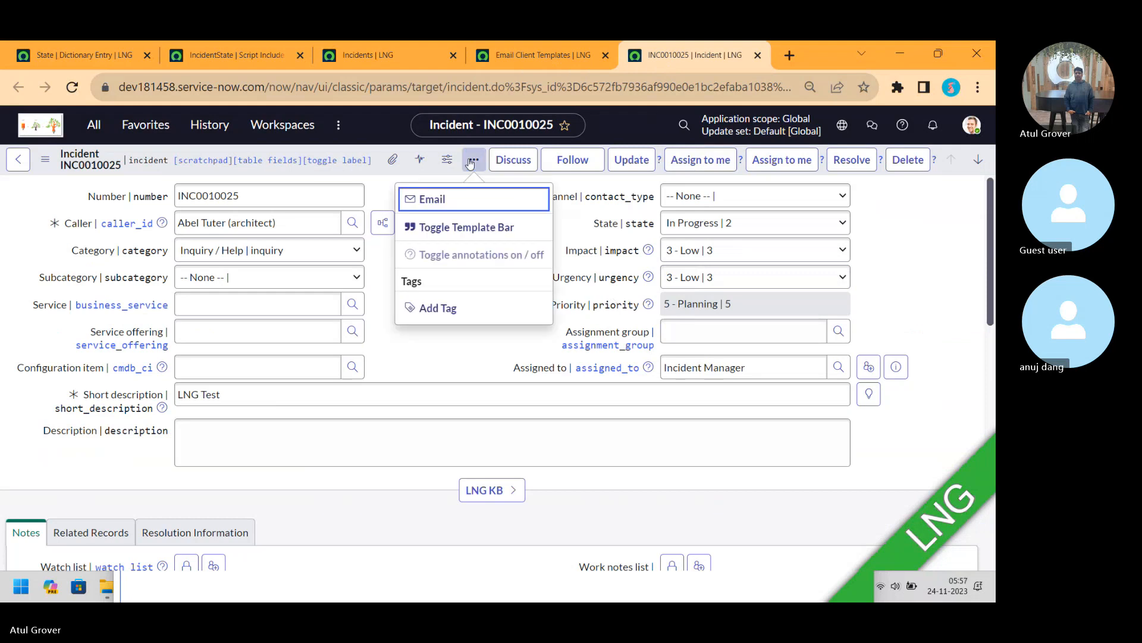
left_click(434, 201)
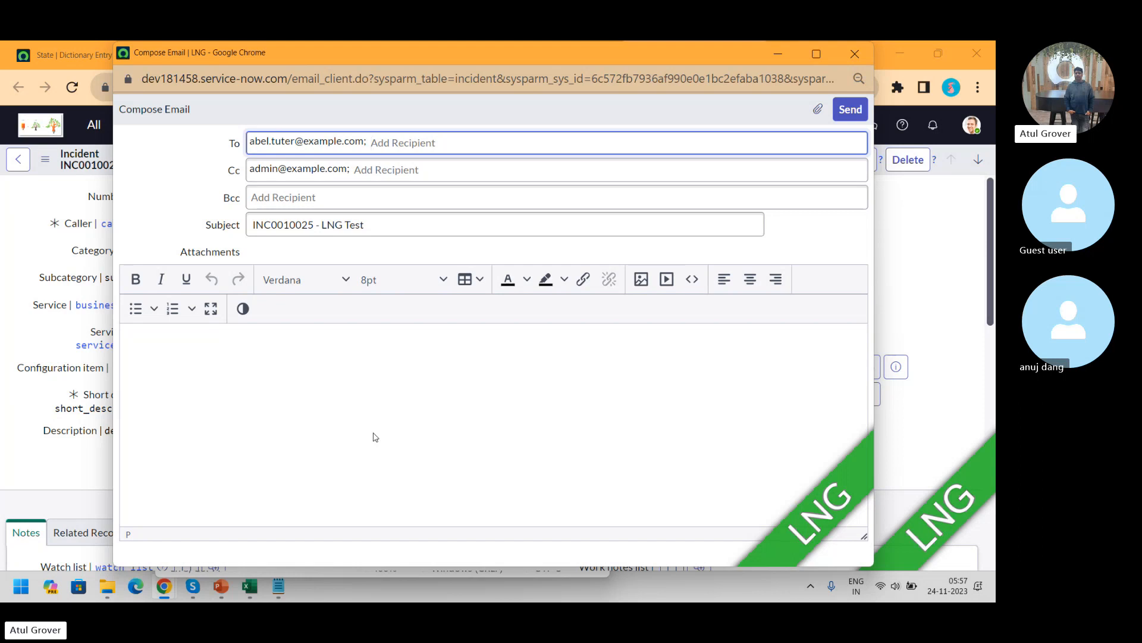
left_click(857, 55)
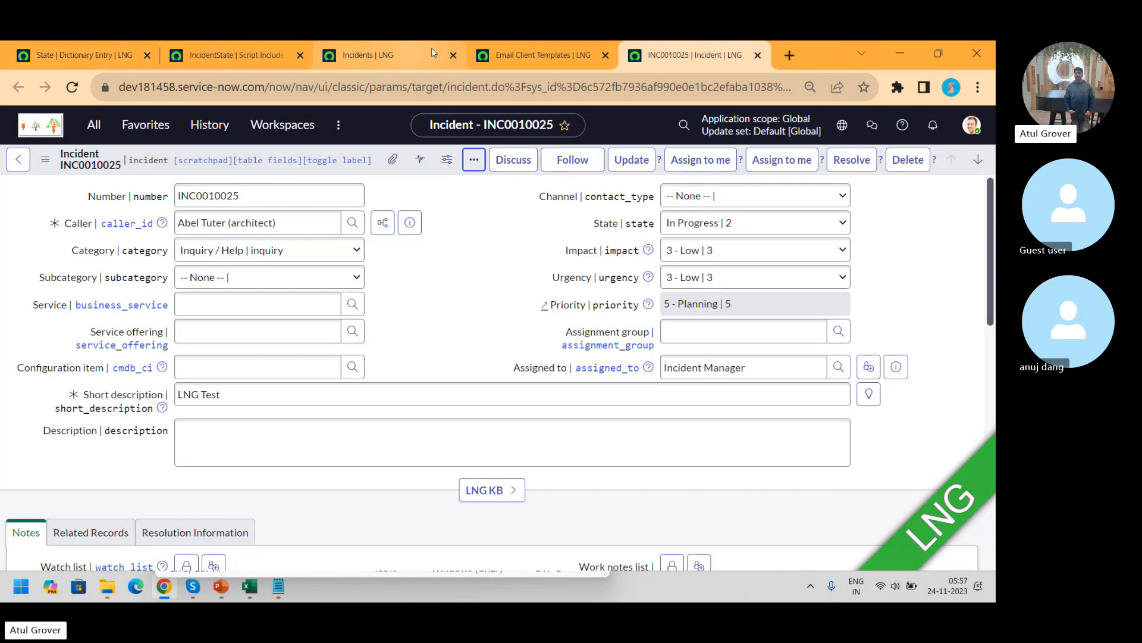
left_click(524, 58)
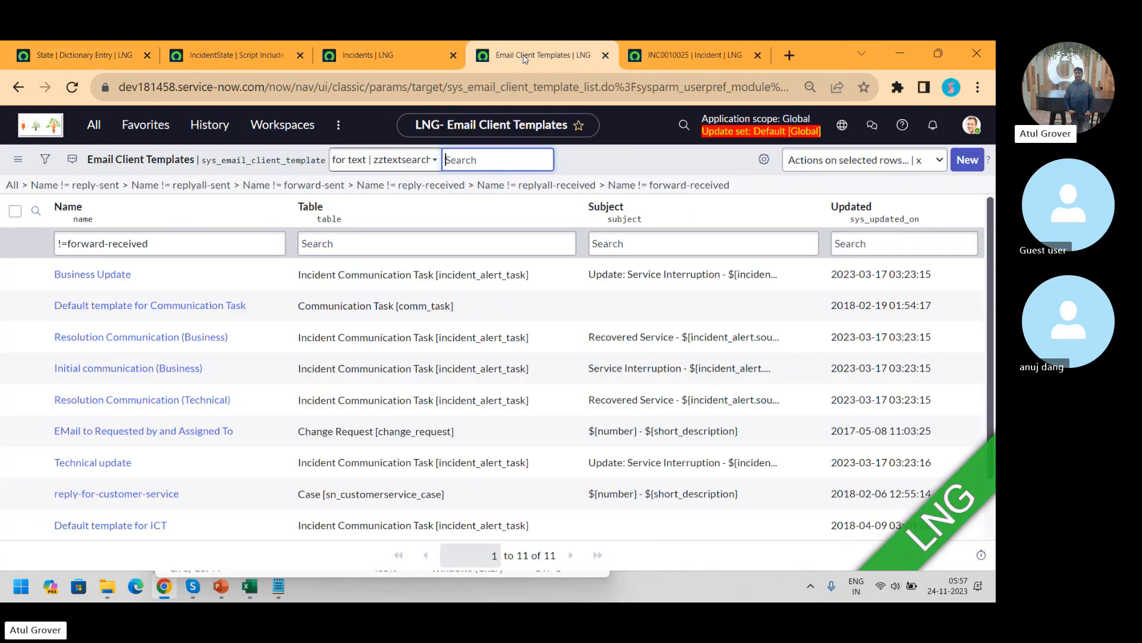
left_click(92, 126)
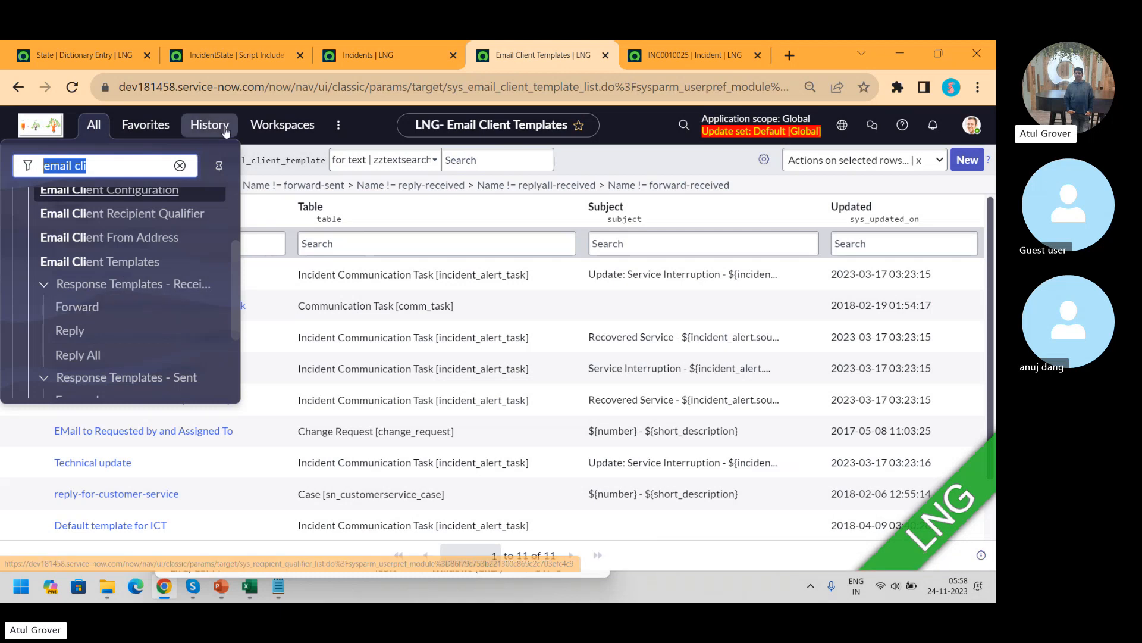
- From the other Incidents tab, find "flow de" in the application navigator and open Flow Designer
left_click(387, 58)
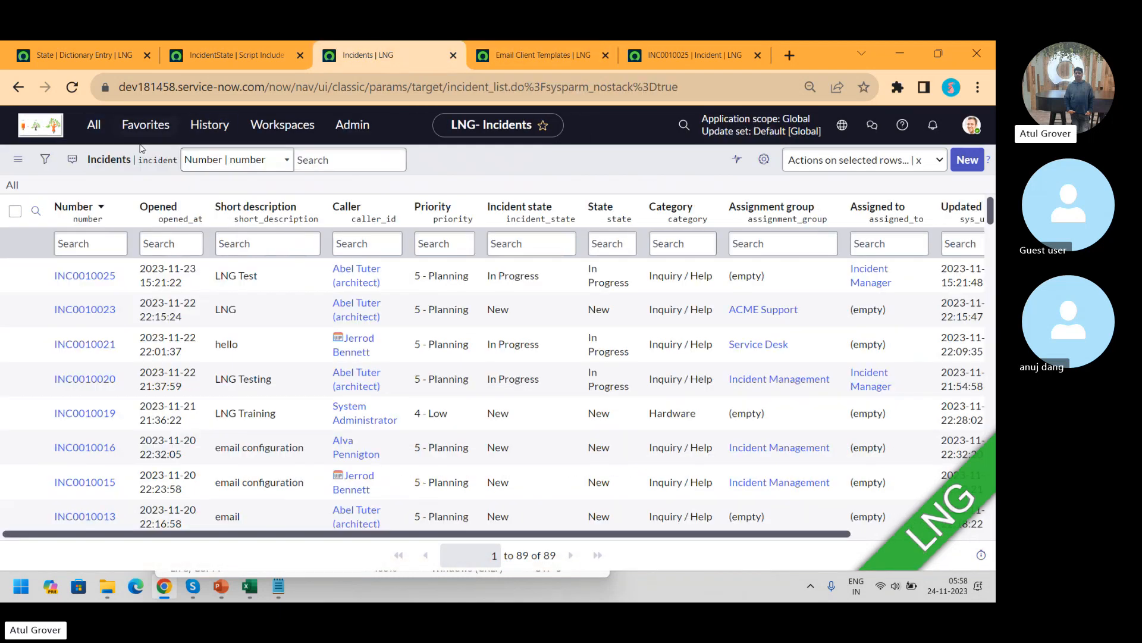
left_click(91, 125)
type("flow de")
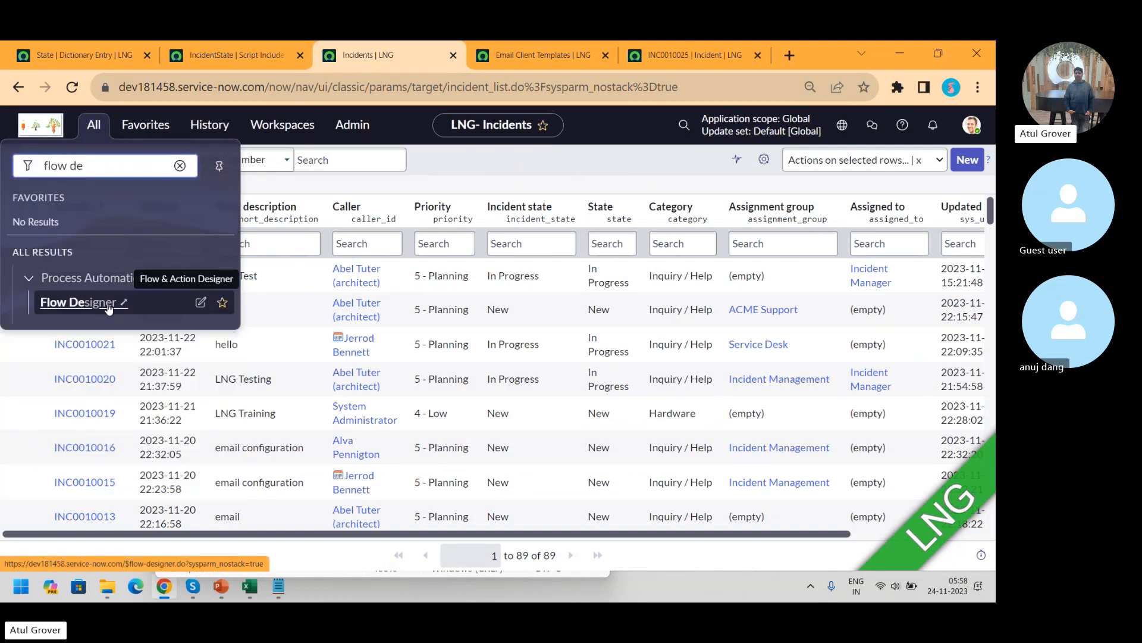
left_click(77, 302)
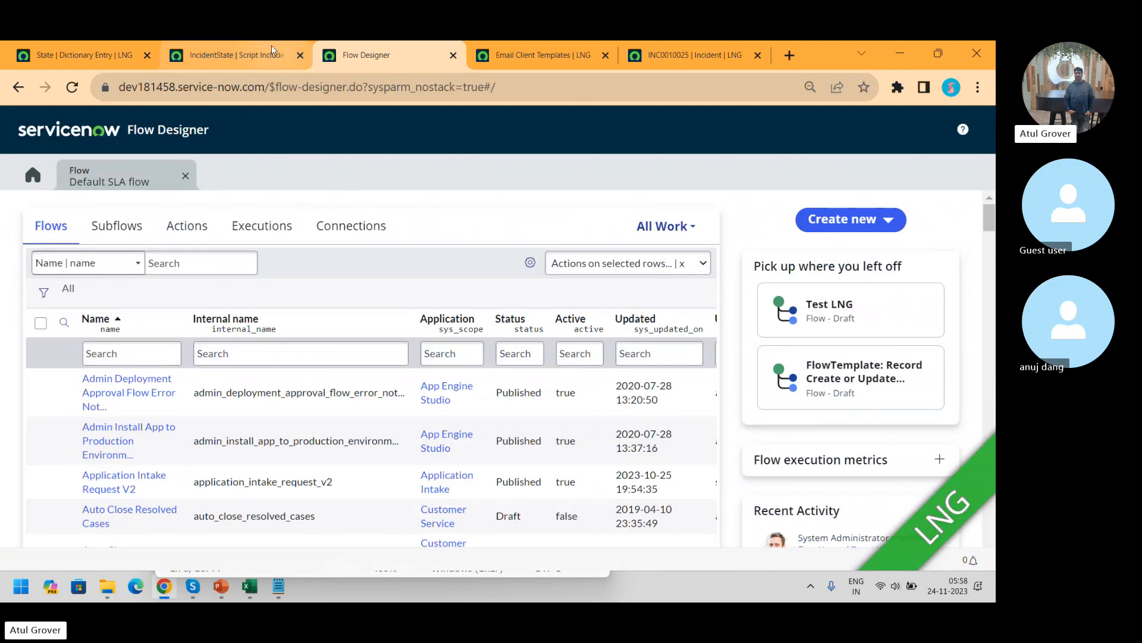
- Search the application navigator for "flow" from the IncidentState script include tab to locate Flow Designer under Process Automation
left_click(238, 55)
left_click(94, 124)
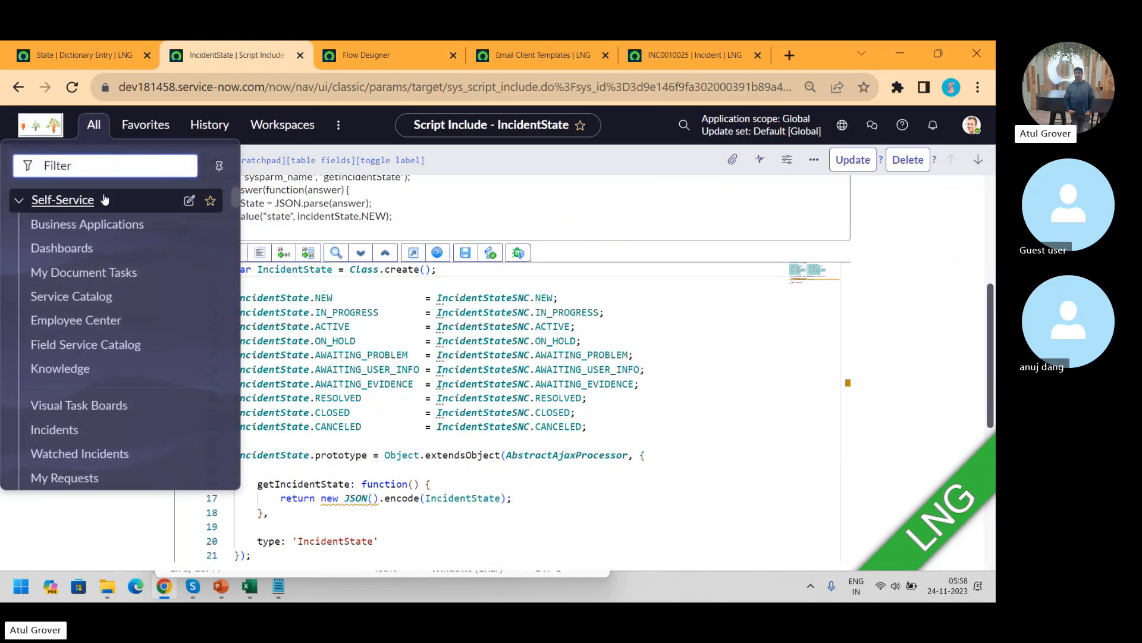
type("flow")
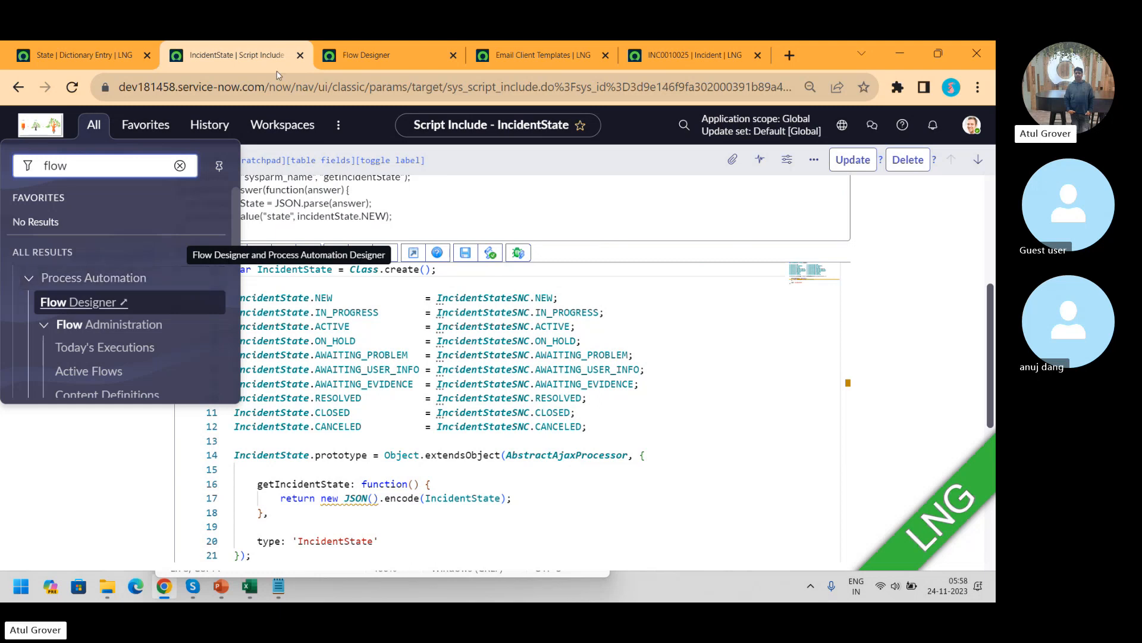
- Return to Flow Designer and filter the flows to names containing "email" using "*email"
left_click(369, 59)
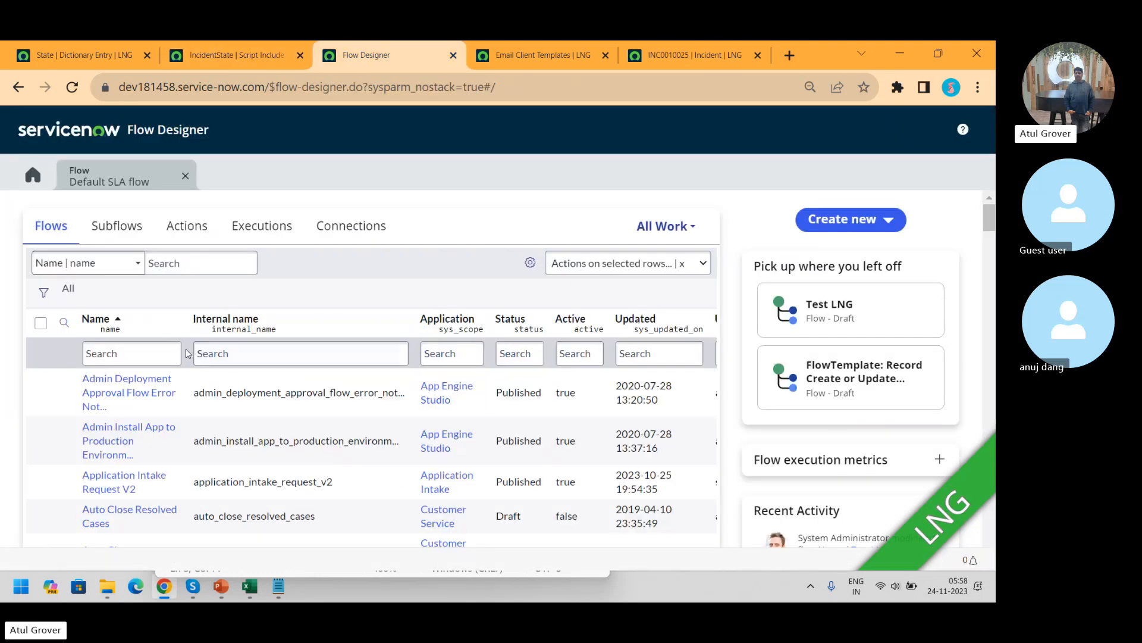
left_click(149, 358)
type("*em")
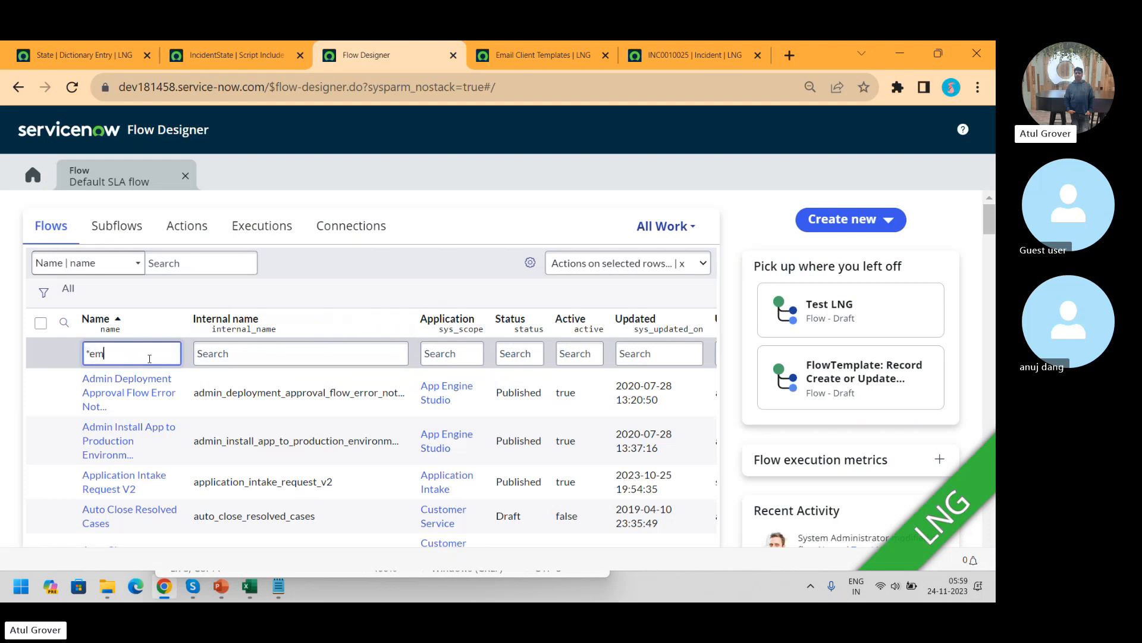
type("ail")
key("Return")
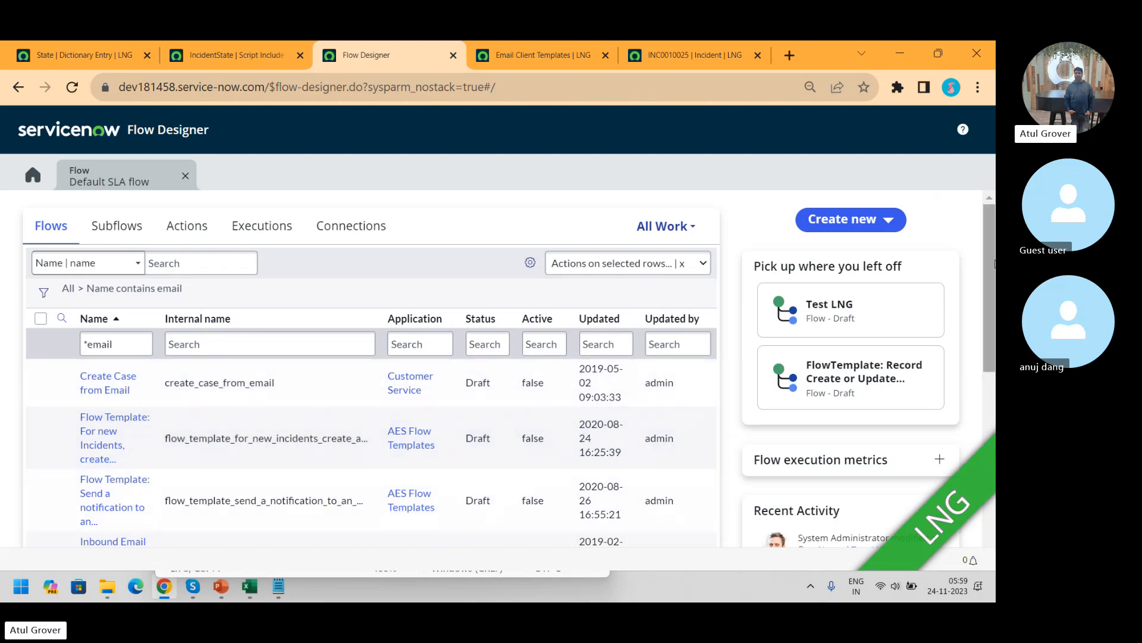
- Open the flow "Inbound Email Flow Example: handling email replies" and expand its Update Incident Record action
scroll(709, 347, "down", 2)
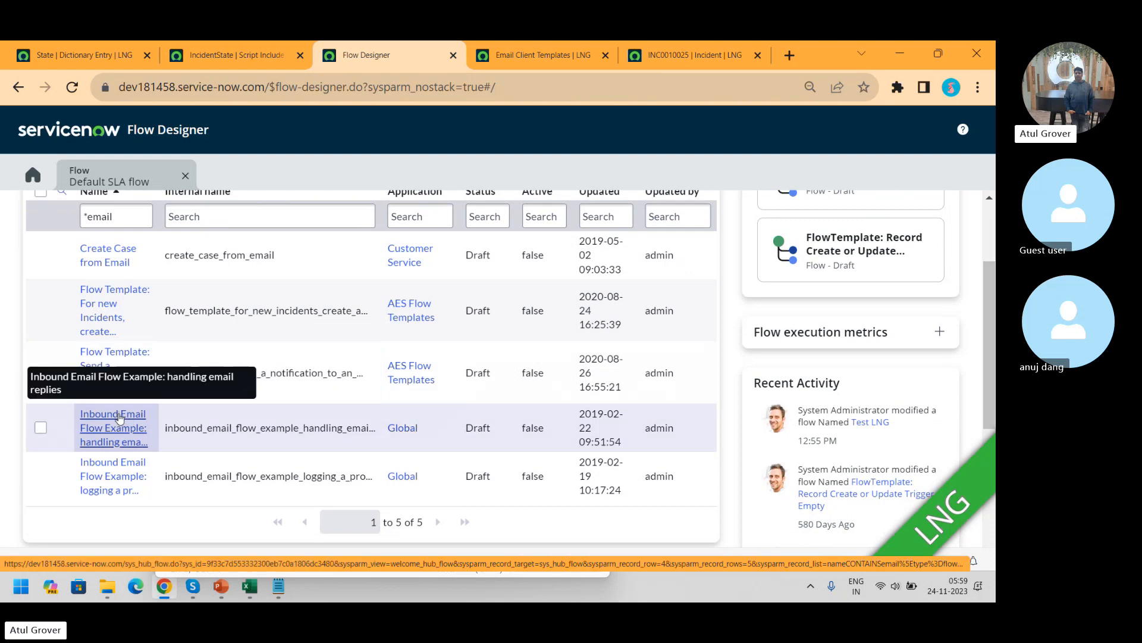
left_click(119, 418)
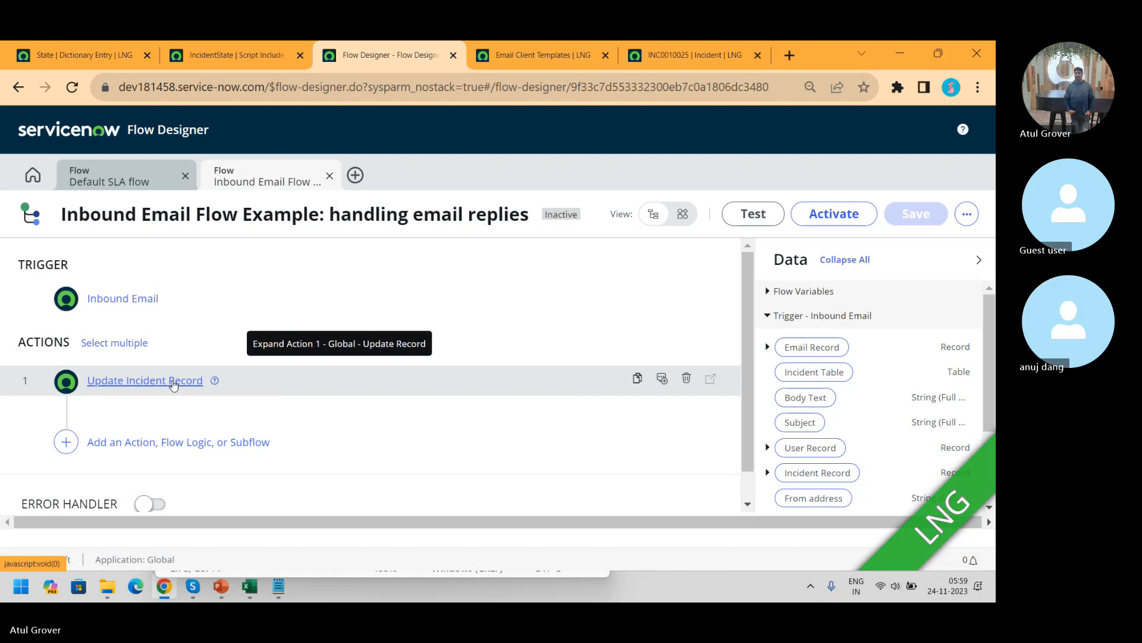
left_click(173, 383)
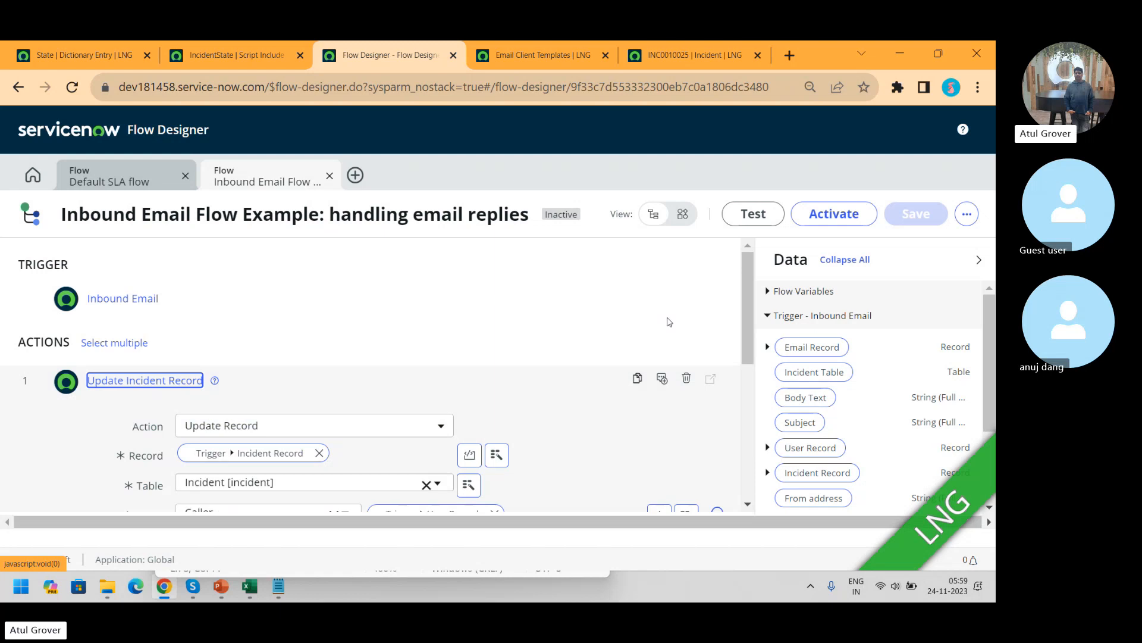
- Review the field mappings of the Update Incident Record action and expand User Record under the Inbound Email trigger data
scroll(751, 357, "down", 3)
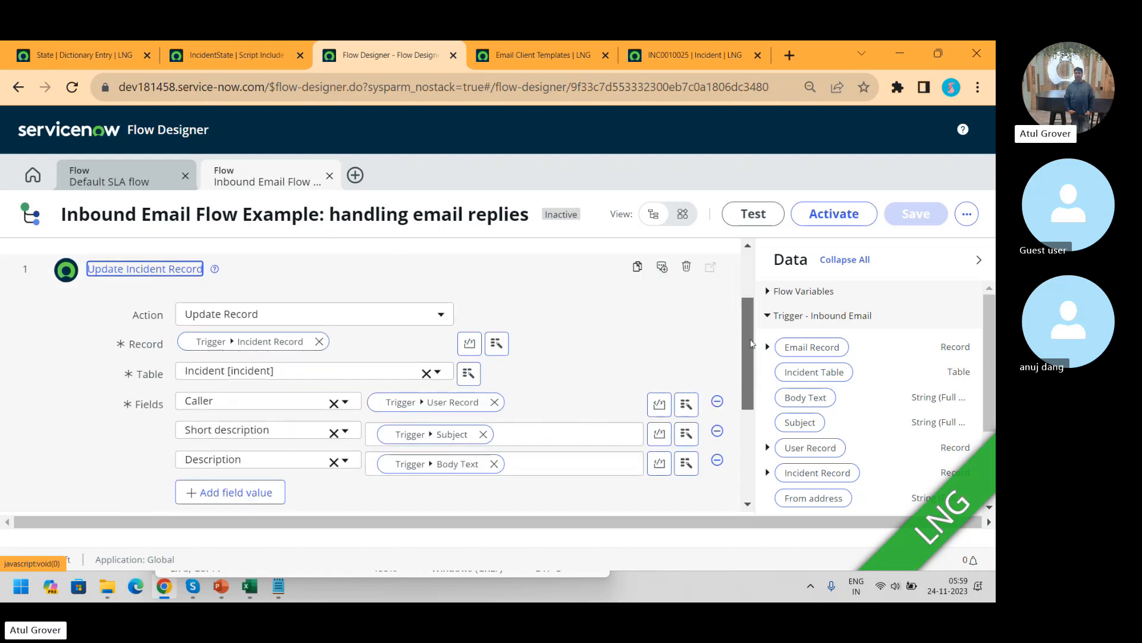
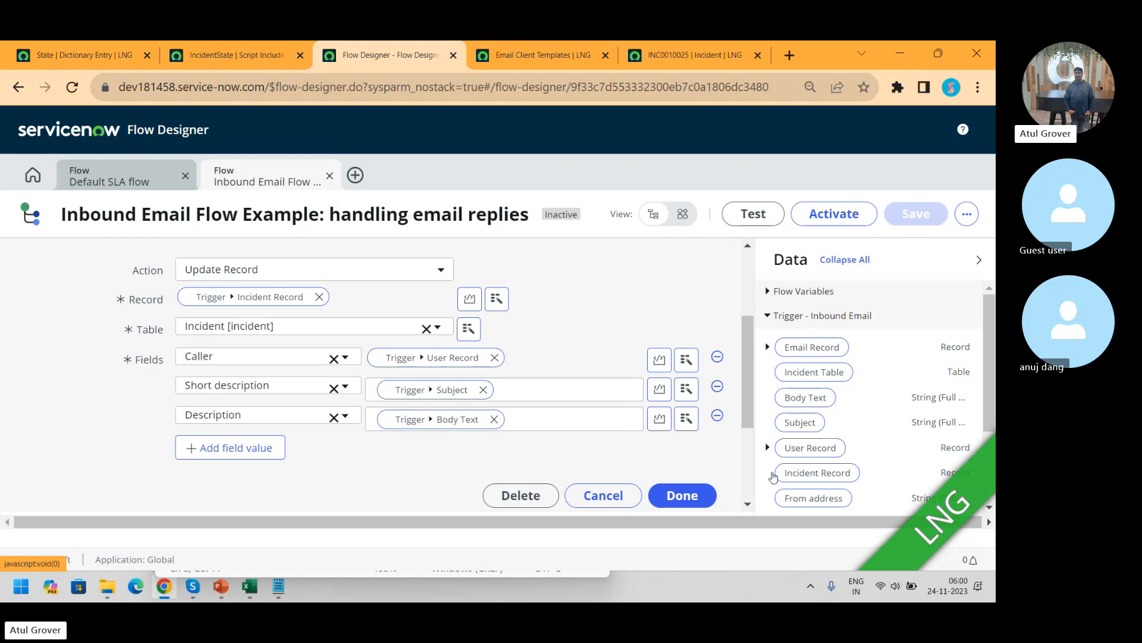
left_click_drag(749, 388, 768, 281)
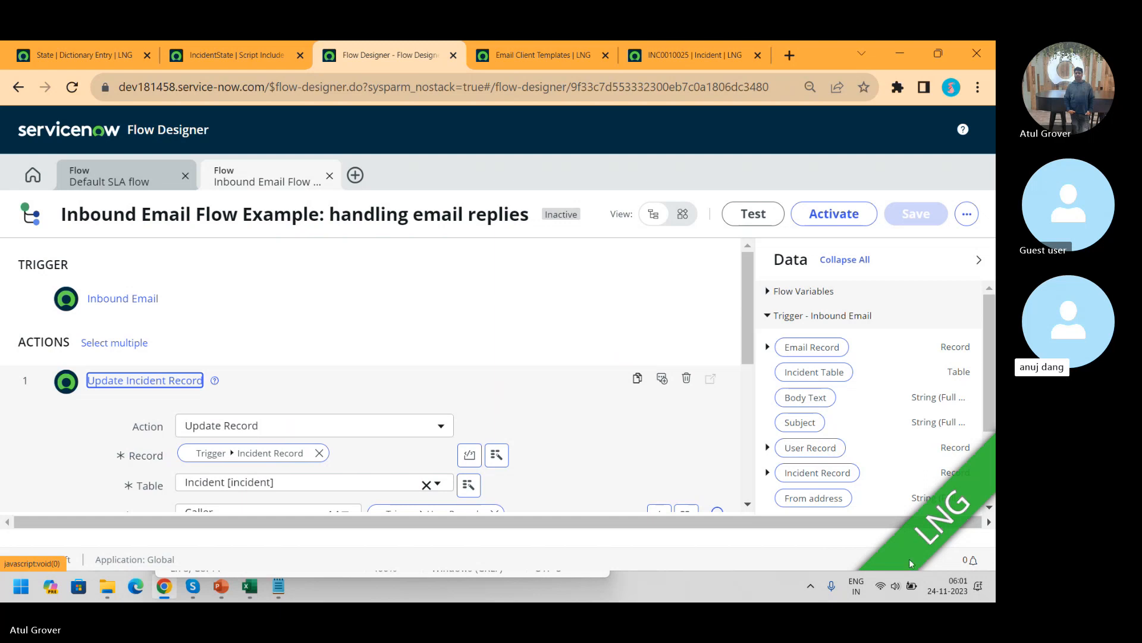
left_click_drag(990, 347, 987, 424)
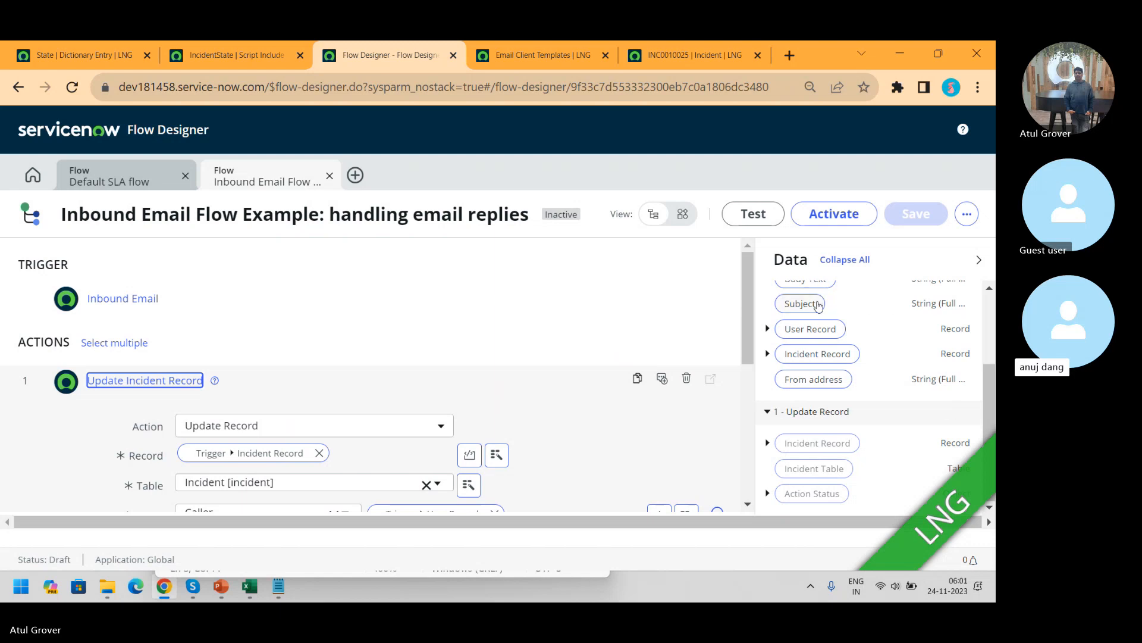
left_click(768, 330)
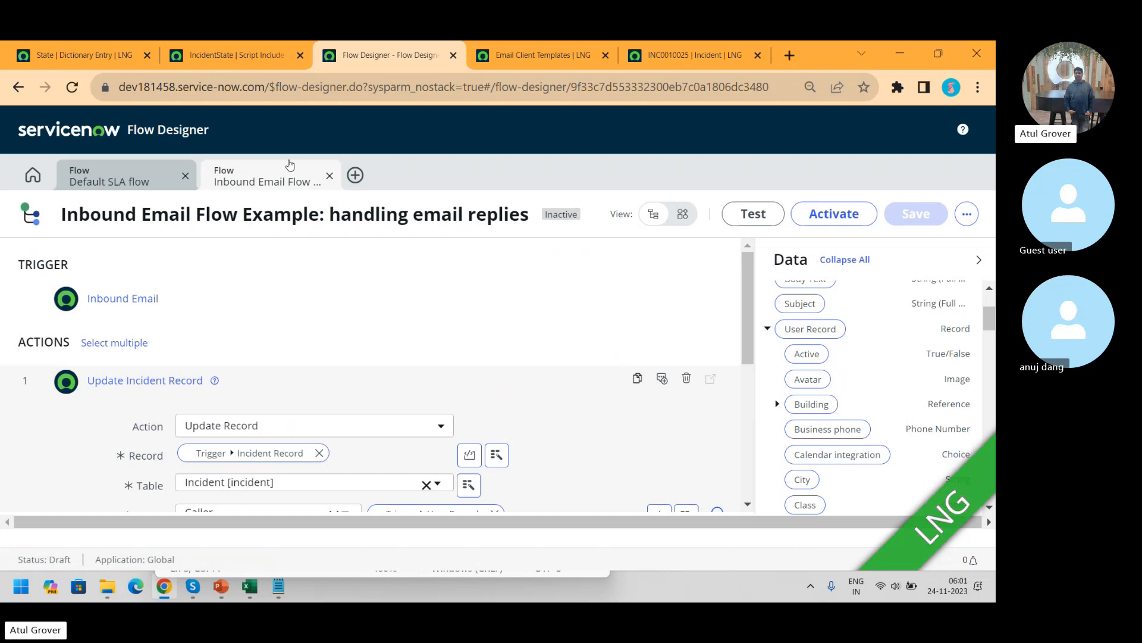
- From the State dictionary entry's browser tab, go back to the Incident table definition
left_click(215, 59)
left_click(95, 56)
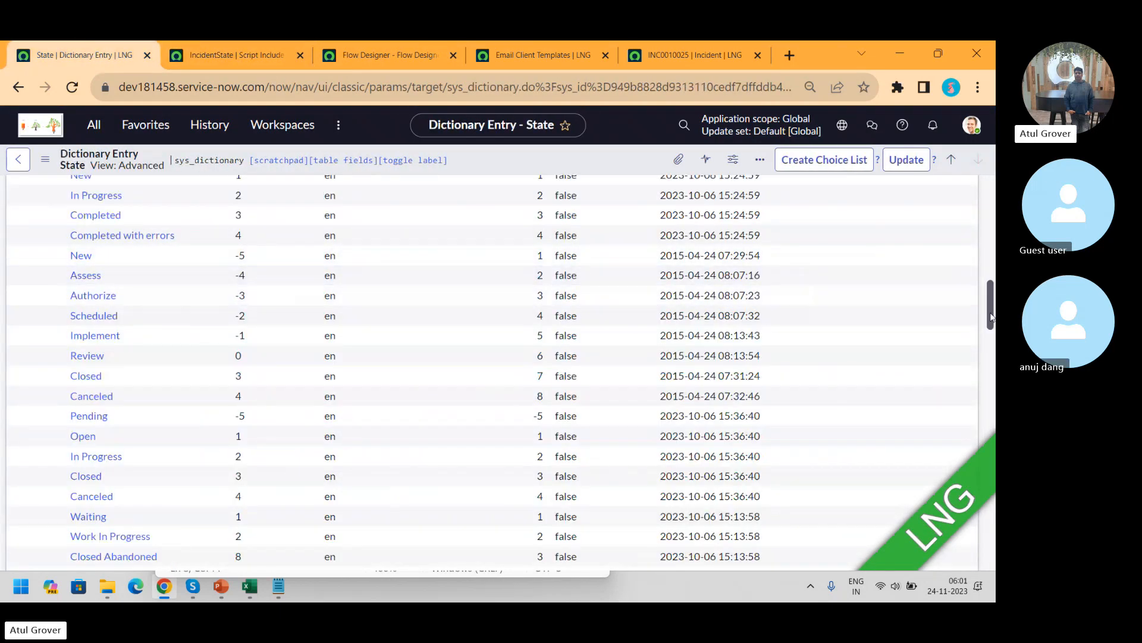
left_click_drag(991, 317, 986, 185)
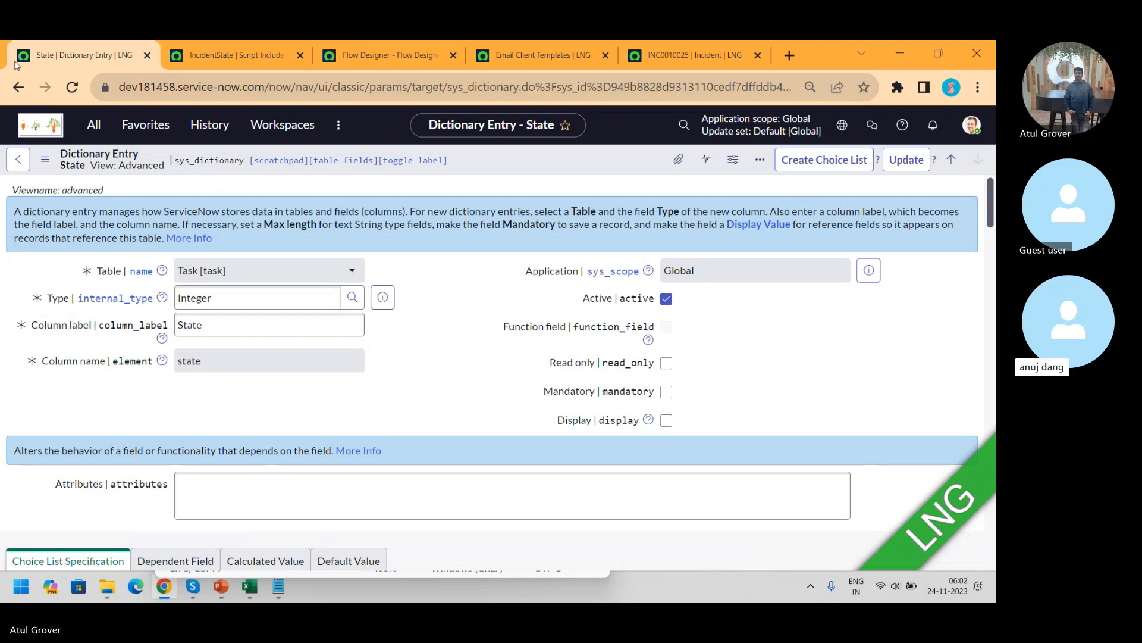
left_click(17, 88)
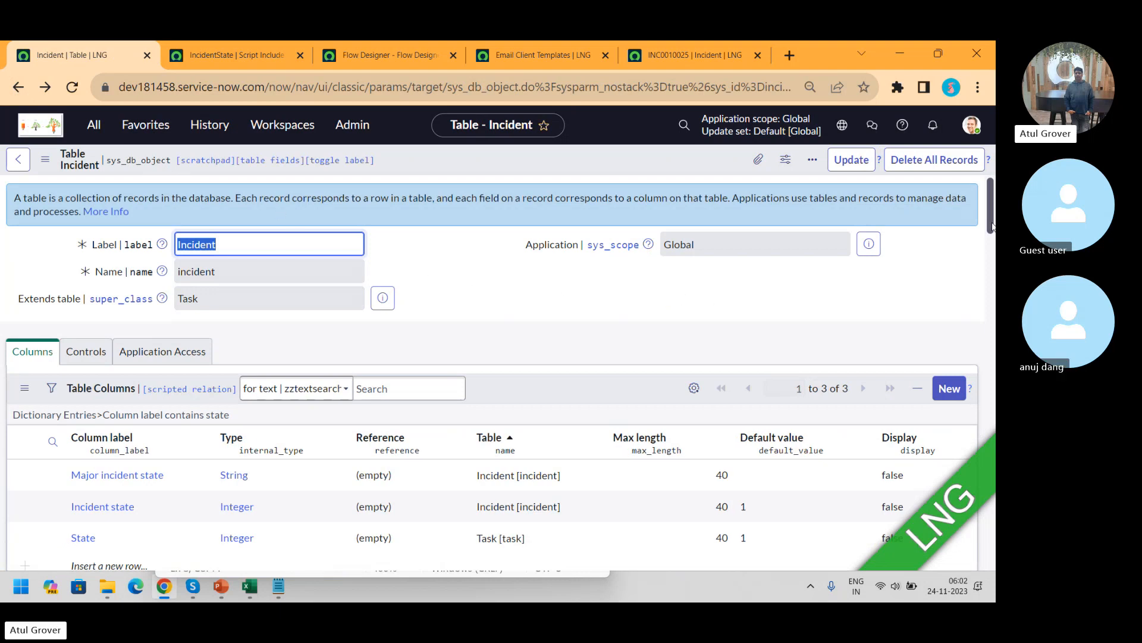
- Remove the "Column label contains state" filter from the Incident table's columns and look through the full column list
scroll(991, 217, "down", 4)
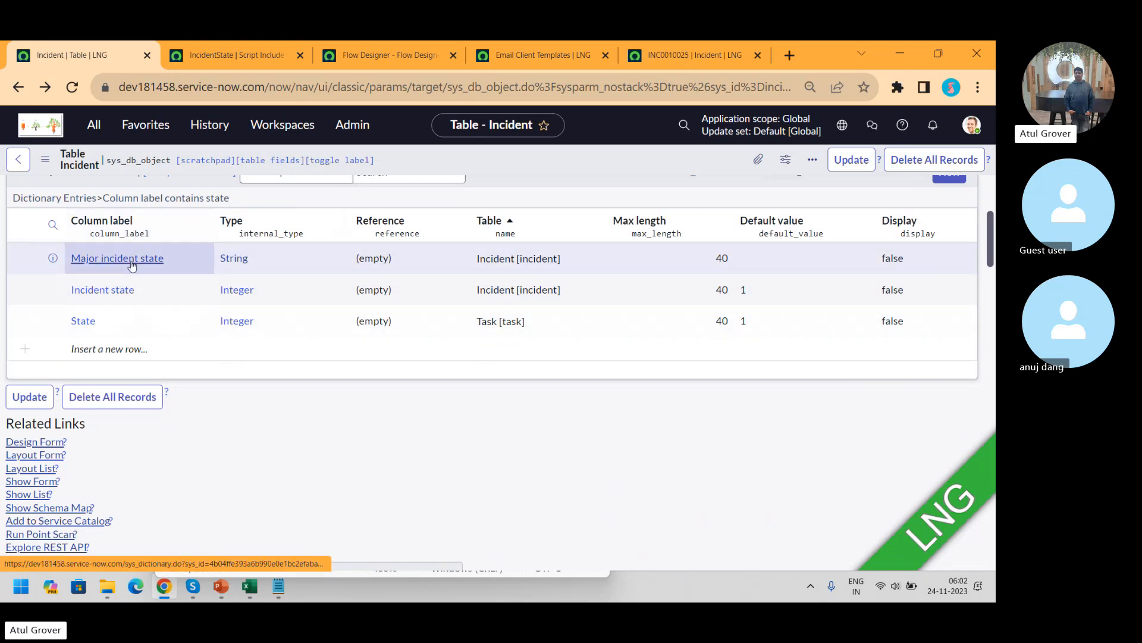
scroll(991, 232, "up", 4)
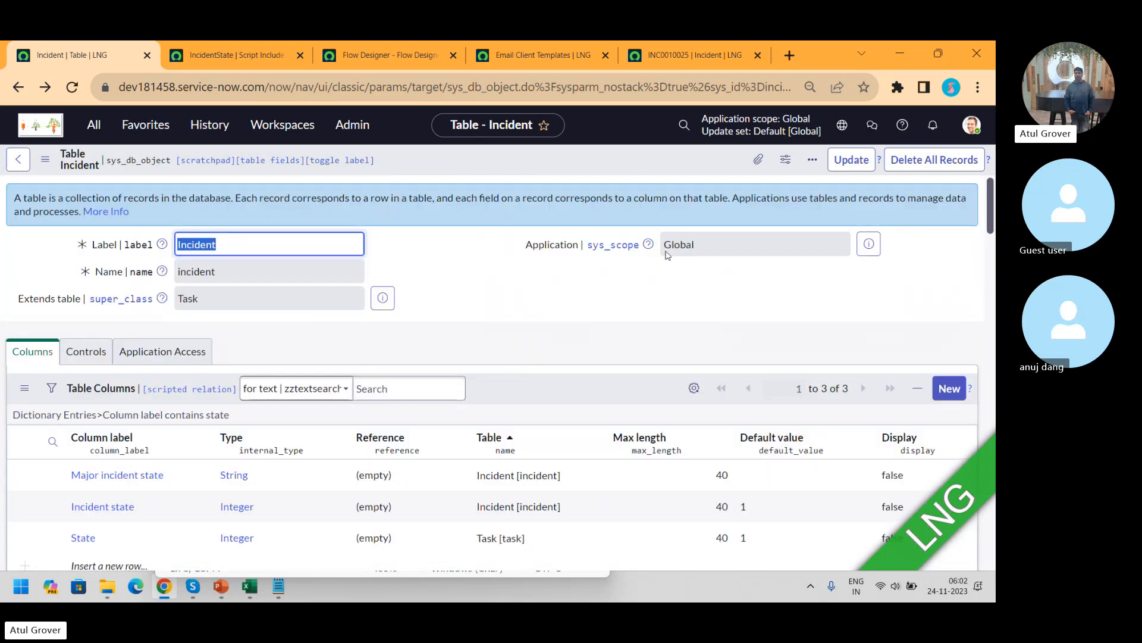
left_click(42, 416)
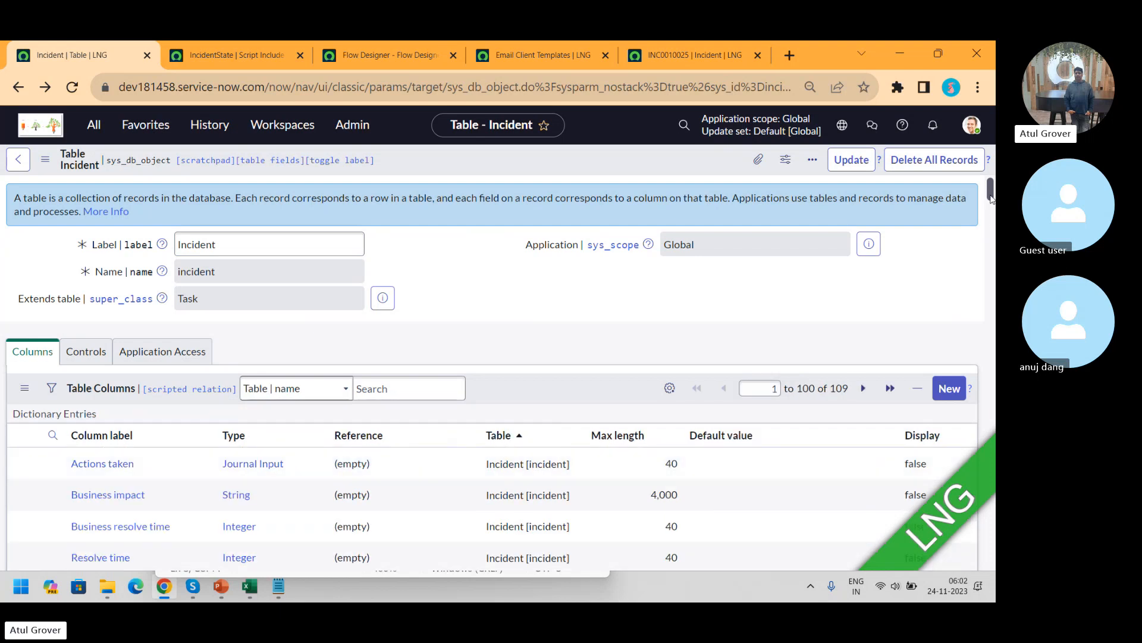
scroll(988, 202, "down", 4)
scroll(988, 202, "down", 2)
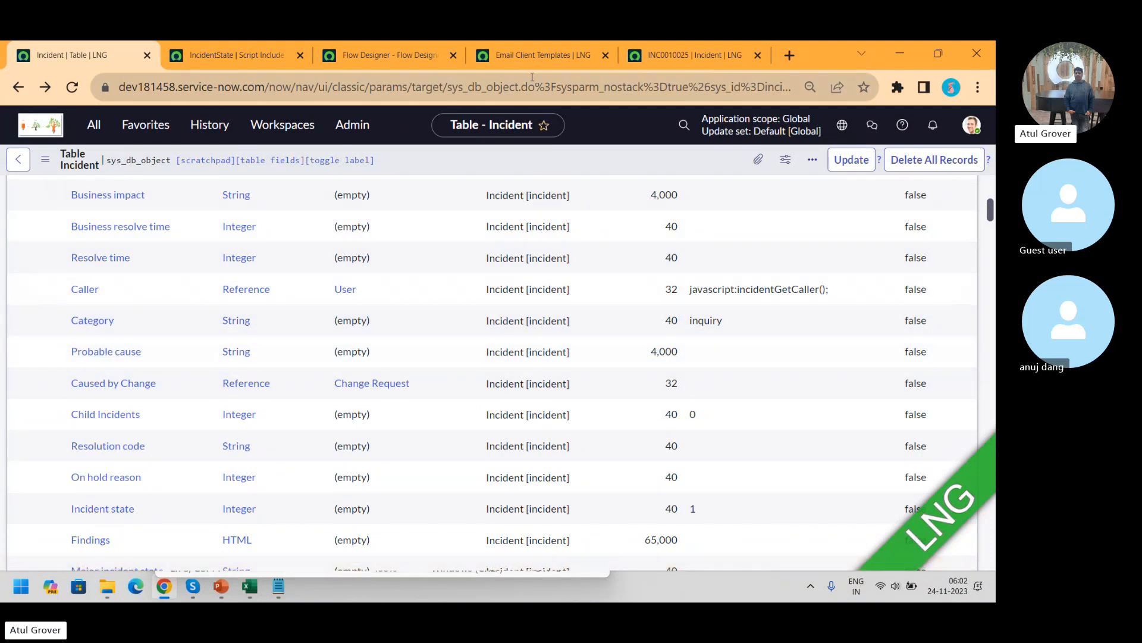
- Return to the inbound email flow and examine its Flow Variables and Inbound Email trigger data alongside the Update Record fields
left_click(387, 59)
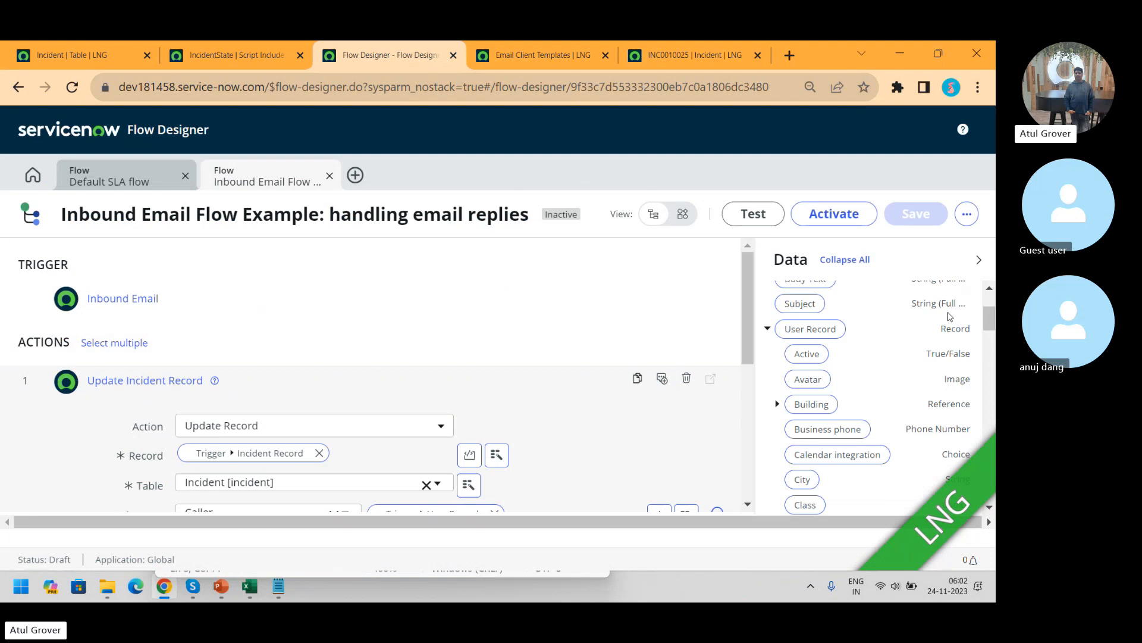
scroll(991, 322, "up", 2)
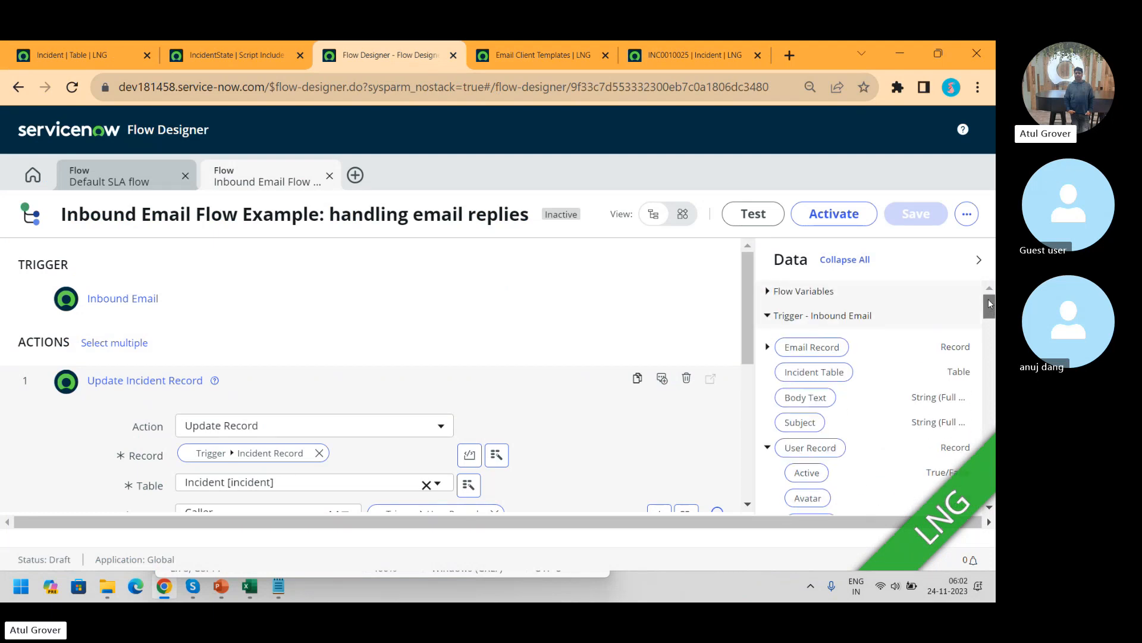
left_click(767, 291)
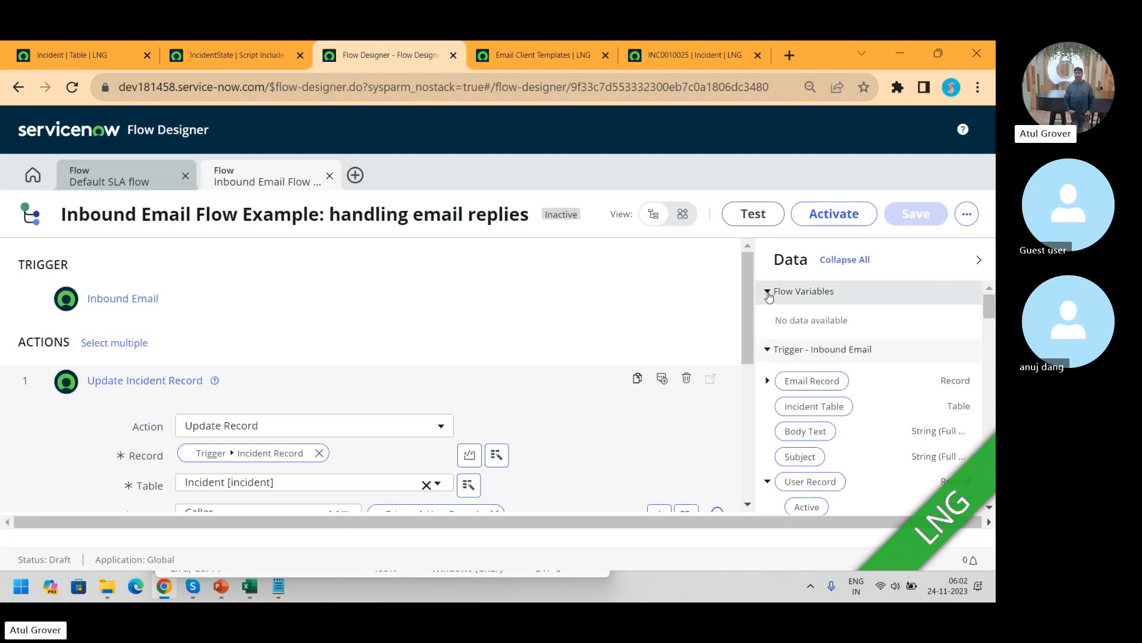
left_click(767, 350)
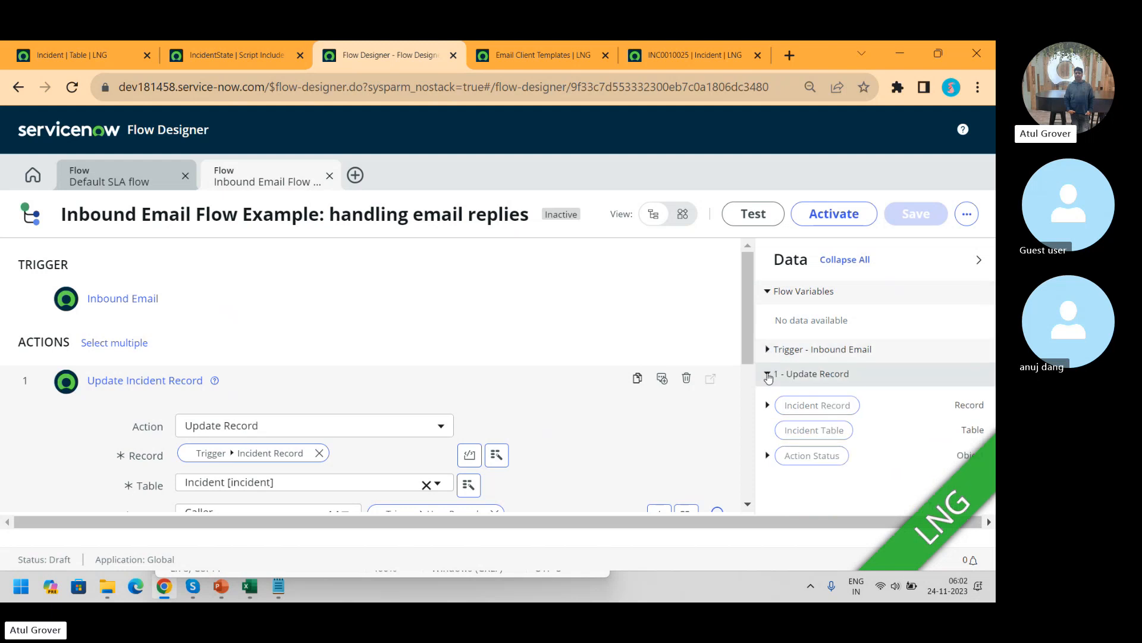
left_click(767, 350)
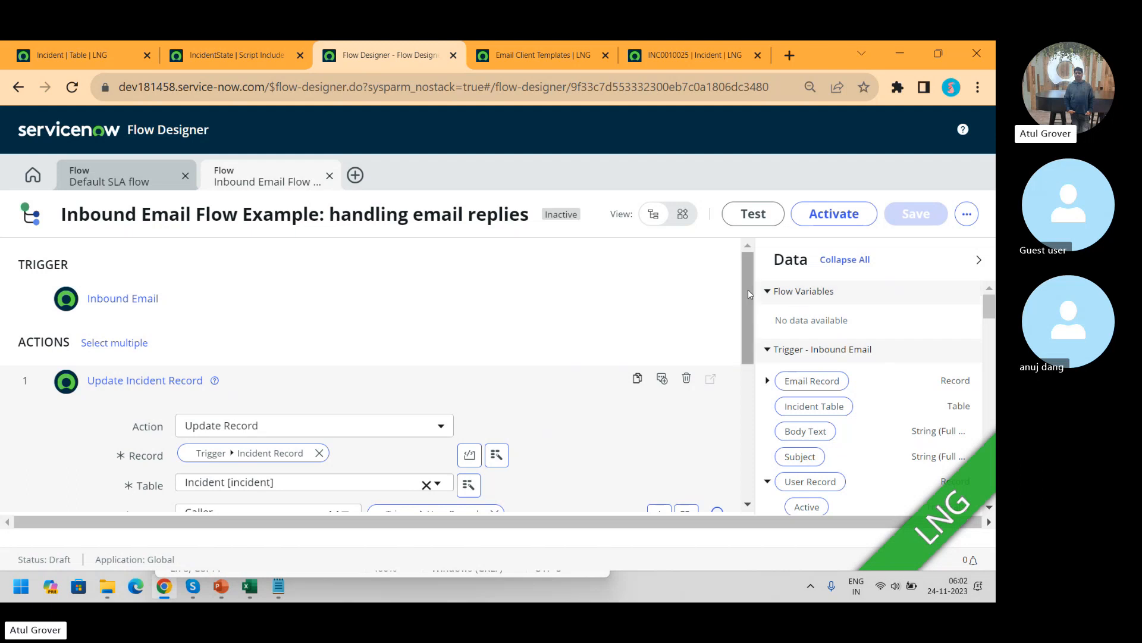
left_click_drag(747, 290, 745, 338)
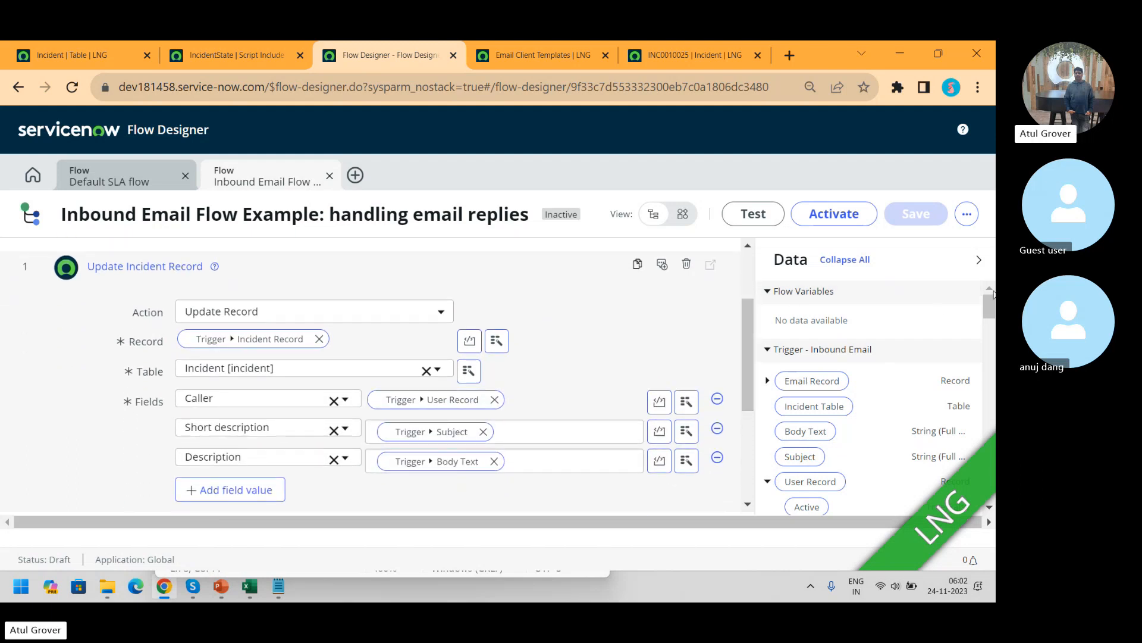
left_click_drag(990, 305, 991, 317)
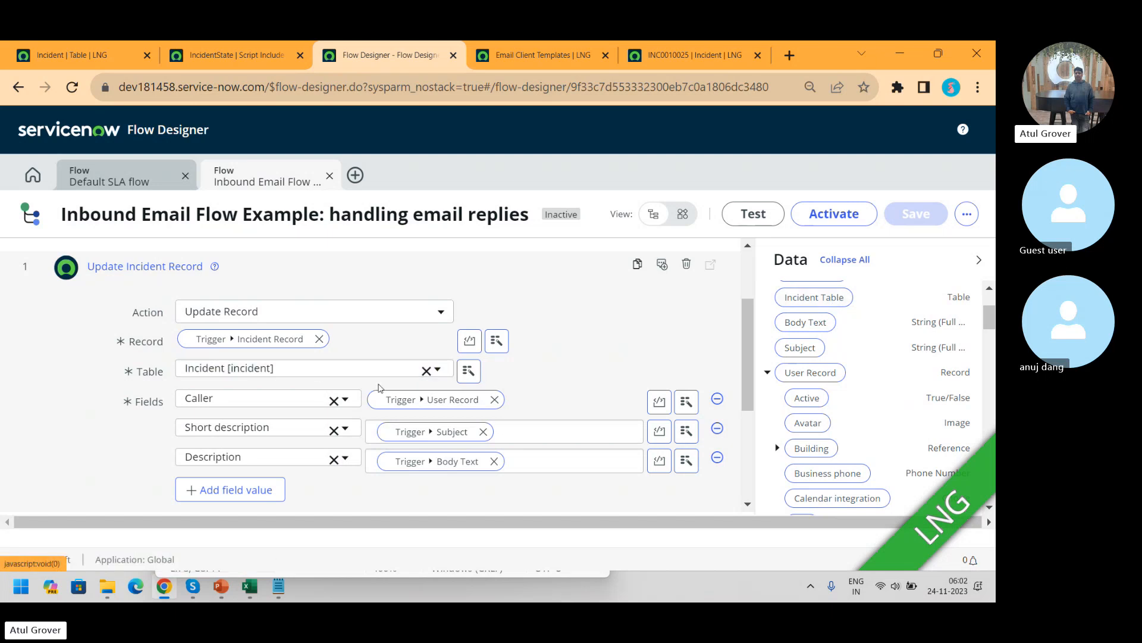
- Add a Caused by Change field to the Update Incident Record action
left_click(262, 490)
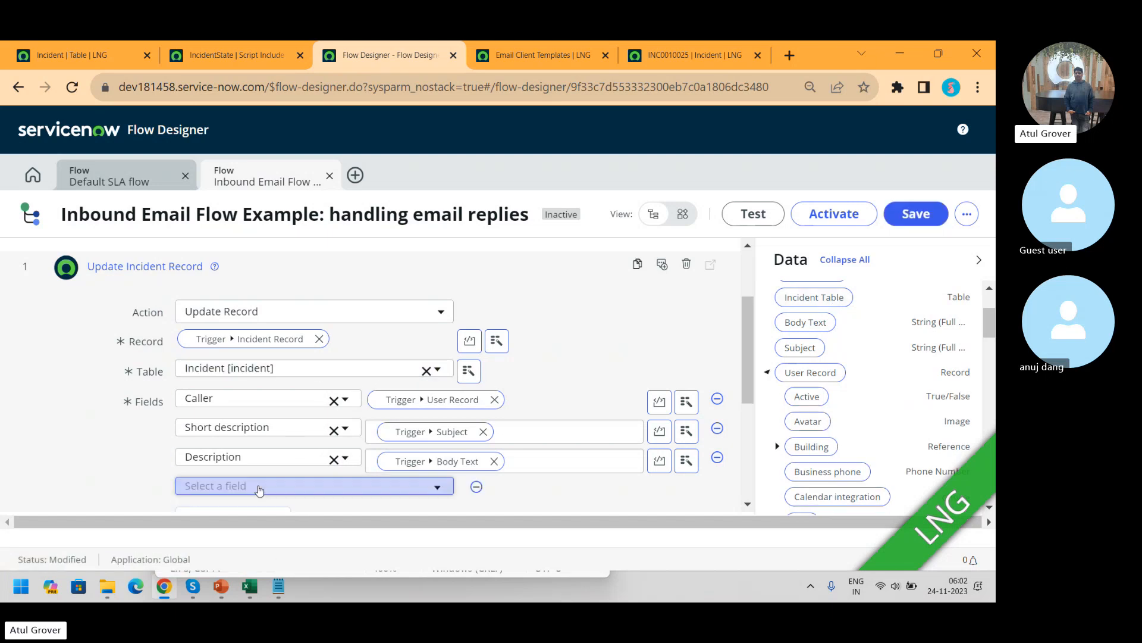
left_click(308, 489)
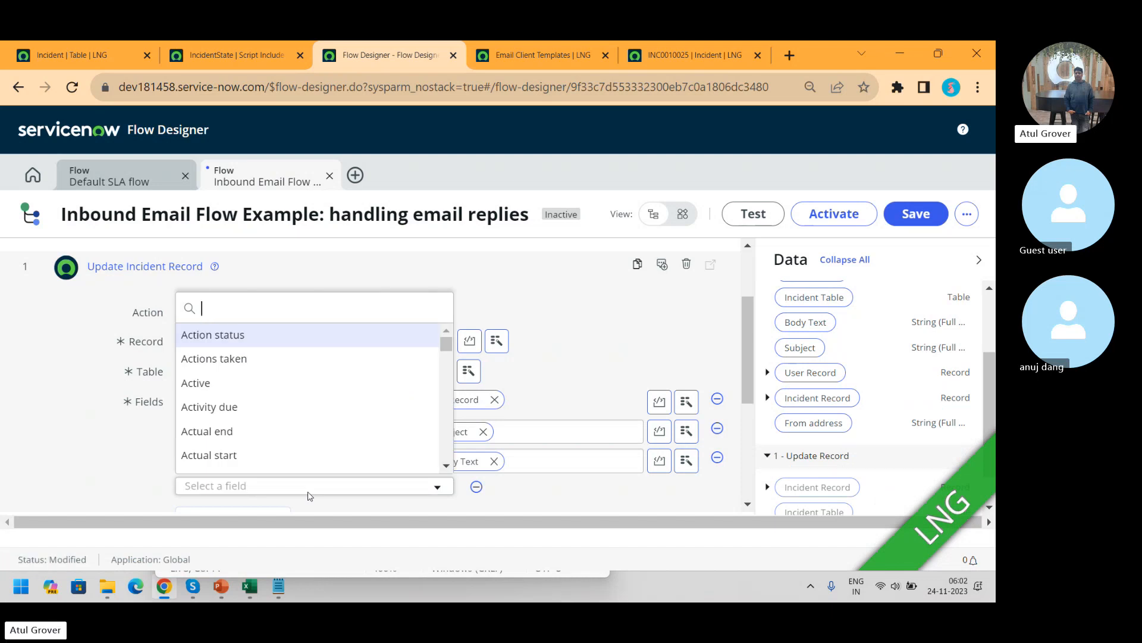
type("ca")
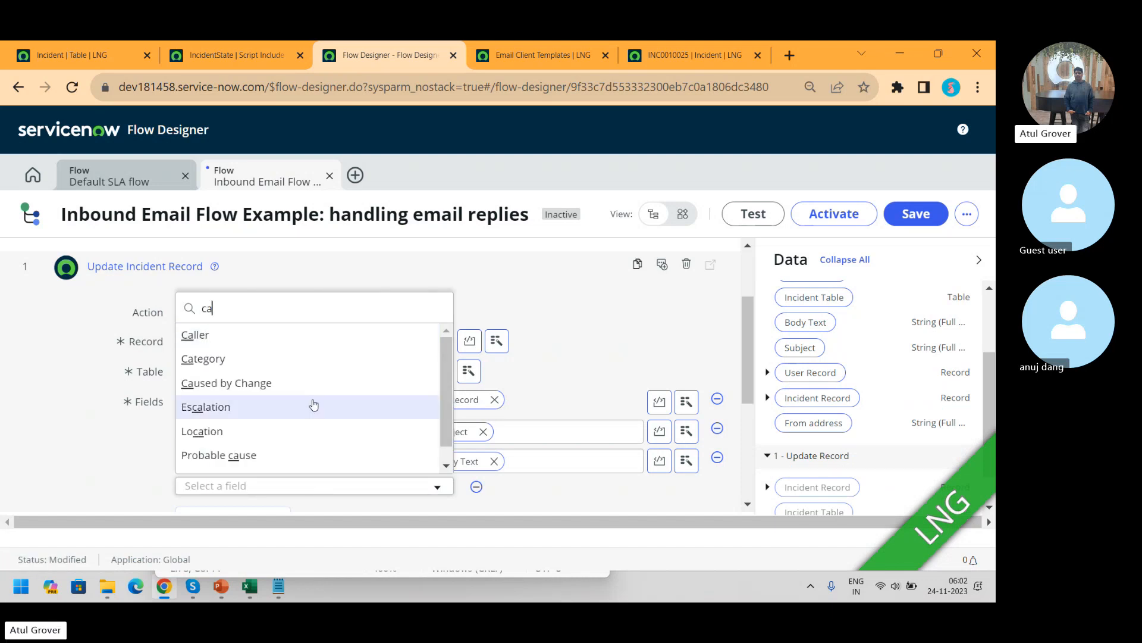
left_click(269, 386)
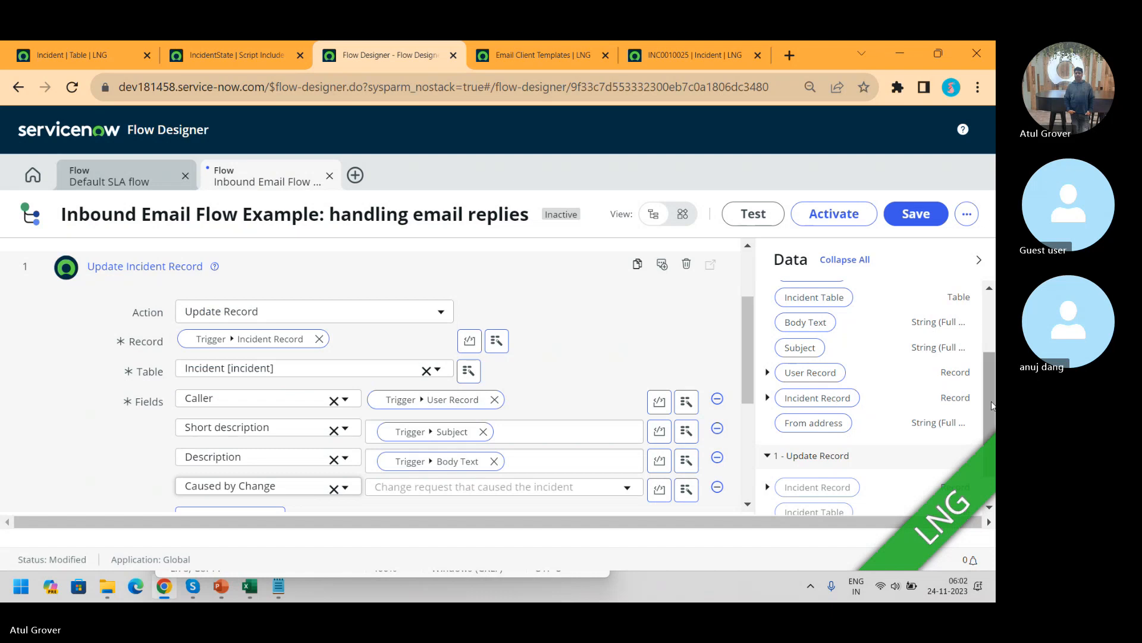
- Expand the trigger's Incident Record data and try to map its Activity due and Active fields to Caused by Change
scroll(809, 453, "down", 2)
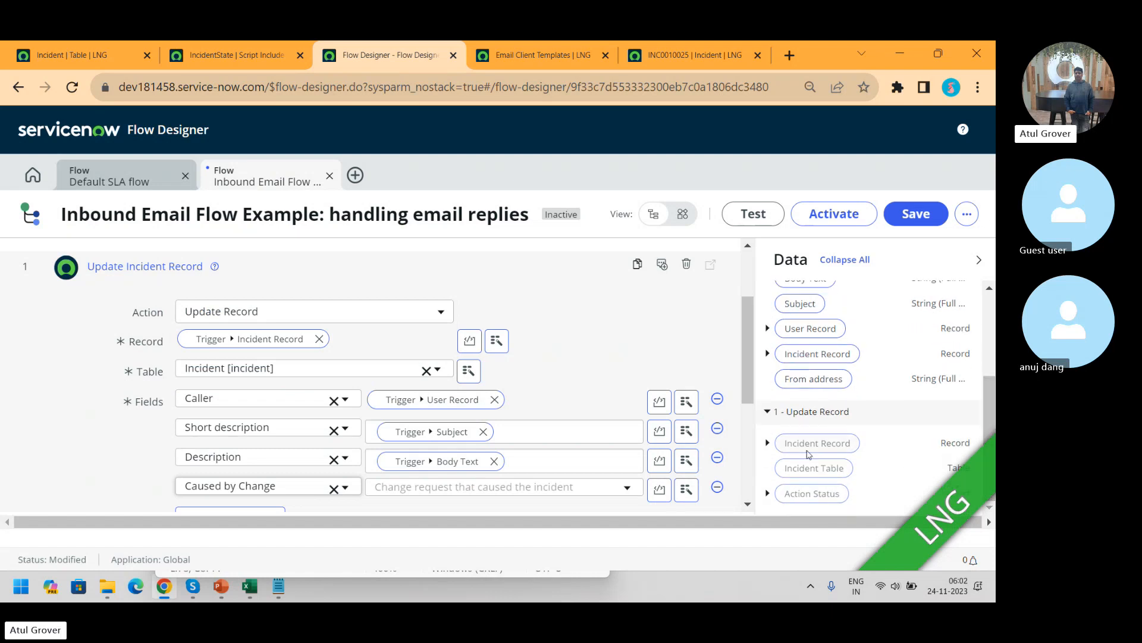
left_click(767, 355)
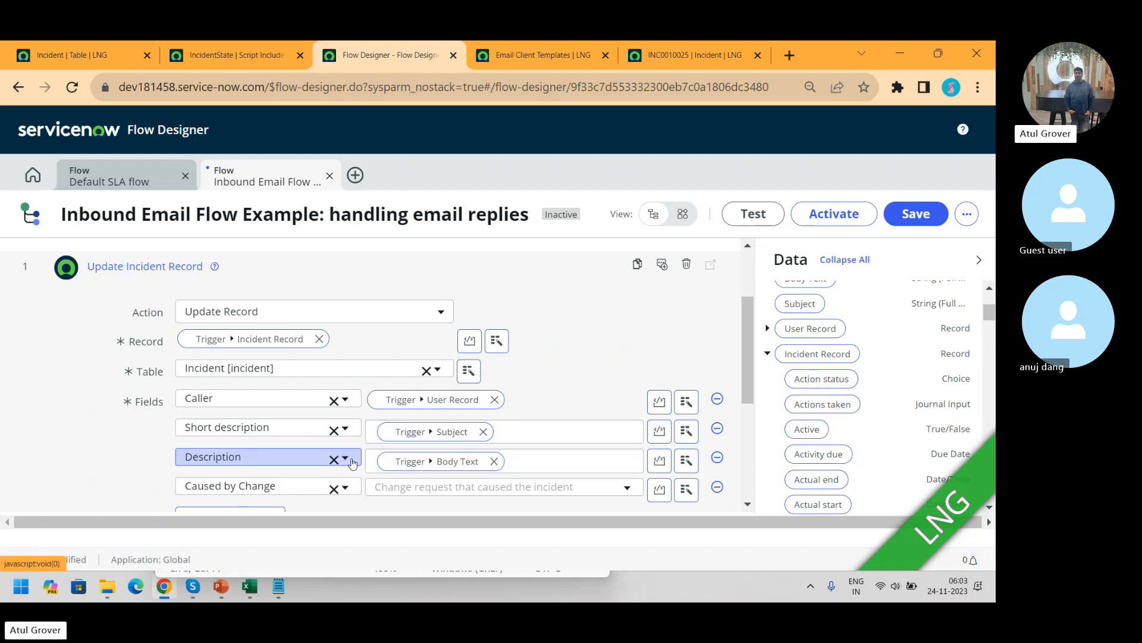
left_click_drag(819, 453, 485, 493)
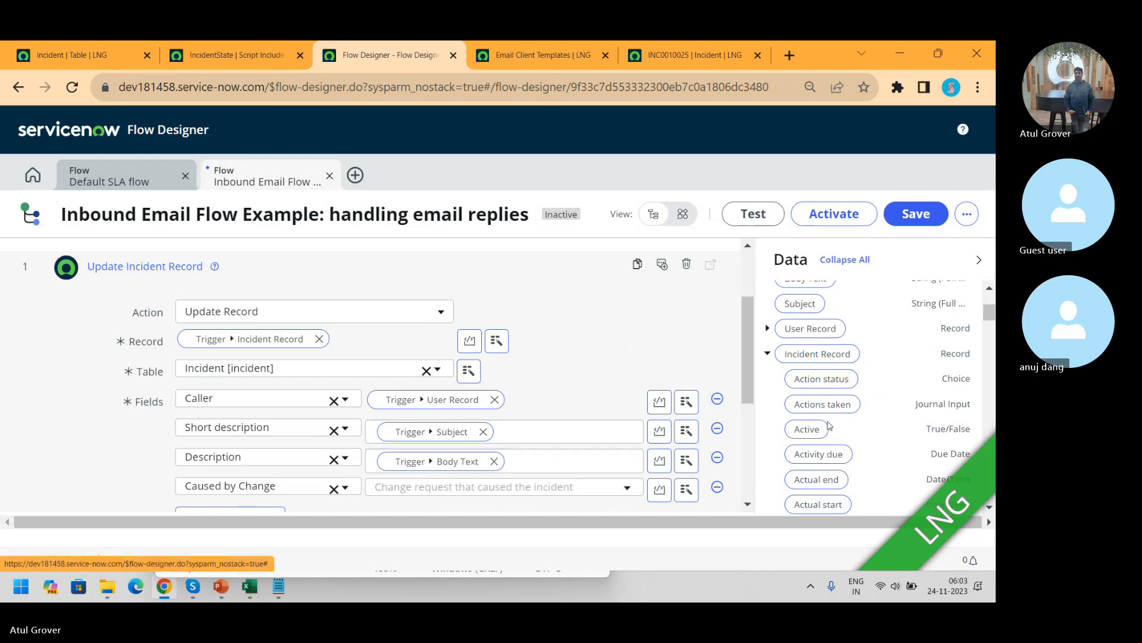
left_click_drag(807, 429, 511, 494)
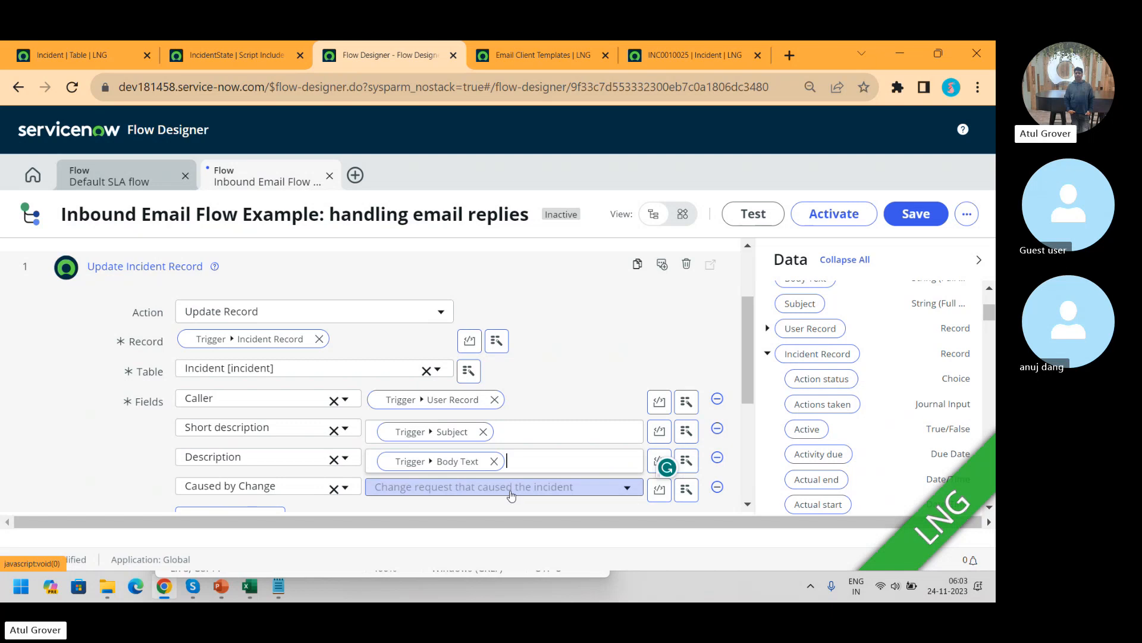
- Map the Caused by Change field to the Caused by Change data pill of the trigger's Incident Record
left_click_drag(993, 316, 994, 325)
left_click_drag(990, 331, 990, 342)
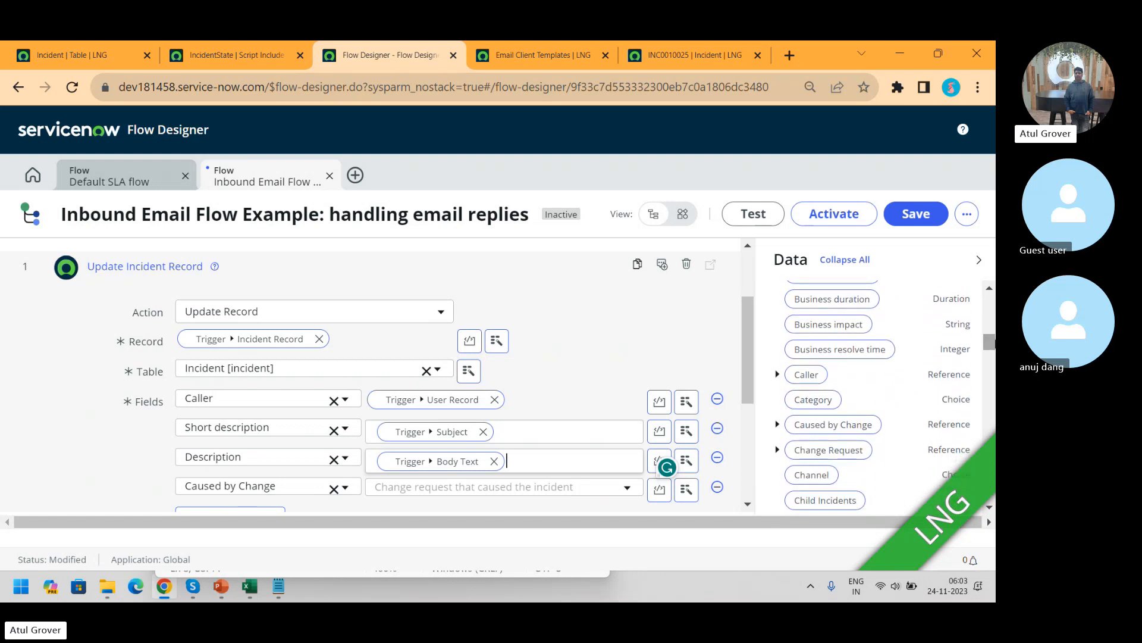
left_click(778, 426)
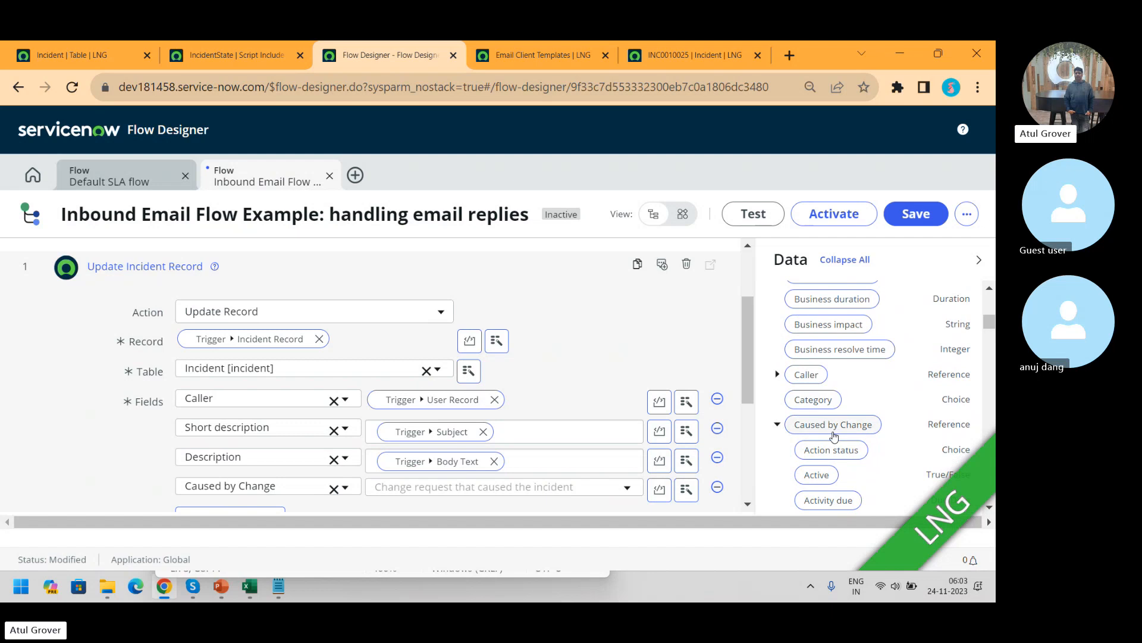
left_click_drag(834, 436, 437, 495)
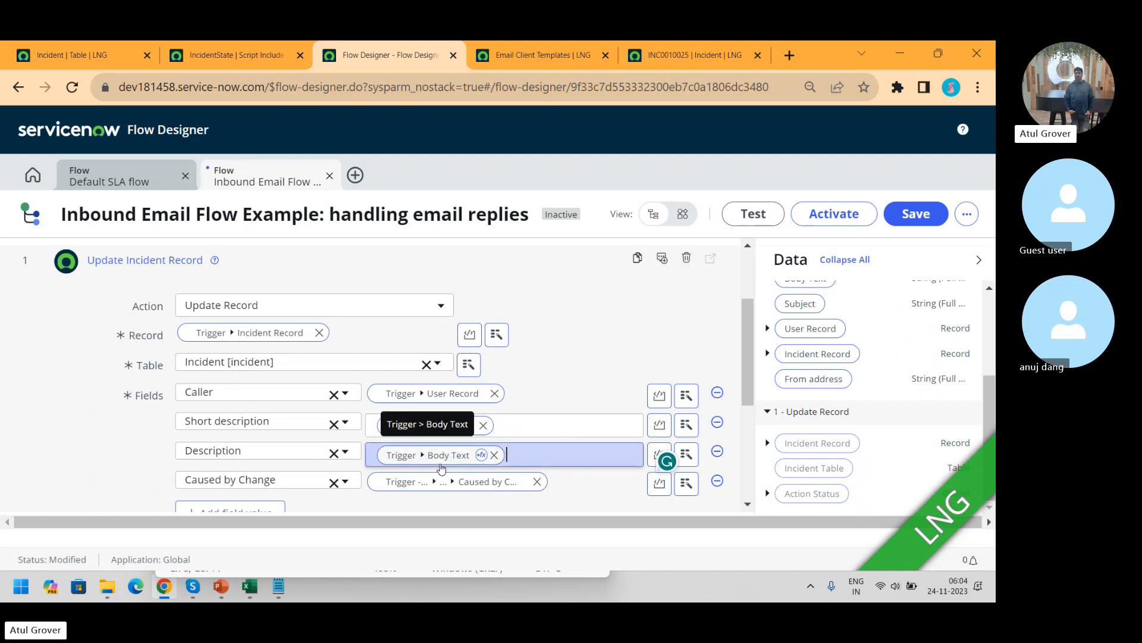
- Switch to the Notepad notes, add the line "user depart" below "in progress", and select the word "depart"
left_click(279, 586)
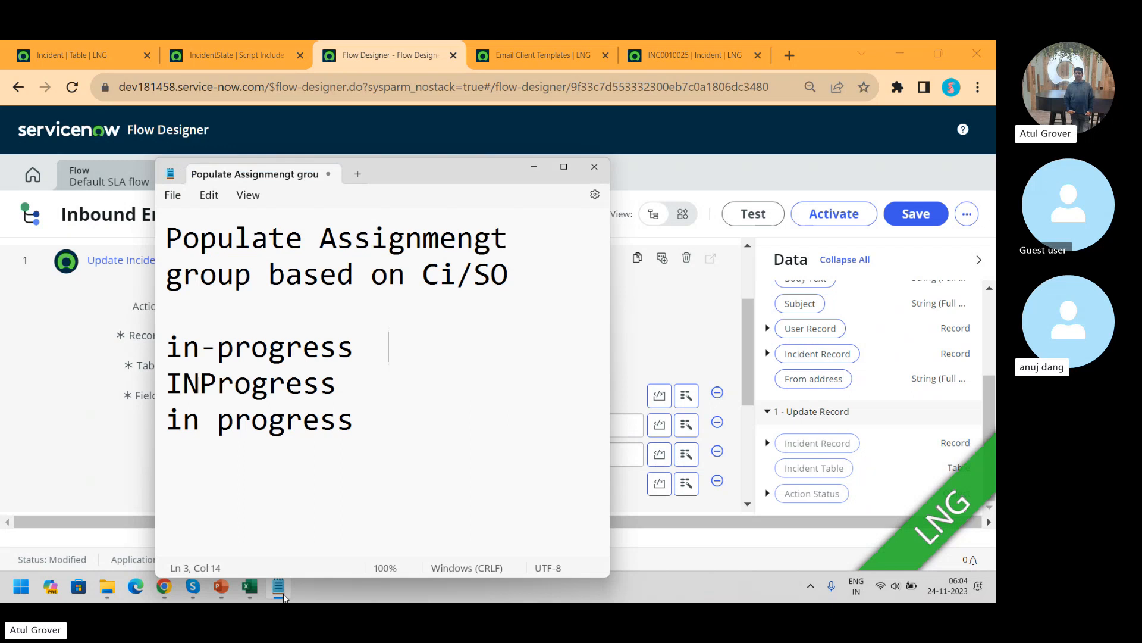
left_click(409, 429)
key("Return")
key("Return")
key("Return")
type("use")
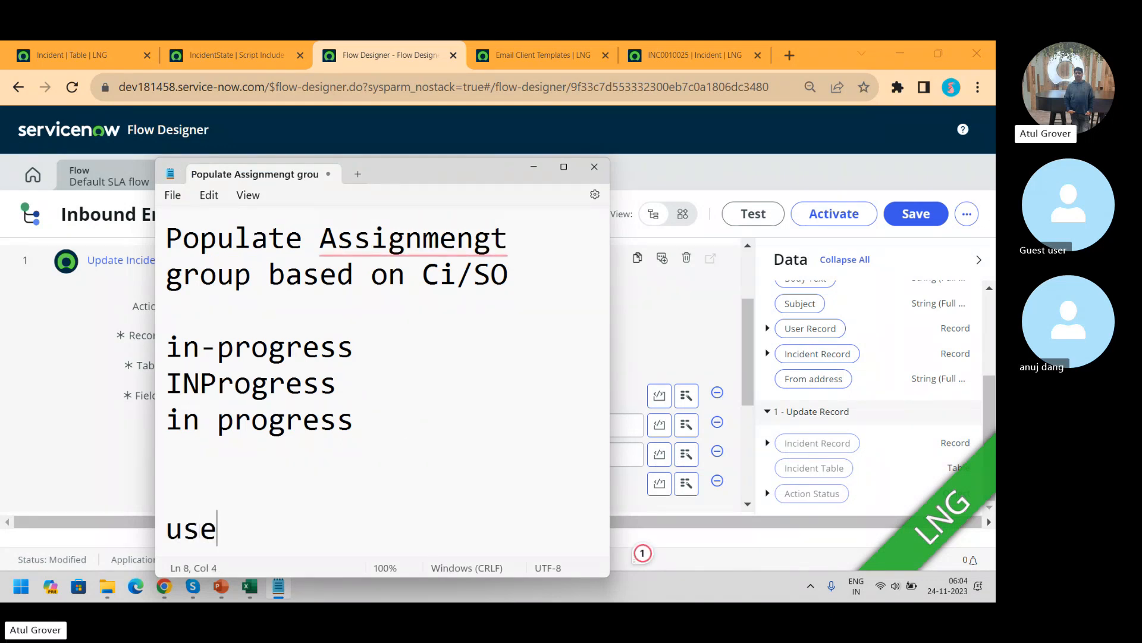
type("r deprtt")
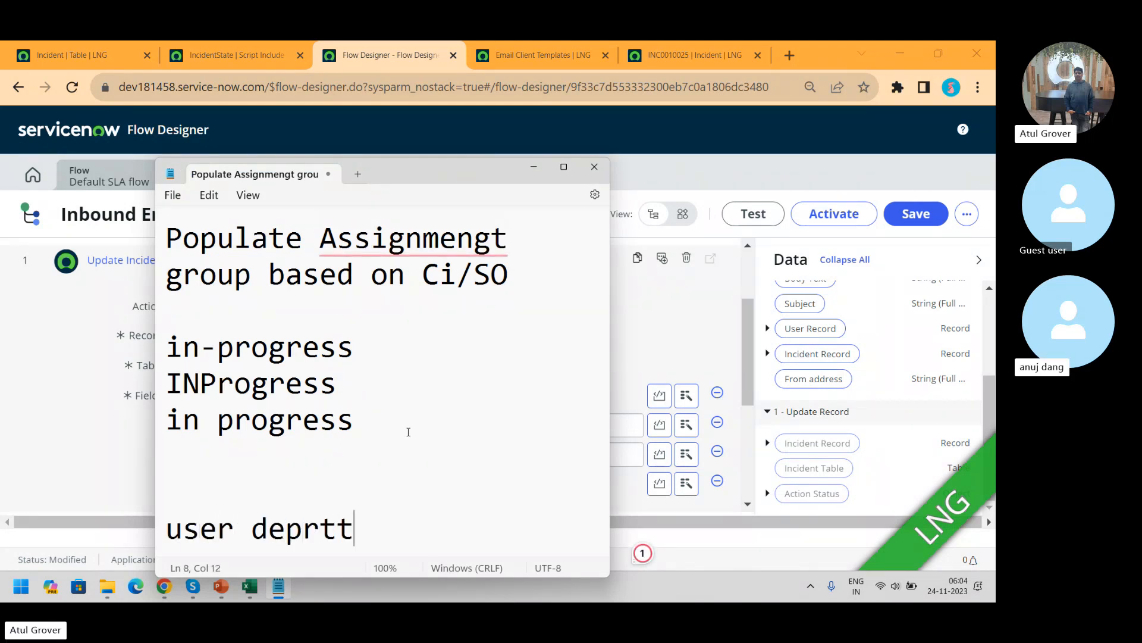
key("BackSpace")
key("BackSpace")
key("BackSpace")
type("art")
scroll(408, 432, "down", 1)
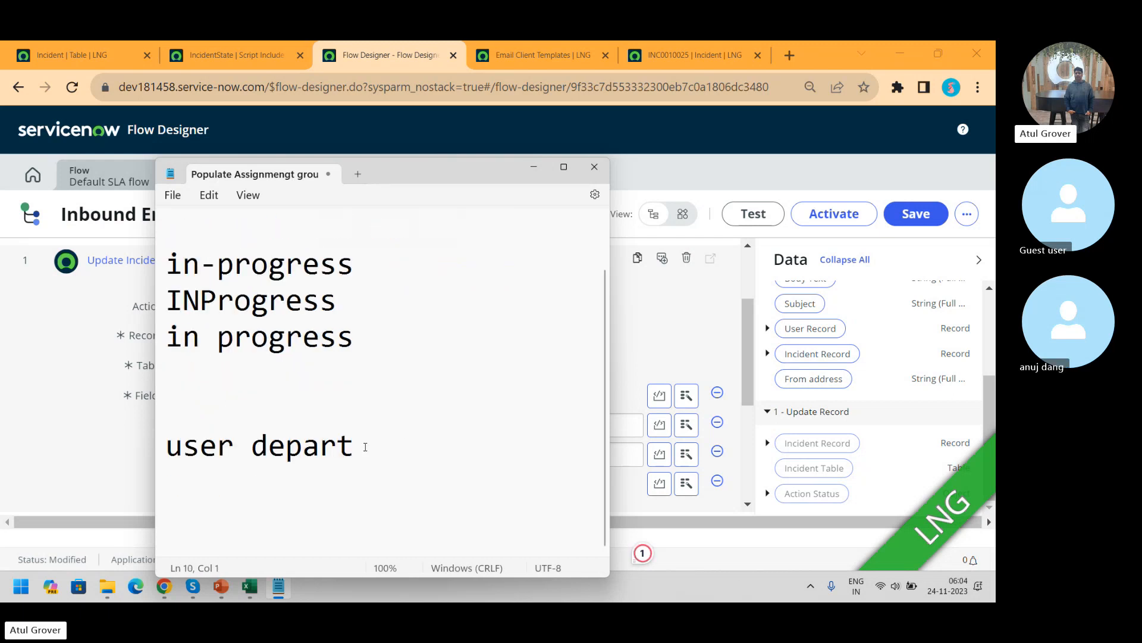
left_click_drag(355, 448, 258, 453)
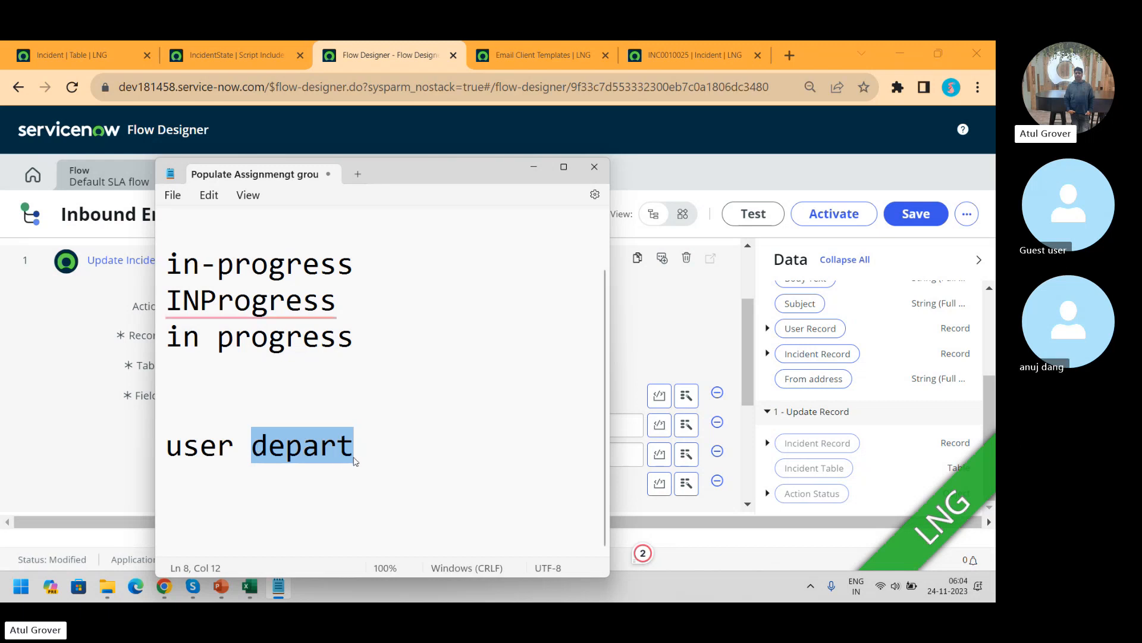
- Add the line "user.dep" below "user depart" in the notes and select the word "dep"
left_click(355, 453)
key("Return")
key("Return")
type("user.dep")
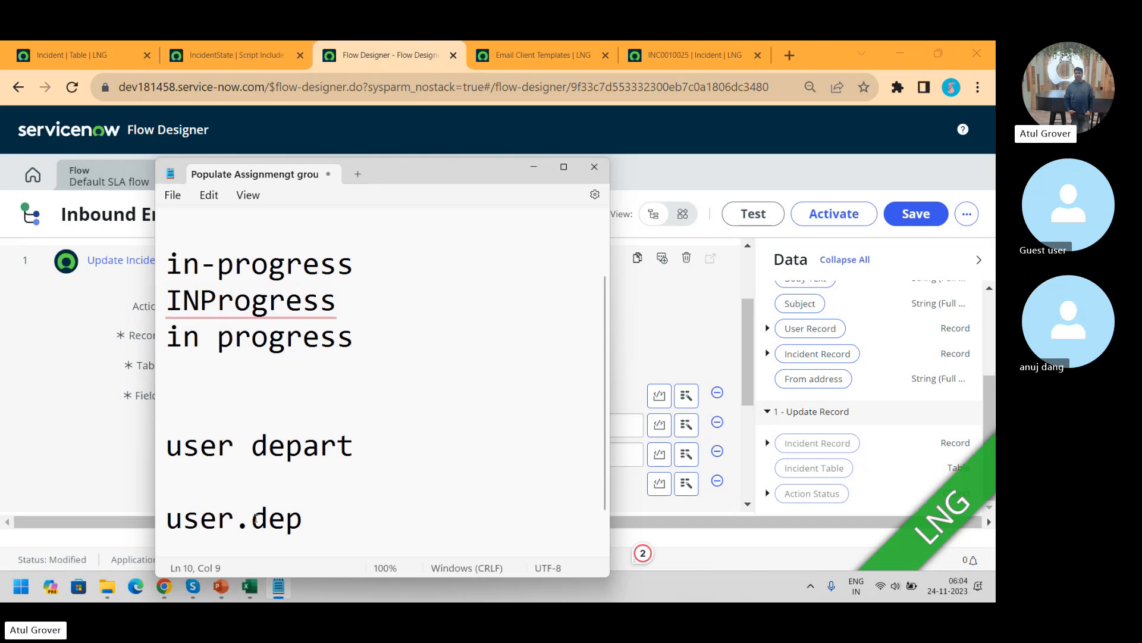
left_click_drag(243, 515, 331, 516)
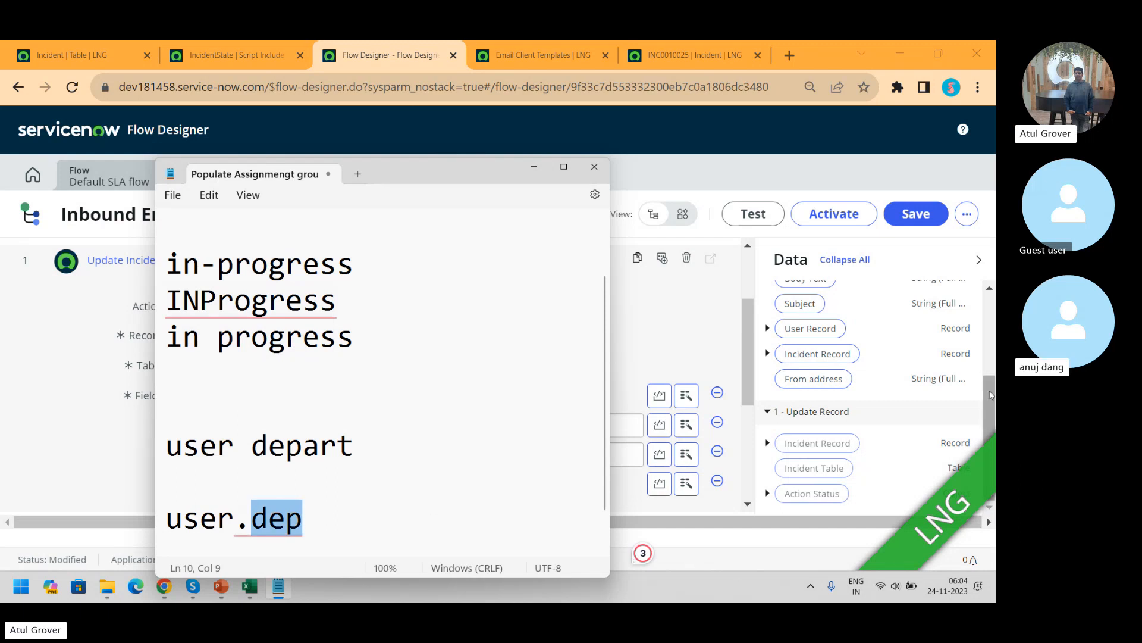
- Switch to Flow Designer and map the Caused by Change field to the City data pill of the trigger's User Record Company
left_click_drag(987, 388, 991, 297)
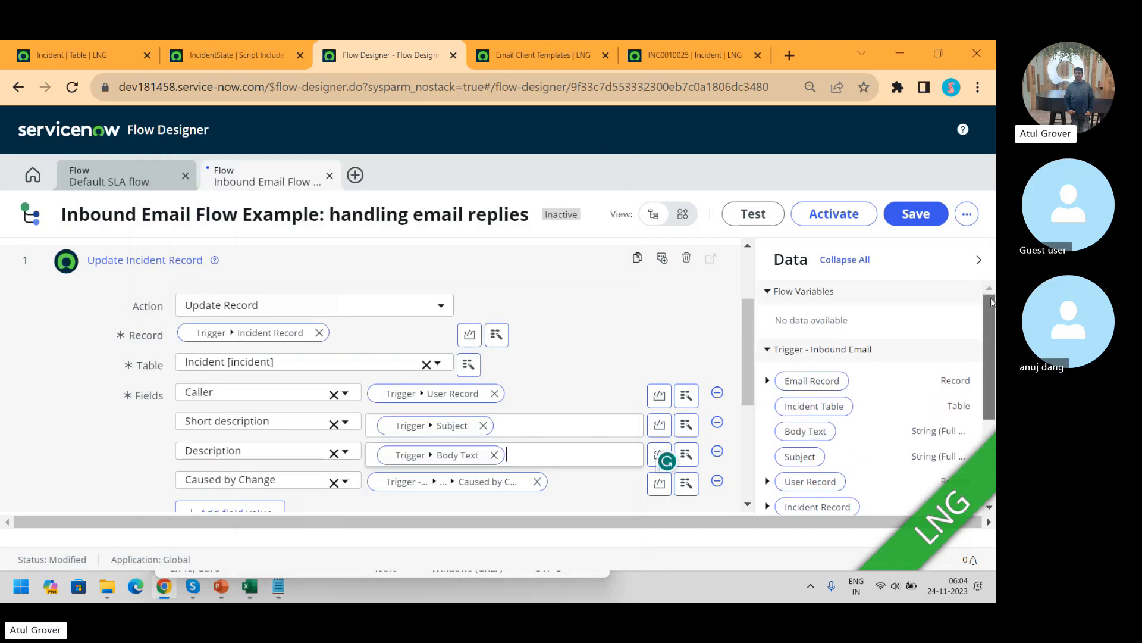
scroll(835, 411, "down", 2)
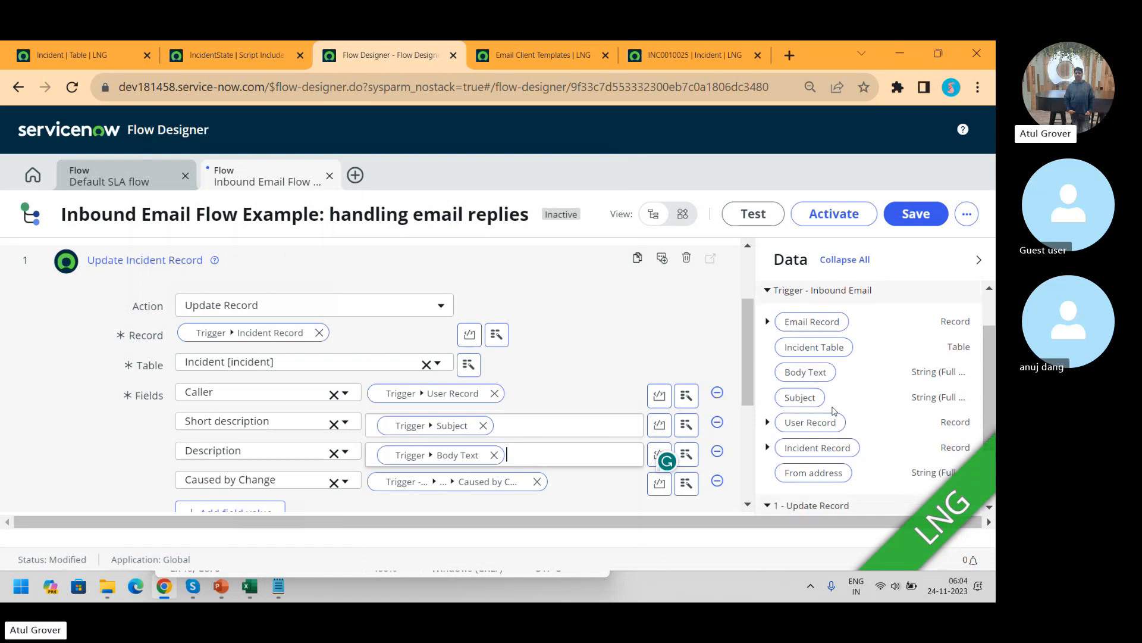
left_click(768, 421)
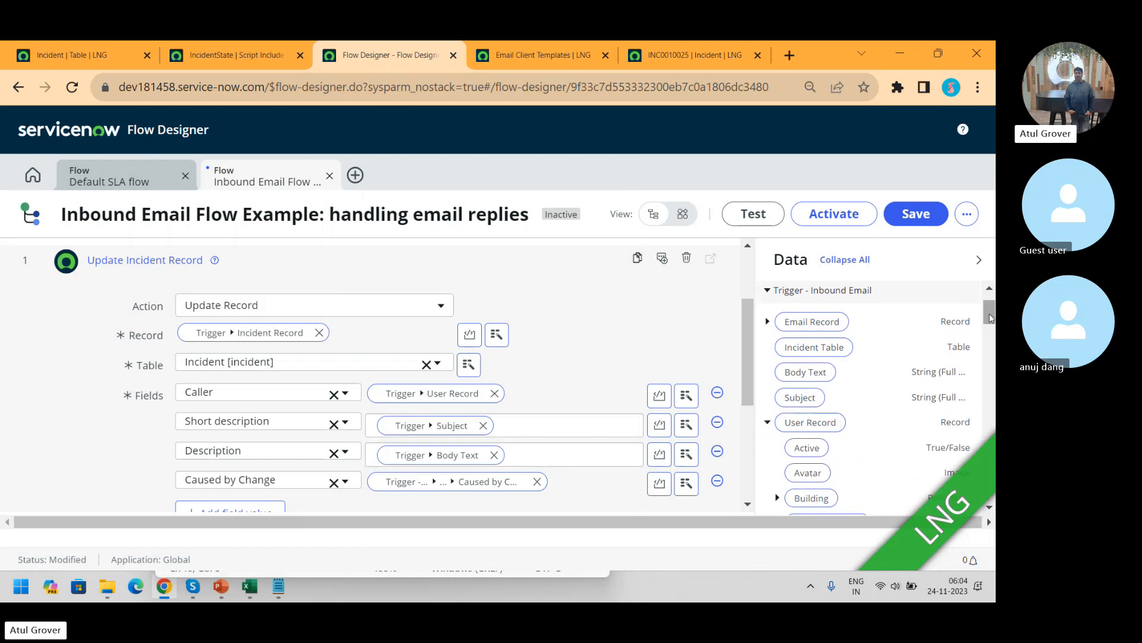
left_click_drag(990, 312, 991, 343)
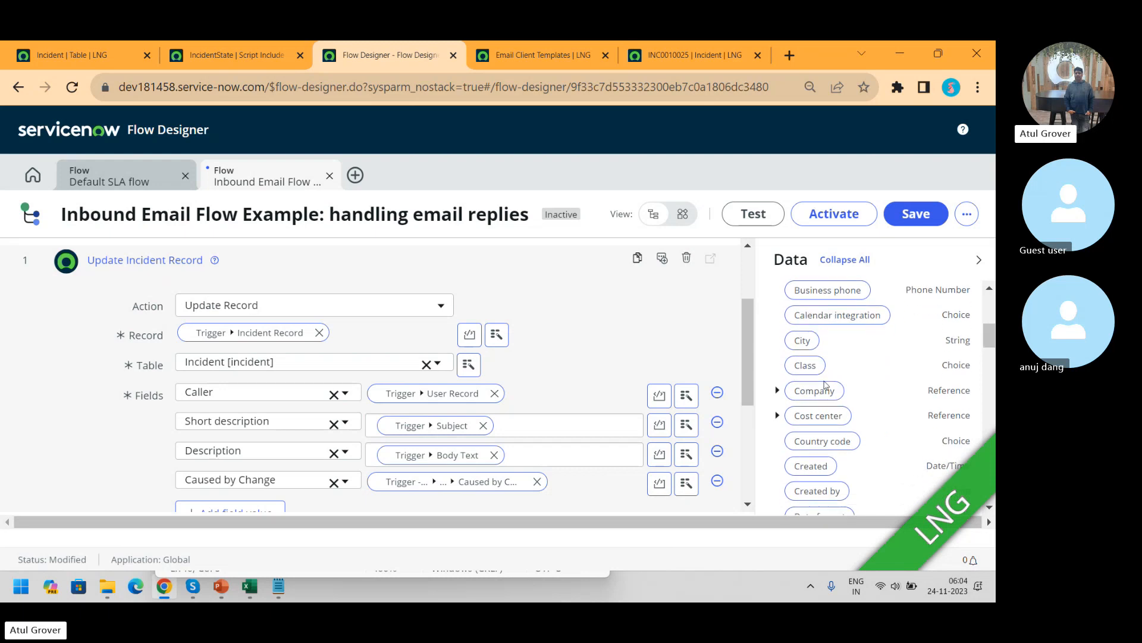
left_click(778, 390)
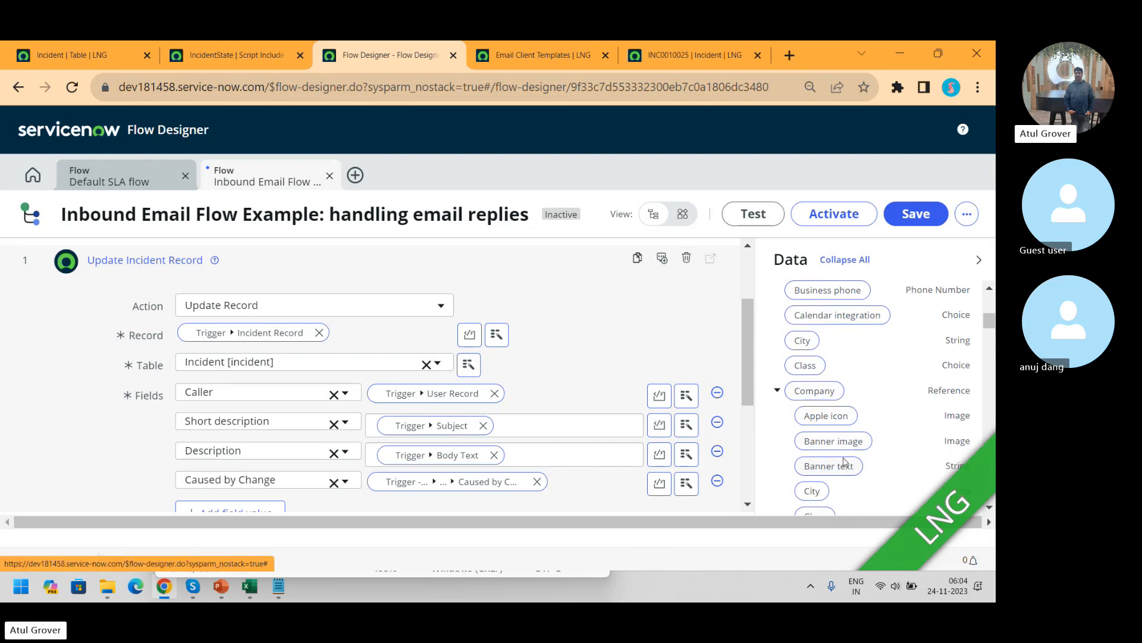
left_click_drag(817, 496, 576, 485)
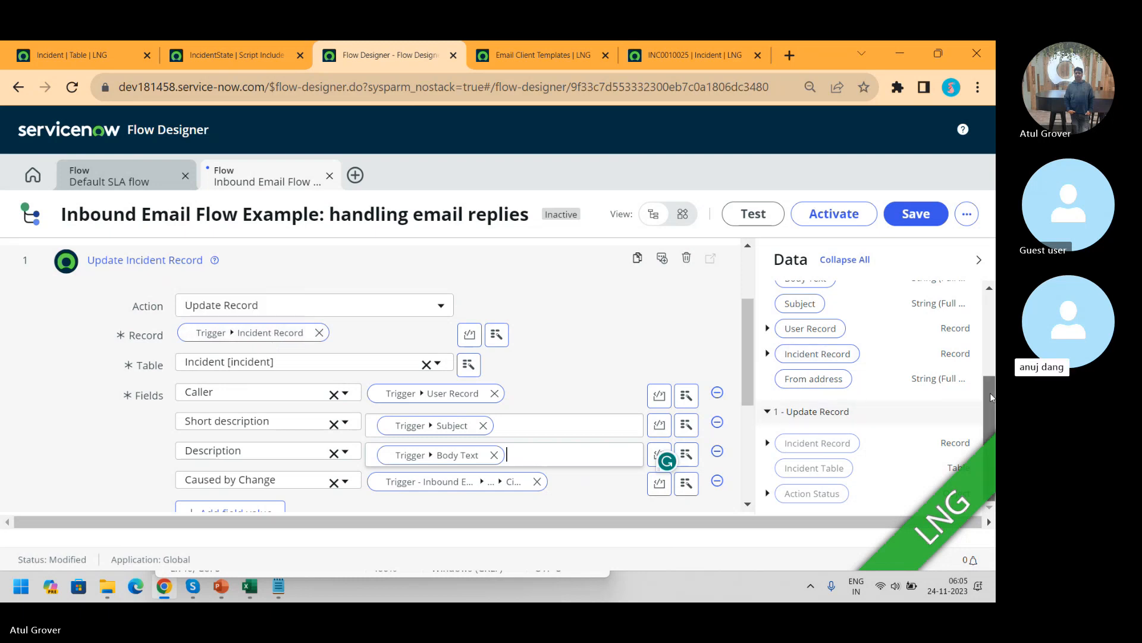
left_click_drag(991, 397, 991, 366)
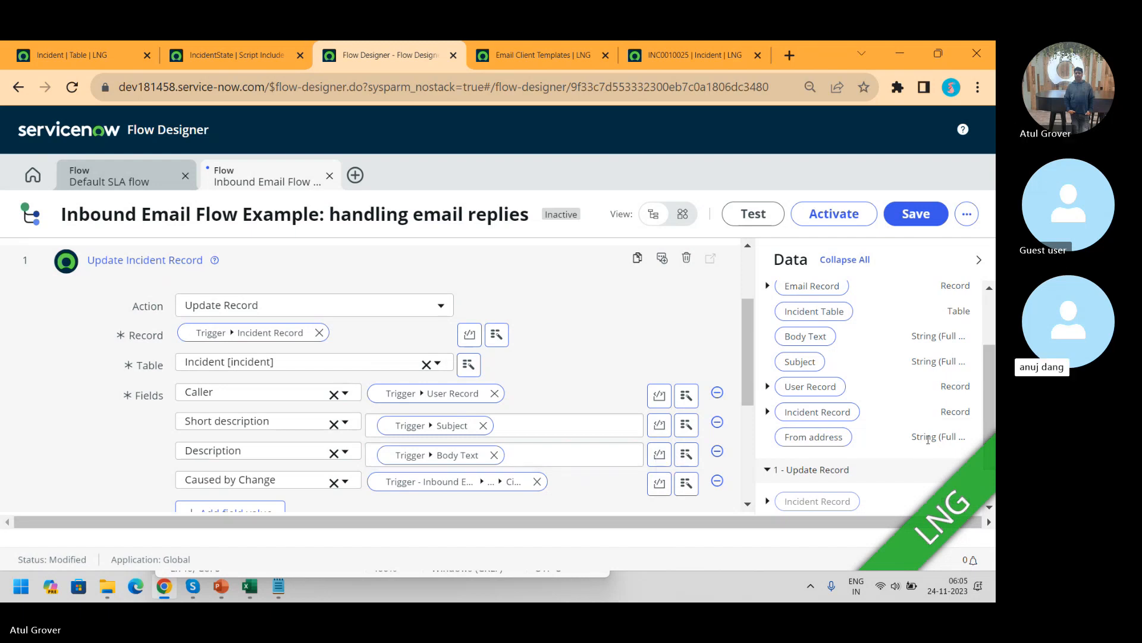
right_click(791, 441)
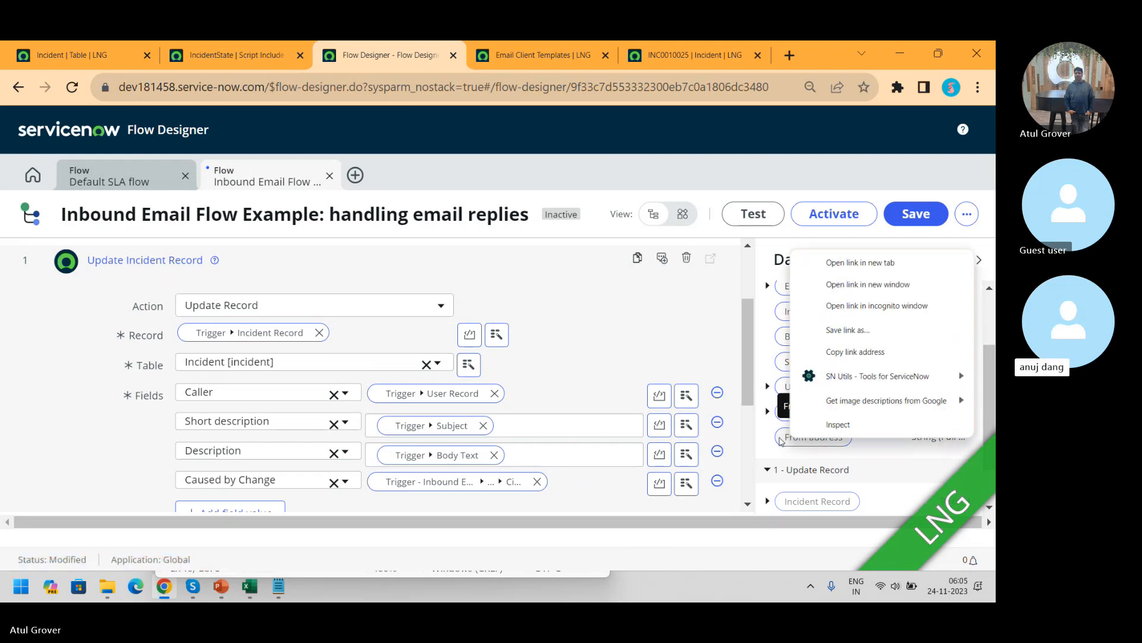
left_click(701, 318)
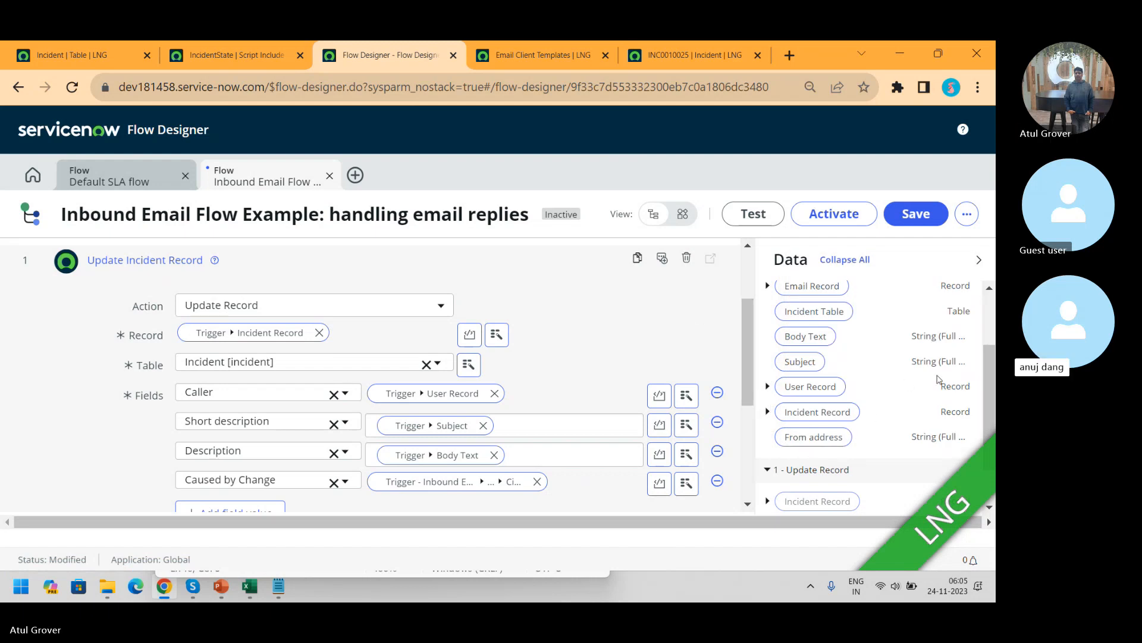
left_click_drag(992, 367, 991, 398)
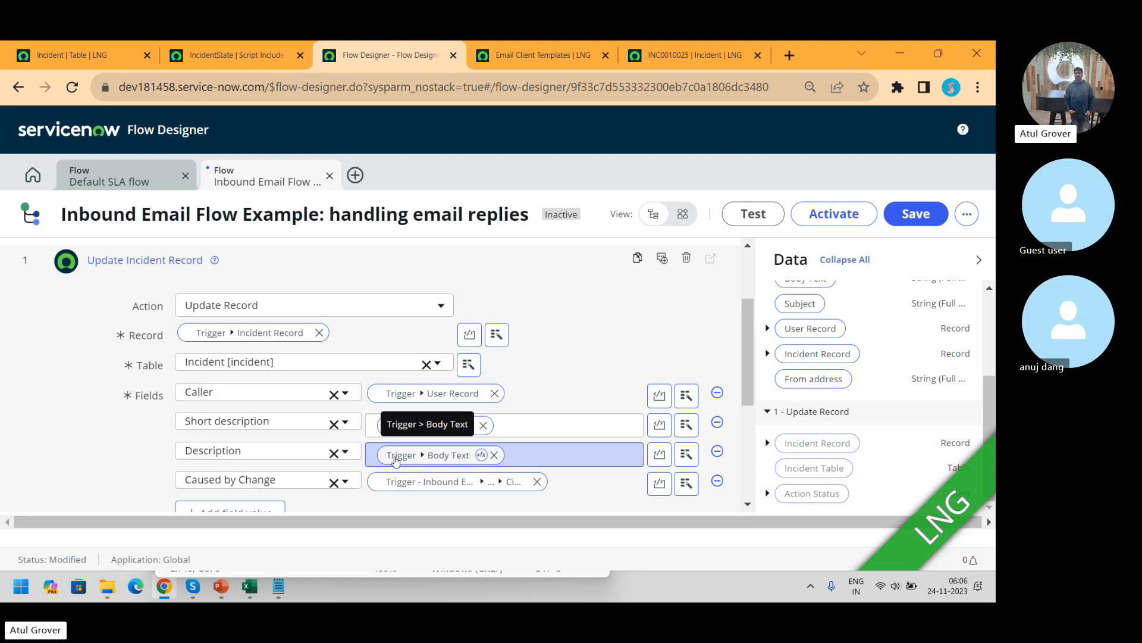
- Switch to the ITSM_Master presentation in PowerPoint and review the incident state flow slide and the incident lifecycle slide before it
key("alt+Tab")
key("alt+Tab")
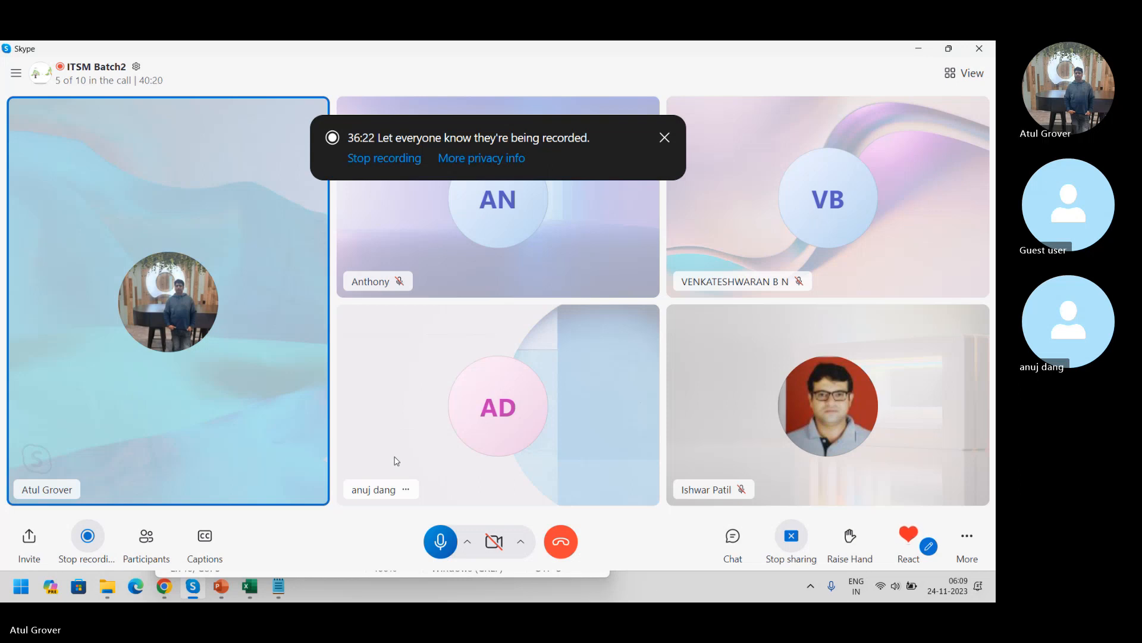
key("alt+Tab")
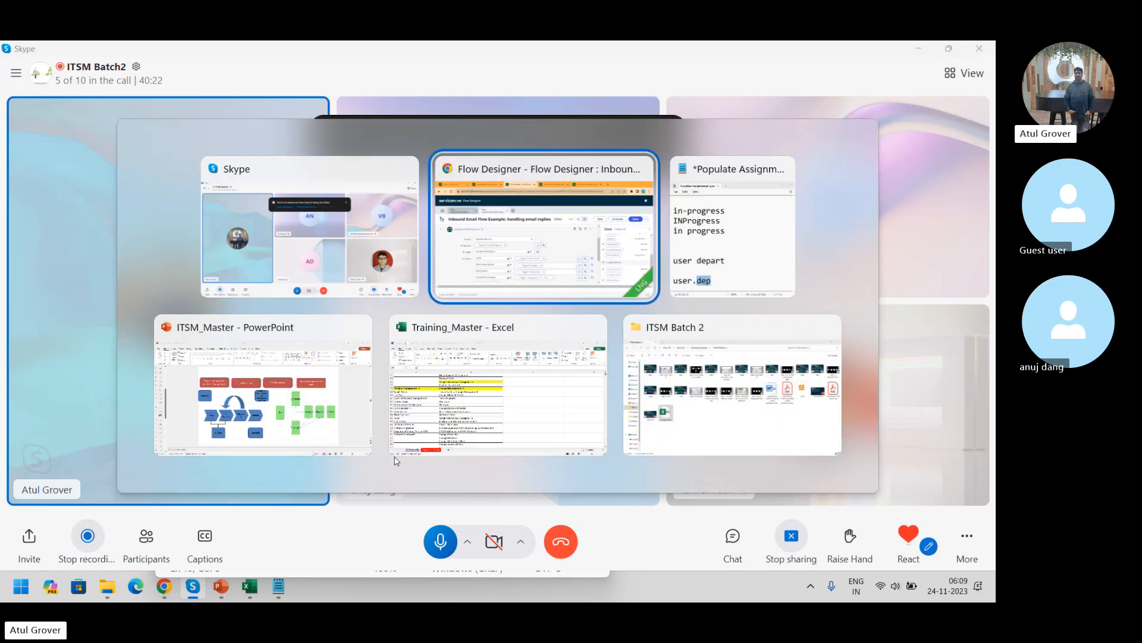
key("Down")
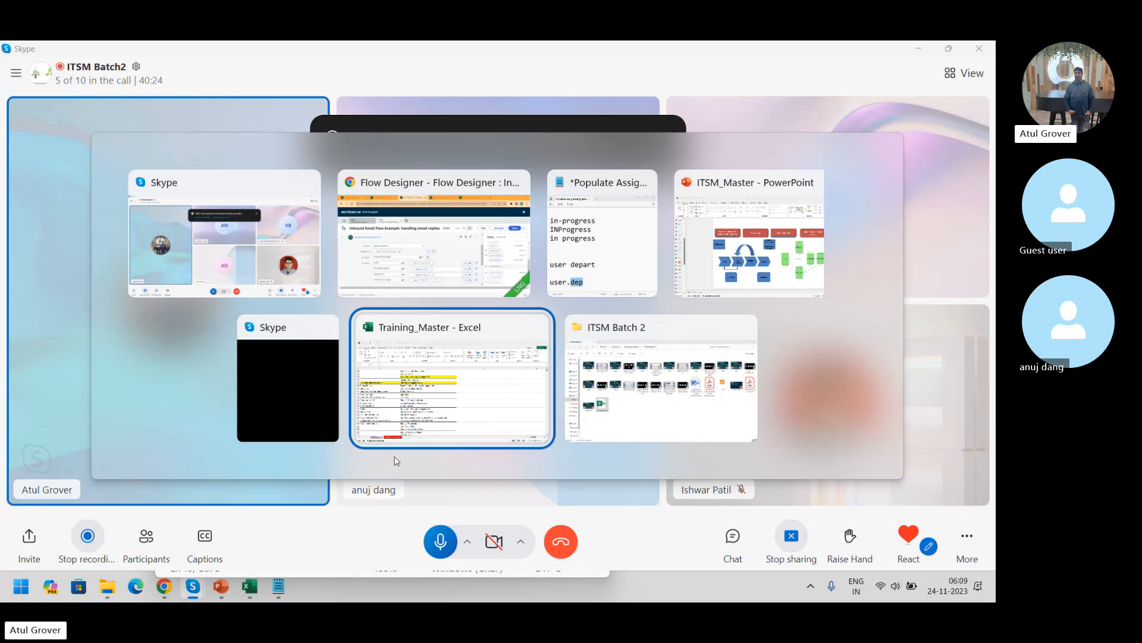
key("Up")
key("Right")
key("Right")
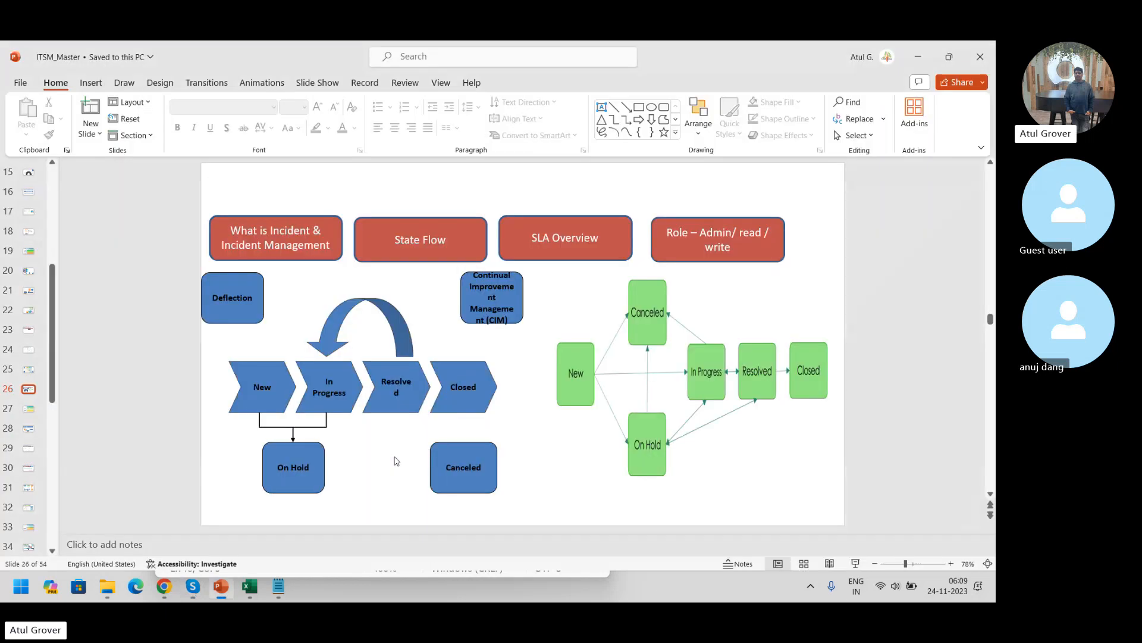
scroll(396, 460, "down", 1)
scroll(396, 460, "up", 2)
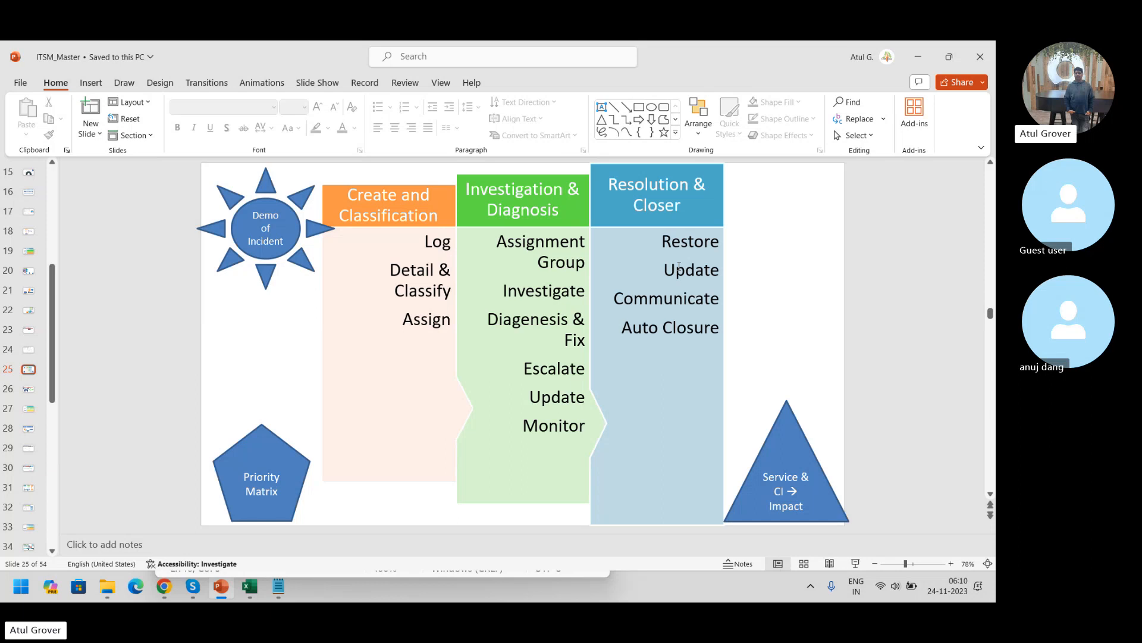
- Switch back to the browser's IncidentState script include page and filter the application navigator for "incide"
key("alt+Tab")
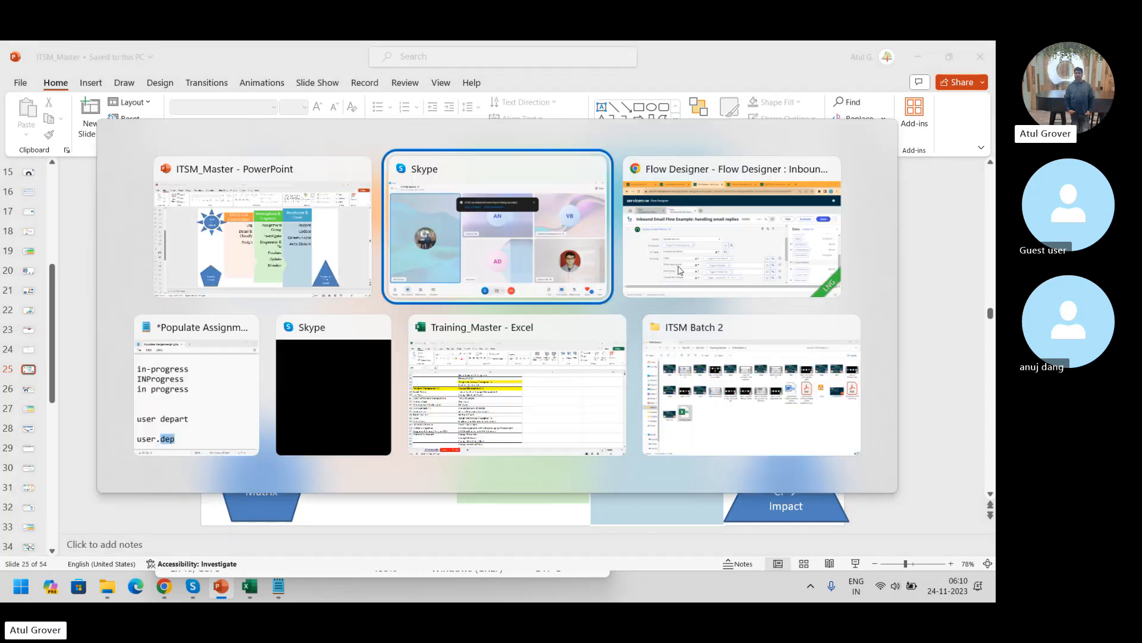
left_click(679, 269)
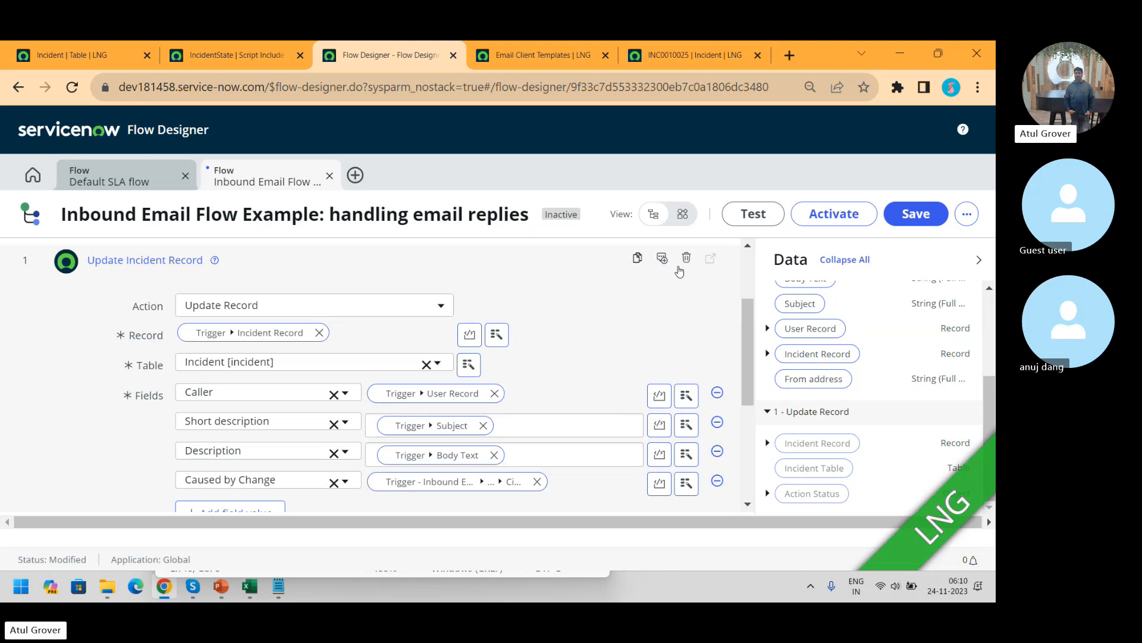
left_click(232, 54)
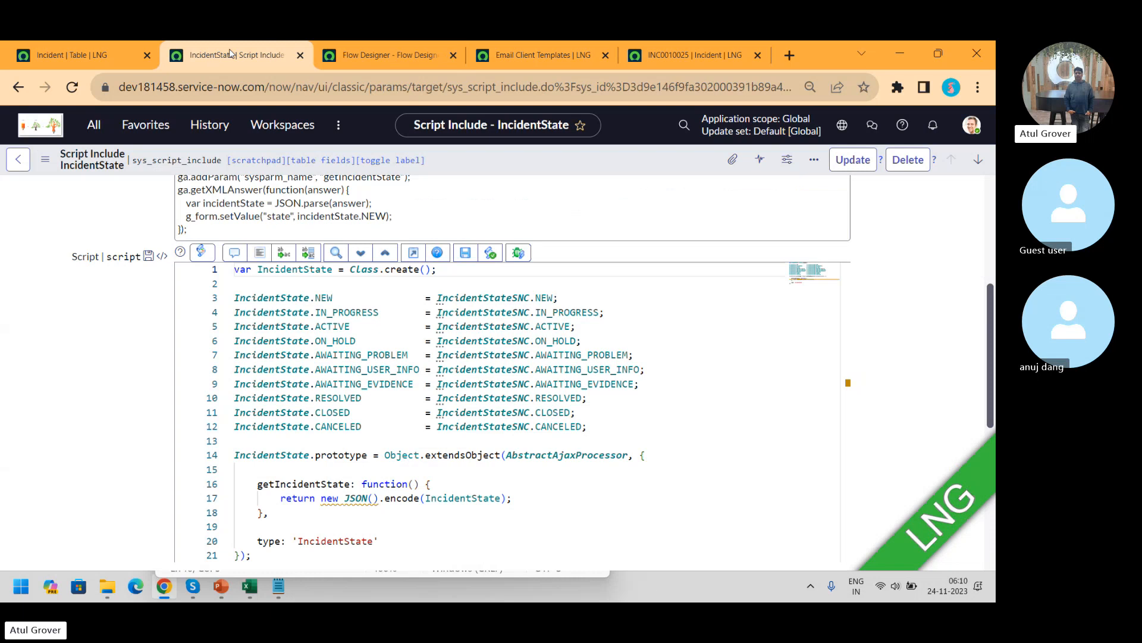
left_click(89, 129)
type("incide")
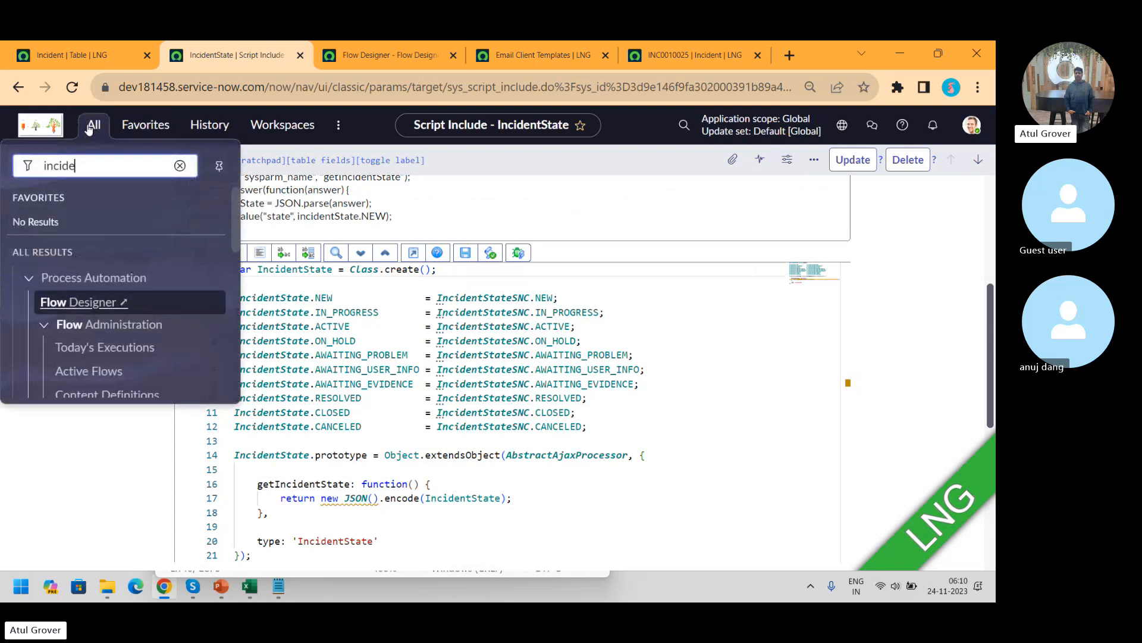
- Open the Incident Properties page and examine the number of days after which resolved incidents close automatically
type("nt p[")
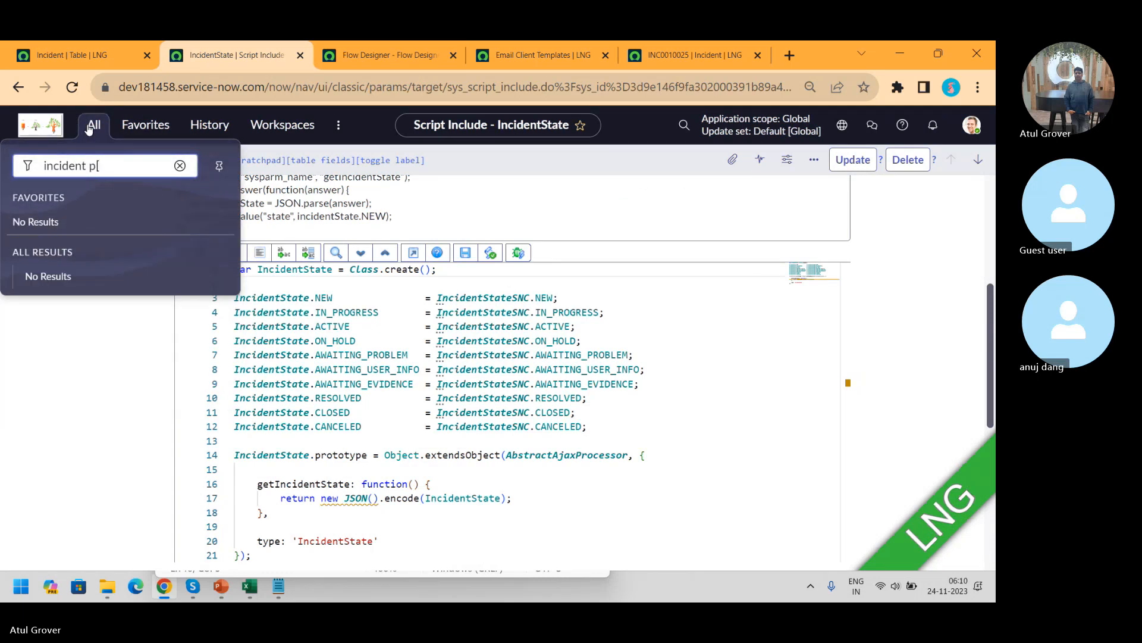
key("BackSpace")
type("ro")
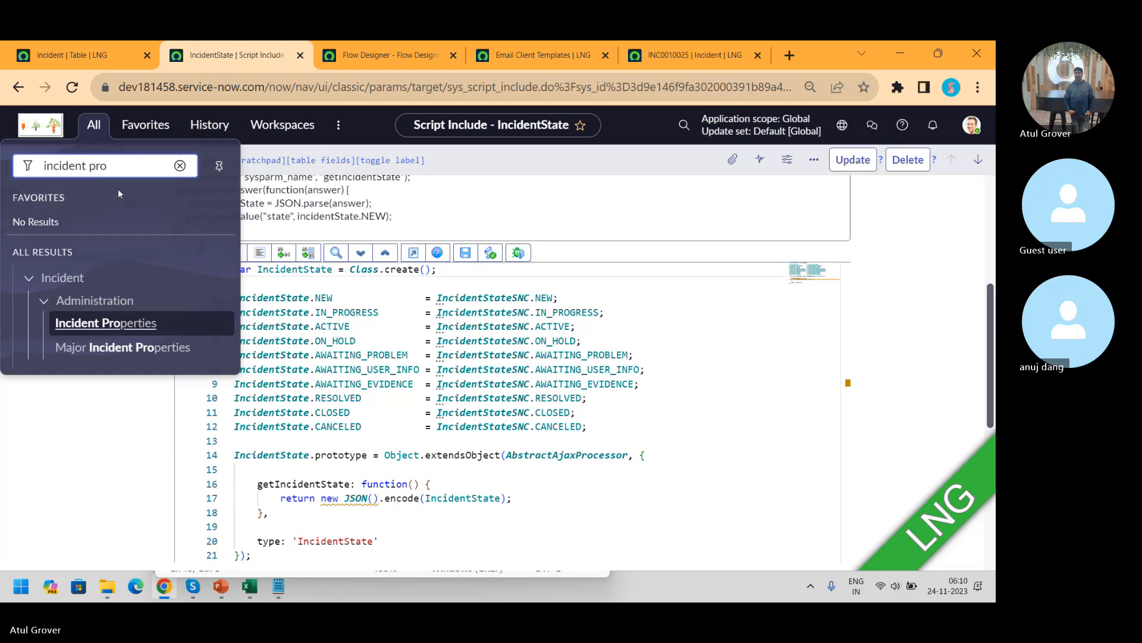
left_click(101, 324)
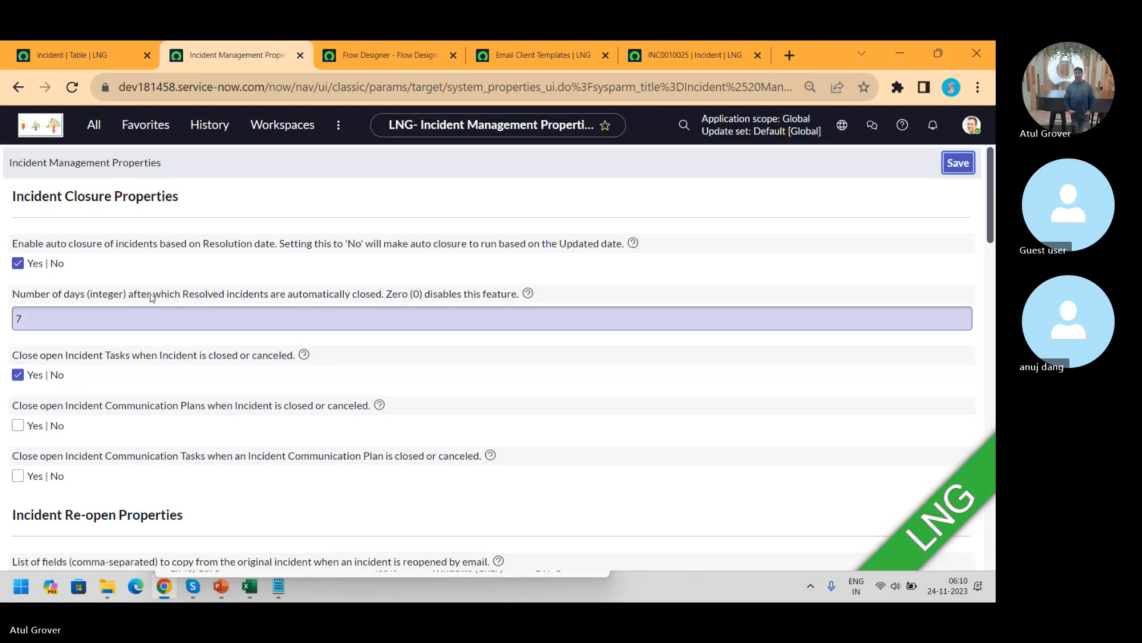
left_click_drag(151, 298, 443, 296)
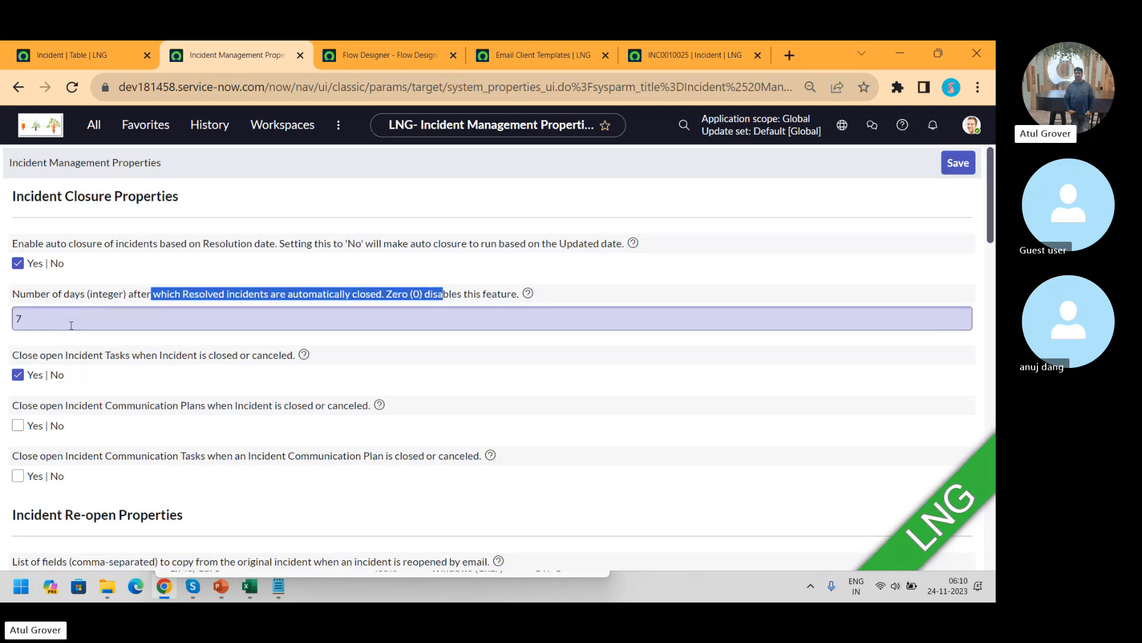
left_click_drag(71, 325, 3, 337)
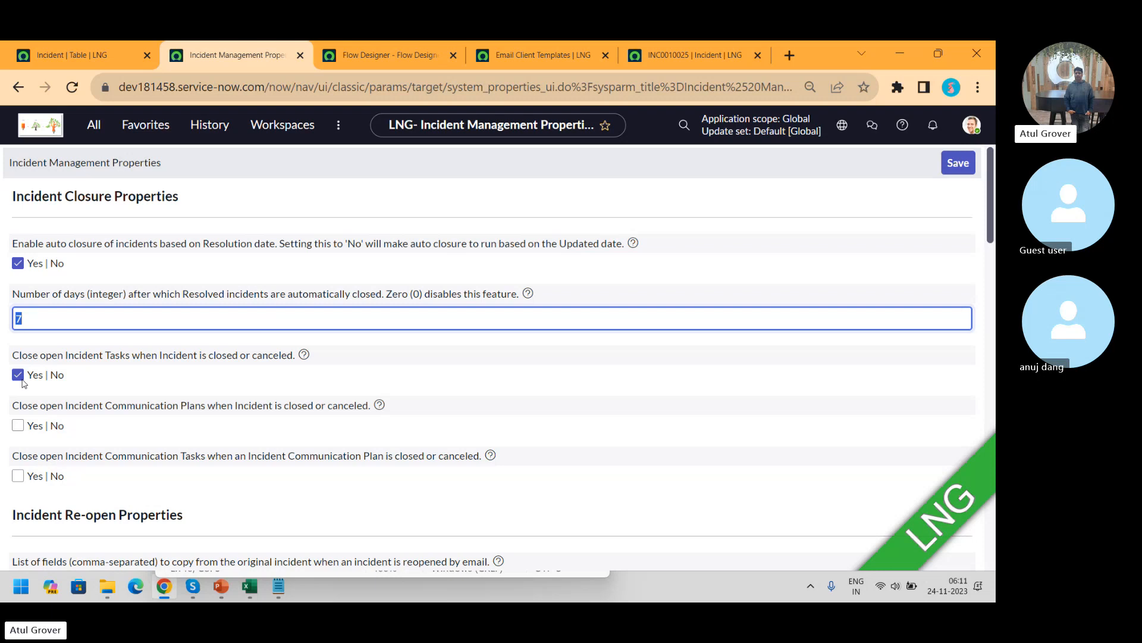
- Return to incident INC0010025 and examine its Resolution Information section
left_click(708, 55)
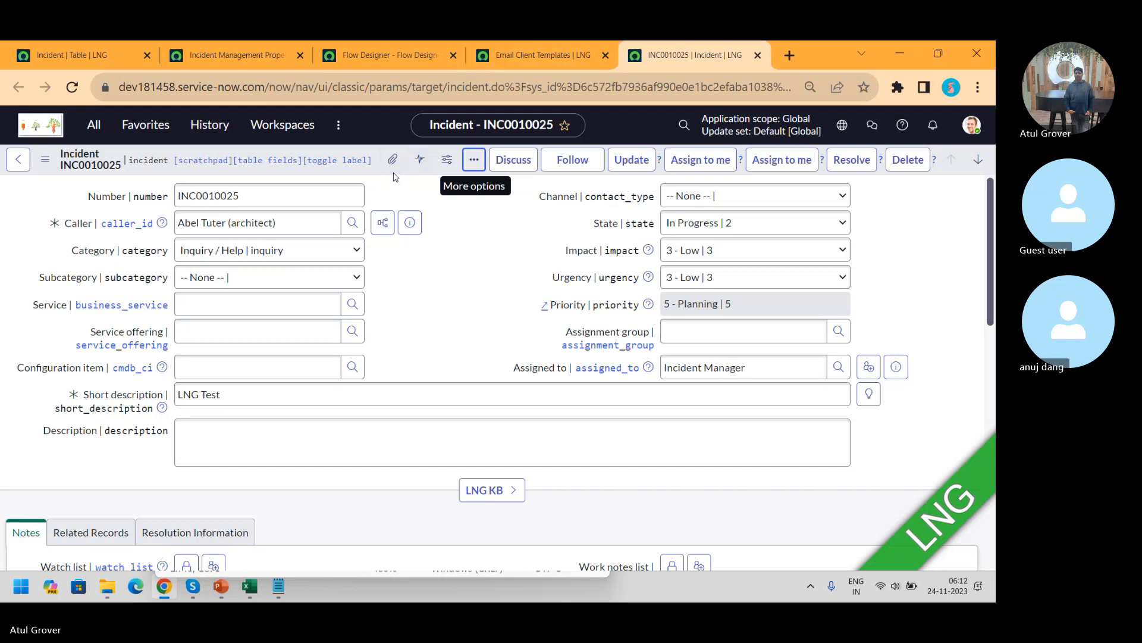
right_click(381, 172)
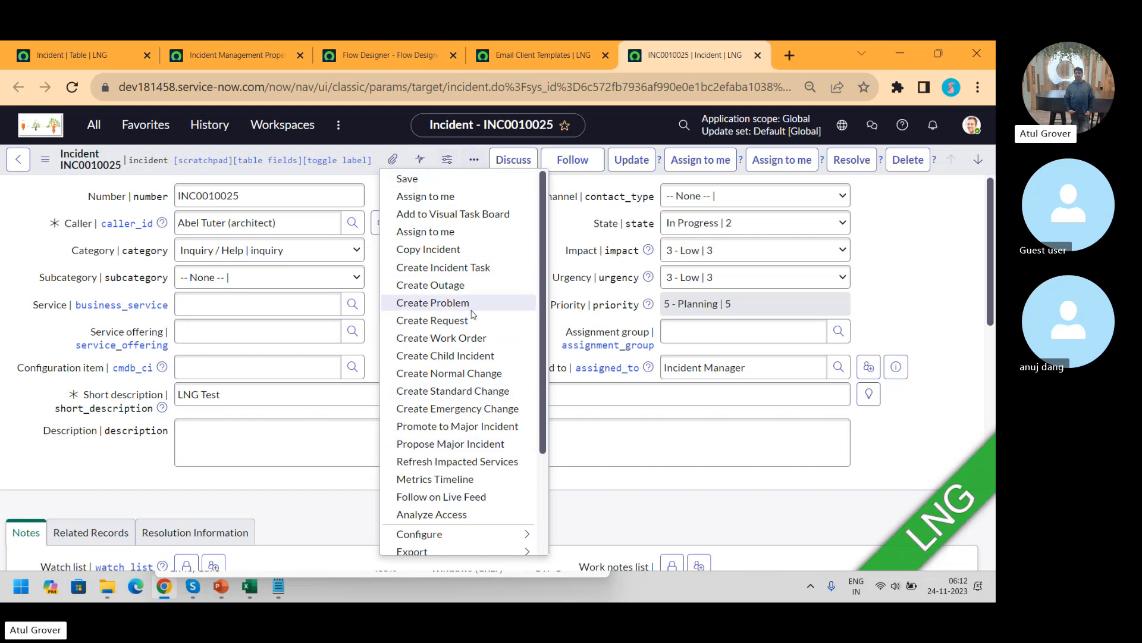
left_click(986, 221)
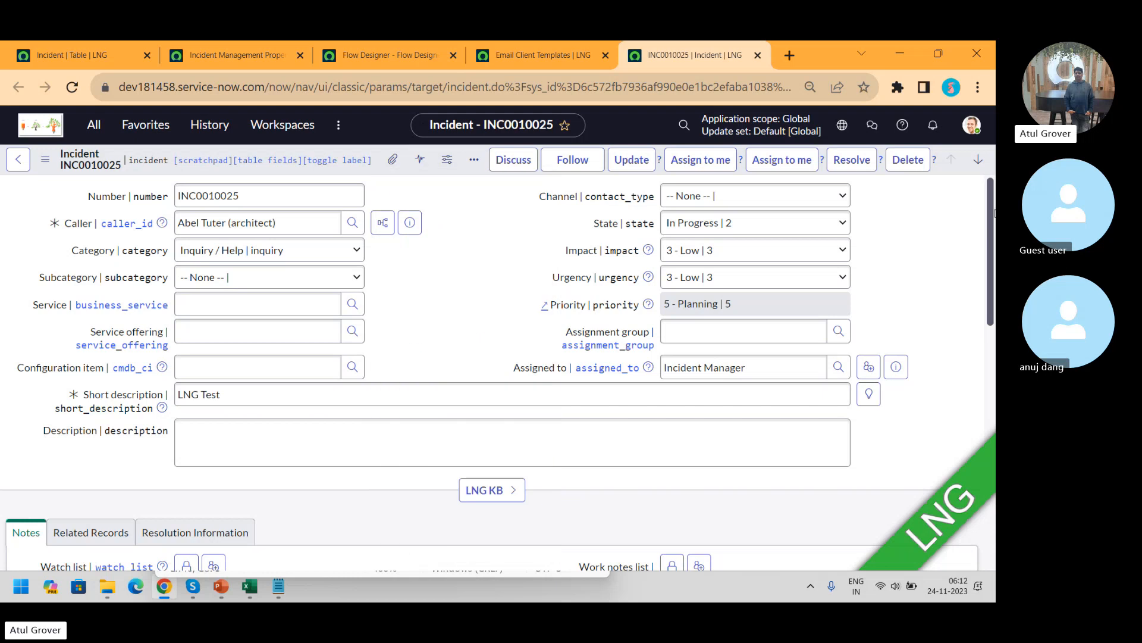
left_click_drag(987, 221, 987, 294)
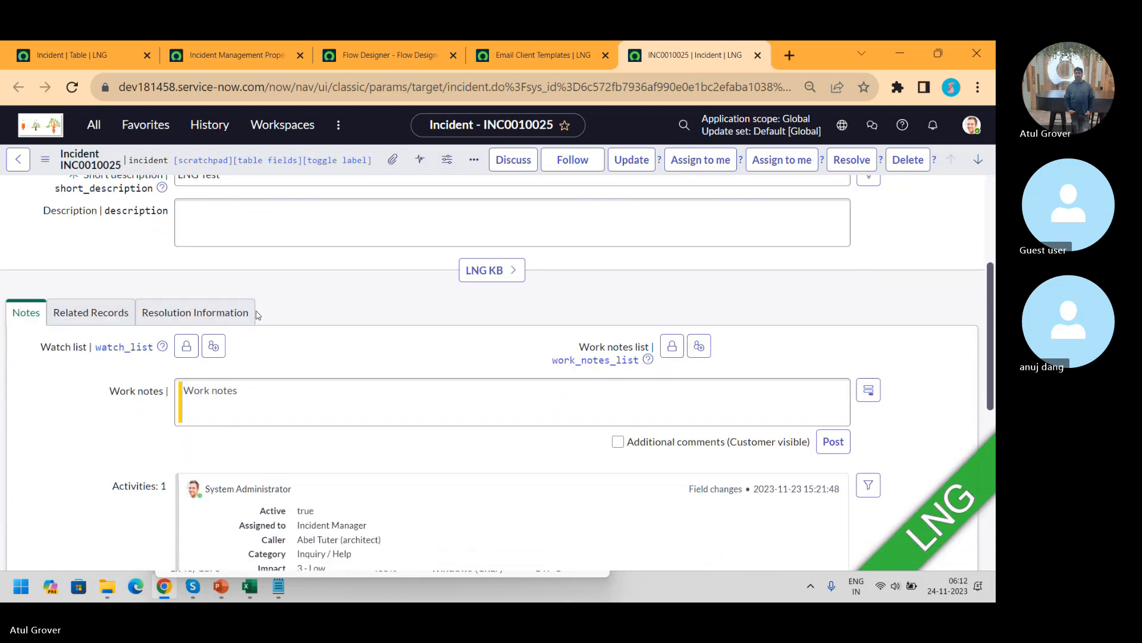
left_click(214, 316)
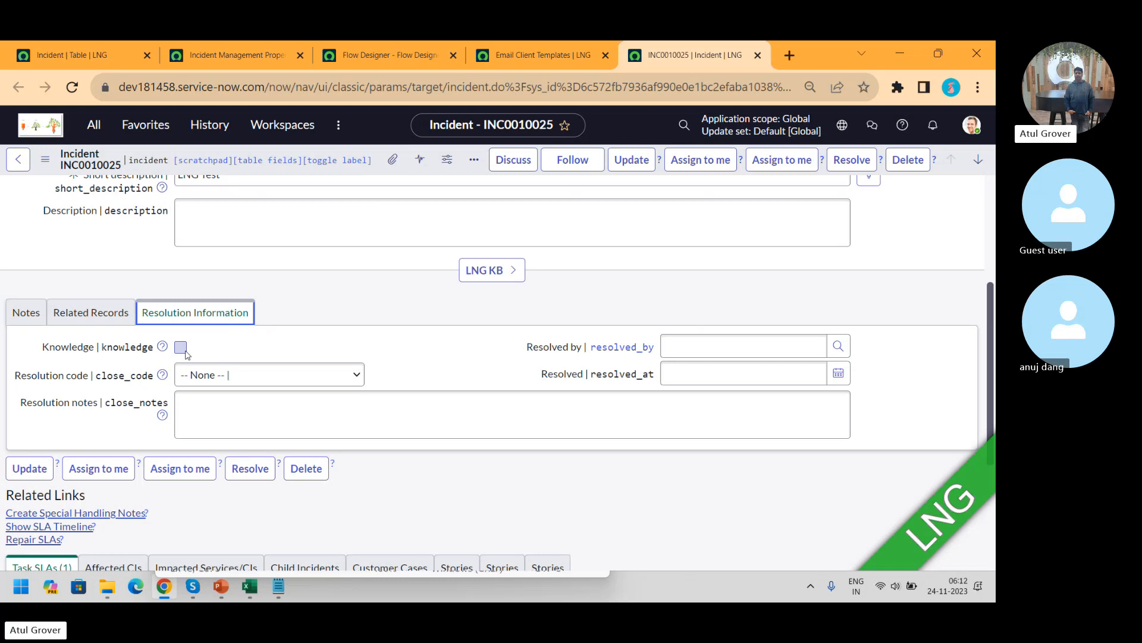
- Open the instance's Plugins page in place of the Incident table record
left_click(71, 55)
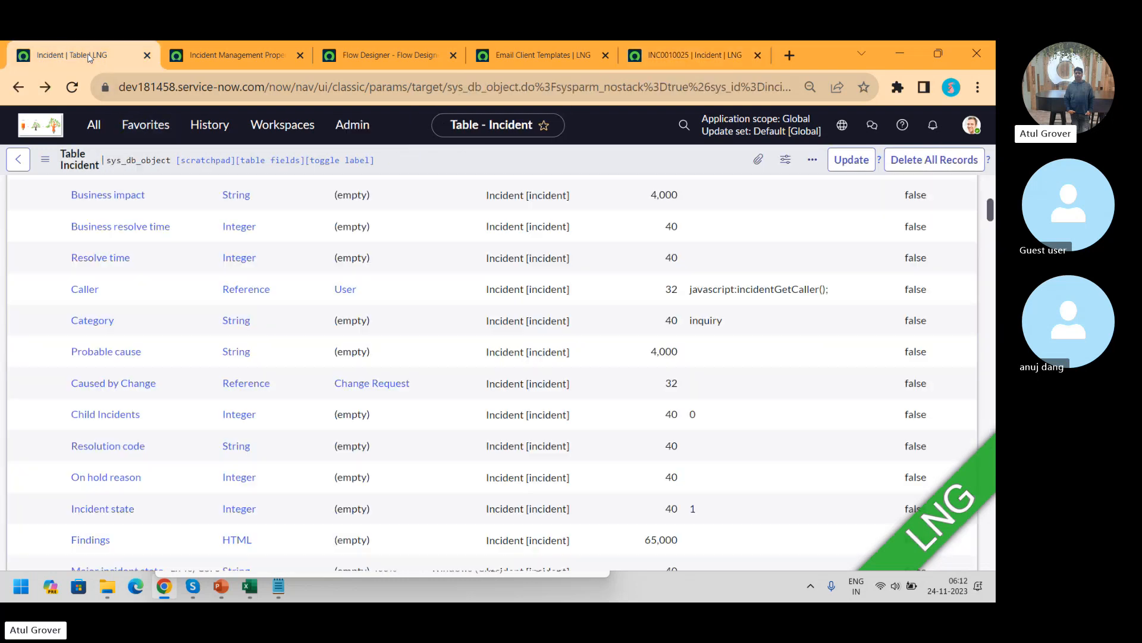
left_click(96, 125)
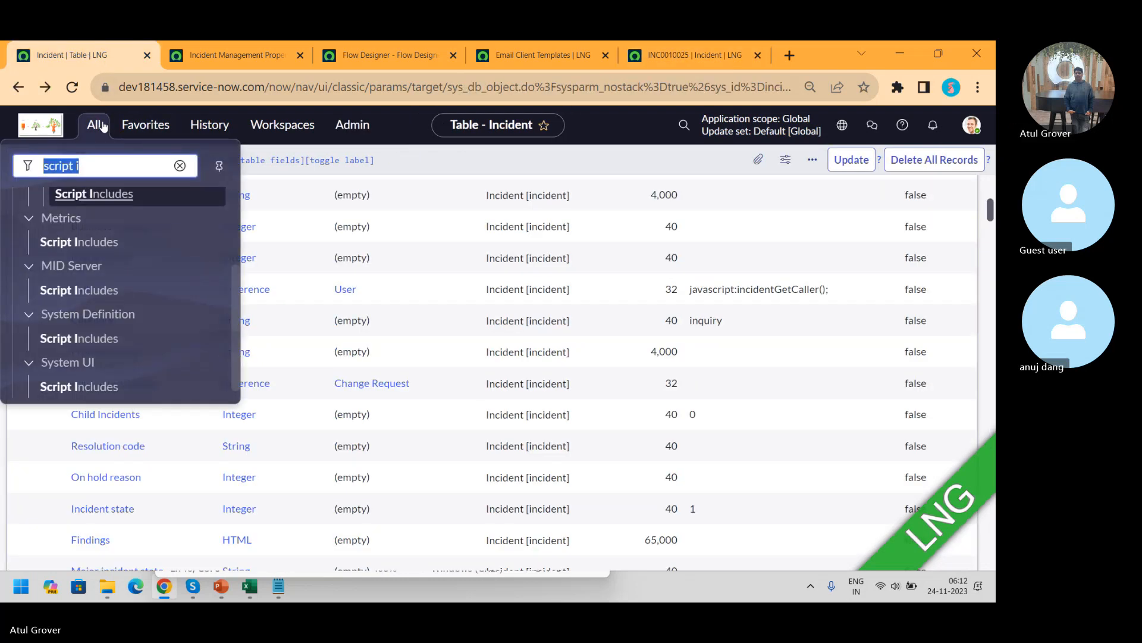
type("plugins")
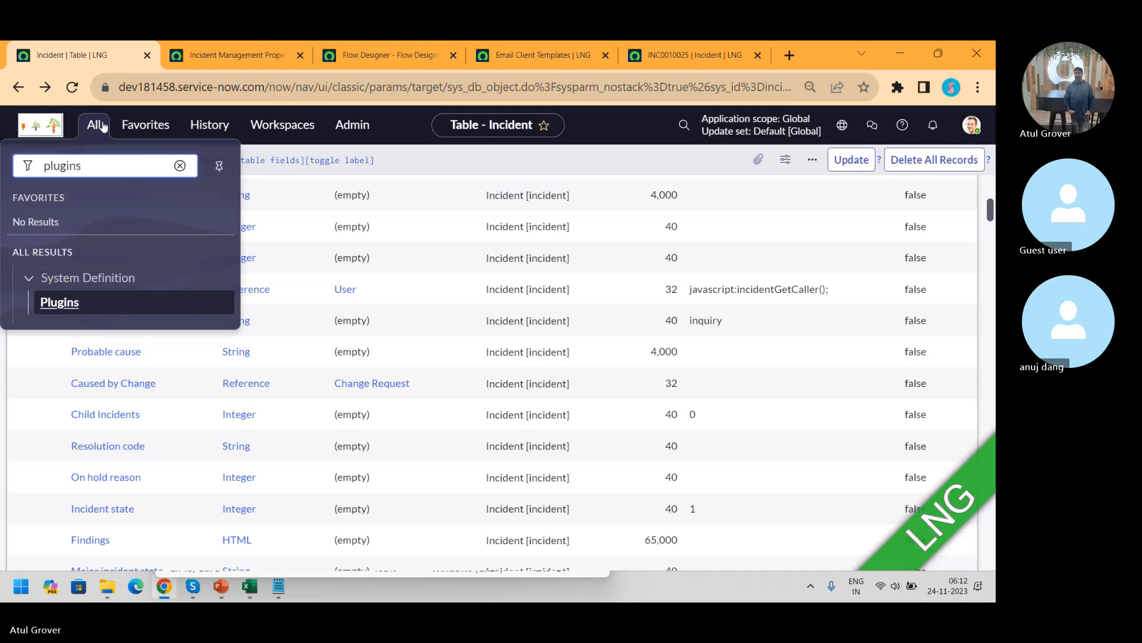
left_click(59, 303)
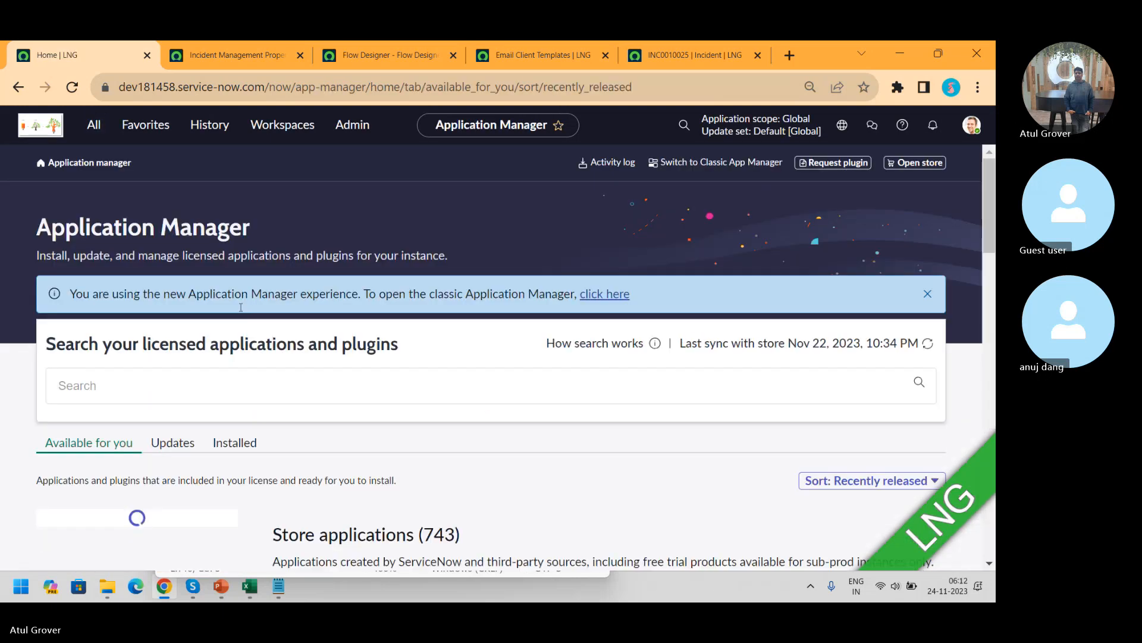
- Dismiss the Application Manager experience notice and search the licensed applications and plugins for "kcs integration"
left_click(180, 380)
type("kcs")
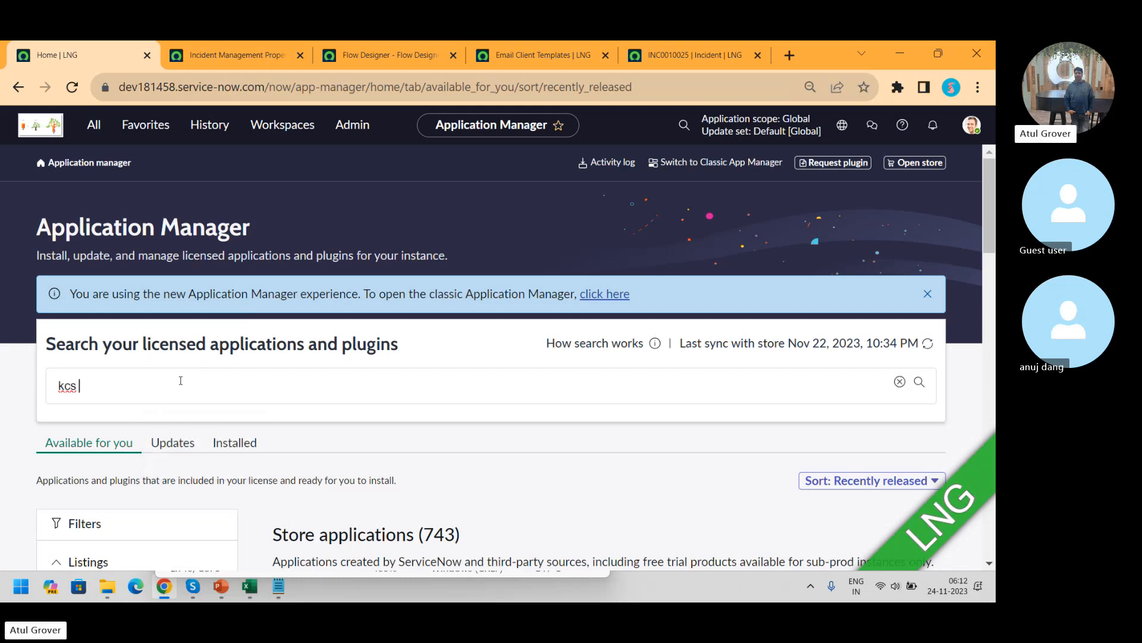
type(" inertgration")
key("Return")
left_click(928, 293)
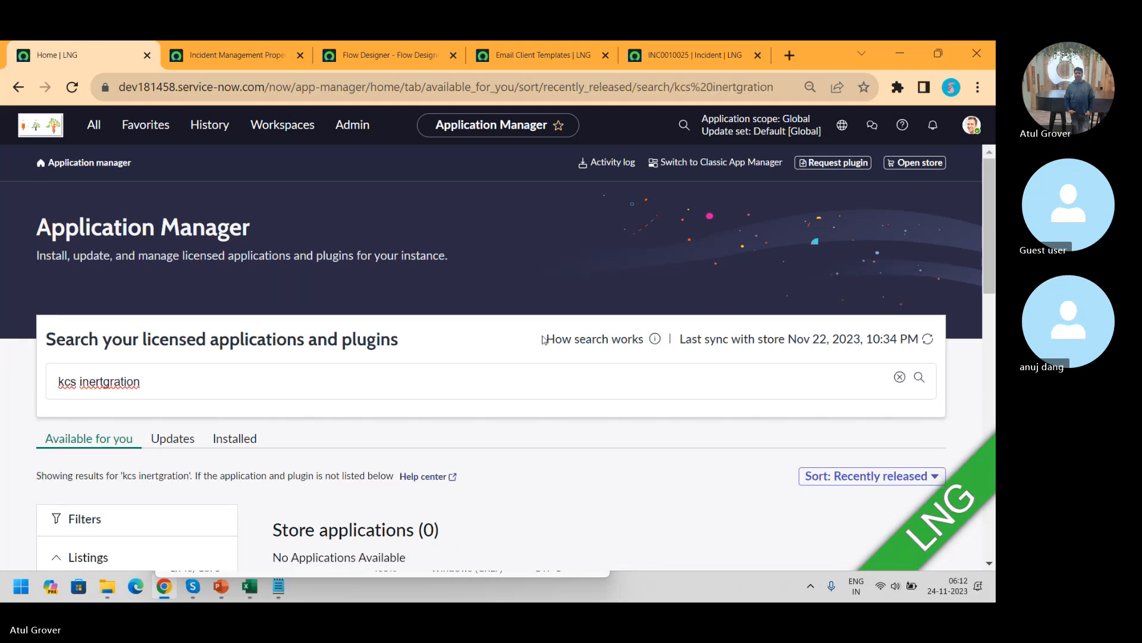
double_click(130, 380)
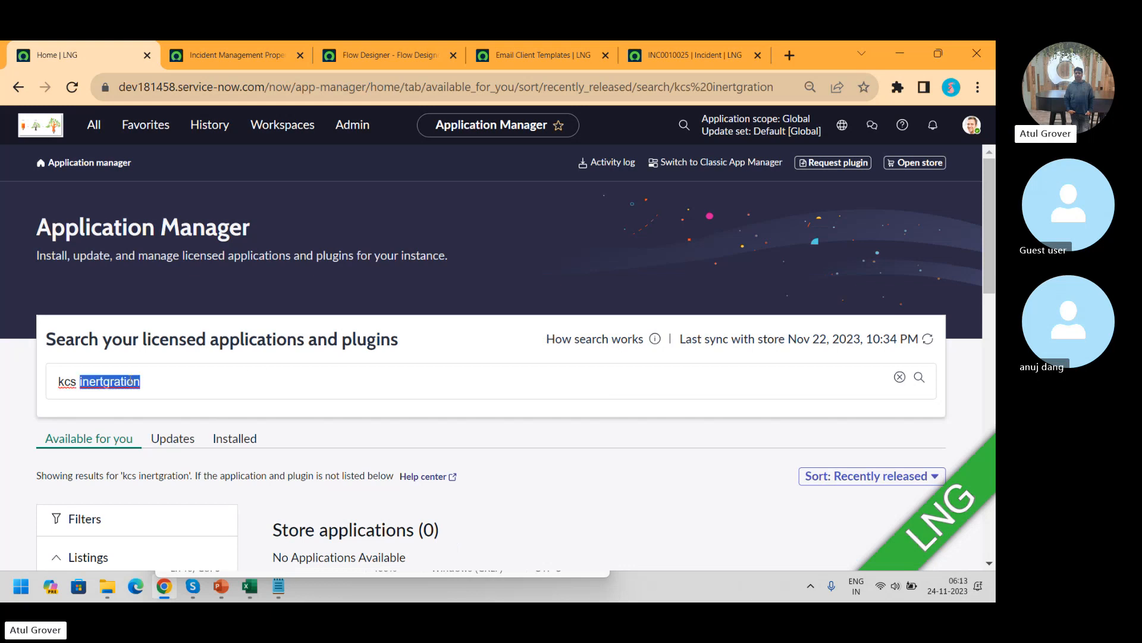
right_click(131, 381)
left_click(223, 140)
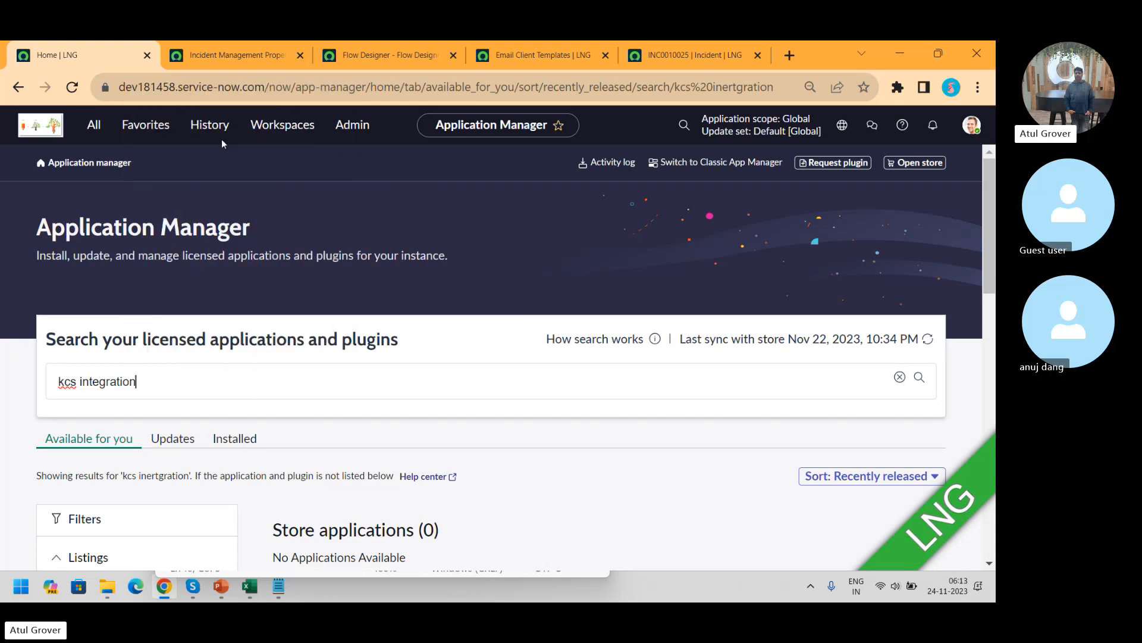
left_click(918, 378)
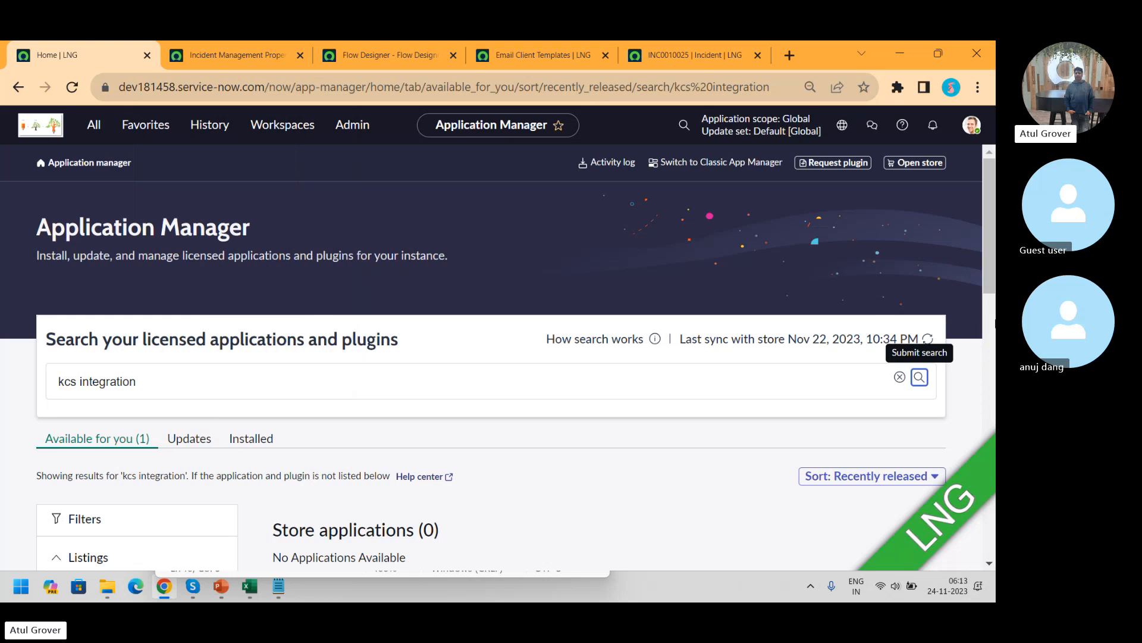
left_click_drag(991, 218, 993, 314)
scroll(994, 315, "down", 1)
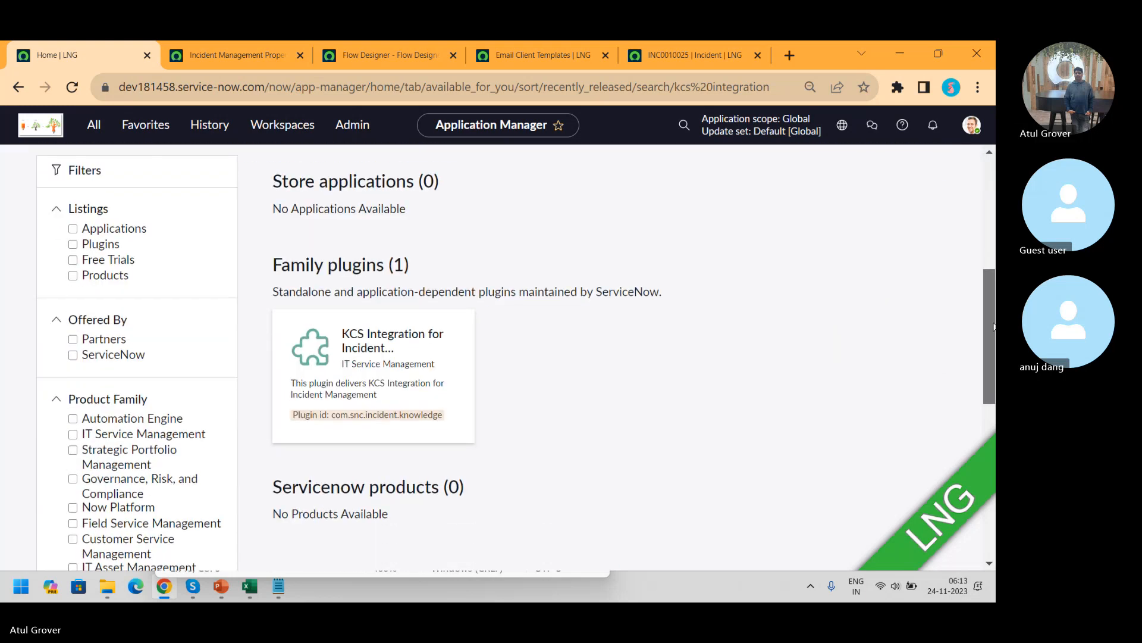
- Open the KCS Integration for Incident Management plugin and start its installation with the Install now option
left_click(402, 367)
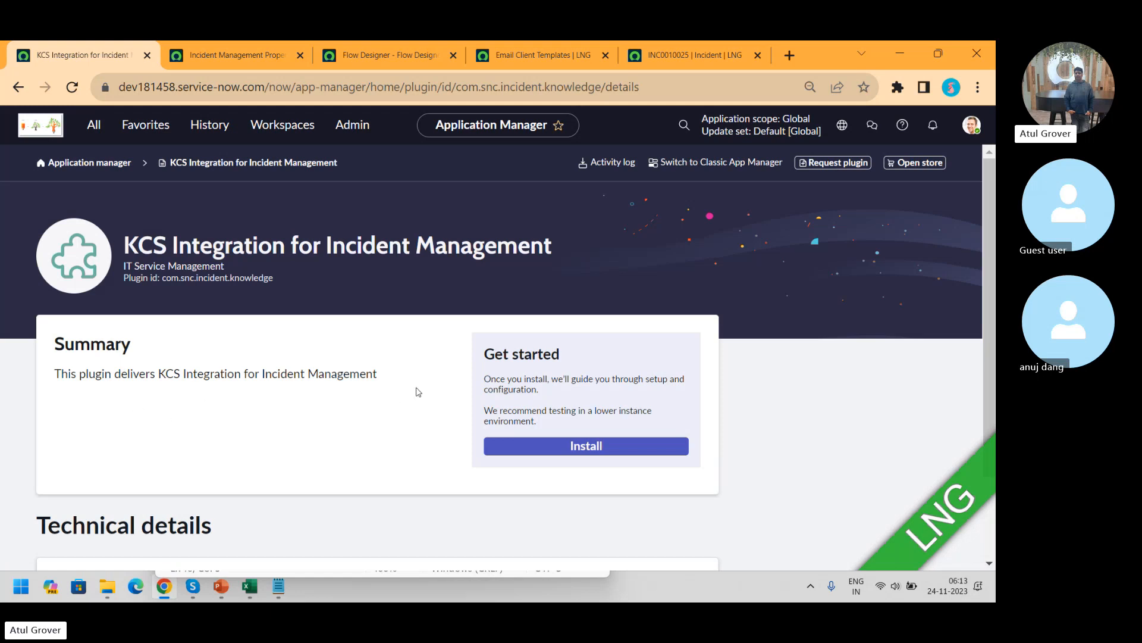
left_click(559, 451)
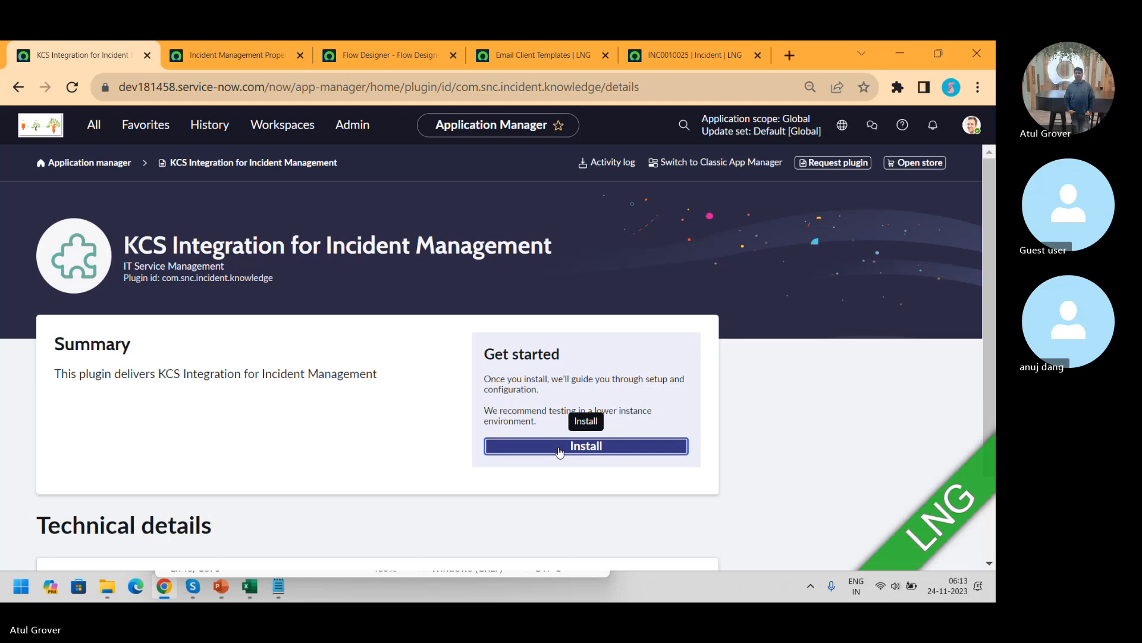
left_click(559, 450)
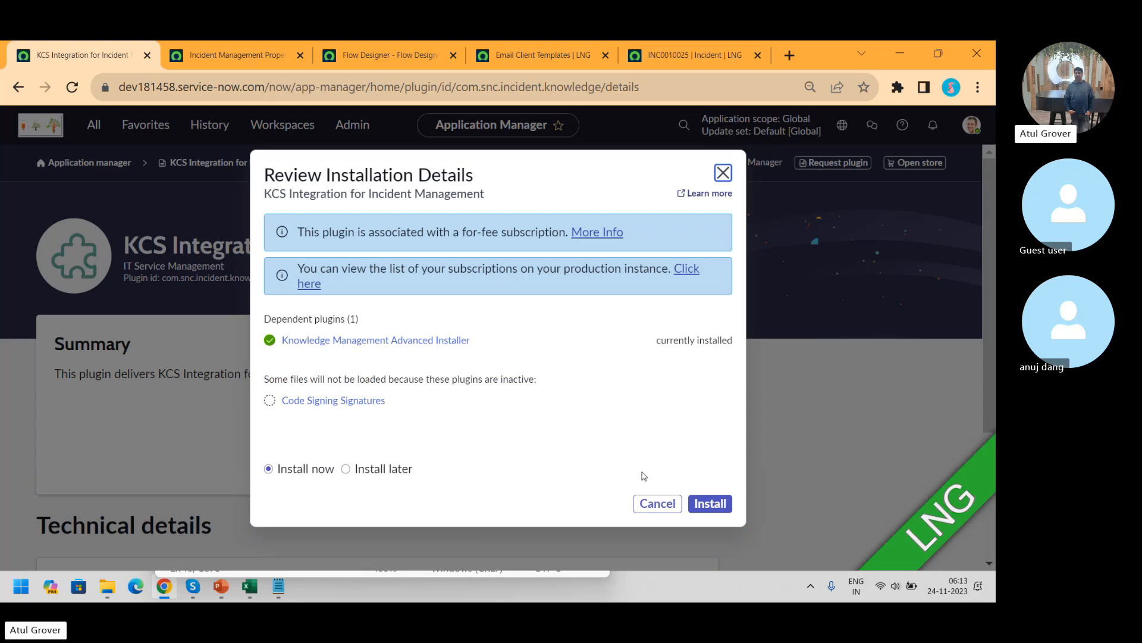
left_click(711, 504)
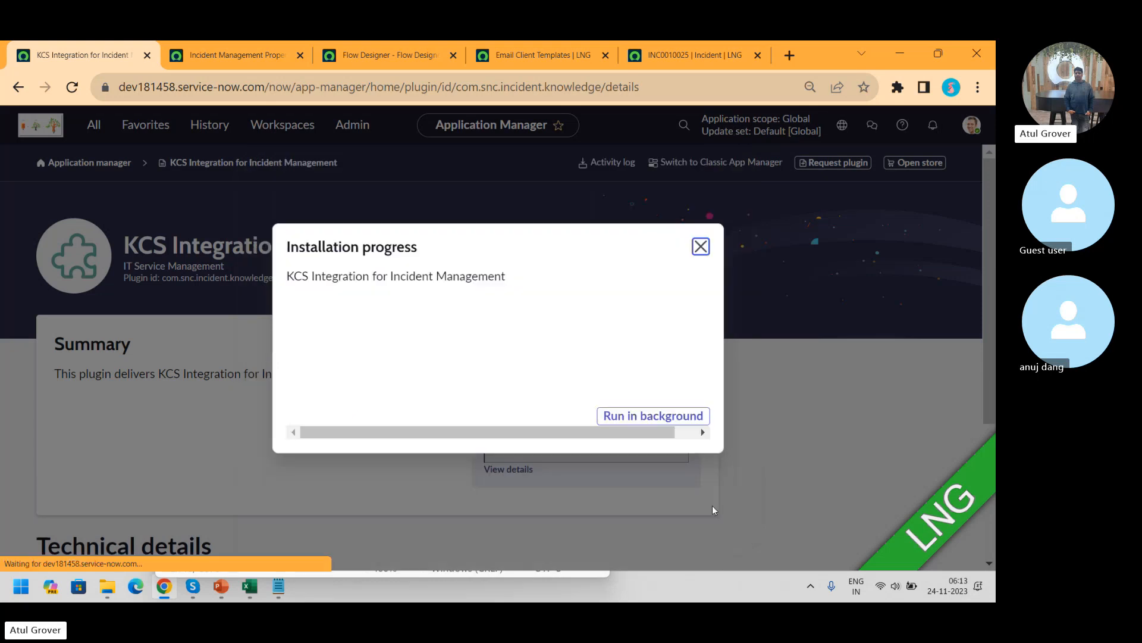
- Enable the Knowledge option in the Resolution Information of incident INC0010025
left_click(695, 57)
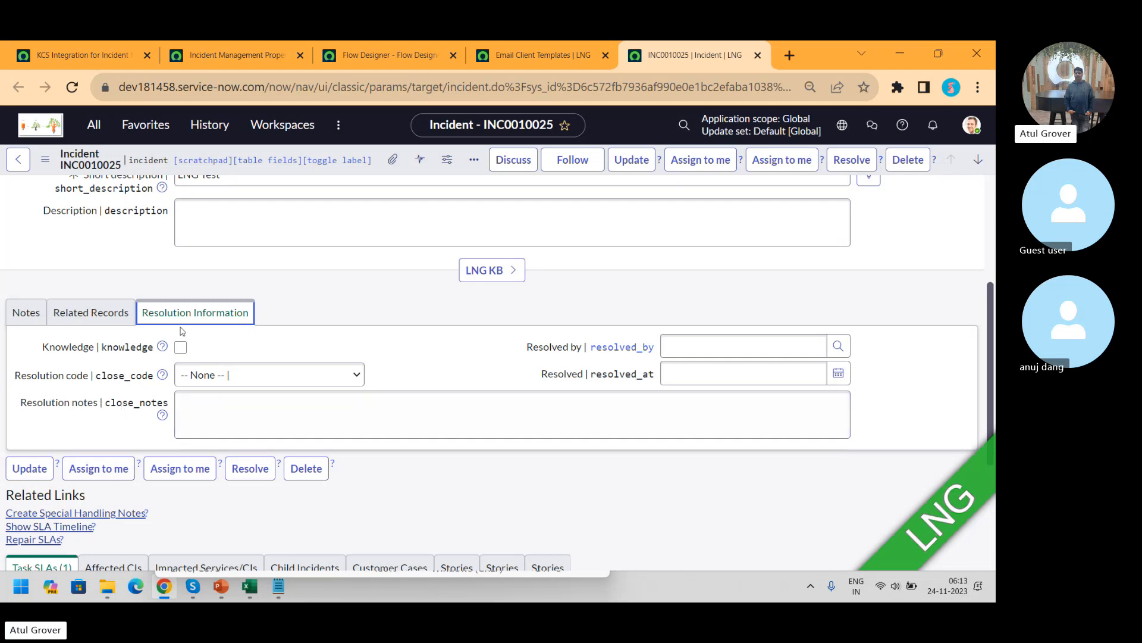
left_click(181, 347)
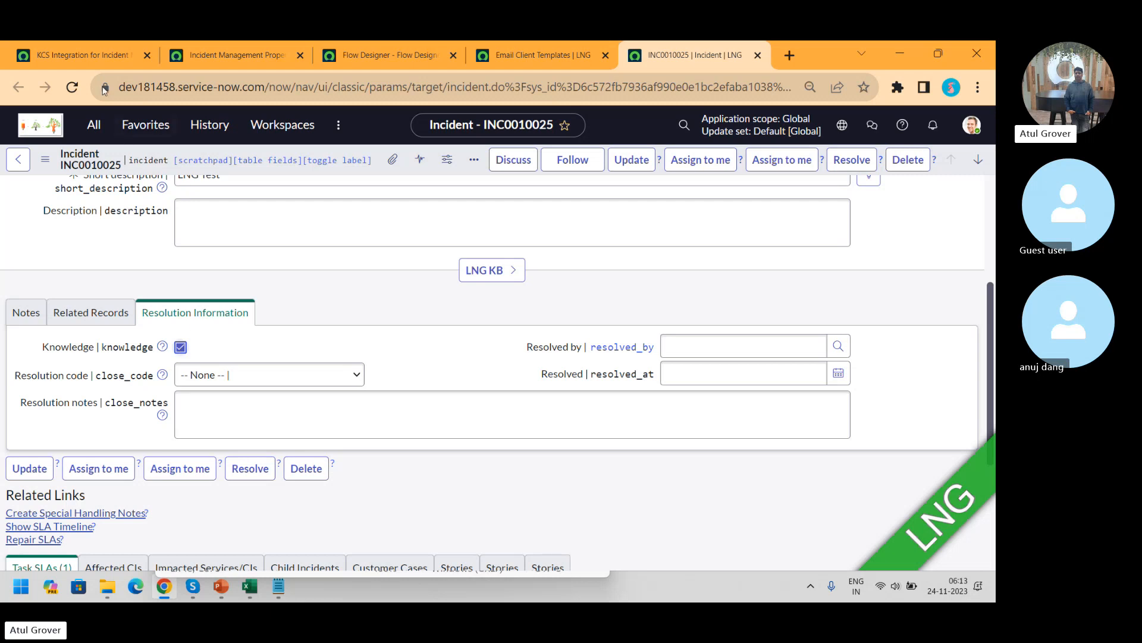
- View the details of the KCS plugin installation, and reload the form of incident INC0010025, discarding its unsaved changes
left_click(108, 65)
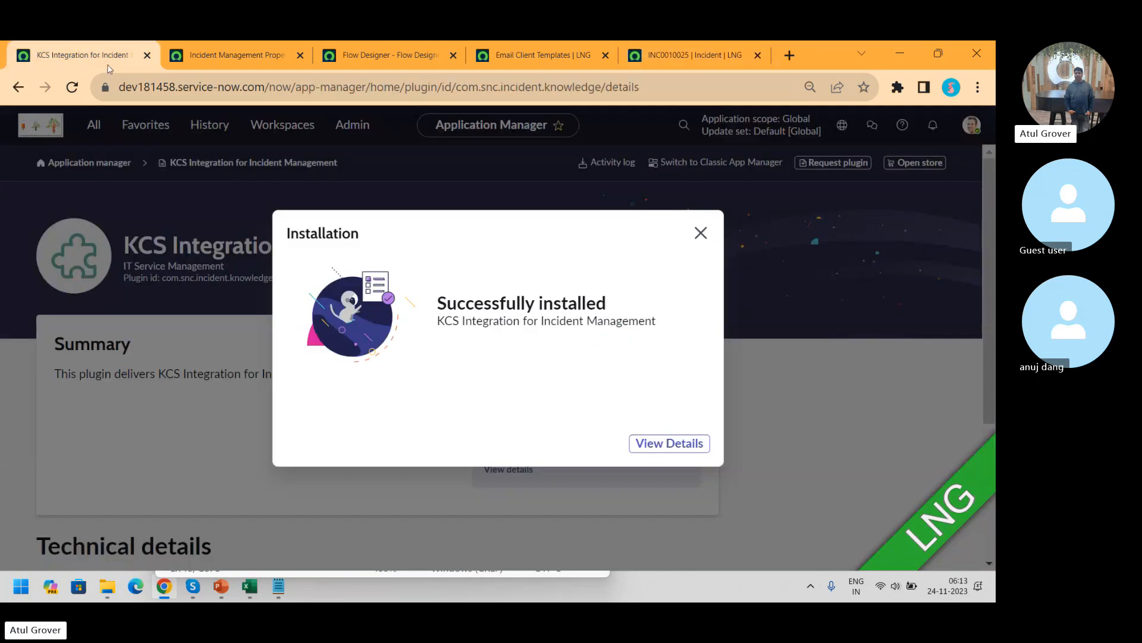
left_click(654, 445)
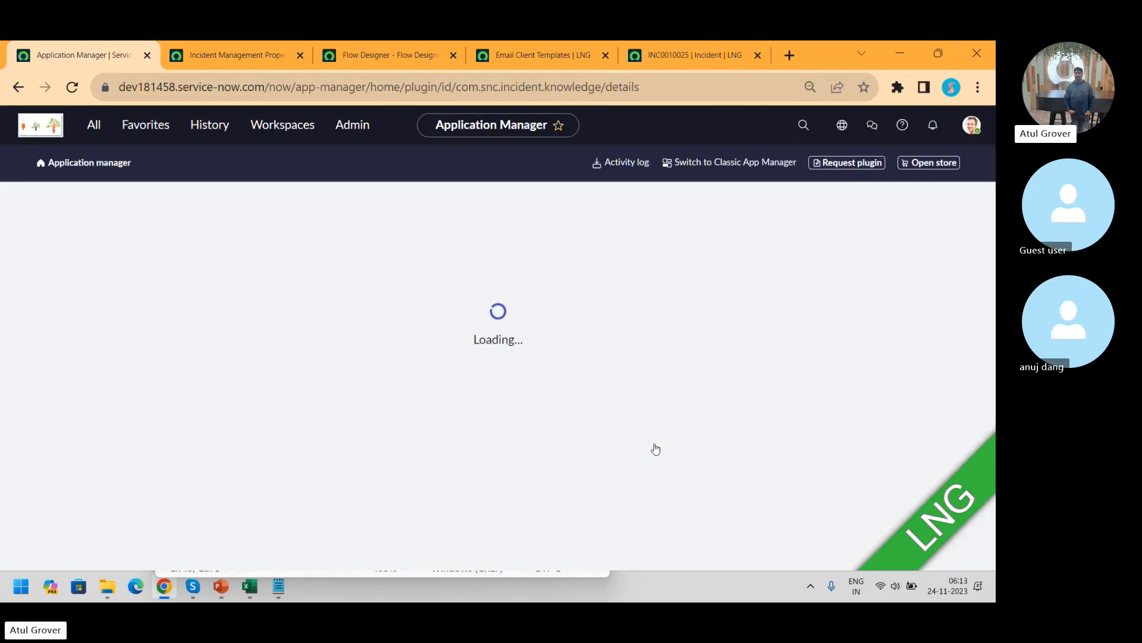
left_click(699, 56)
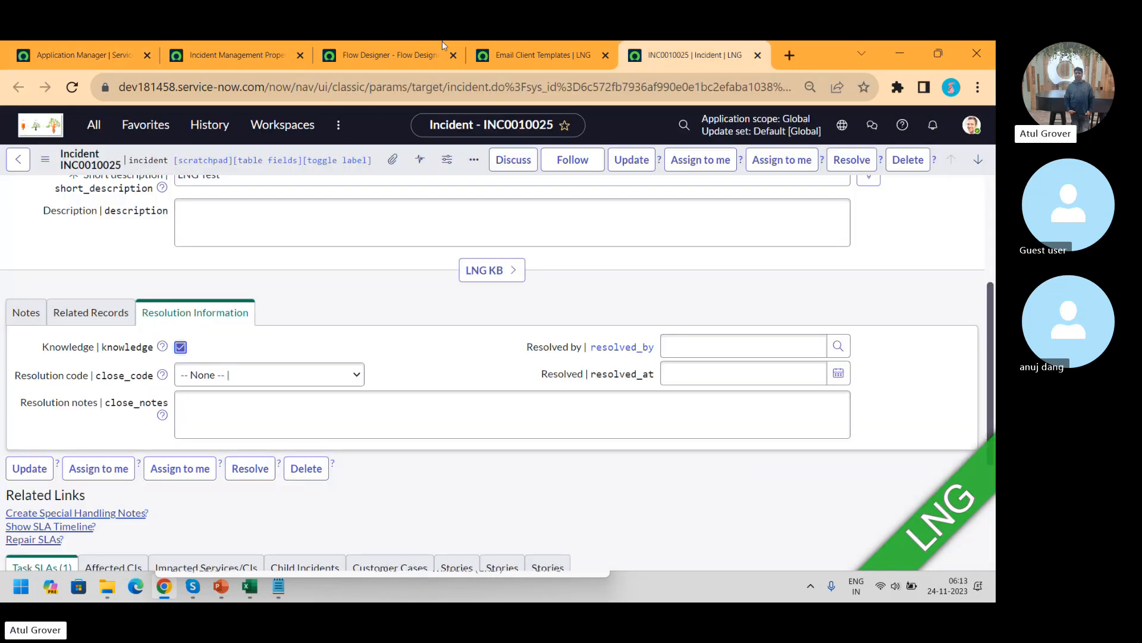
left_click(72, 87)
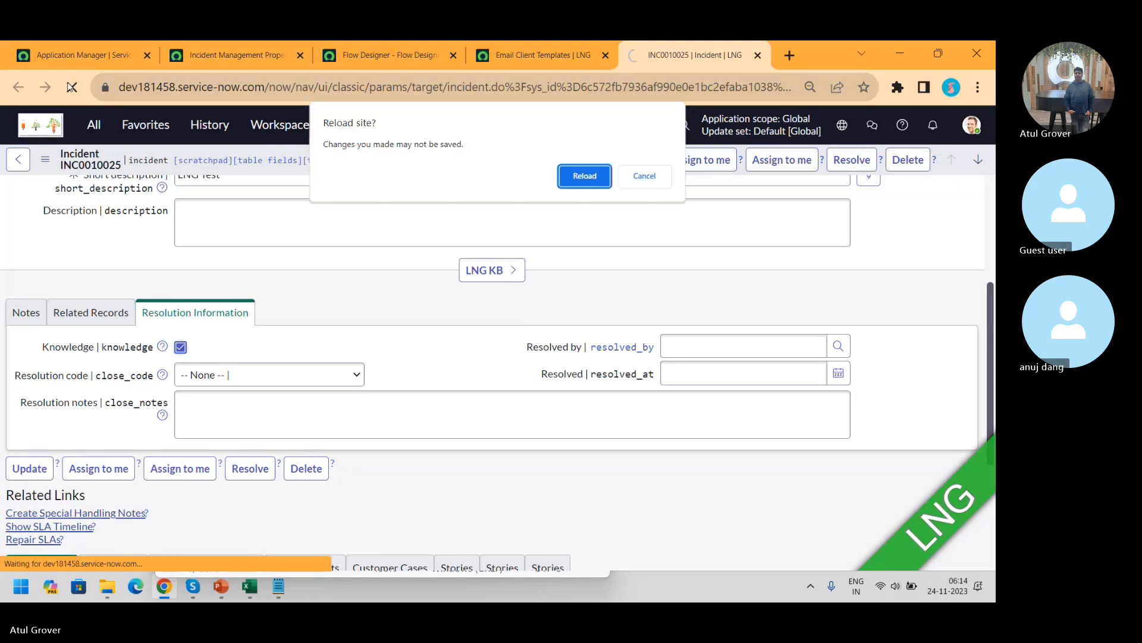
left_click(570, 176)
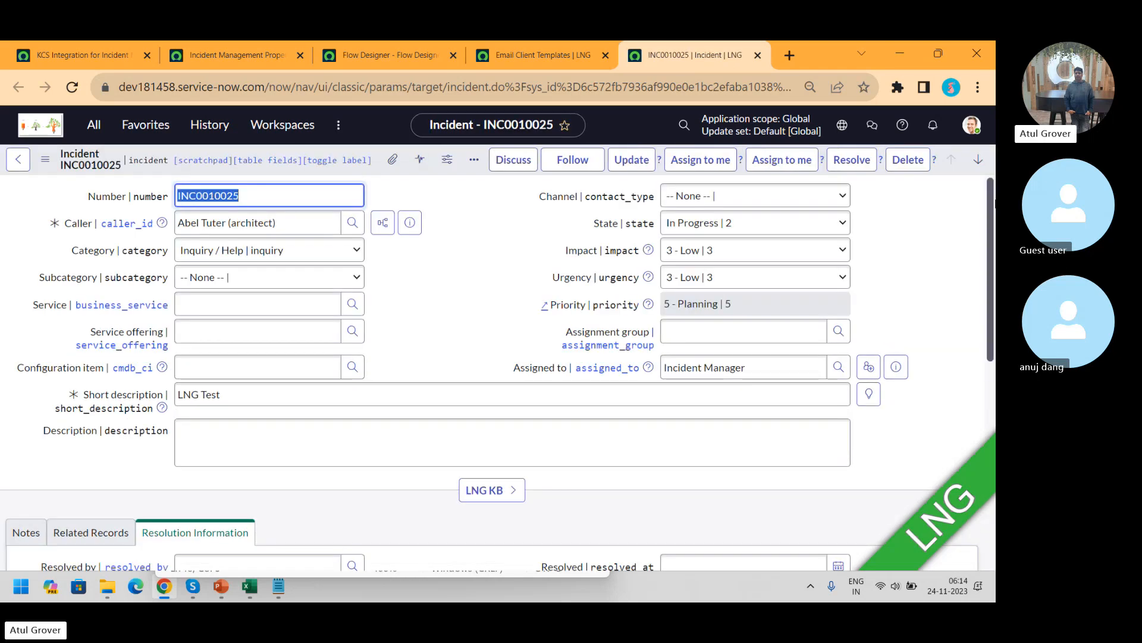
- Review the incident's Resolution Information fields and set its state to Resolved
scroll(489, 373, "down", 5)
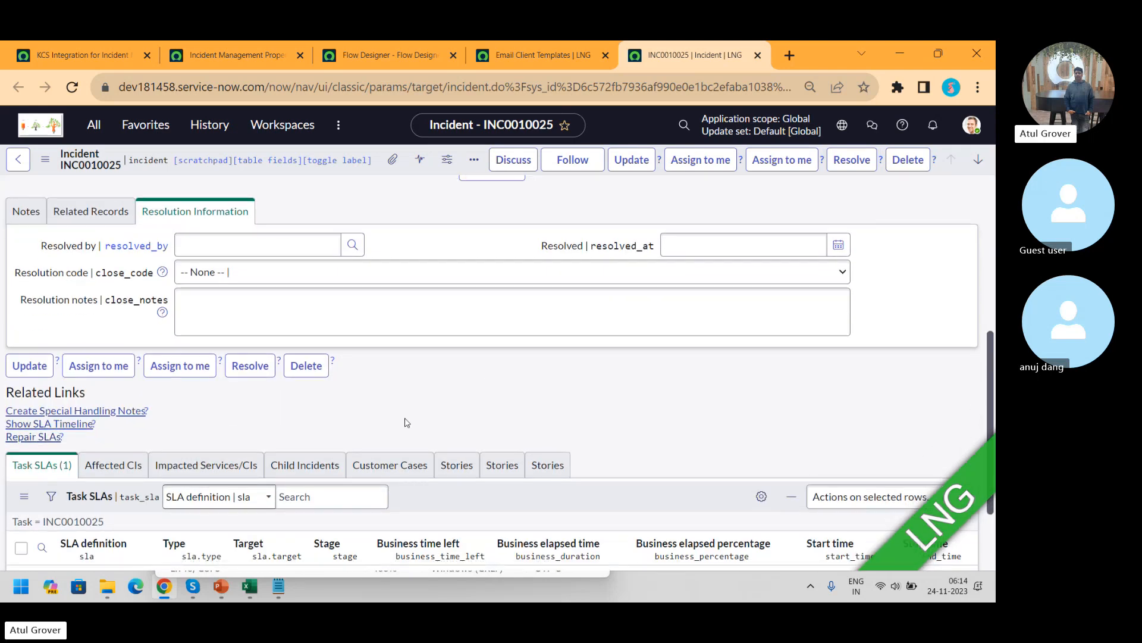
scroll(992, 378, "up", 5)
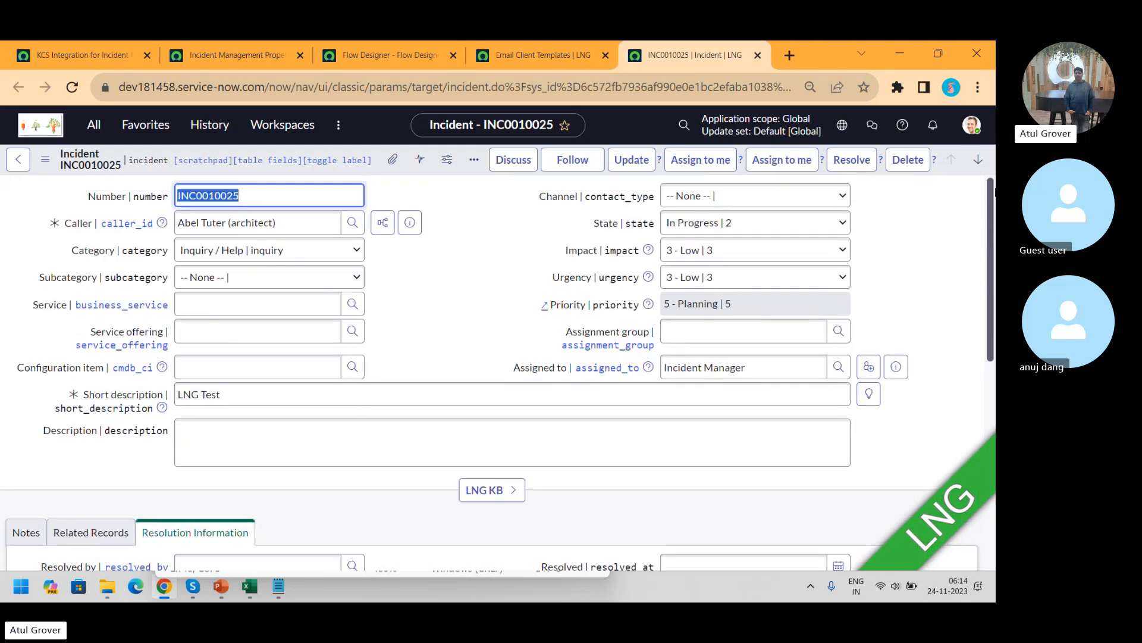
left_click(840, 223)
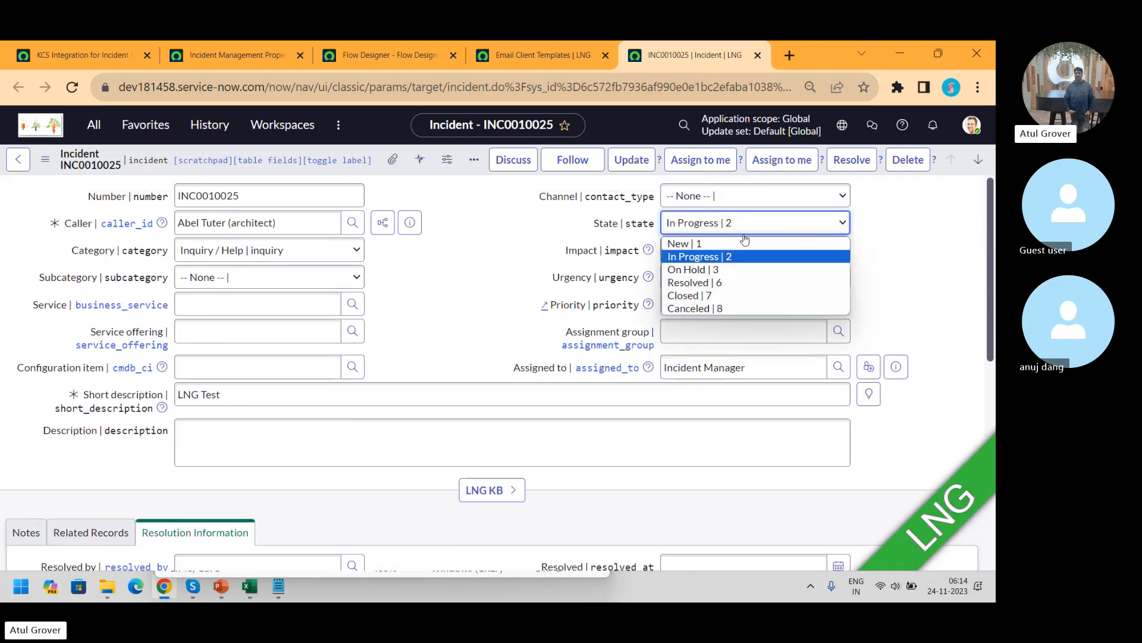
left_click(714, 283)
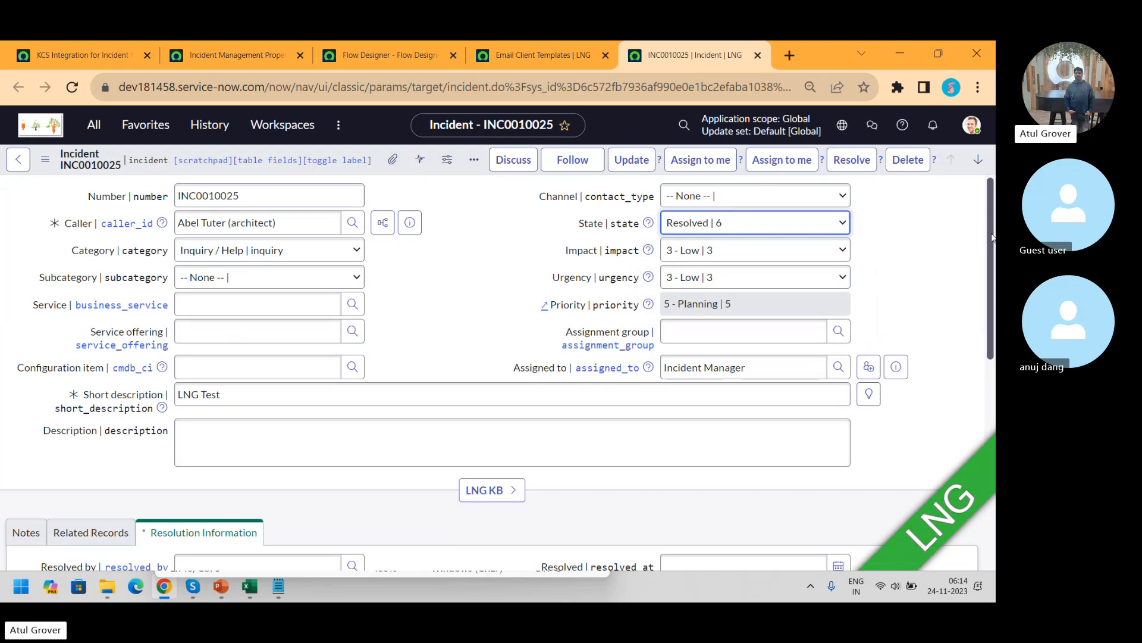
- Set incident INC0010025's resolution code to Known error, enter the resolution notes "zdfsdf", and save the record
left_click_drag(990, 236, 988, 365)
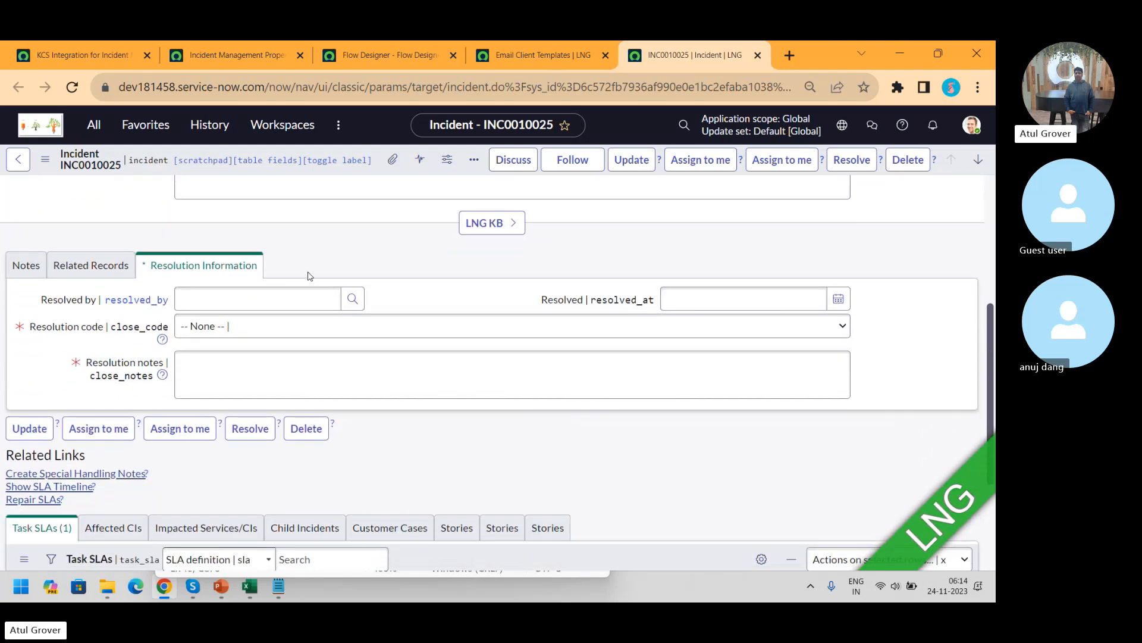
left_click(228, 326)
left_click(228, 370)
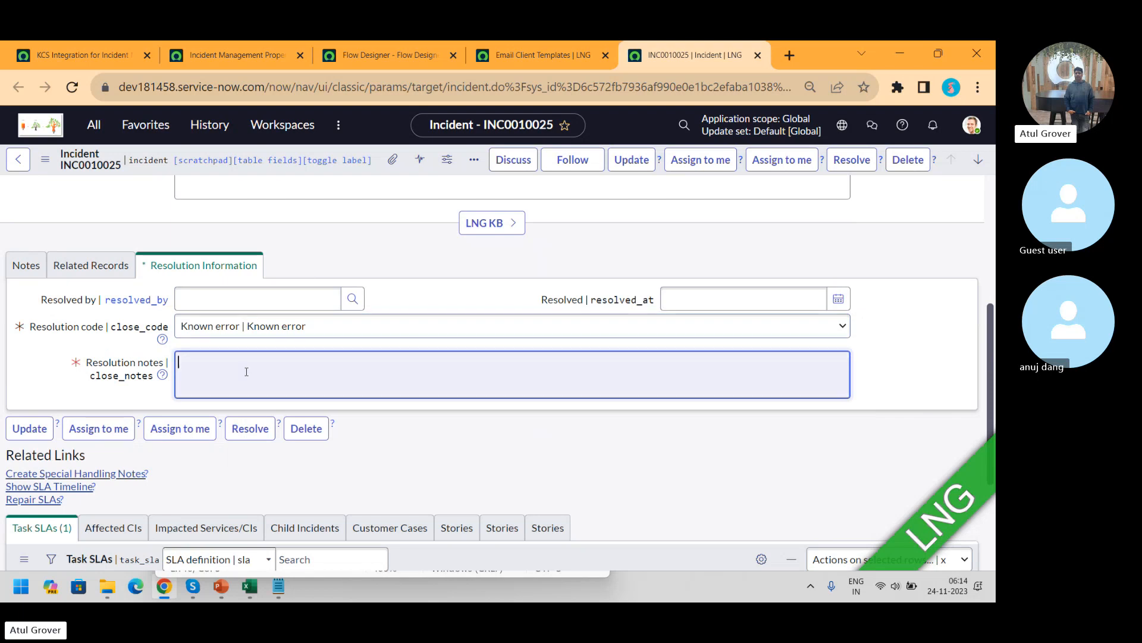
type("zdfsdf")
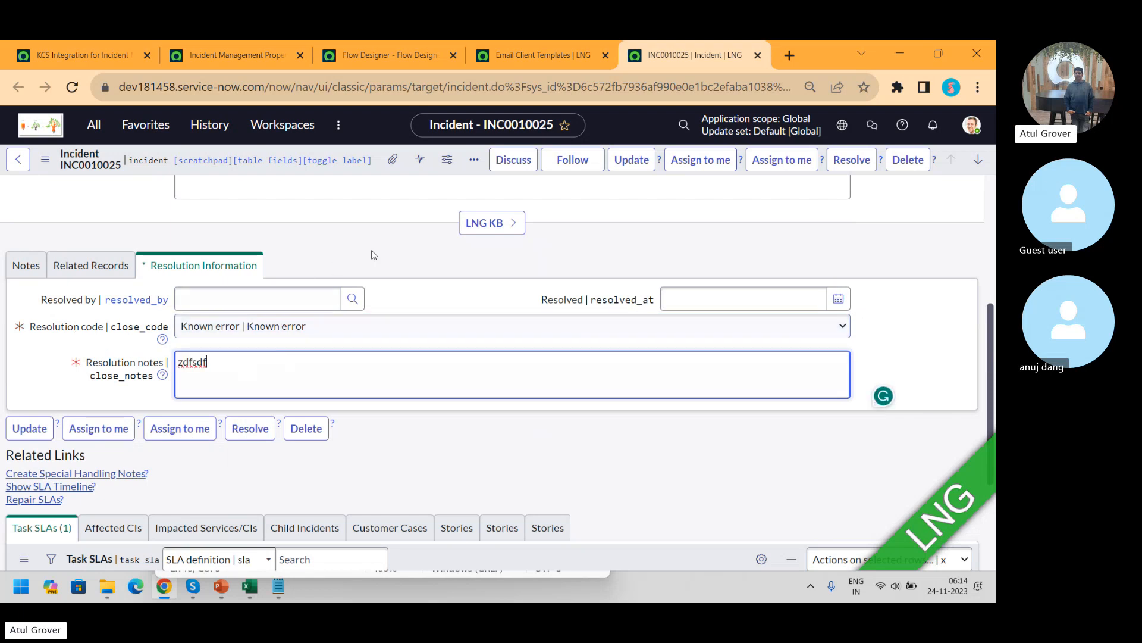
right_click(409, 171)
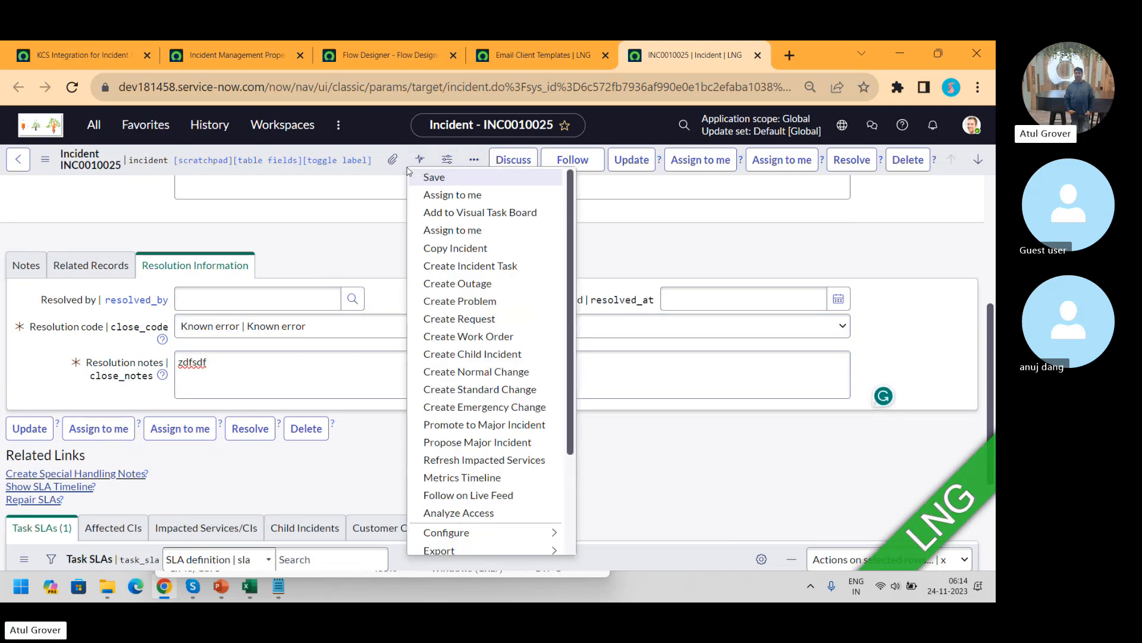
left_click(430, 177)
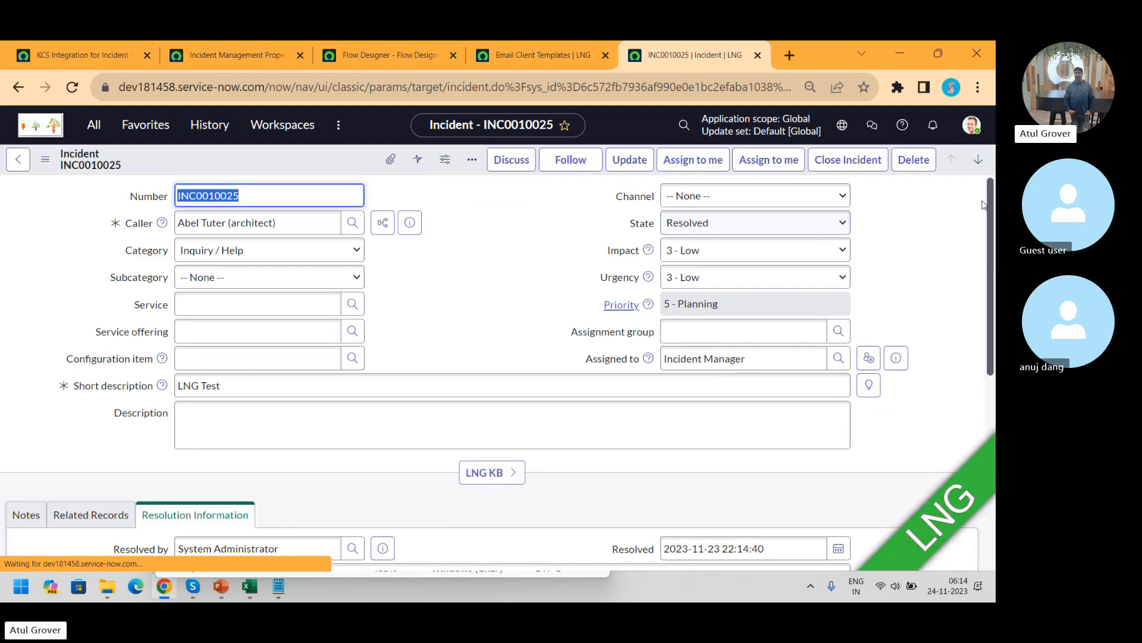
- Start a knowledge article from the resolved incident with Create Knowledge and review its Issue, Resolution and header fields
left_click_drag(988, 200, 995, 324)
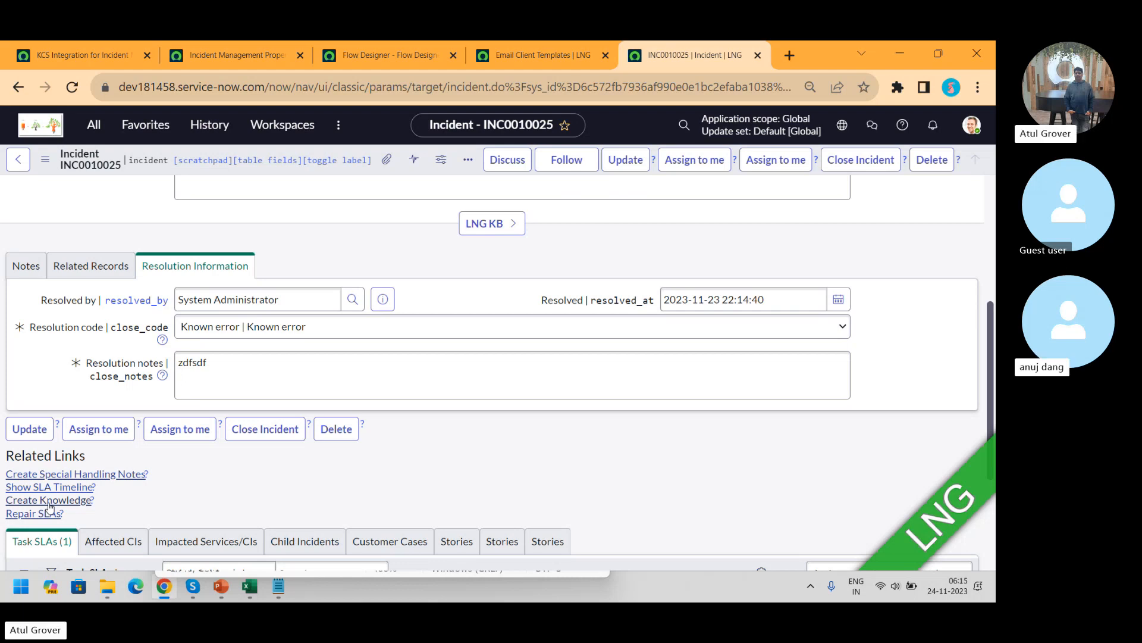
left_click(50, 500)
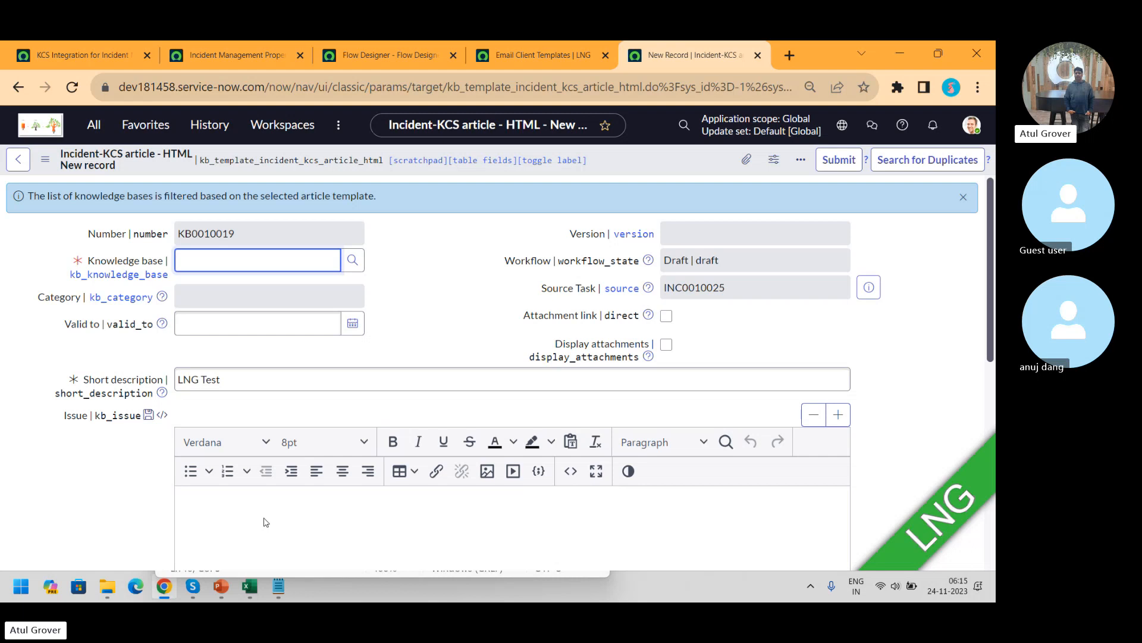
left_click_drag(992, 282, 991, 355)
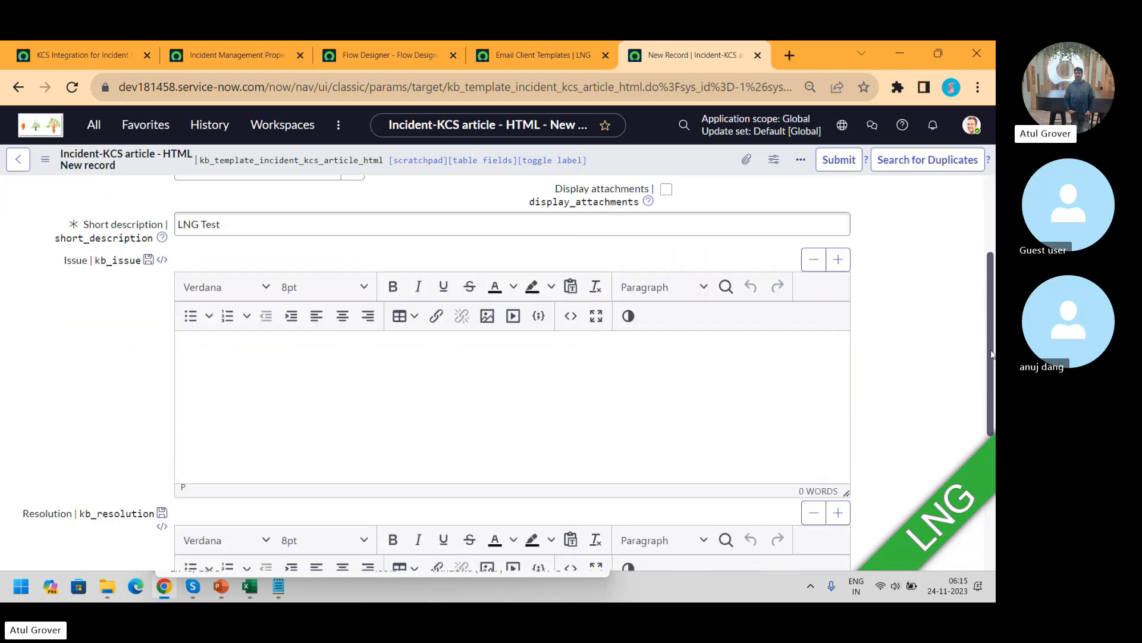
scroll(992, 355, "down", 4)
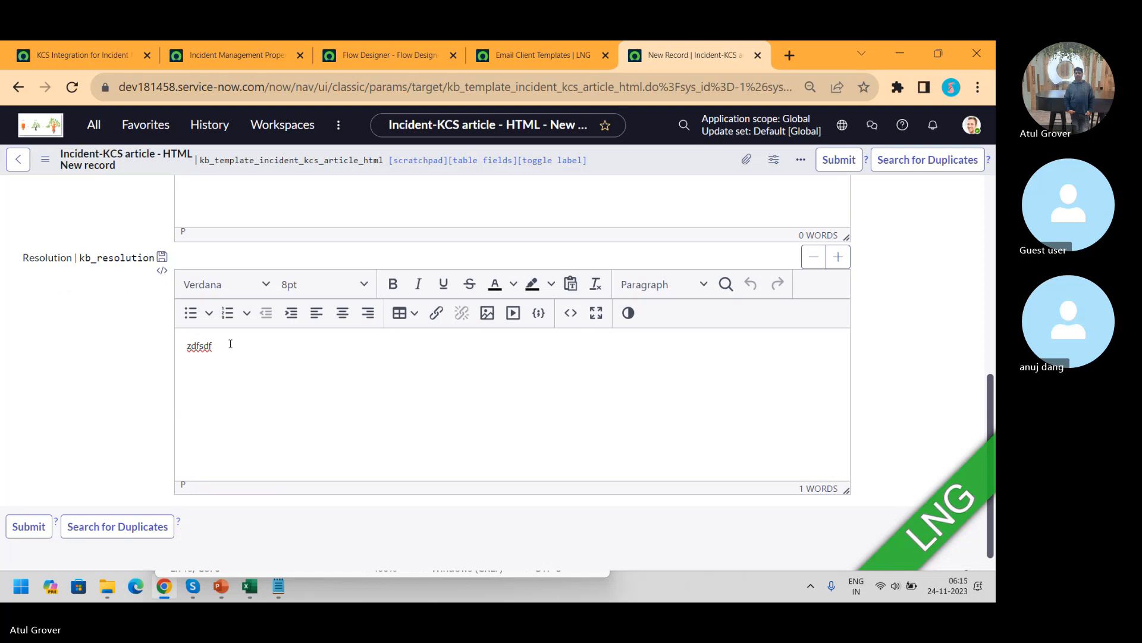
left_click(200, 357)
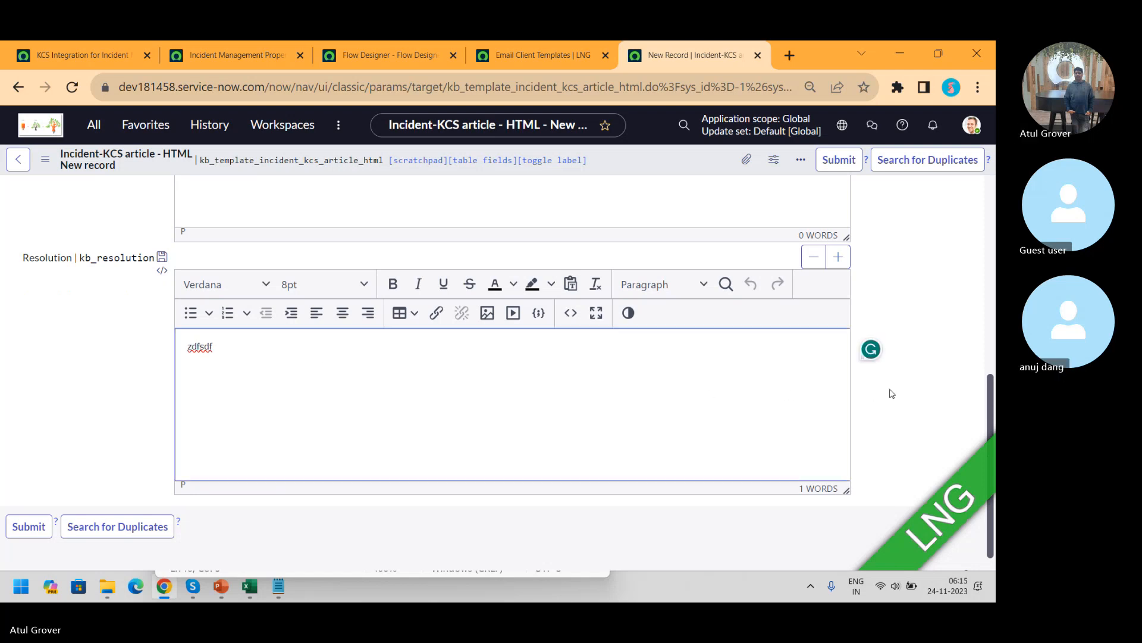
scroll(984, 418, "up", 3)
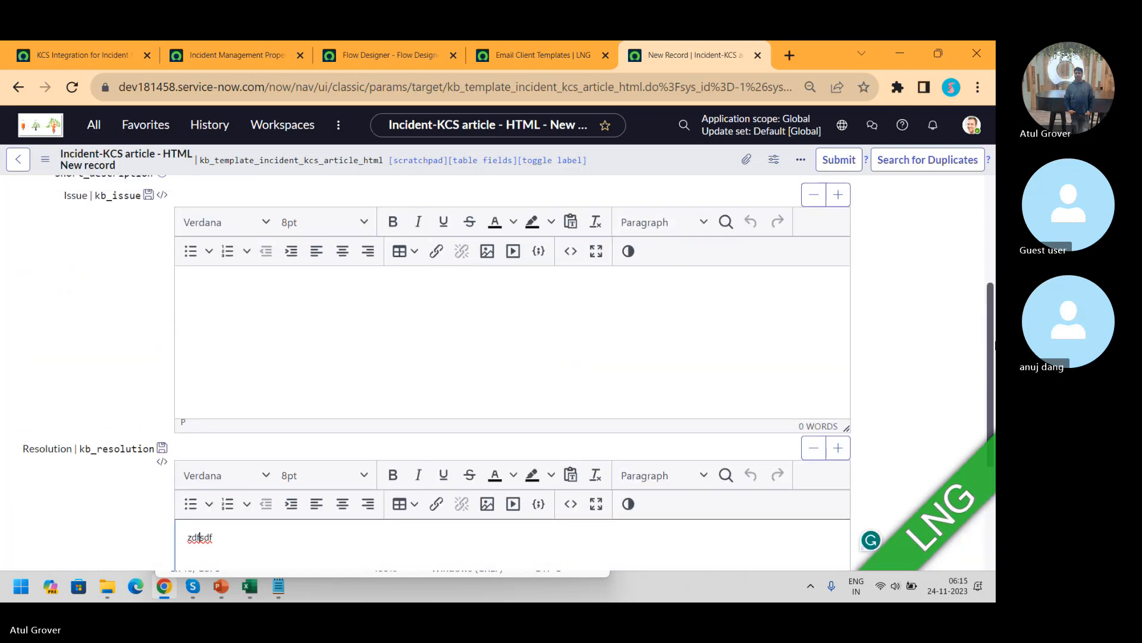
scroll(986, 338, "up", 3)
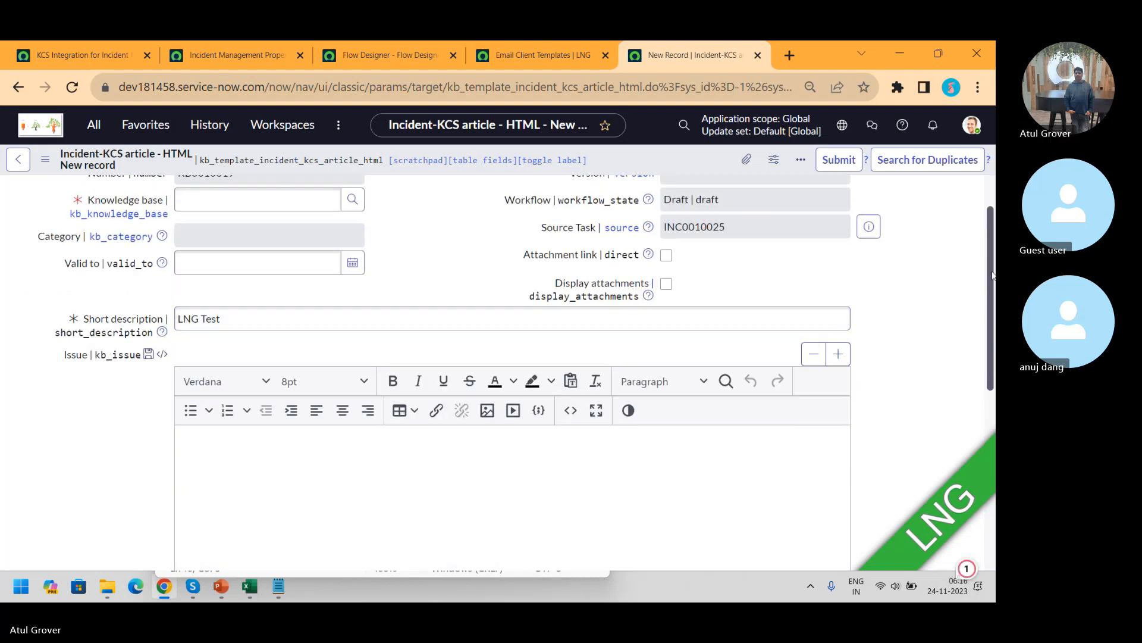
mouse_move(992, 274)
left_mouse_down()
mouse_move(992, 256)
mouse_move(993, 266)
left_mouse_up()
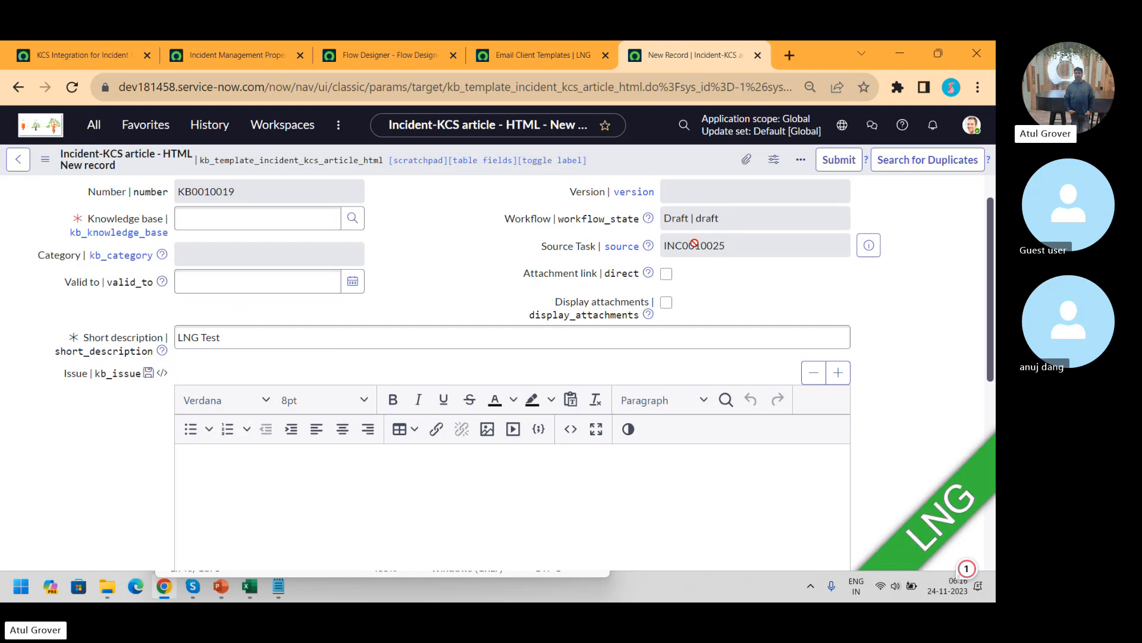
- Preview the source task's incident record from the new knowledge article, and close the preview
left_click(416, 334)
left_click(868, 245)
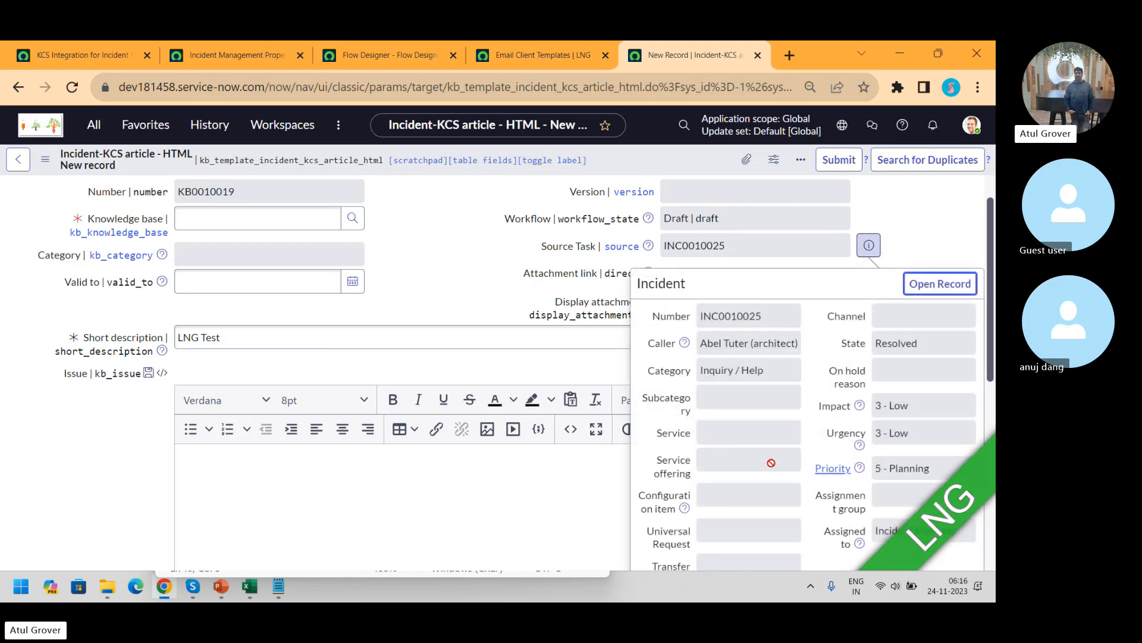
left_click(320, 492)
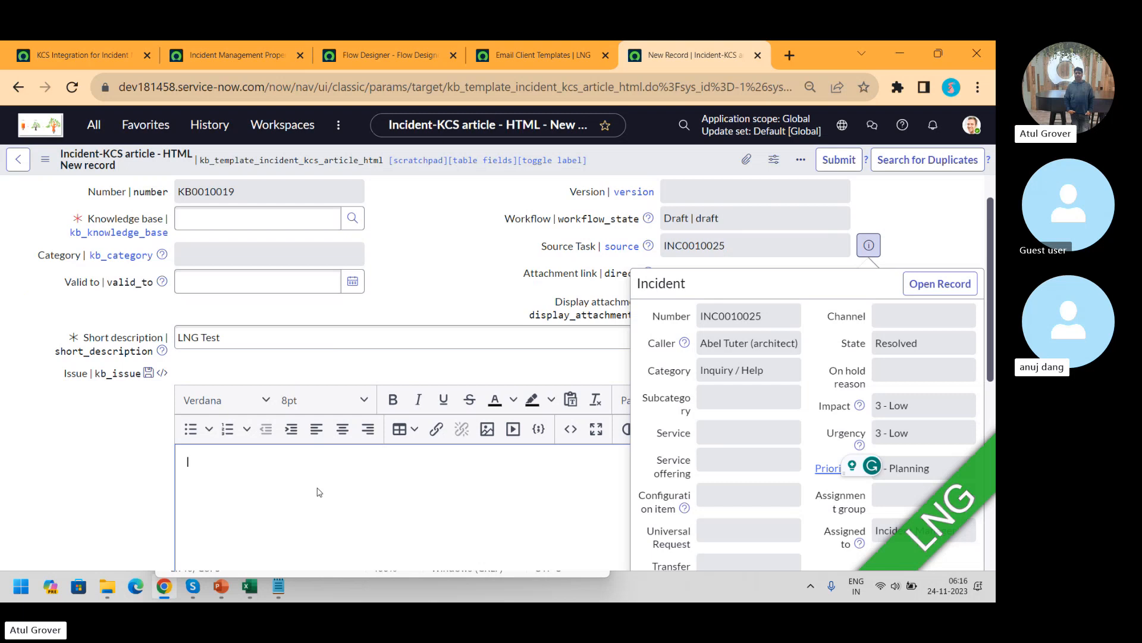
left_click(393, 273)
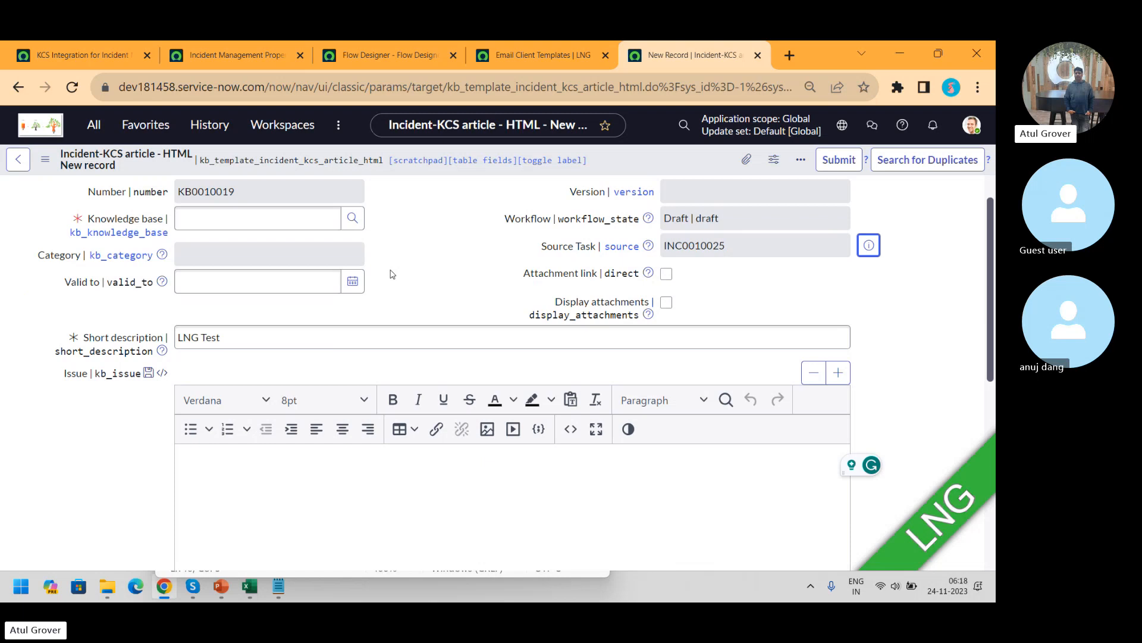
left_click(227, 467)
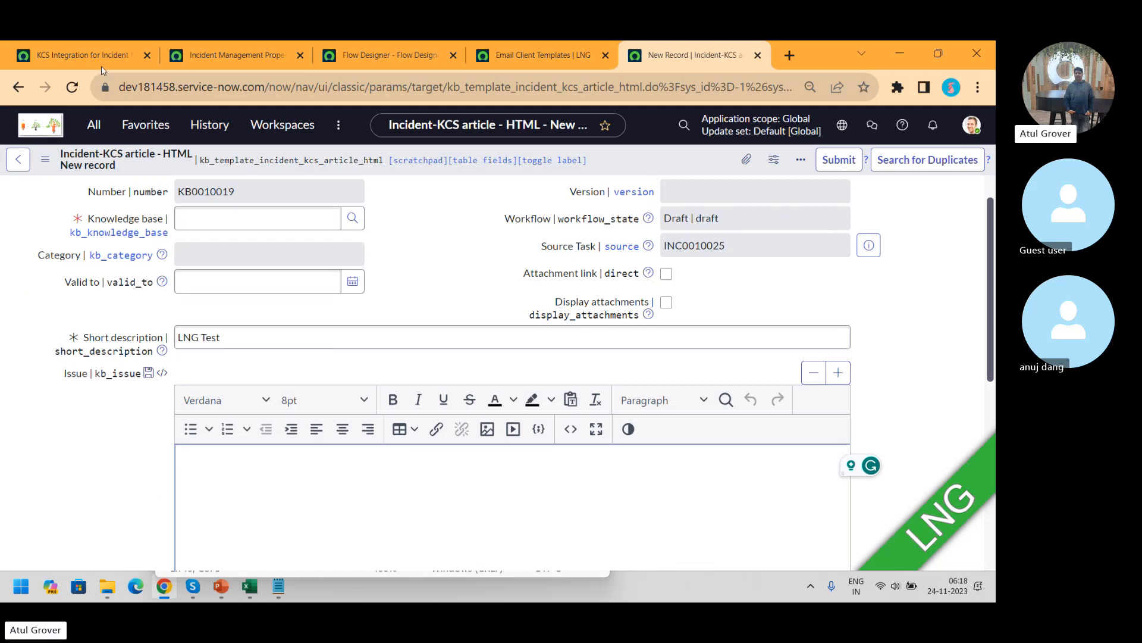
- Find Article Templates in the navigator by filtering on "artic", and review the Incident KCS Article template's fields
left_click(76, 44)
left_click(89, 132)
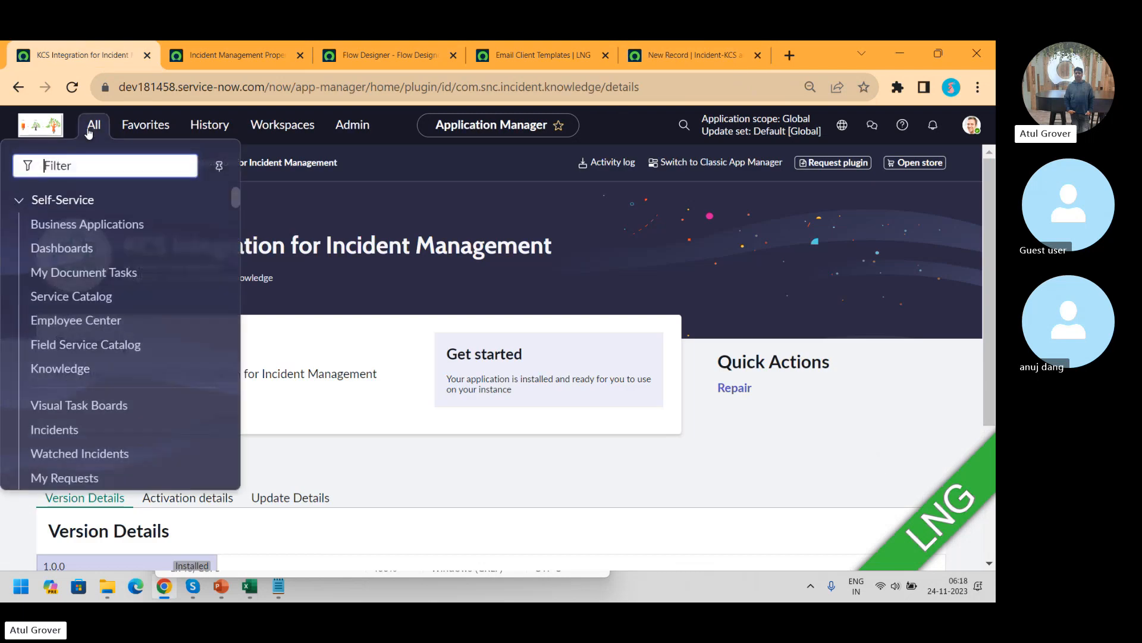
type("artic")
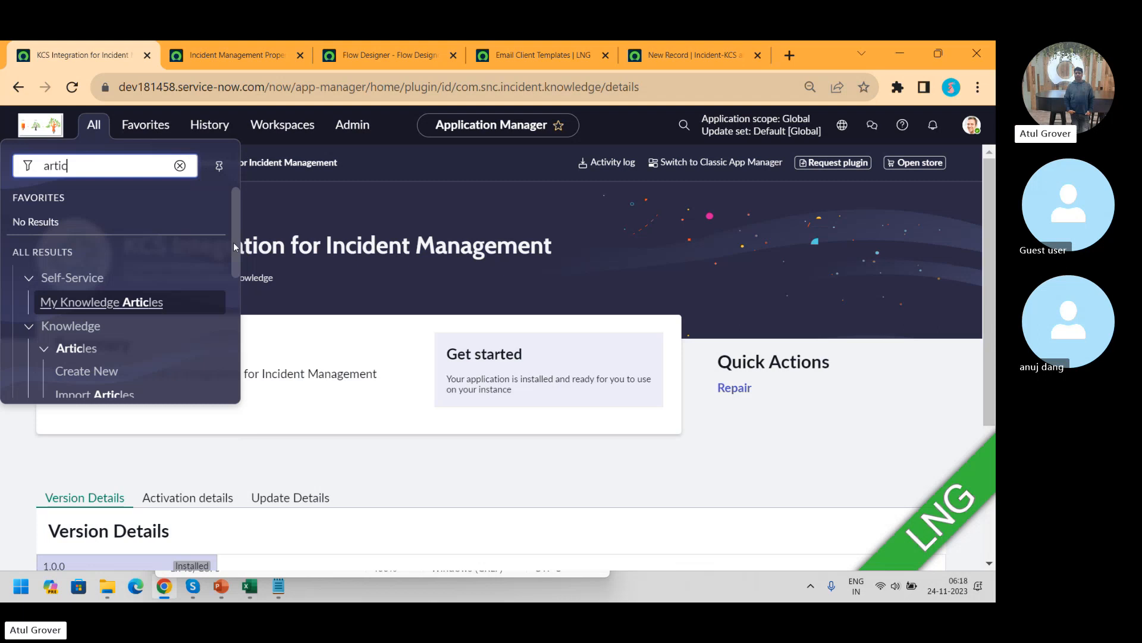
left_click_drag(234, 242, 228, 342)
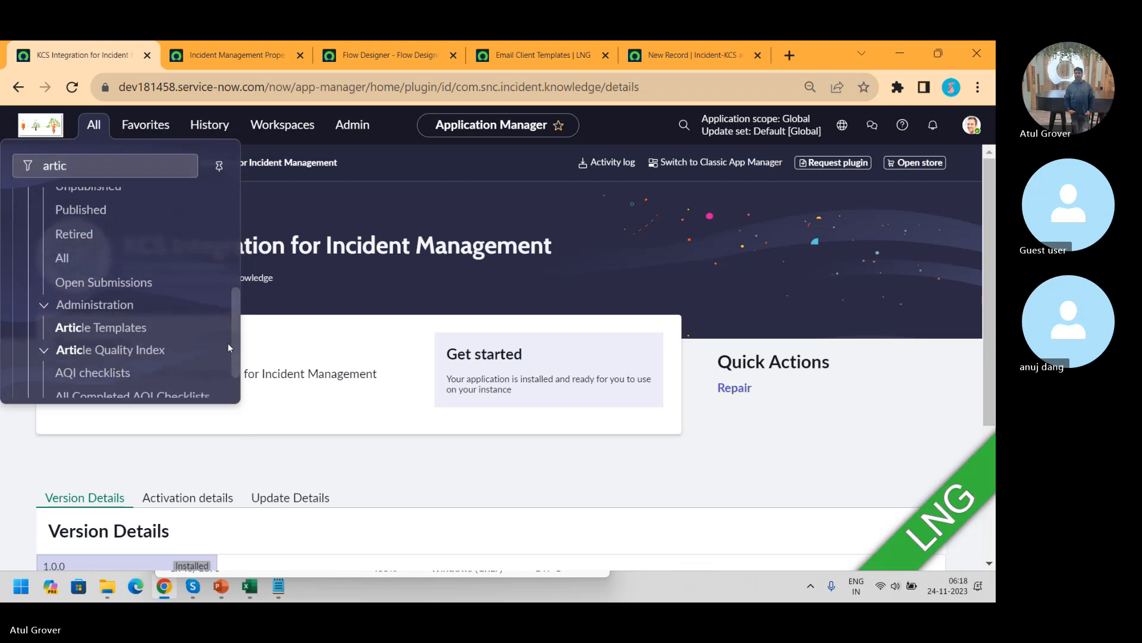
left_click(110, 326)
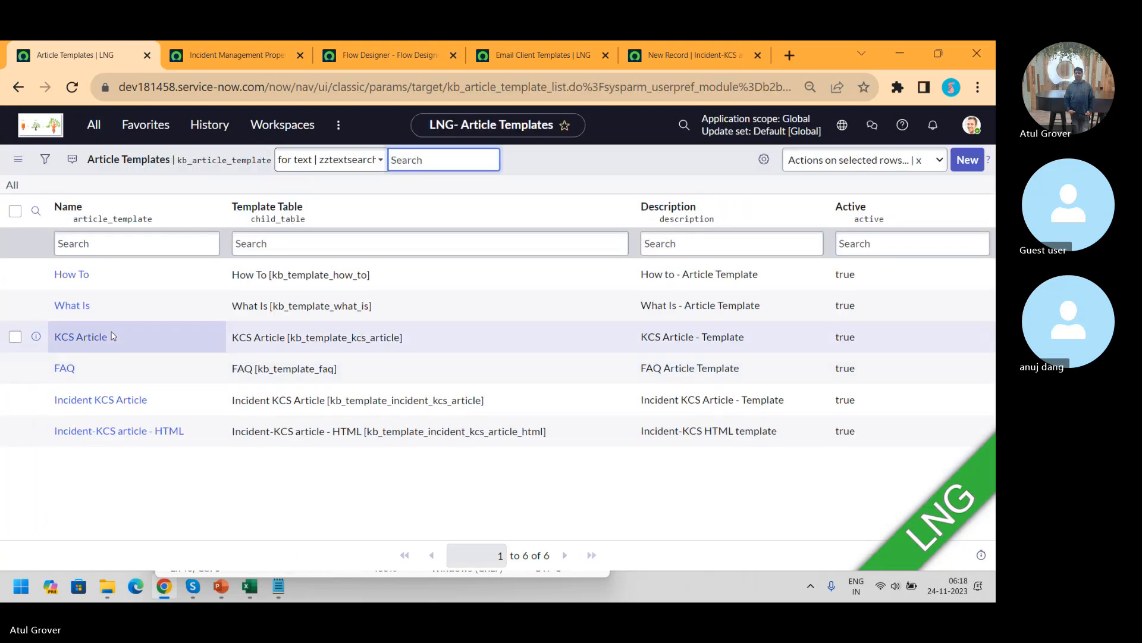
left_click(123, 404)
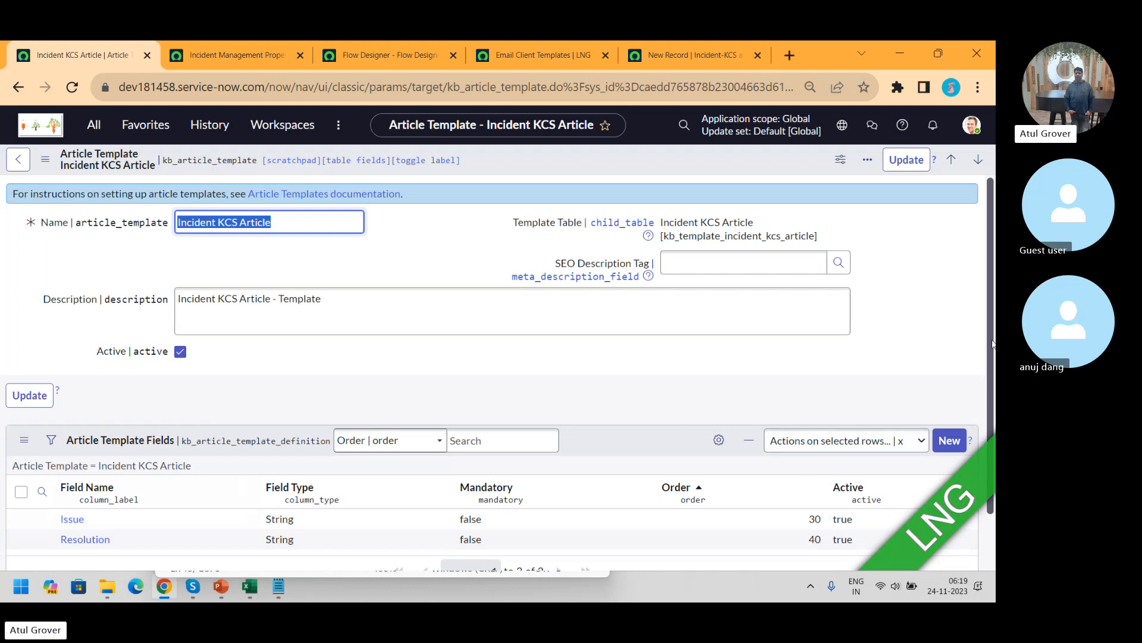
scroll(569, 468, "down", 1)
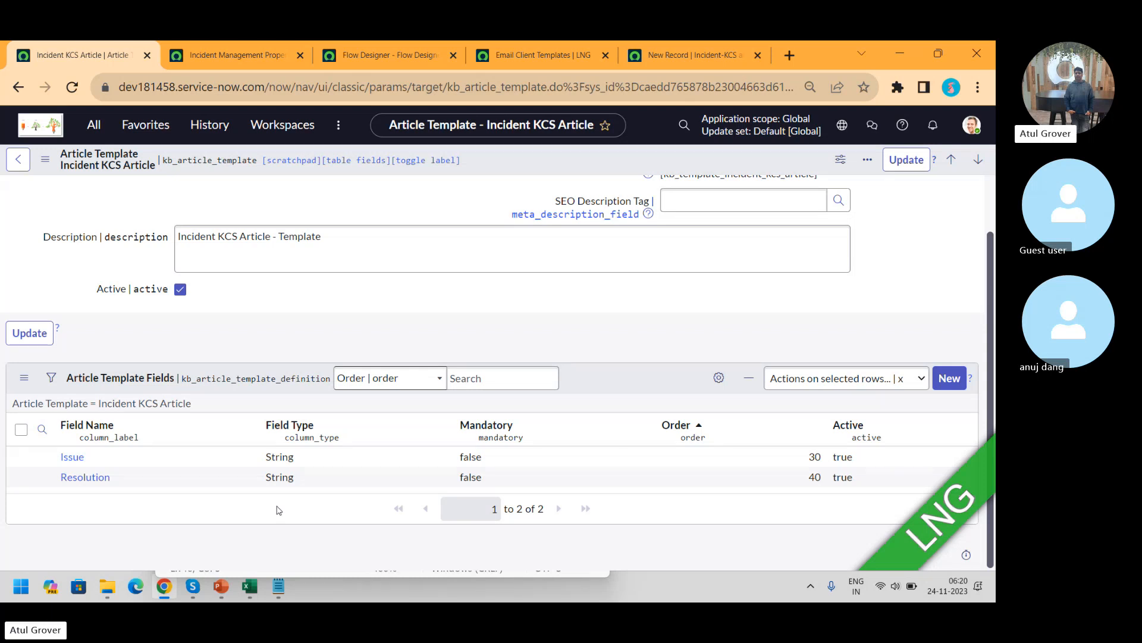
- Switch to the ITSM_Master presentation in PowerPoint, view the incident process and support roles slides, and return to the browser
key("alt+Tab")
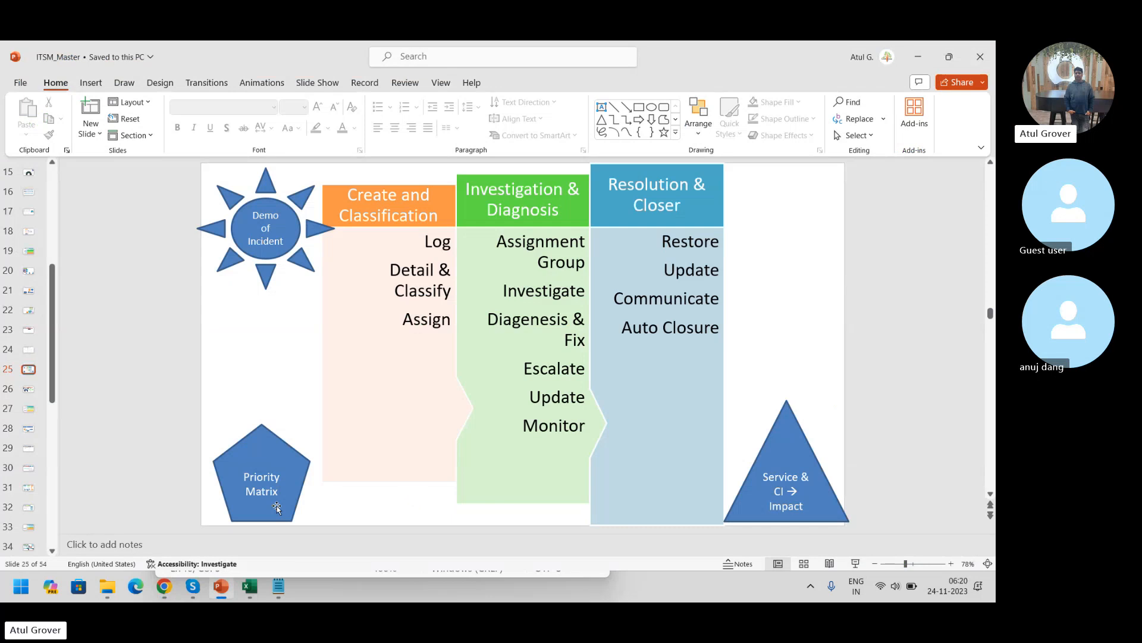
scroll(277, 507, "down", 1)
scroll(277, 508, "down", 1)
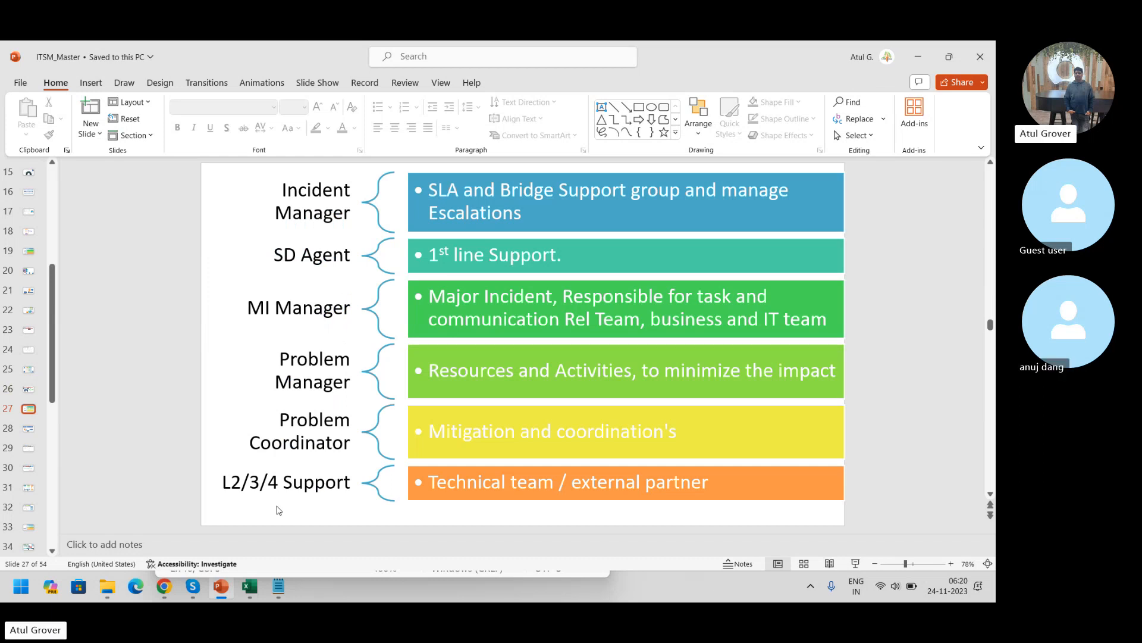
key("alt+Tab")
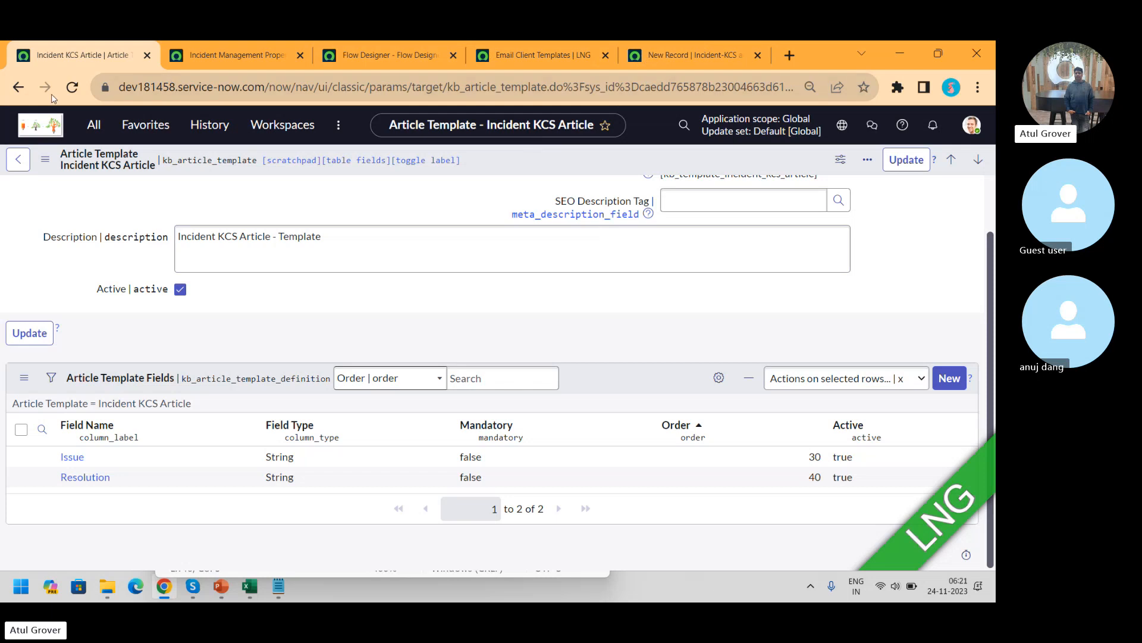
- Filter the navigator for "incident", list the open incidents, and open incident INC0010020
left_click(86, 134)
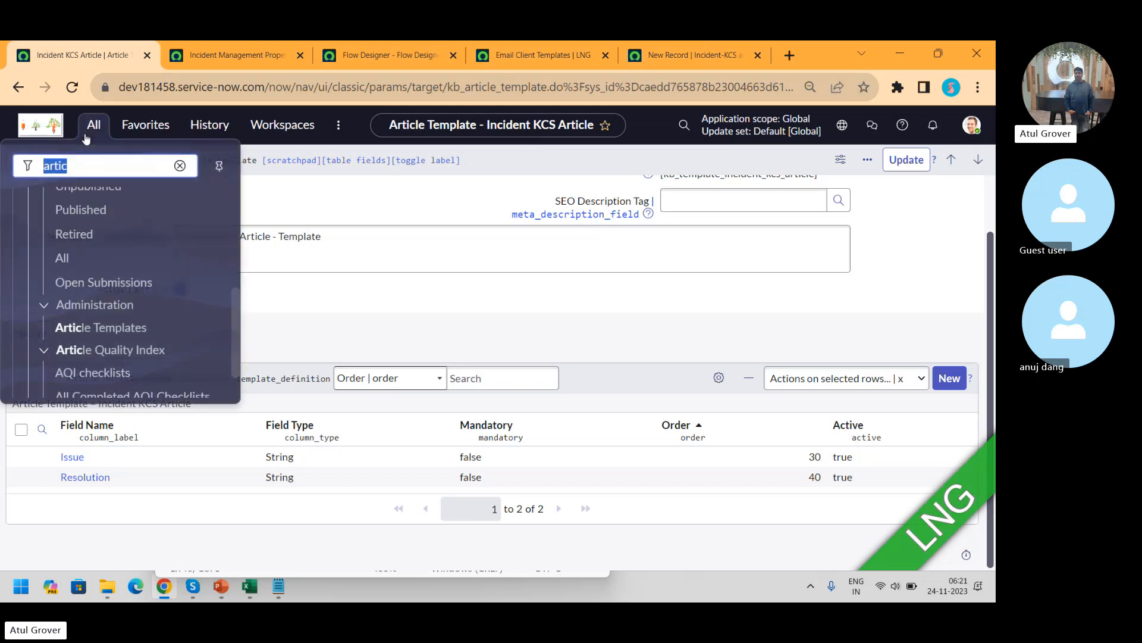
type("incidne")
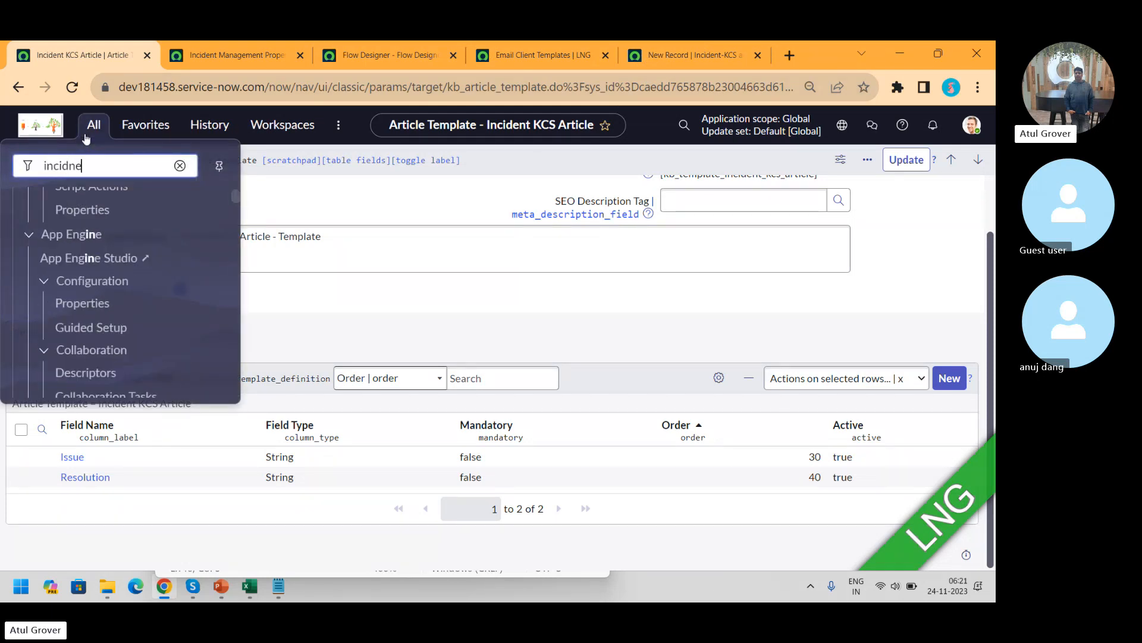
key("BackSpace")
key("BackSpace")
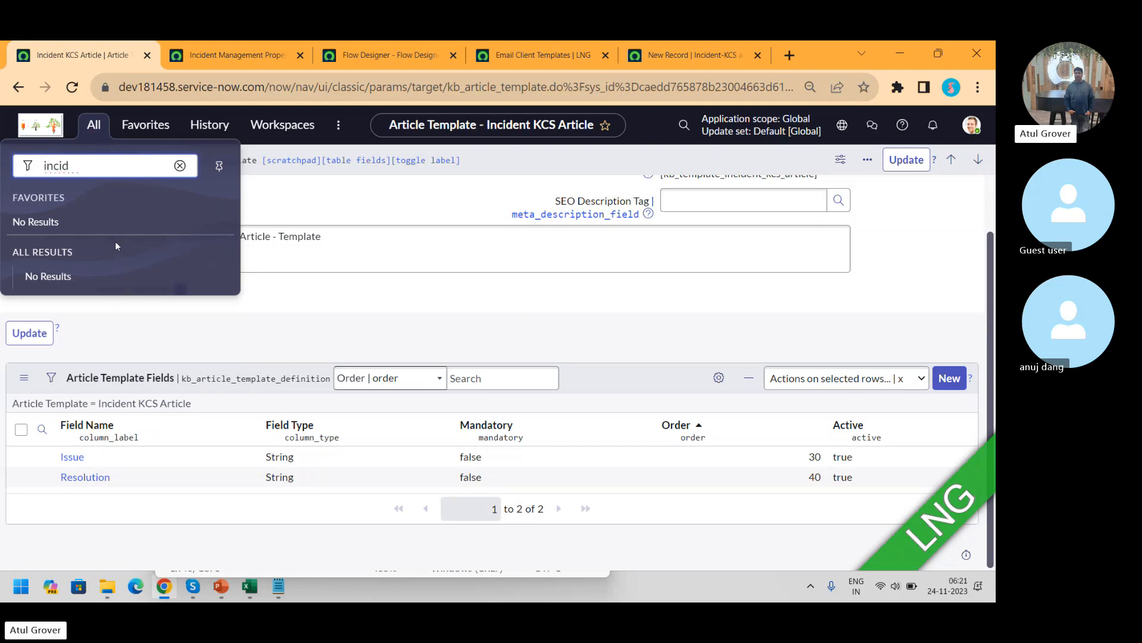
type("ent")
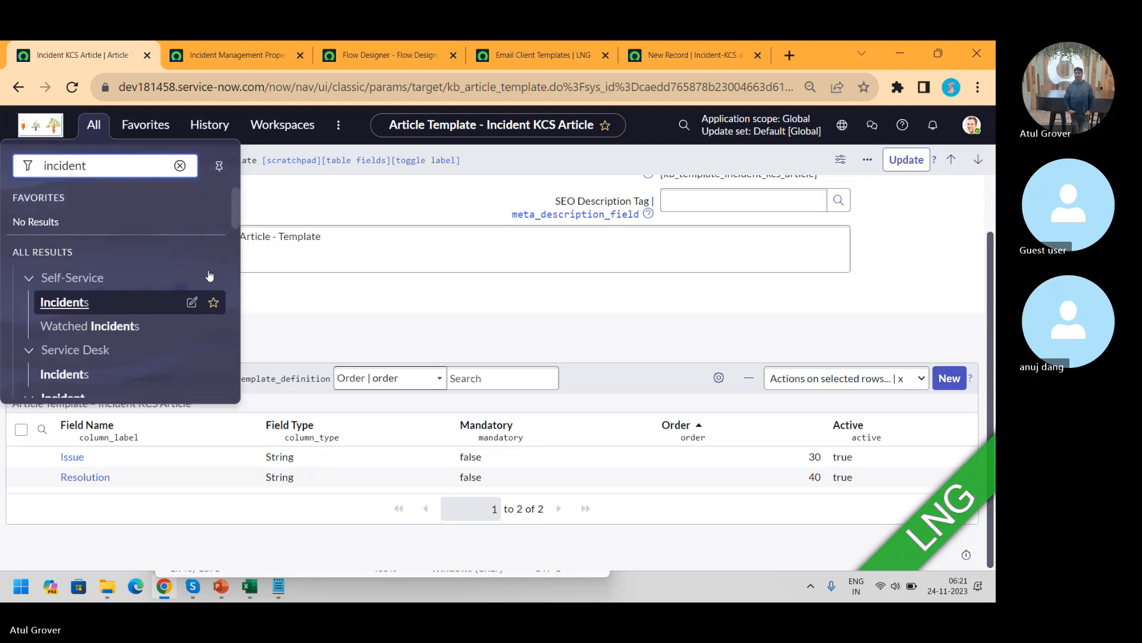
left_click_drag(237, 205, 238, 240)
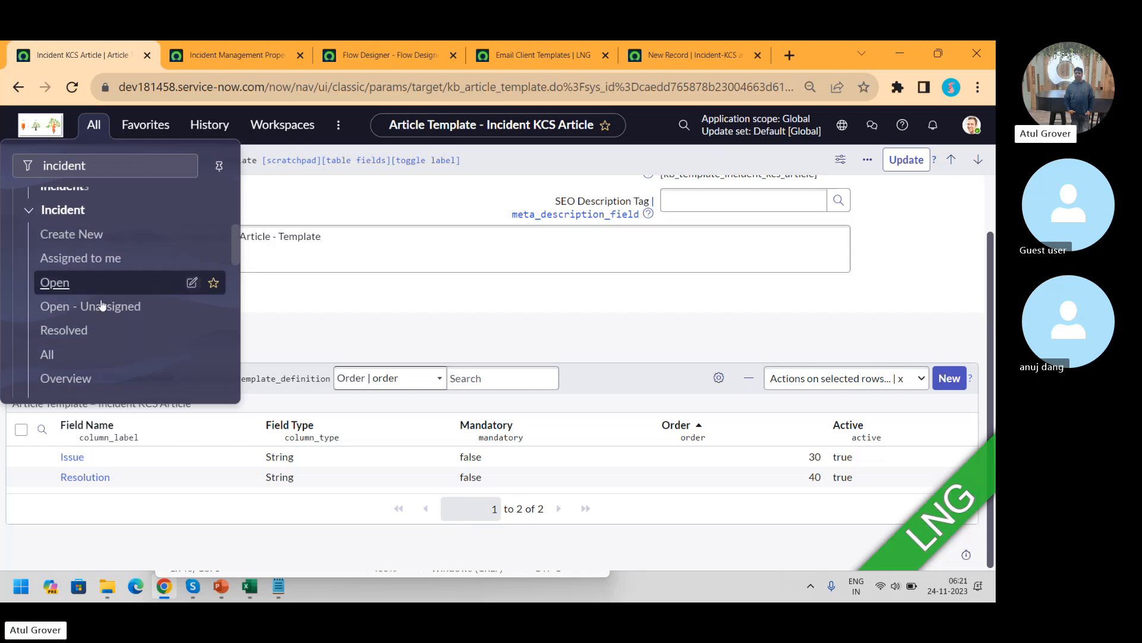
left_click(53, 284)
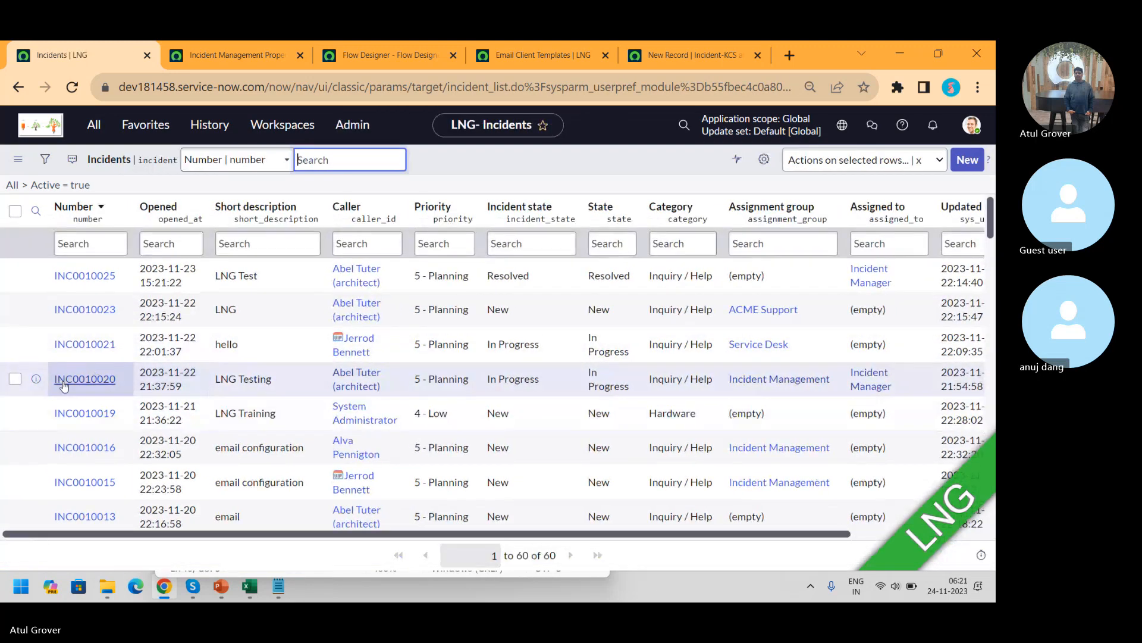
left_click(85, 380)
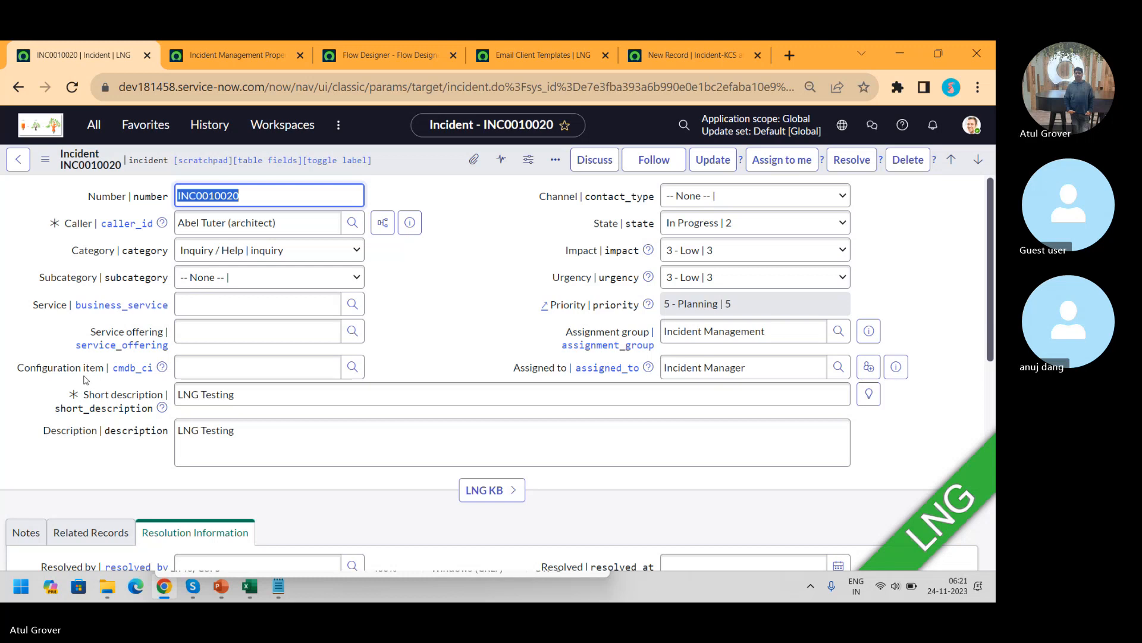
- Propose incident INC0010020 as a major incident with work notes "It can be a Mjaor incidnt" and business impact "heavy"
right_click(425, 162)
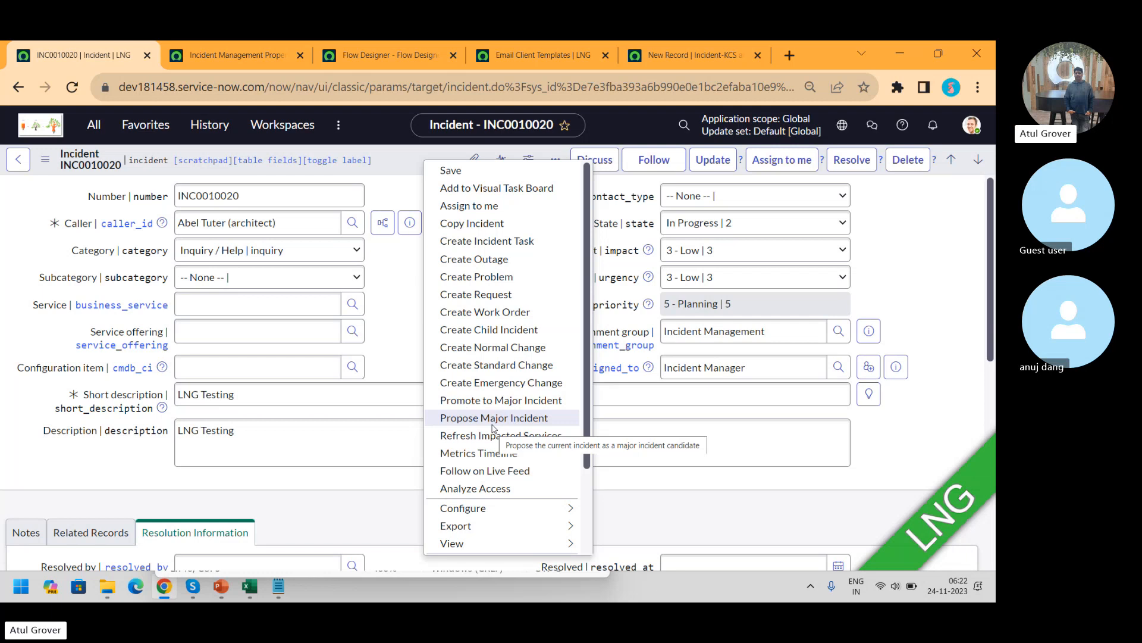
left_click(493, 419)
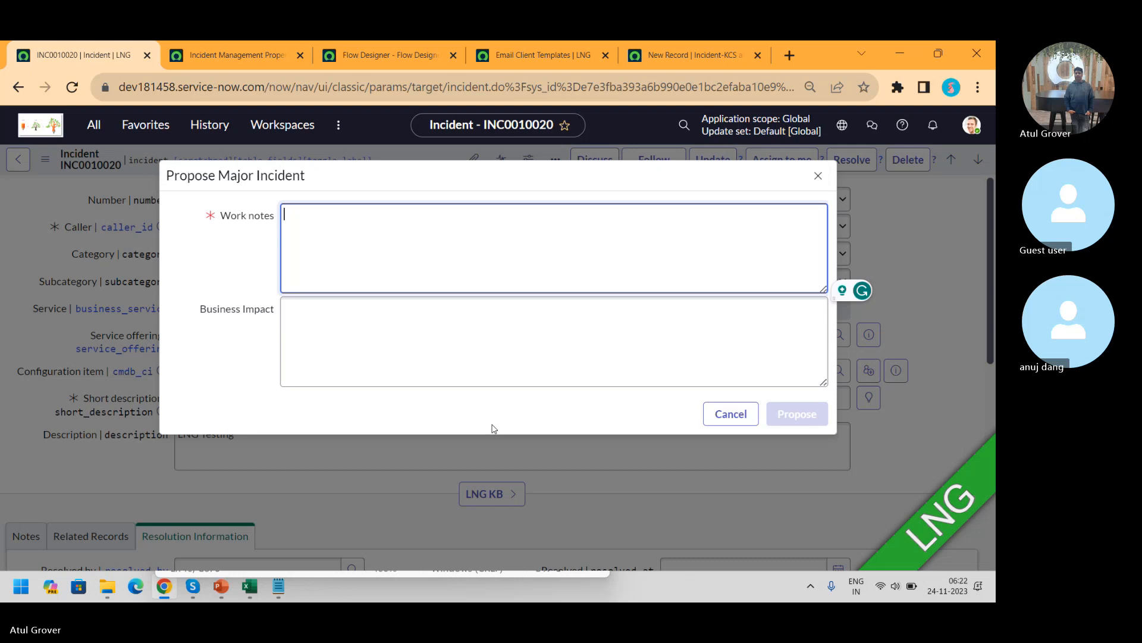
type("It can be a ")
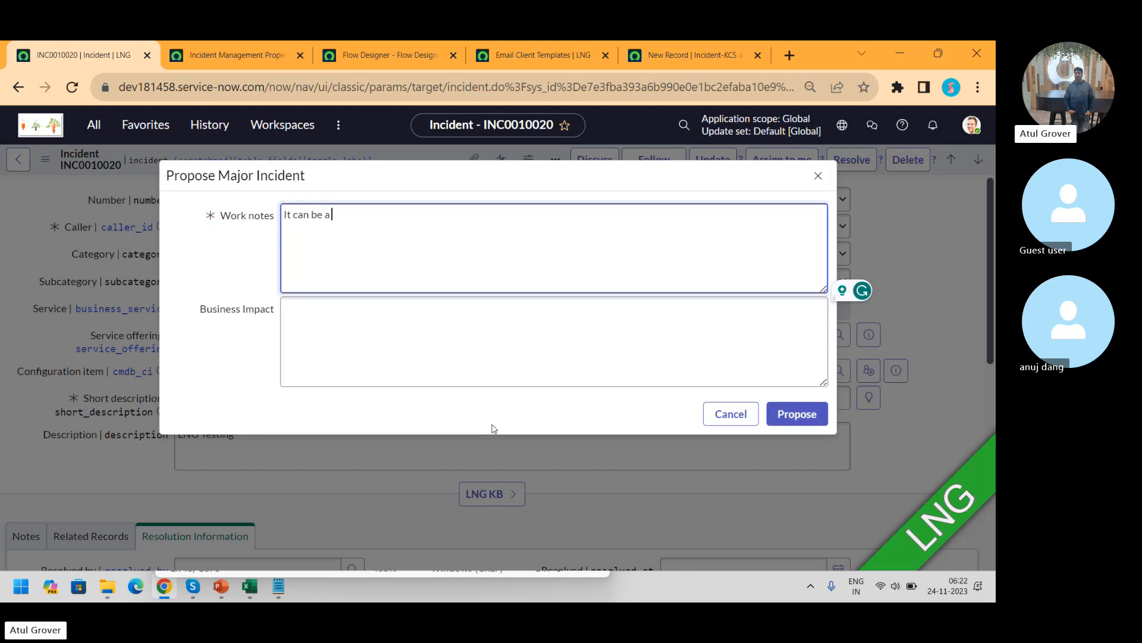
type("Mjaor incidnt")
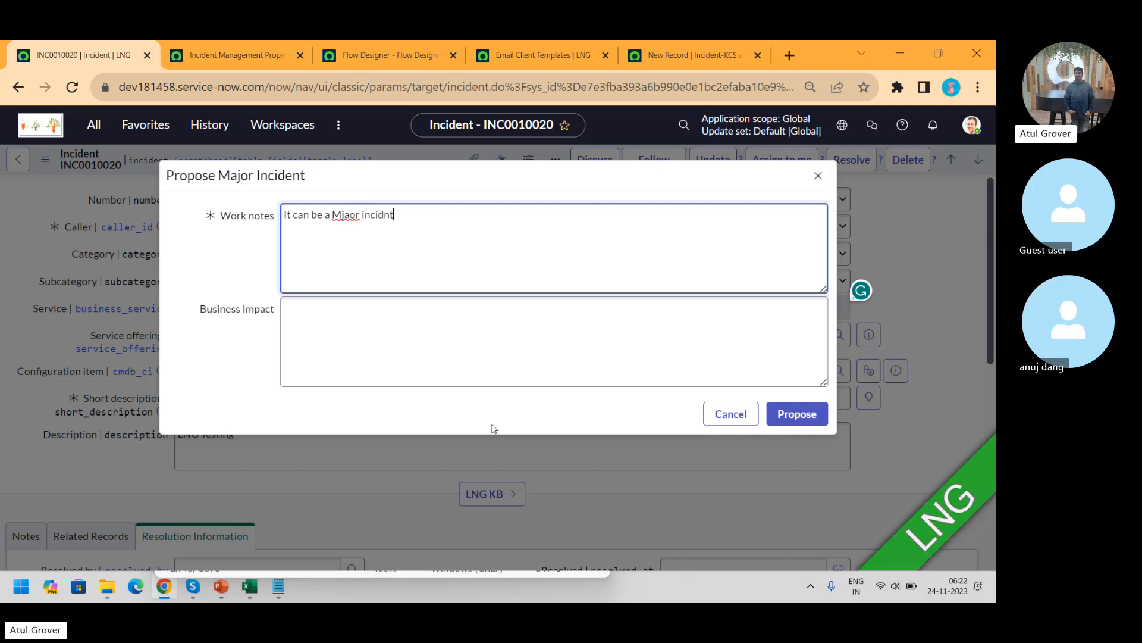
left_click(473, 365)
type("heavy")
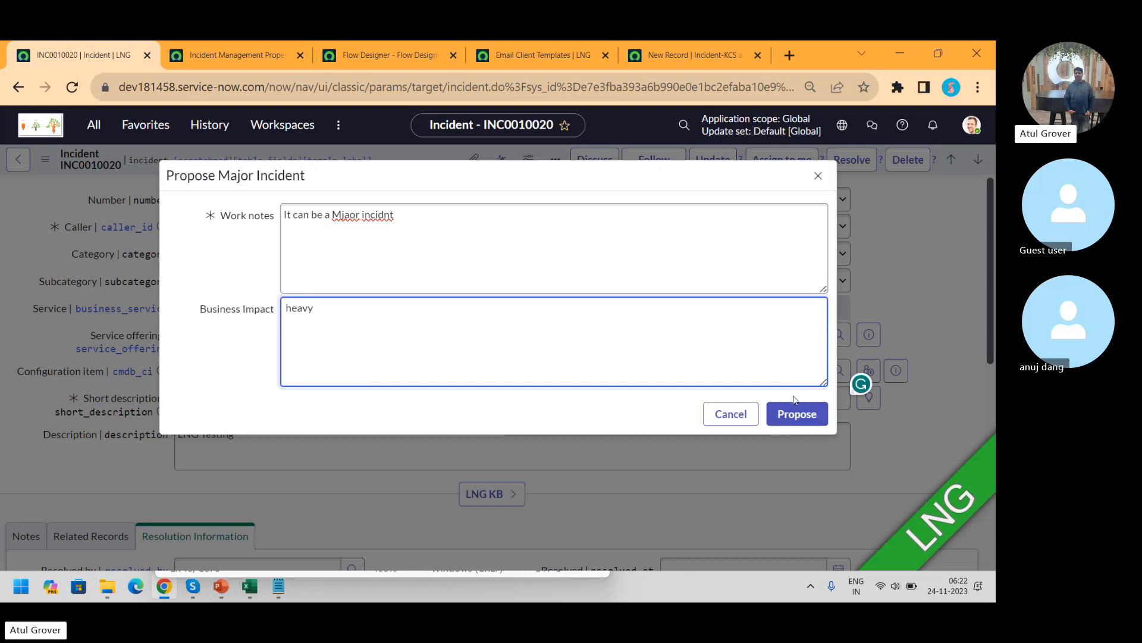
left_click(791, 419)
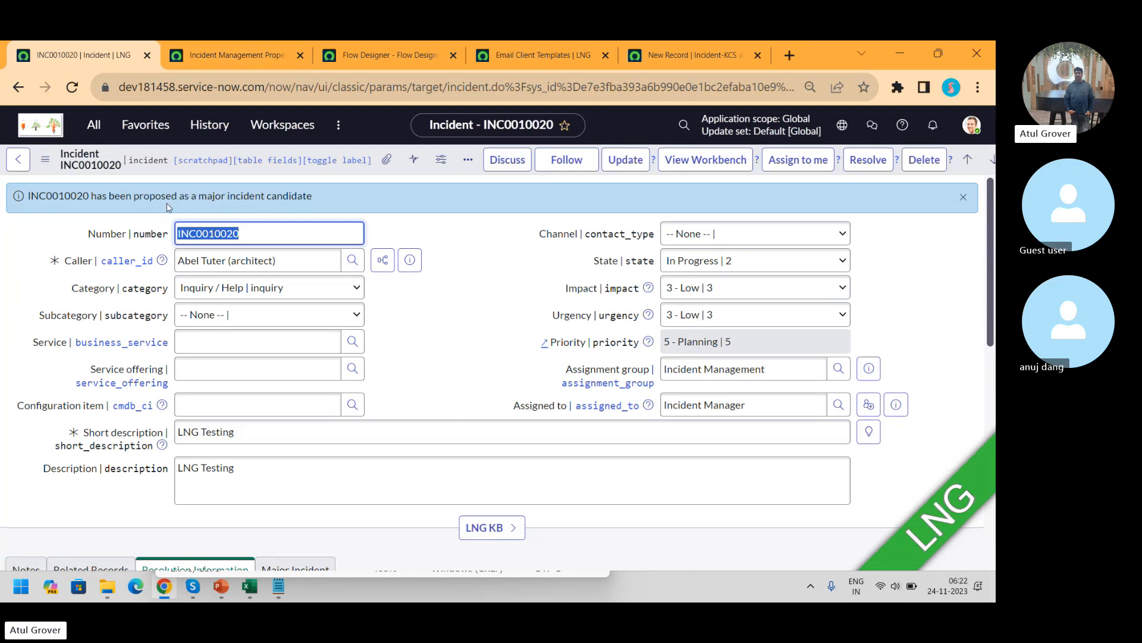
- Filter the navigator for "major", list the major incident candidates, and open incident INC0010020
left_click(102, 125)
type("major")
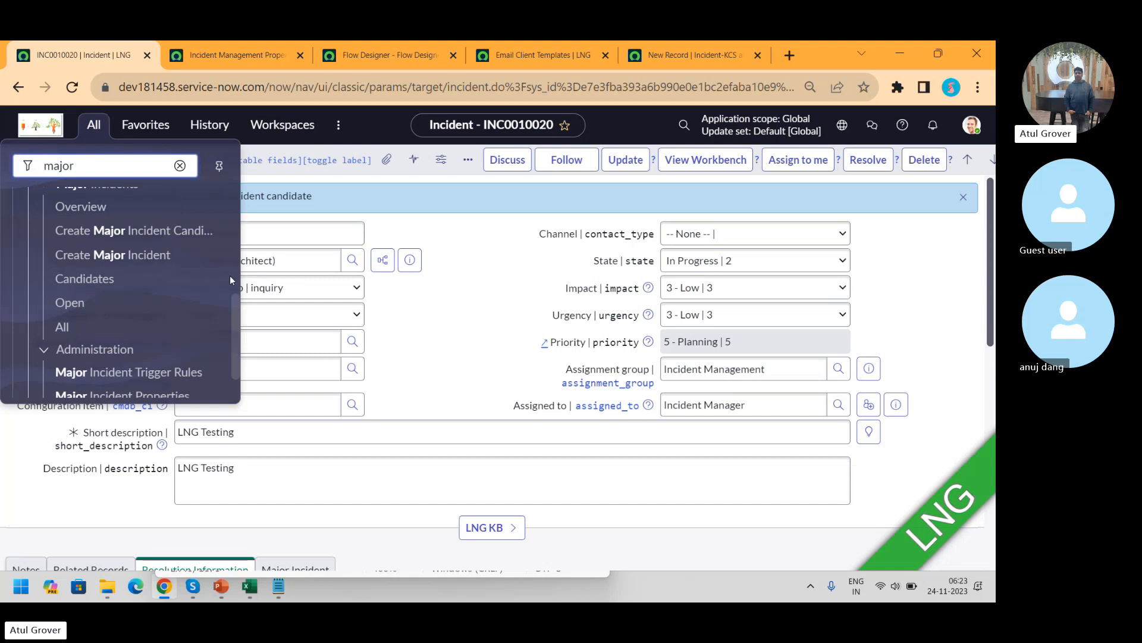
left_click(230, 306)
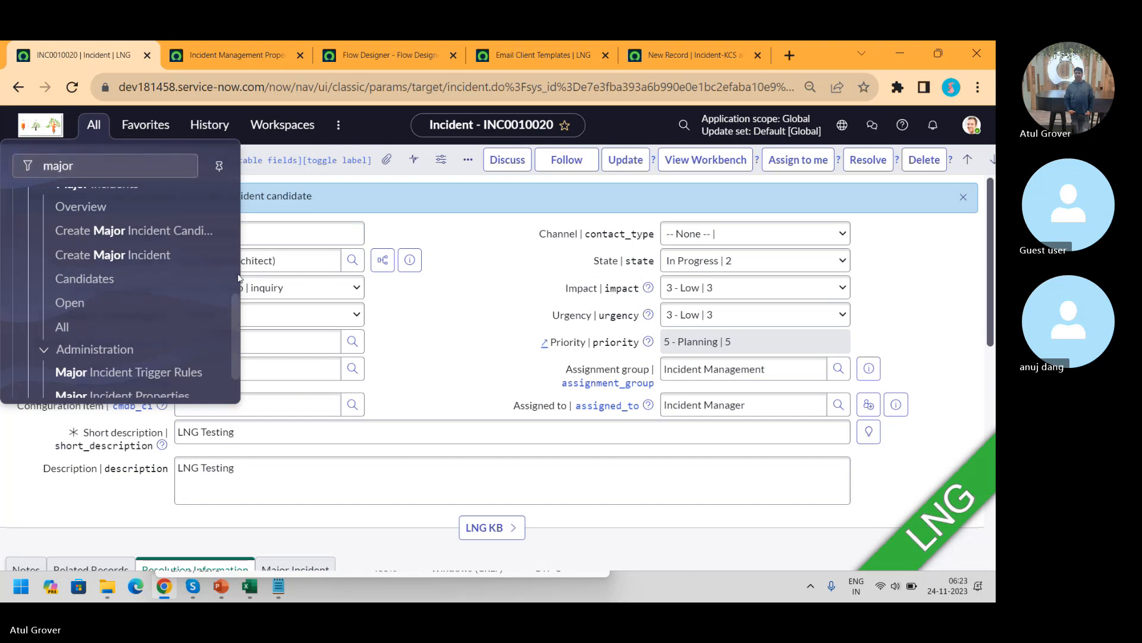
scroll(238, 309, "down", 1)
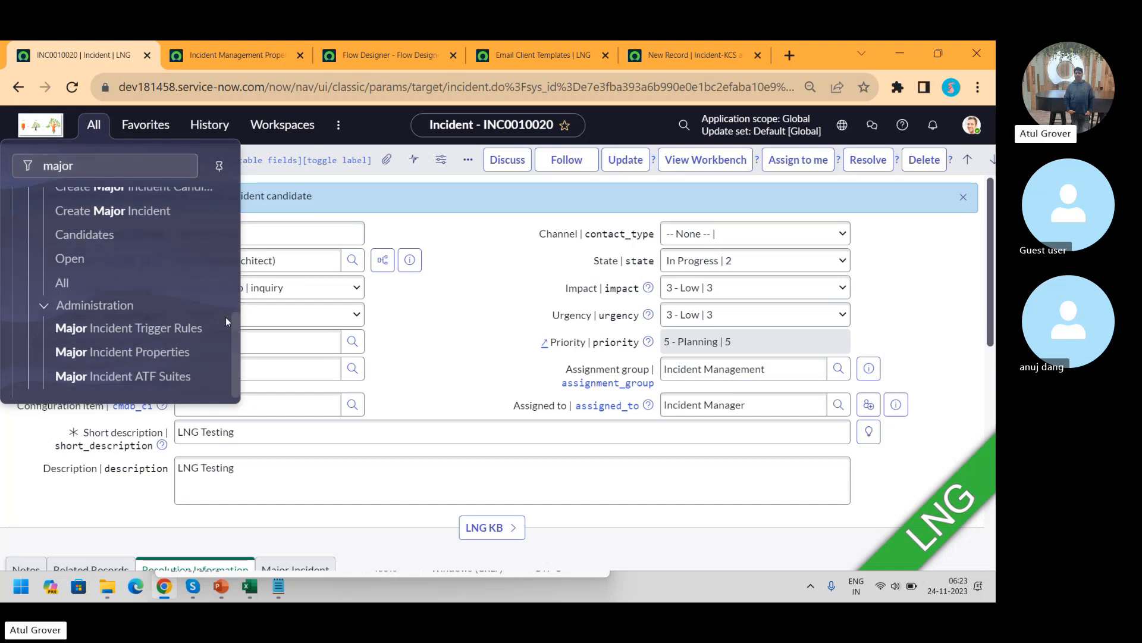
left_click(73, 238)
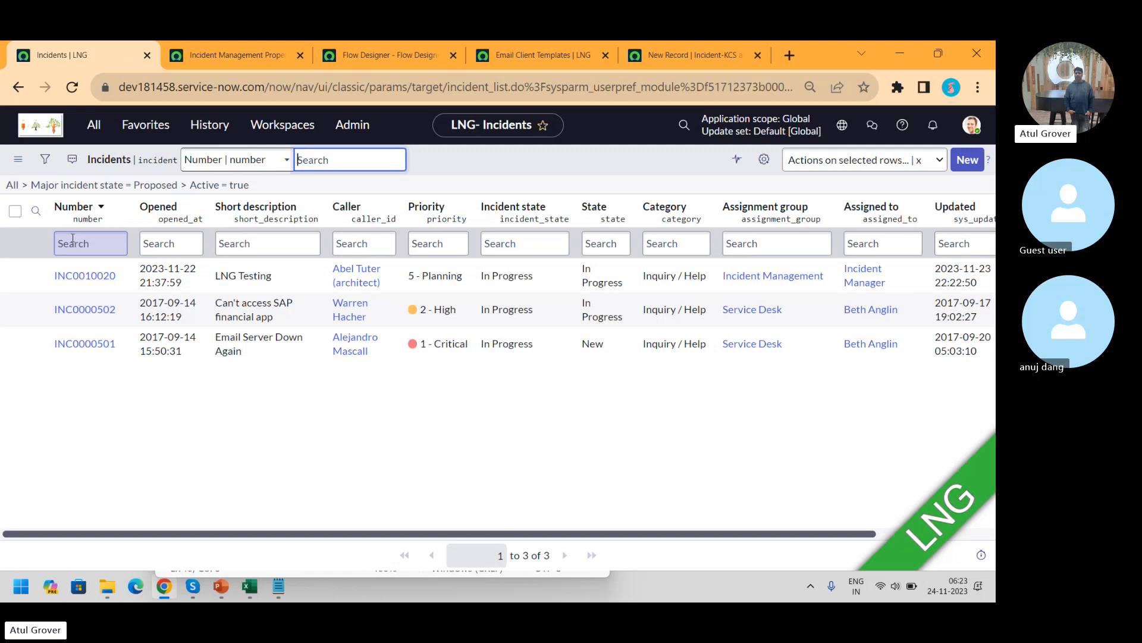
left_click(79, 279)
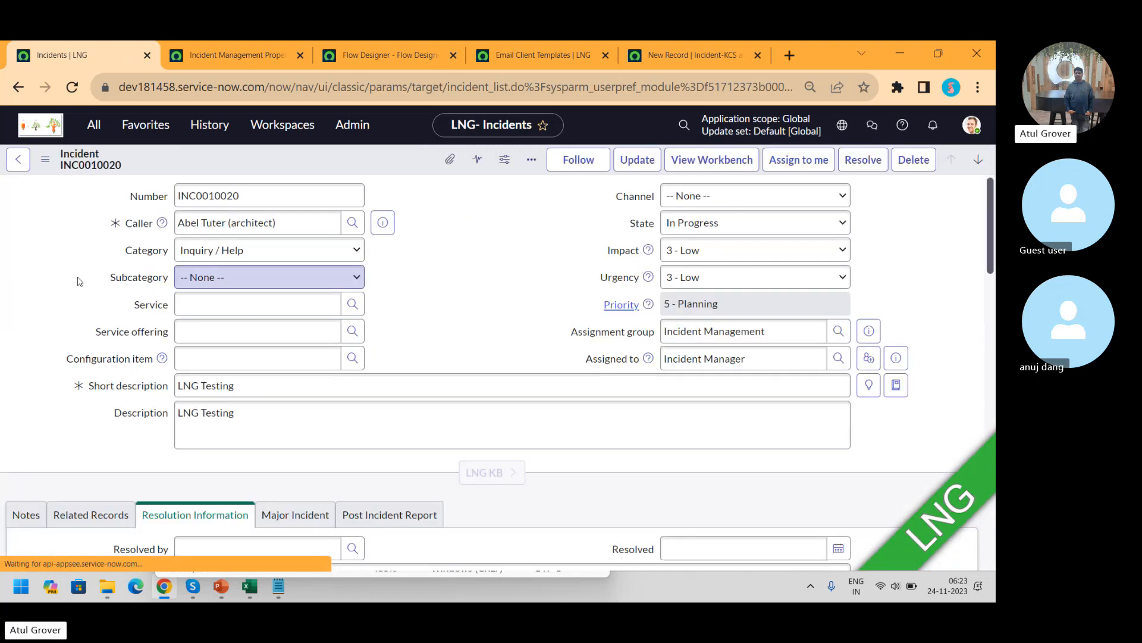
double_click(79, 280)
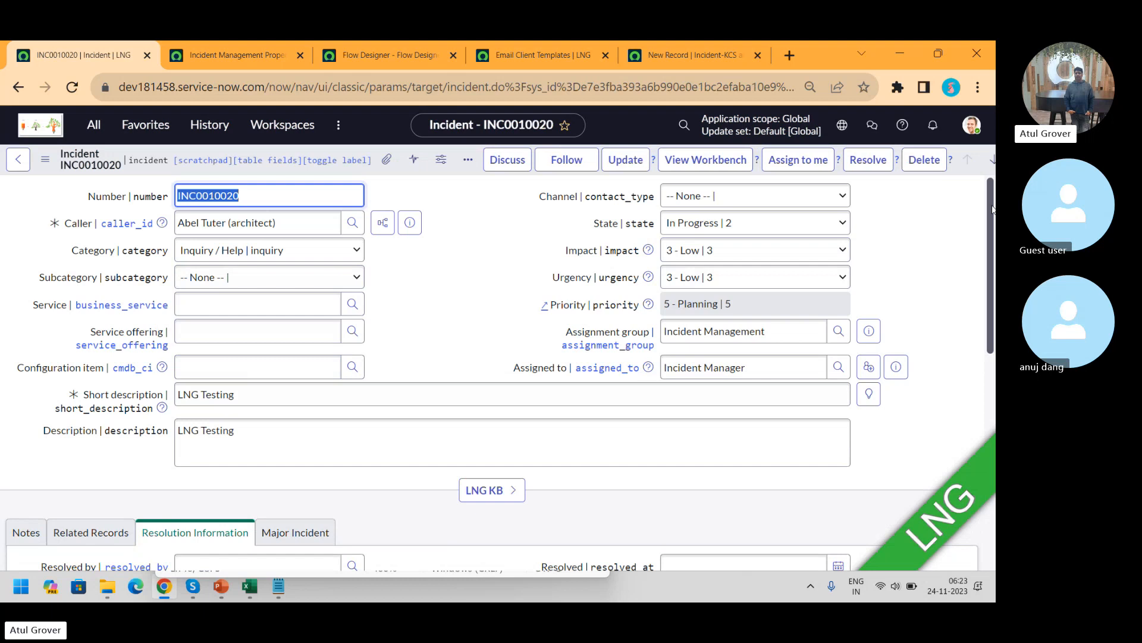
- Set both the impact and the urgency of the incident to 1 - High
mouse_move(992, 209)
left_mouse_down()
mouse_move(990, 245)
mouse_move(983, 216)
left_mouse_up()
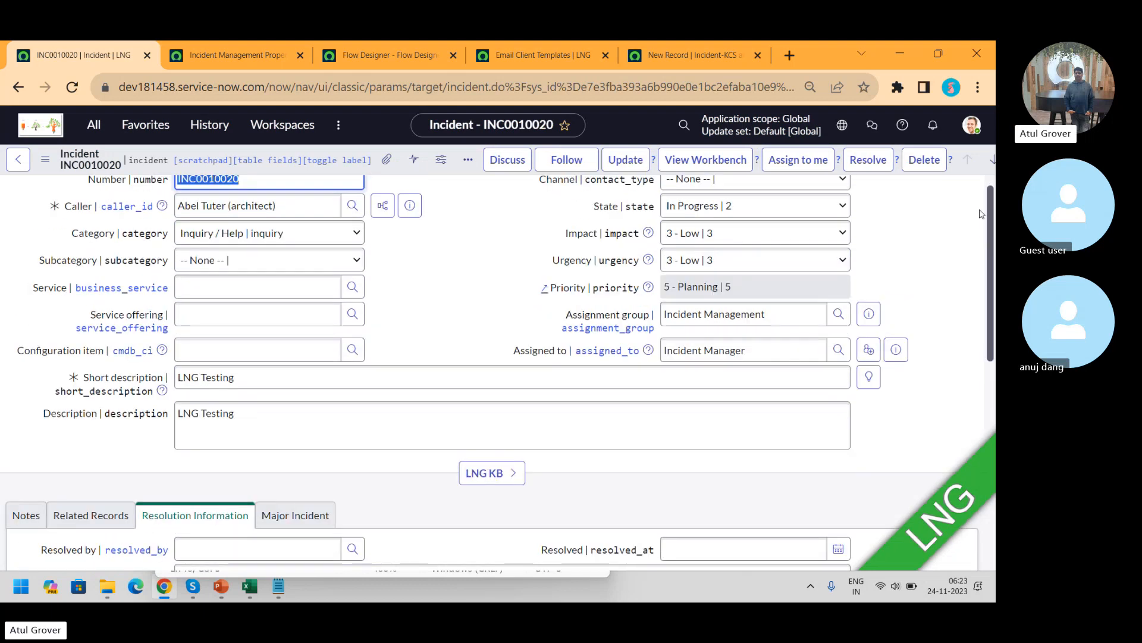
left_click(697, 240)
left_click(694, 250)
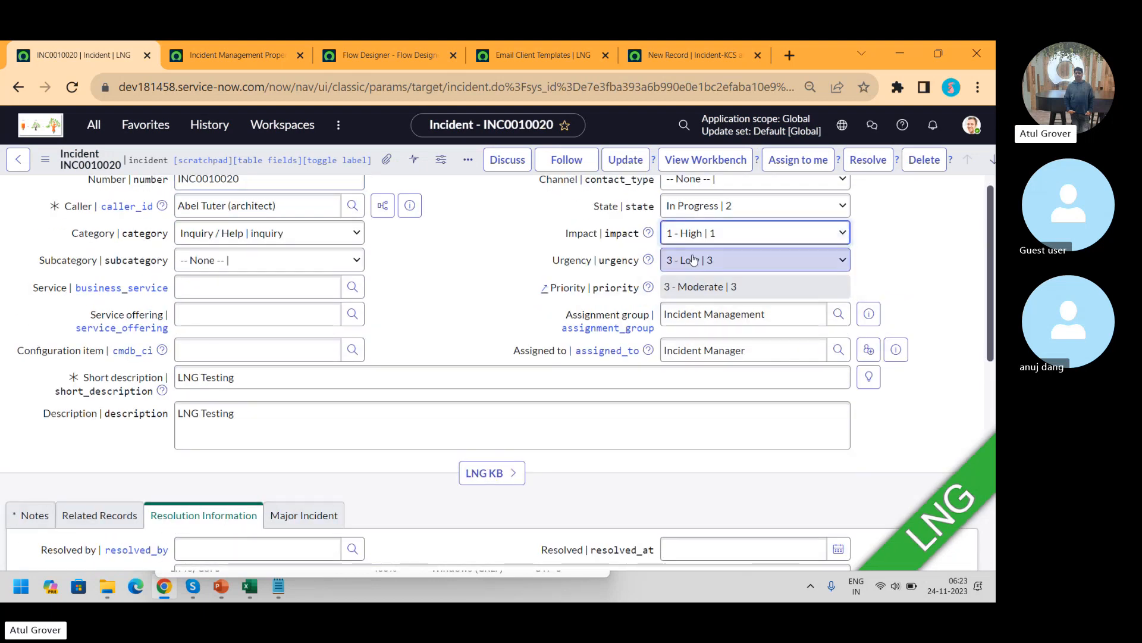
left_click(694, 260)
left_click(693, 279)
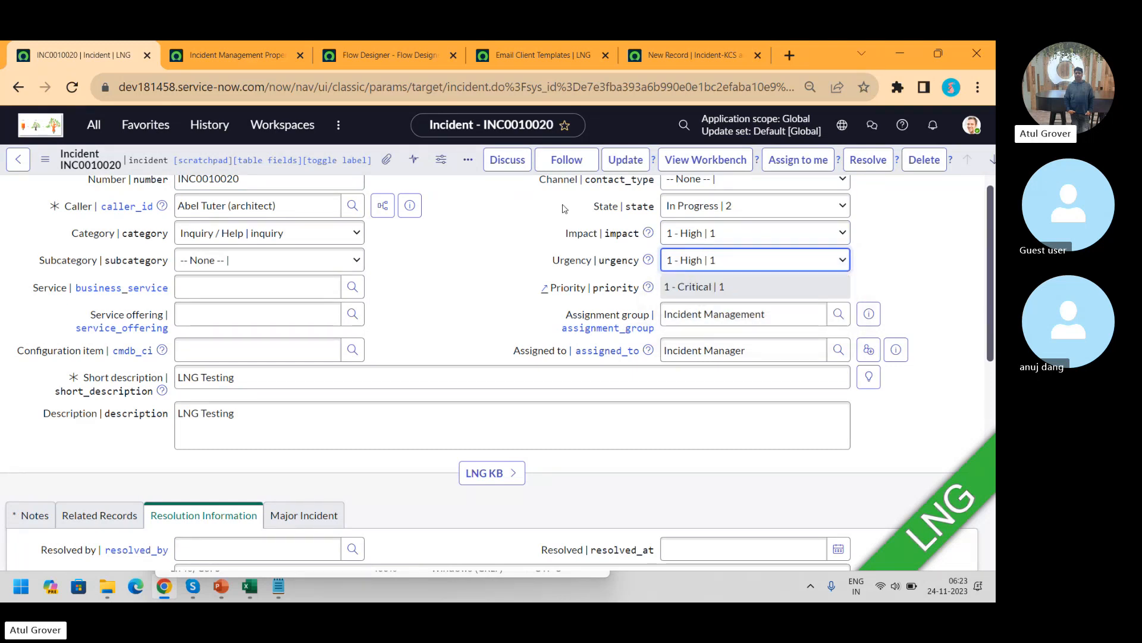
- Try to promote the incident to a major incident, and fill in the mandatory work notes with "yes ahtree and promotoing"
right_click(398, 172)
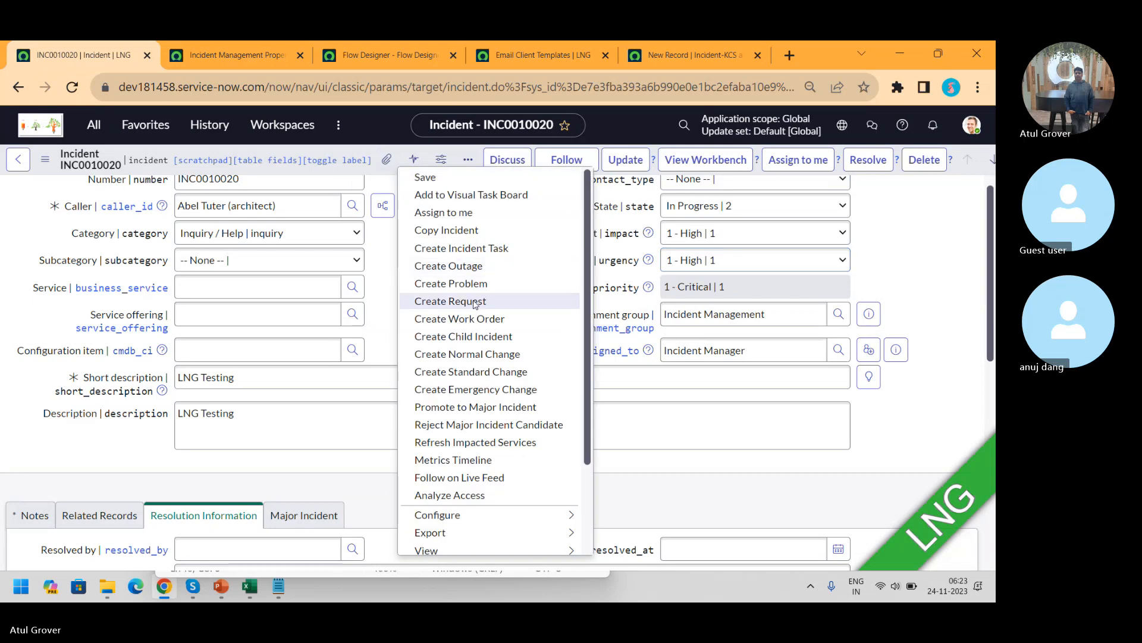
left_click(474, 408)
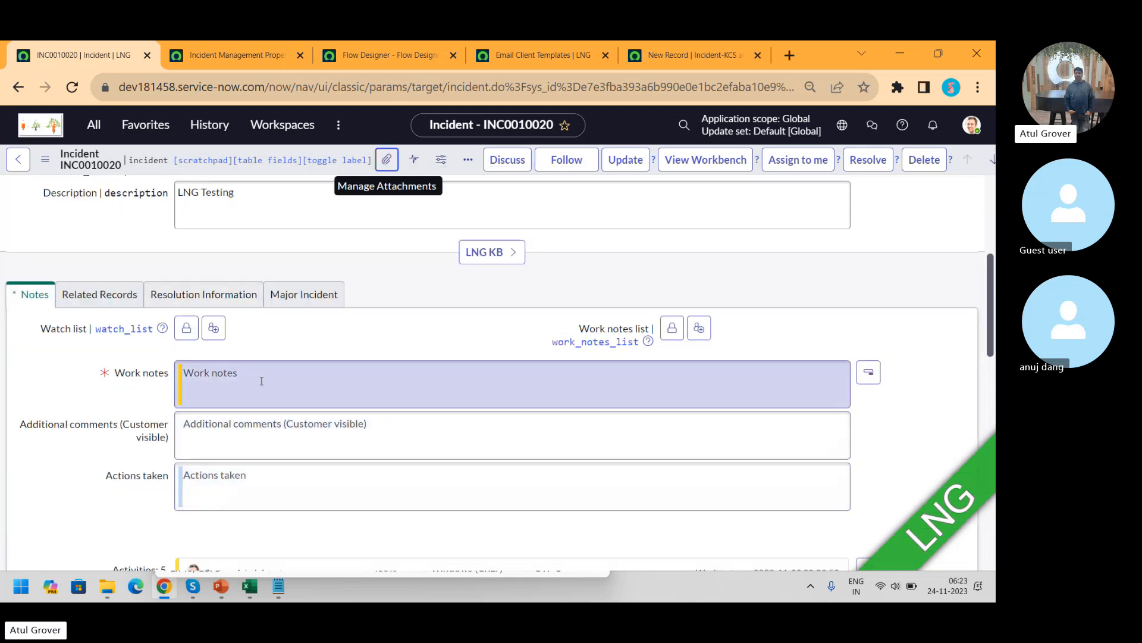
left_click(262, 381)
type("y")
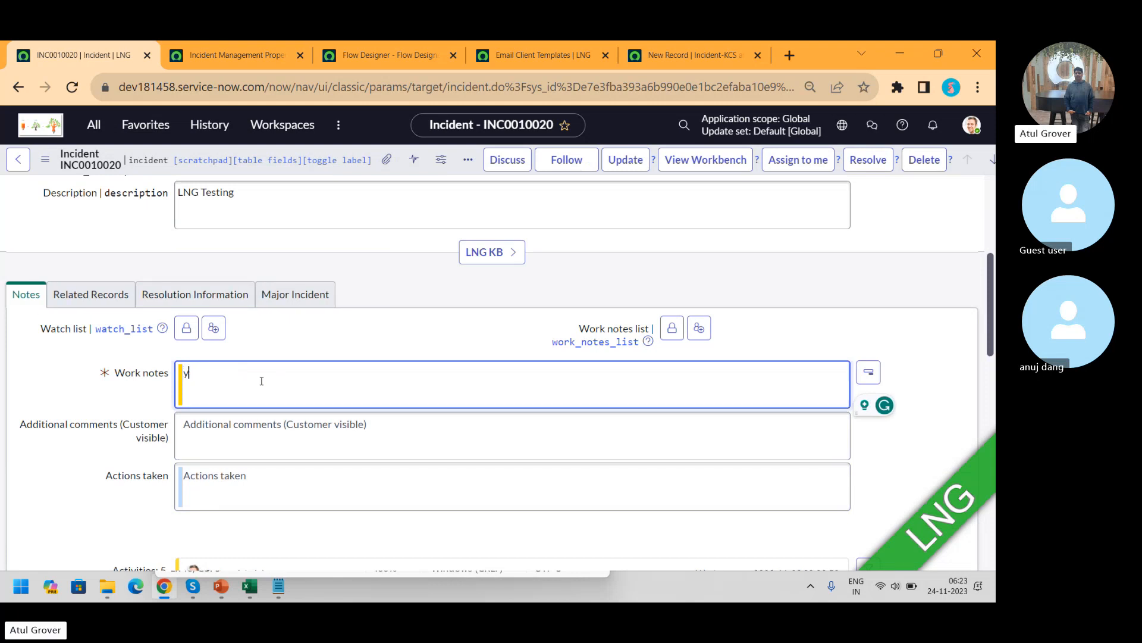
type("es ahtree and ")
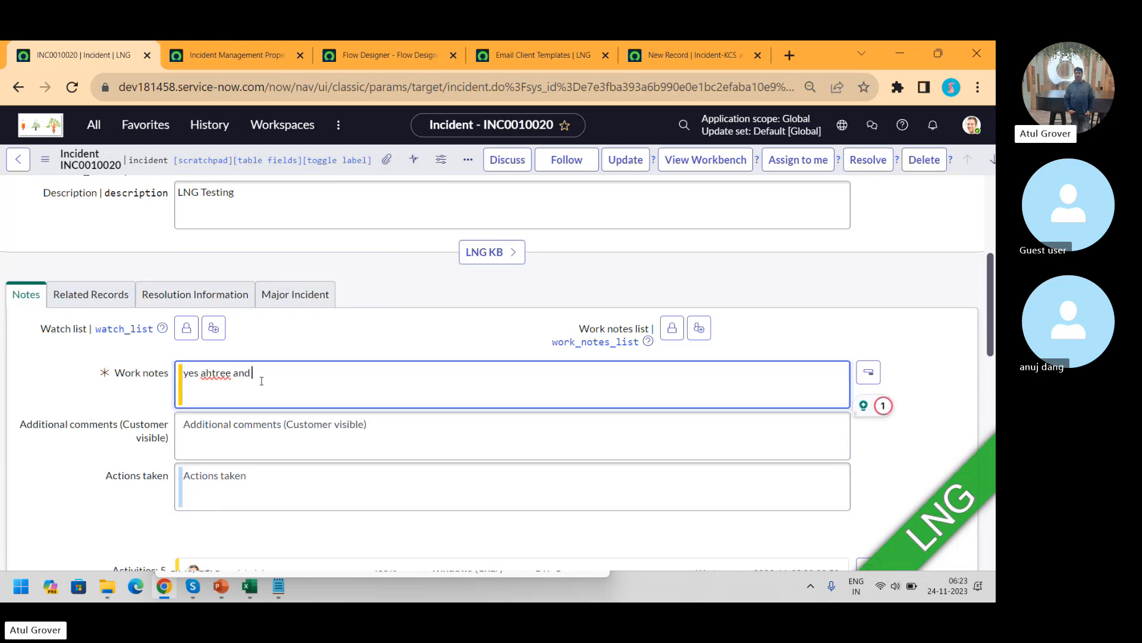
type("promot")
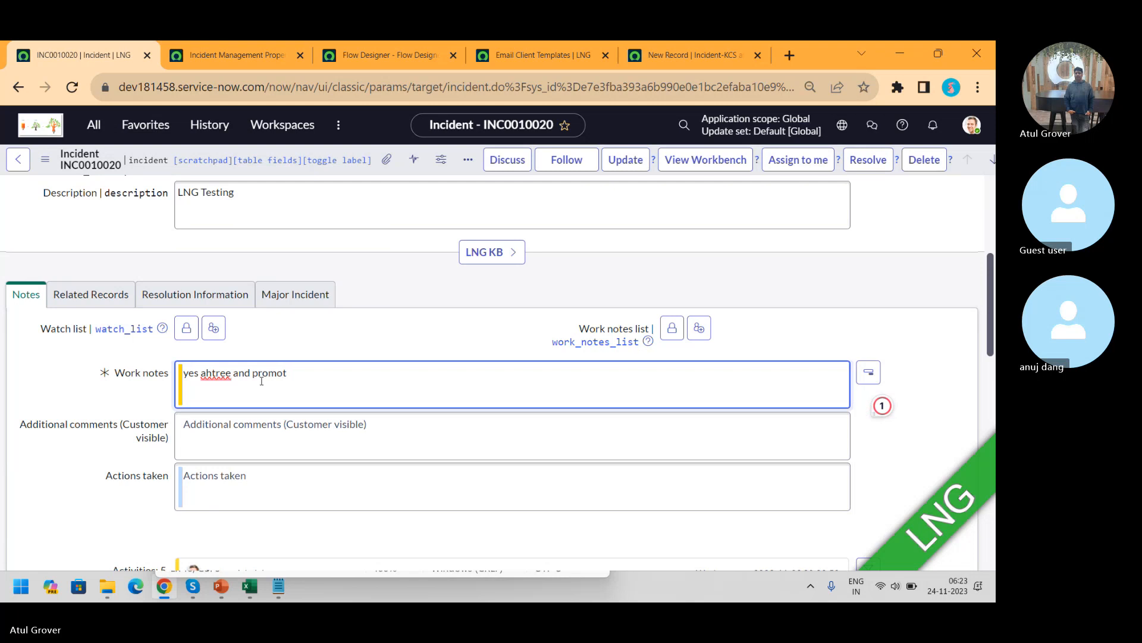
type("oing")
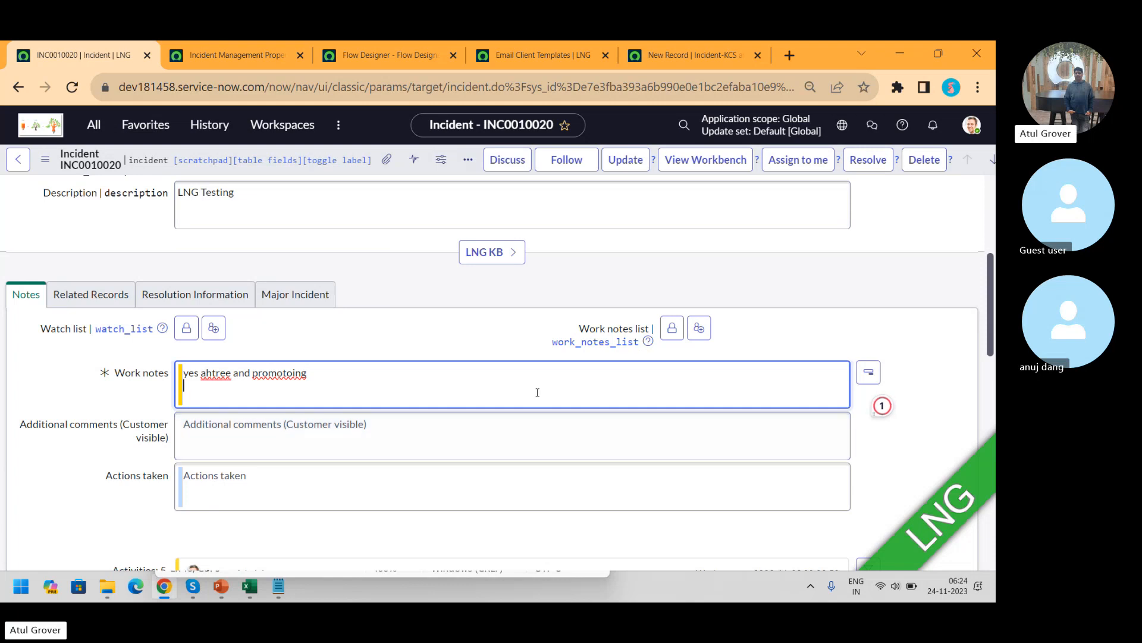
- Enter "yes" as the actions taken on the incident and save the record
scroll(993, 360, "down", 3)
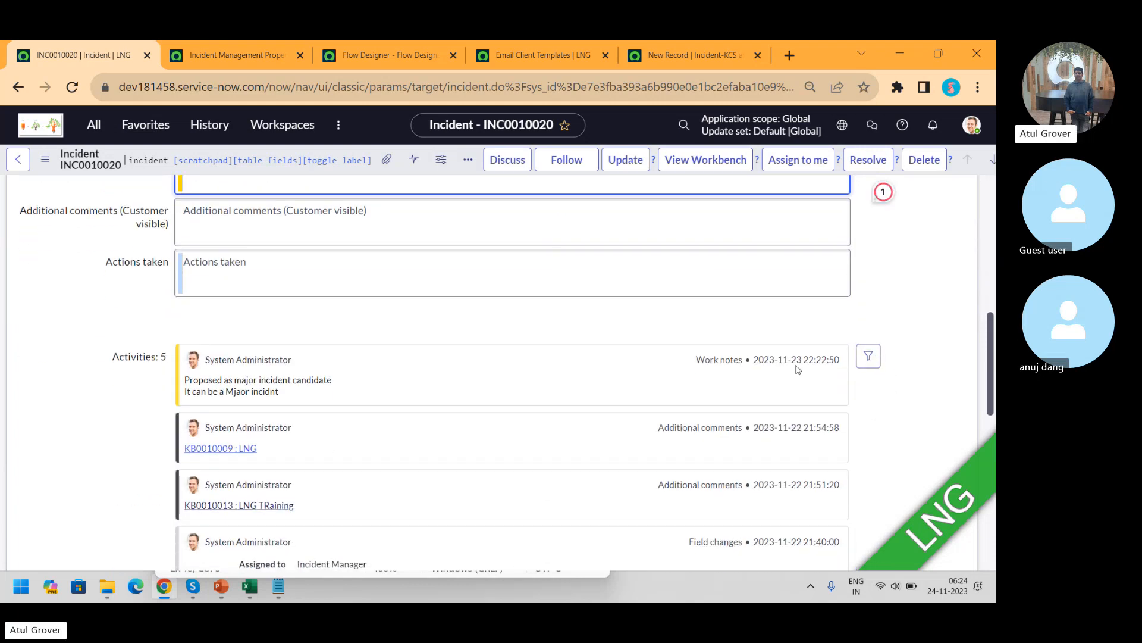
left_click(433, 256)
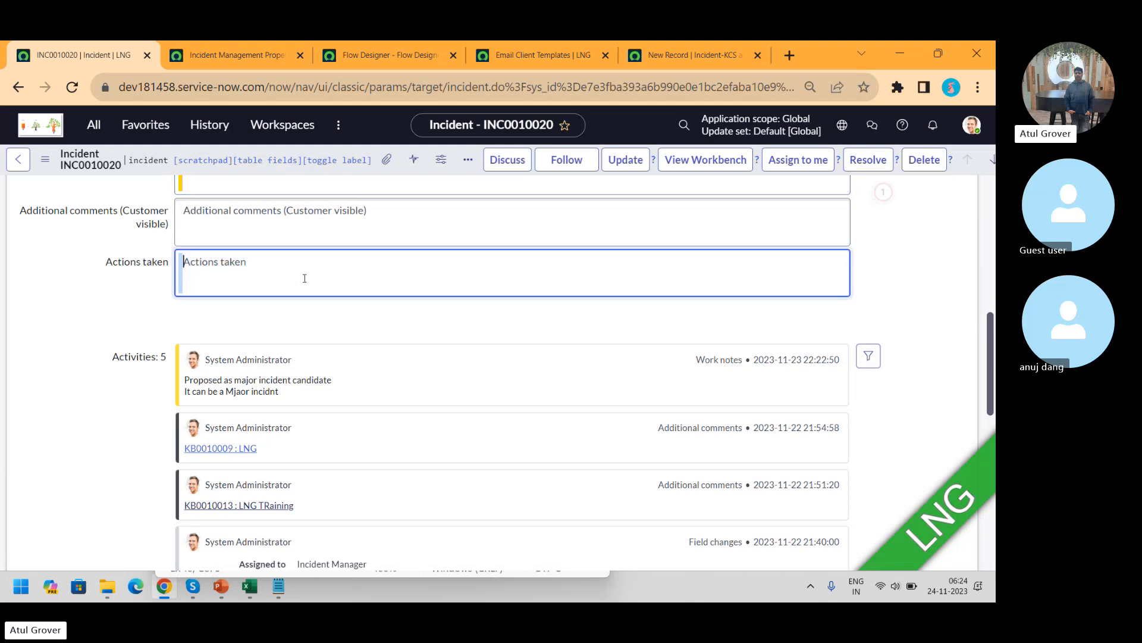
type("N")
key("BackSpace")
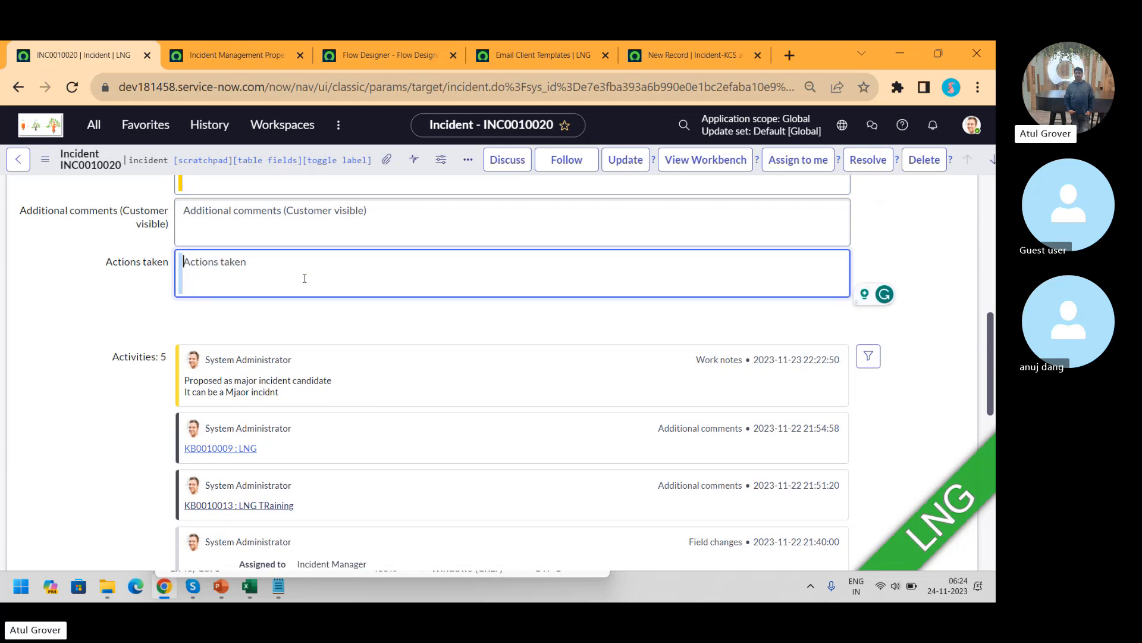
type("yes")
right_click(423, 174)
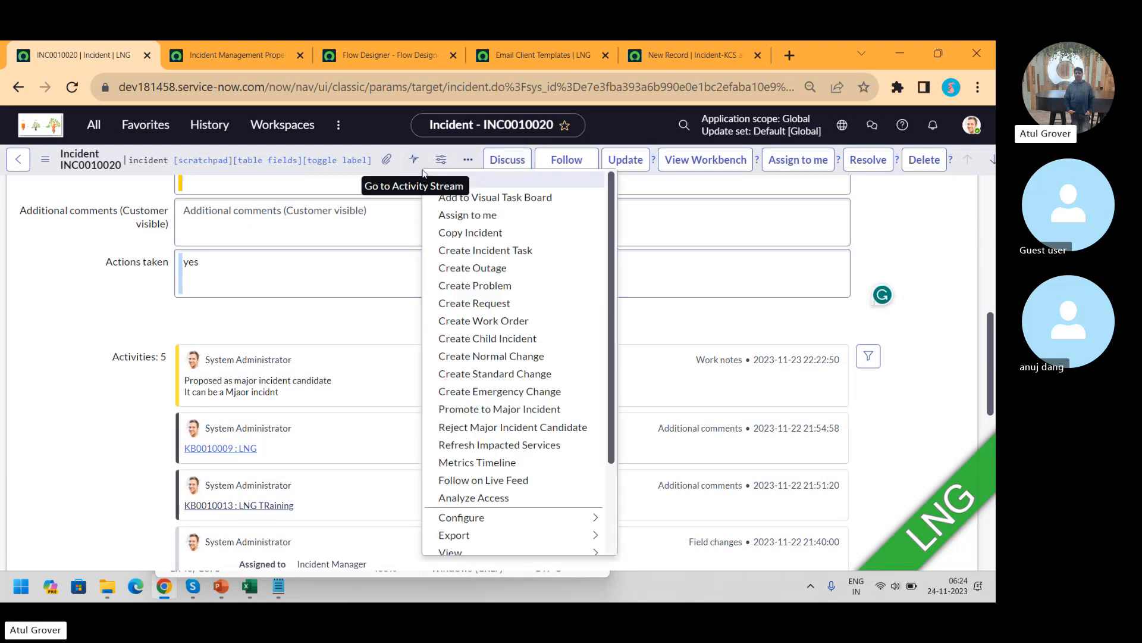
left_click(467, 185)
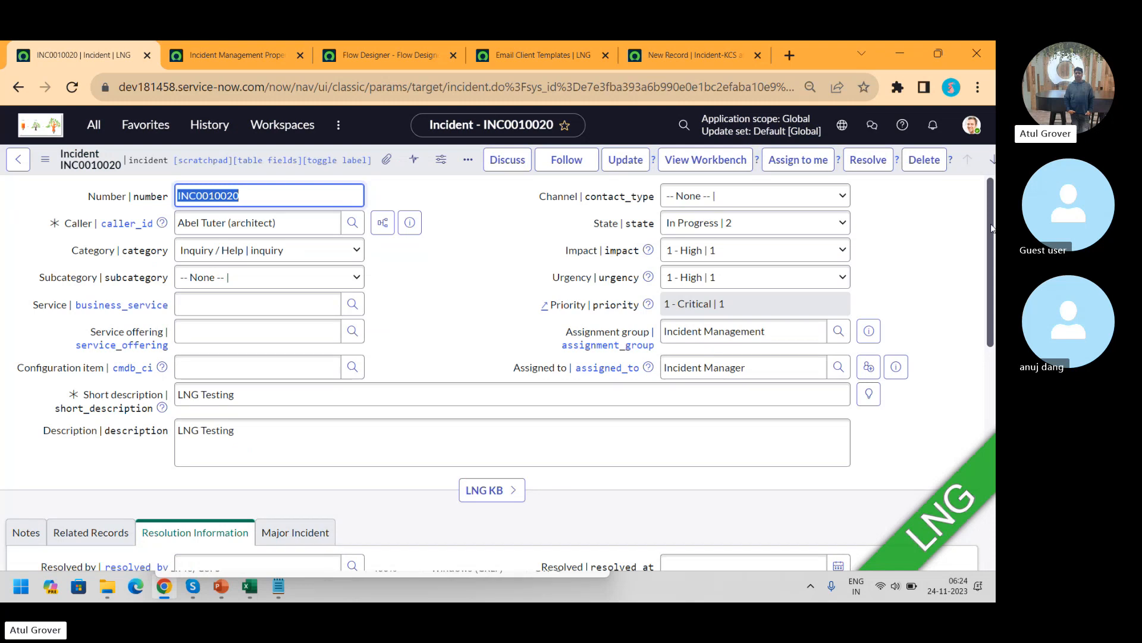
- Review the incident's Major Incident details and open the incident in the Major Incident Workbench
scroll(350, 275, "down", 4)
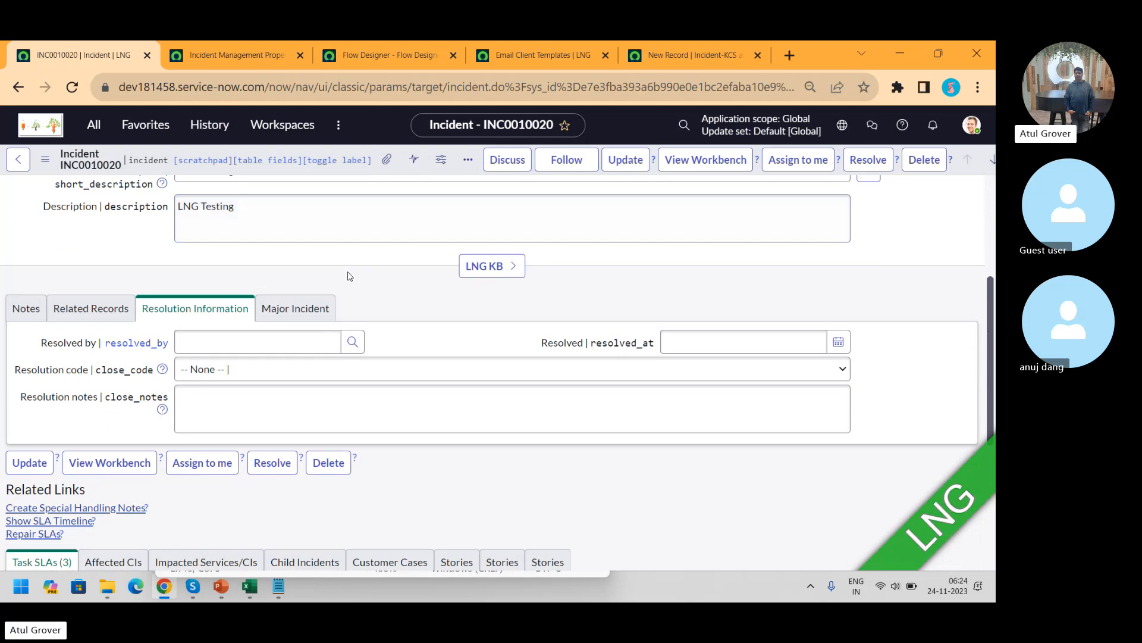
left_click(301, 309)
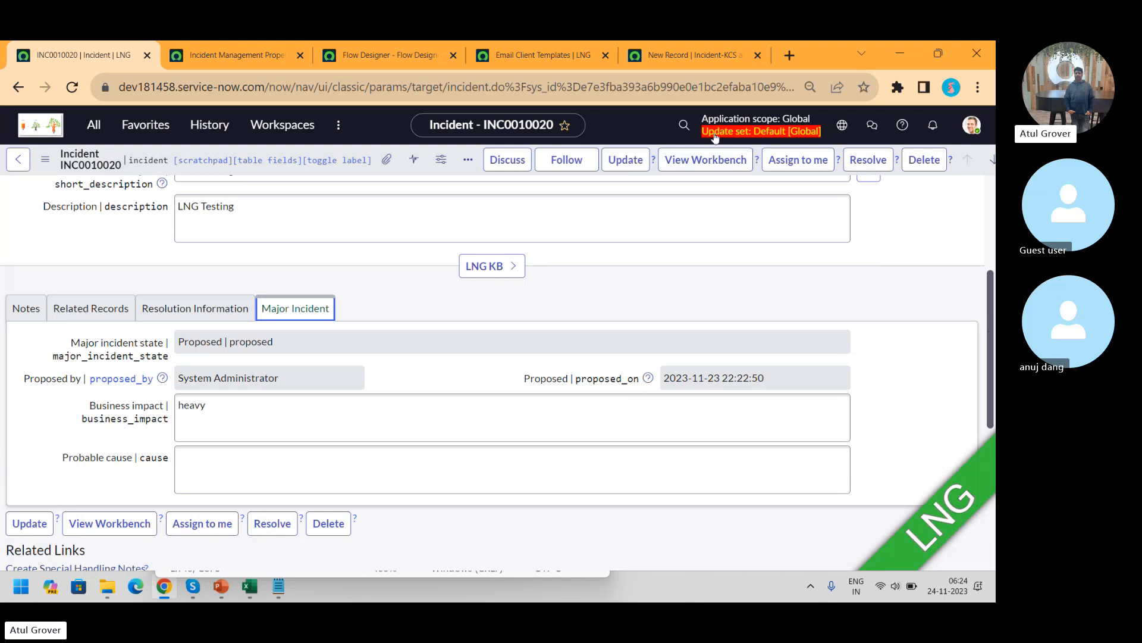
left_click(711, 162)
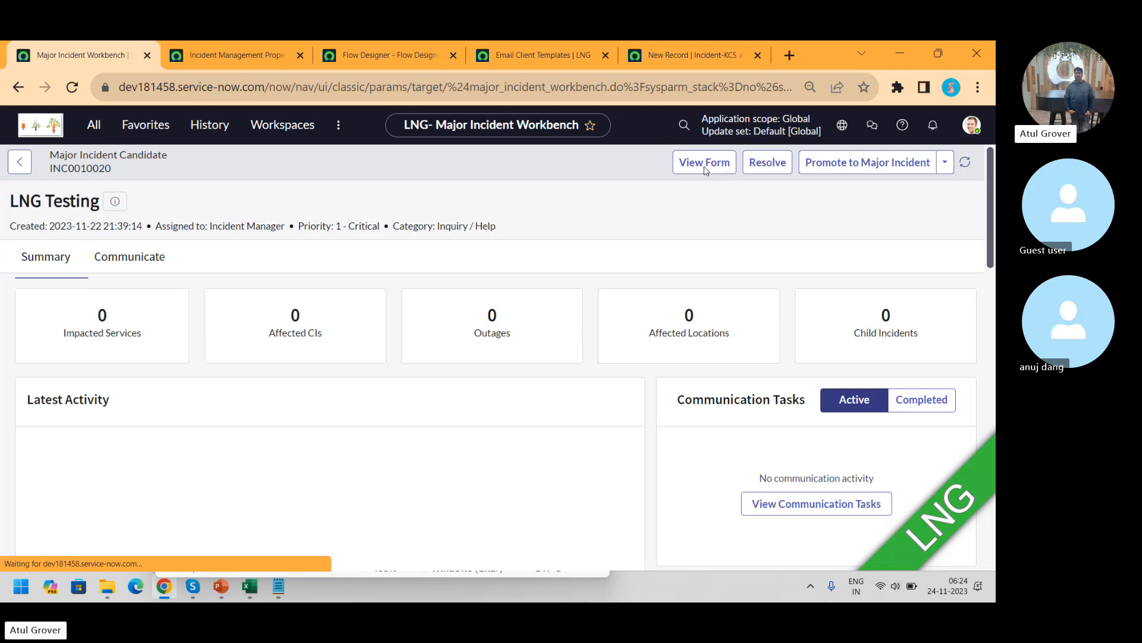
- Promote the candidate to a major incident with work notes "dshshdf", keeping the business impact "heavy"
left_click(846, 166)
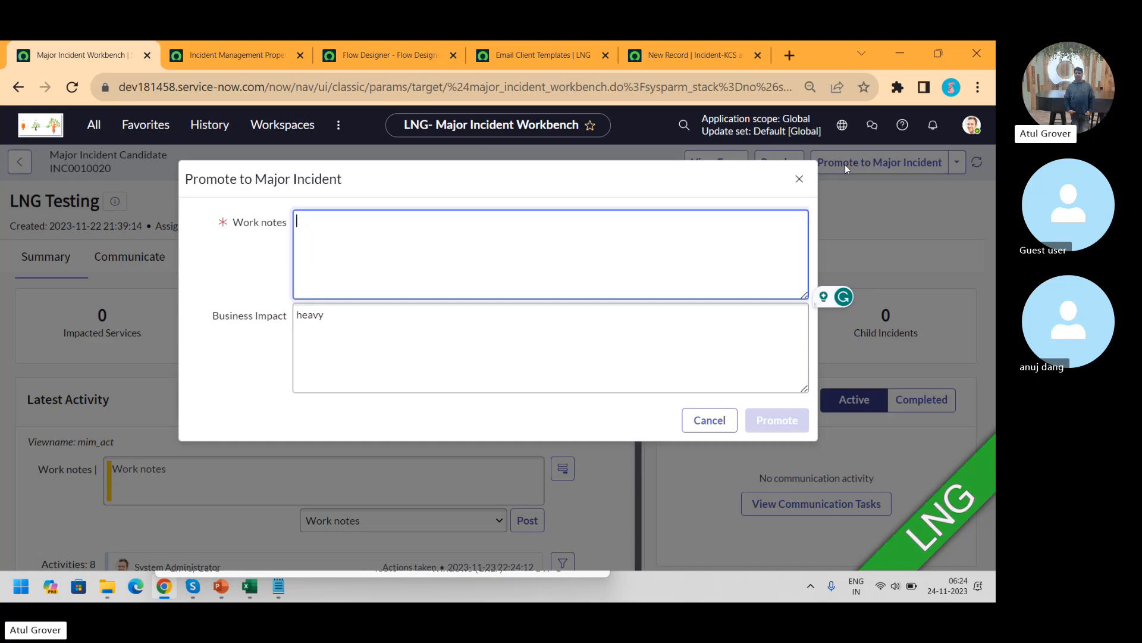
type("dshshdf")
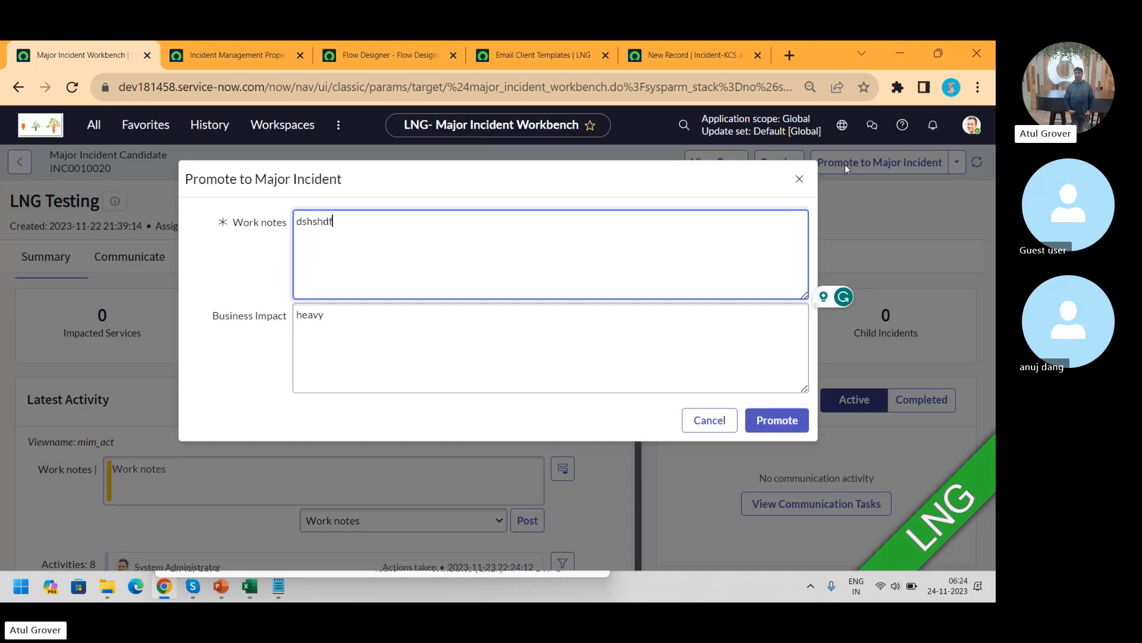
left_click(777, 422)
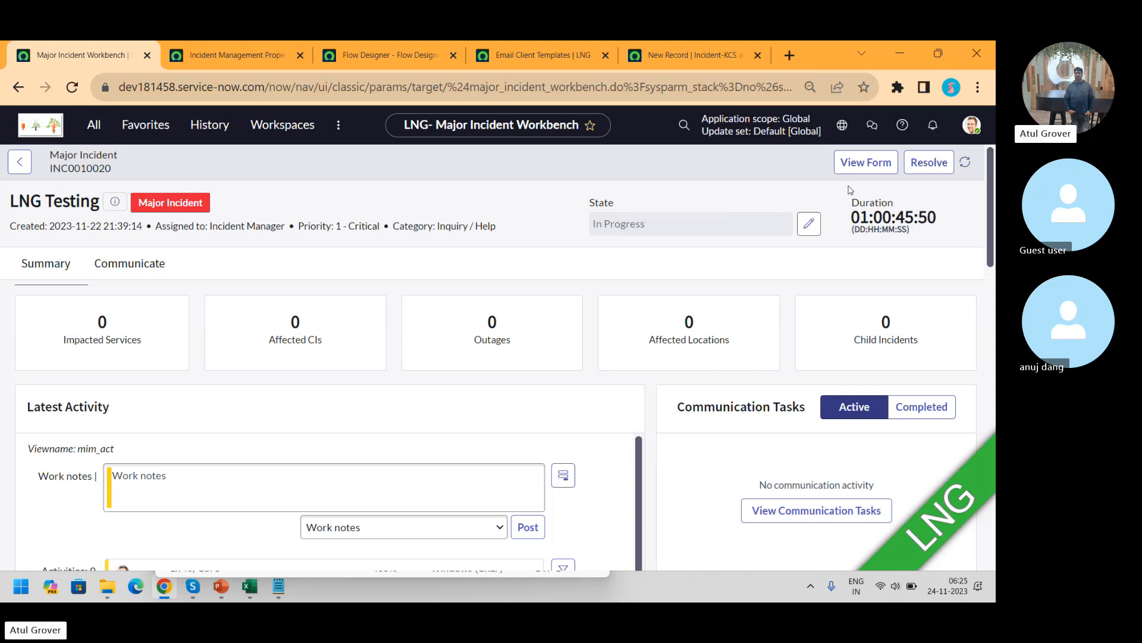
- Return from the workbench to the incident form and set the impact to 3 - Low
left_click(866, 164)
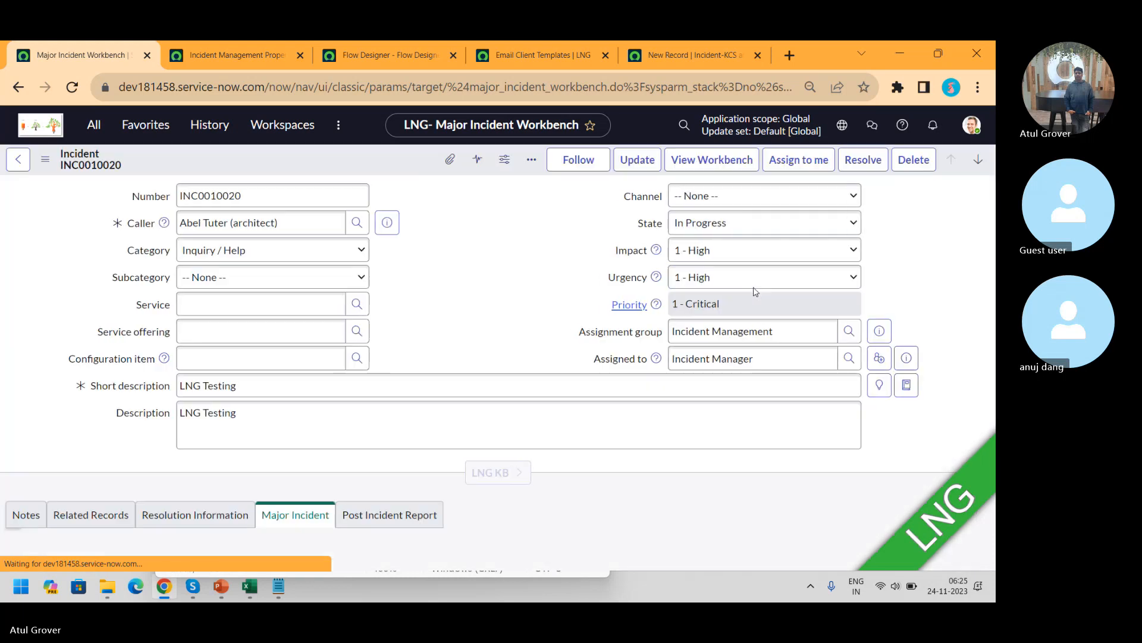
left_click(721, 251)
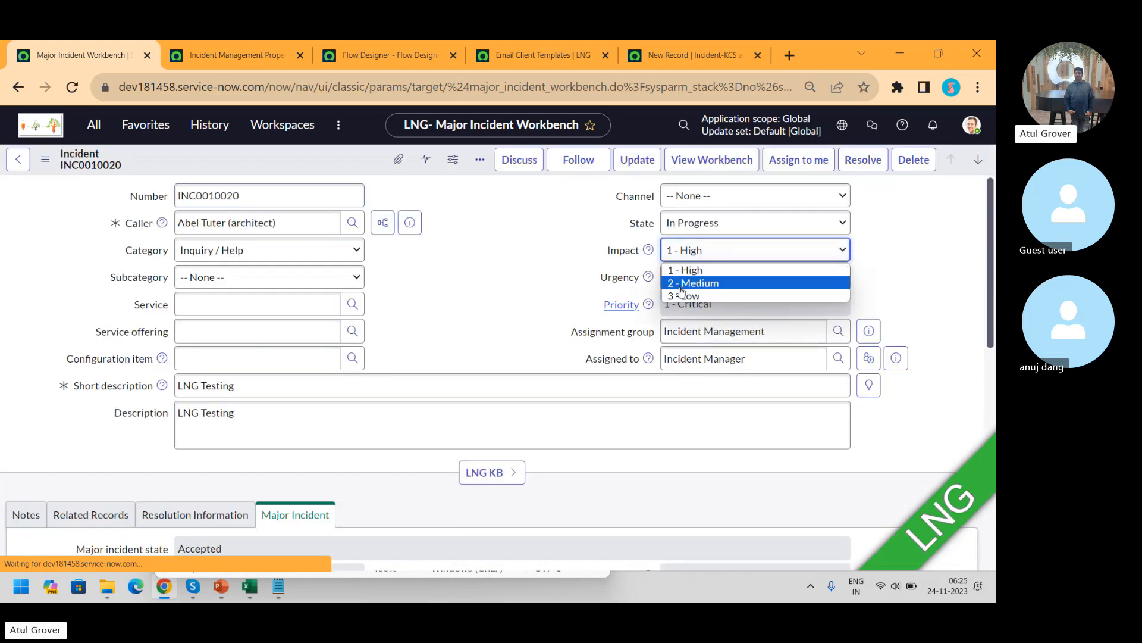
left_click(684, 296)
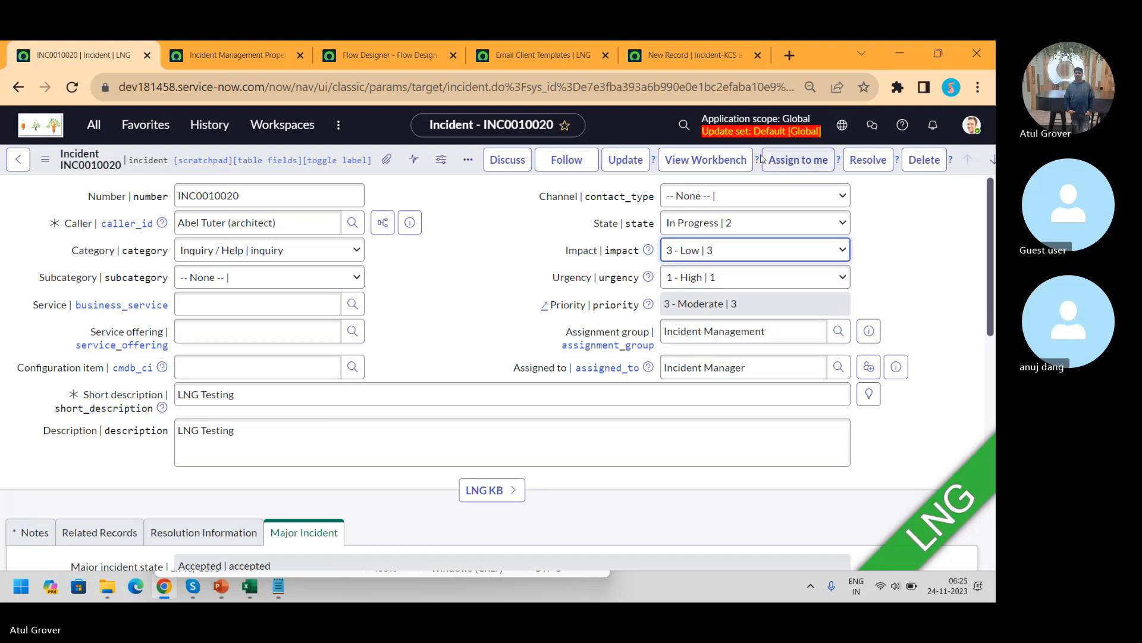
- Try to save the incident with the changed impact and open its workbench without entering work notes
right_click(398, 169)
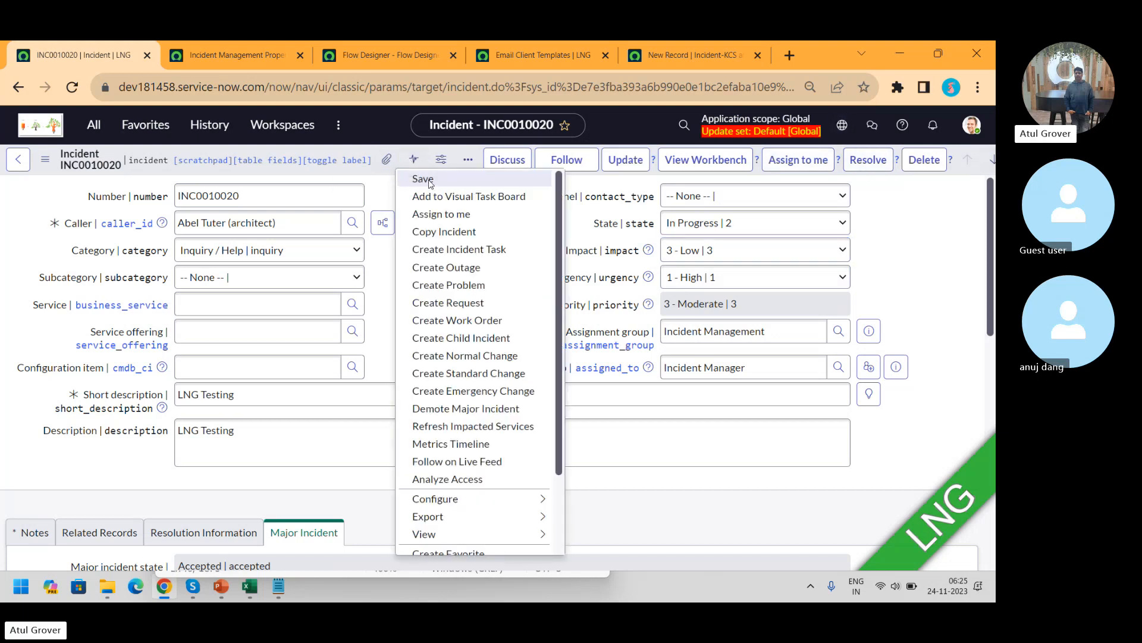
left_click(423, 179)
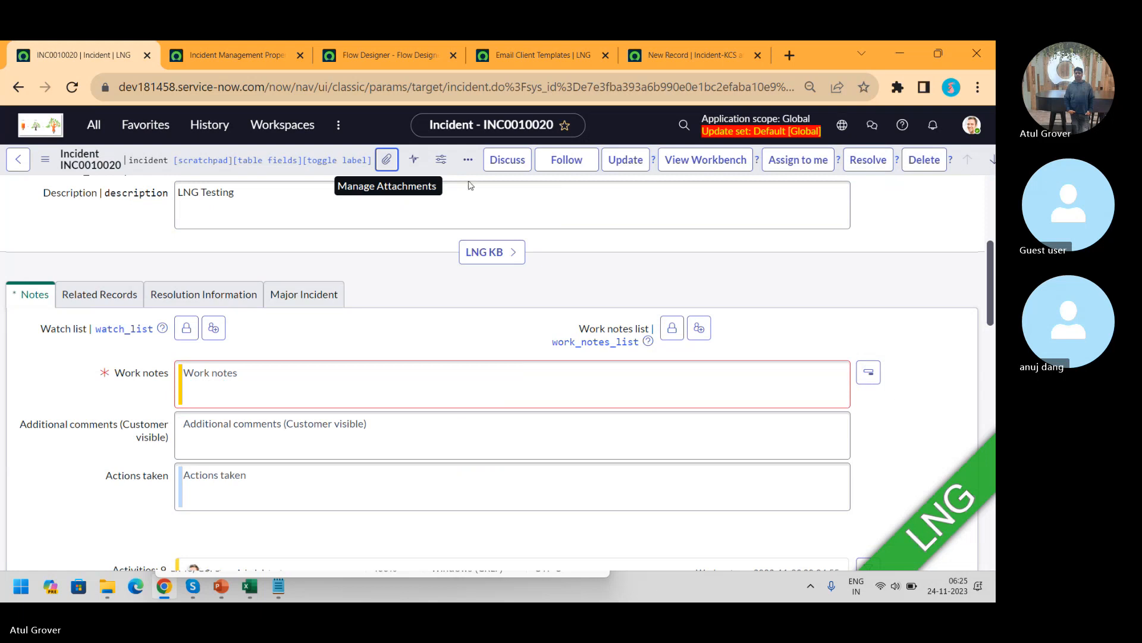
left_click(703, 163)
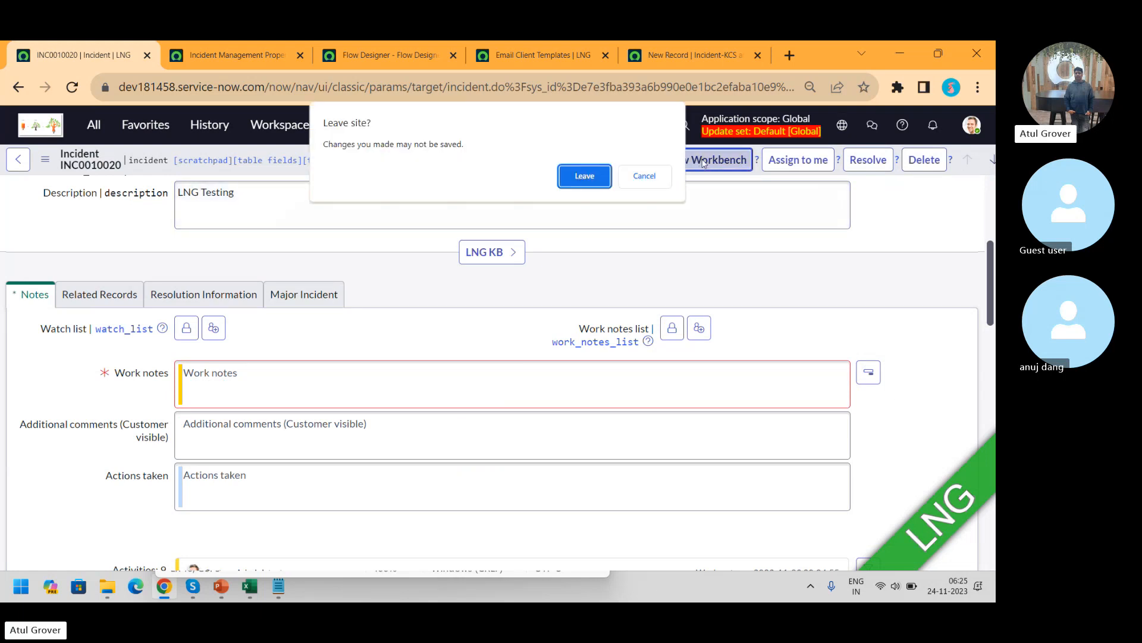
left_click(636, 181)
right_click(406, 169)
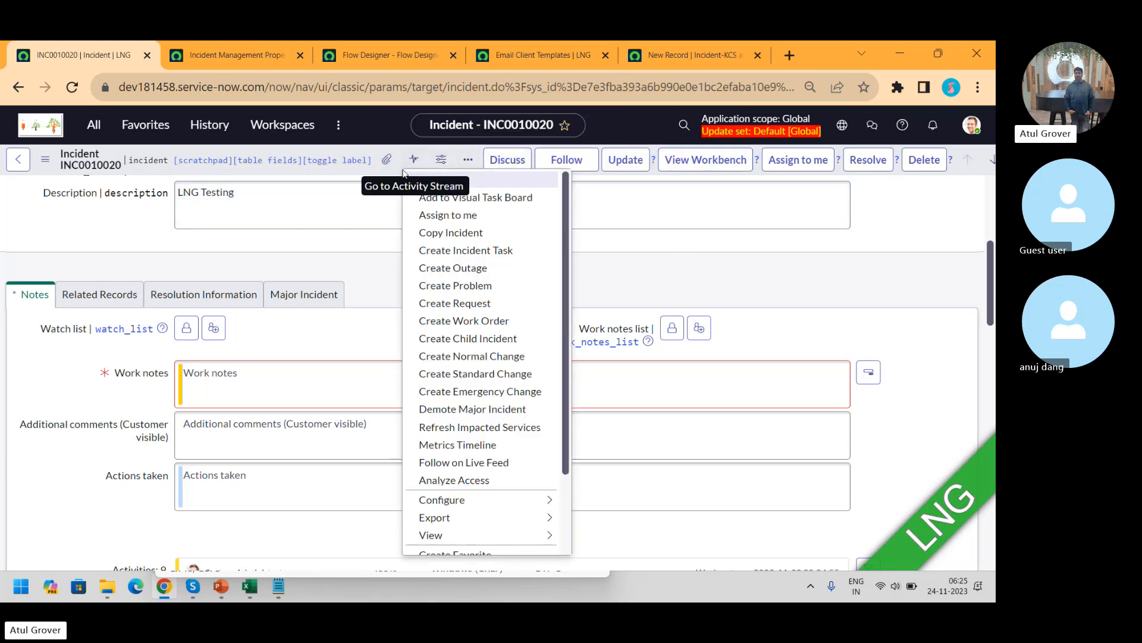
left_click(443, 186)
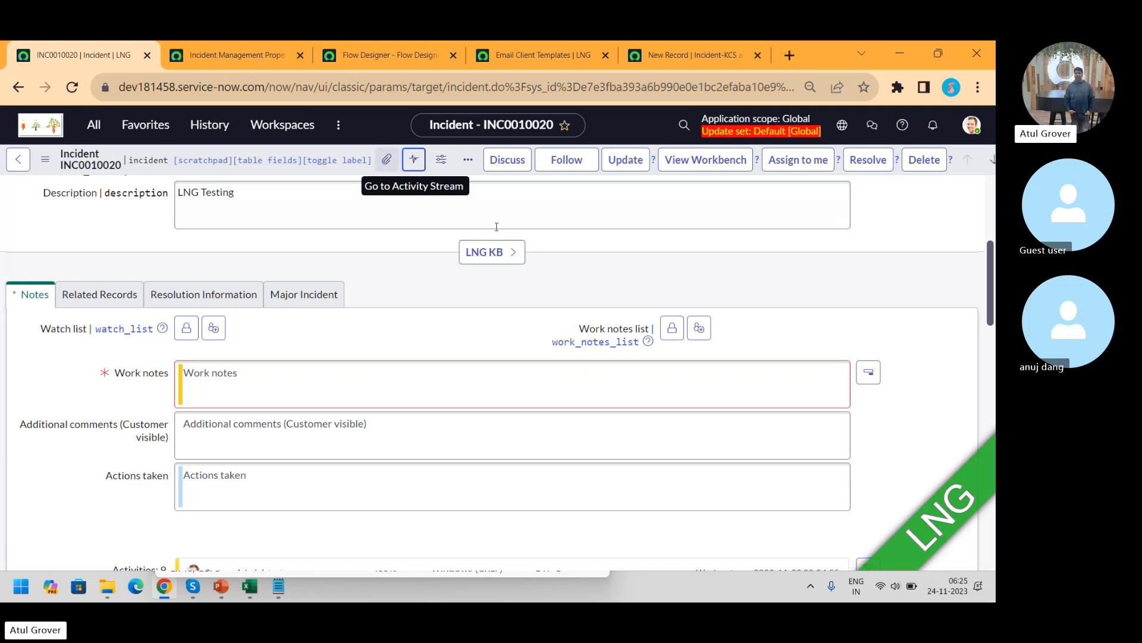
- Enter "sdfsf" as the incident's work notes and save the record
left_click(334, 381)
type("sdfsf")
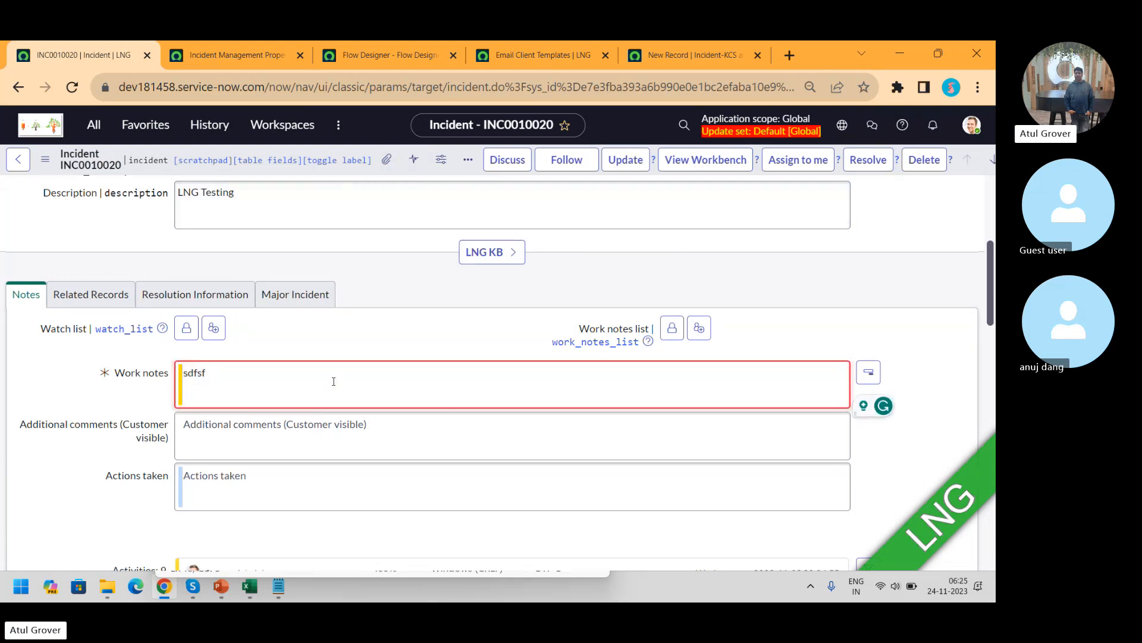
right_click(405, 173)
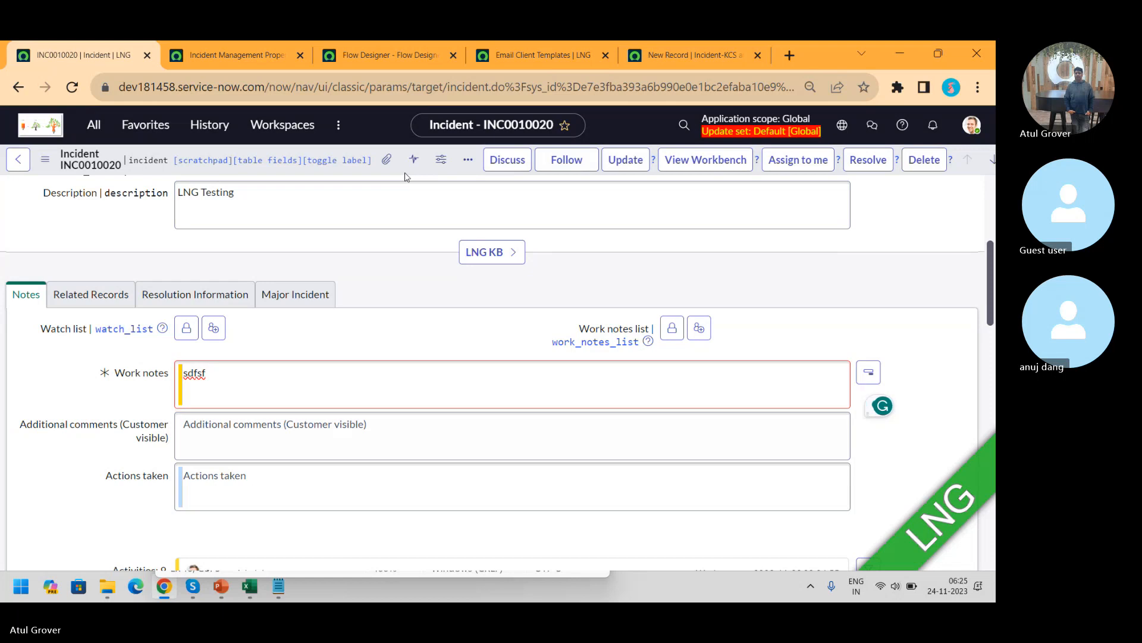
left_click(415, 183)
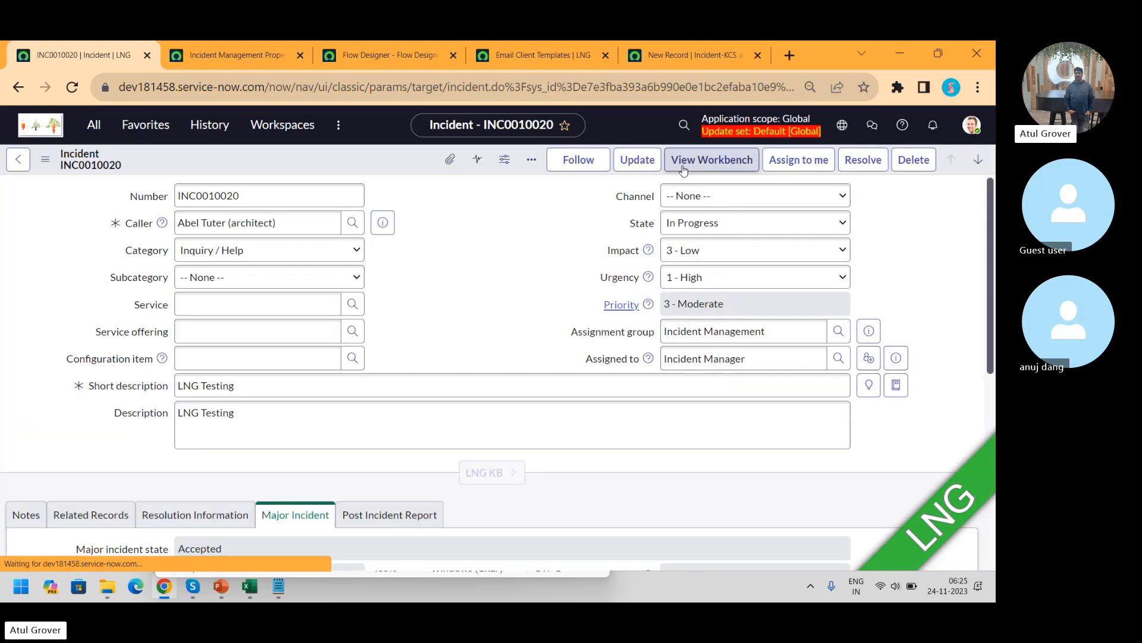
- Open the incident in the Major Incident Workbench and review the summary's latest activity, groups, and active and completed communication tasks
left_click(684, 160)
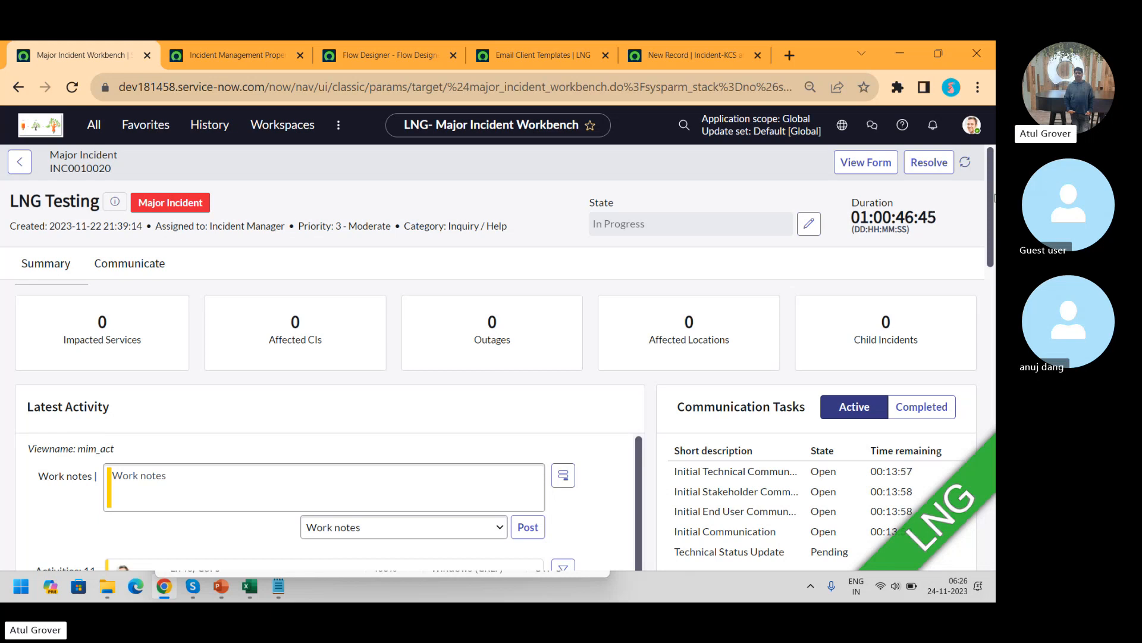
left_click_drag(992, 189, 985, 237)
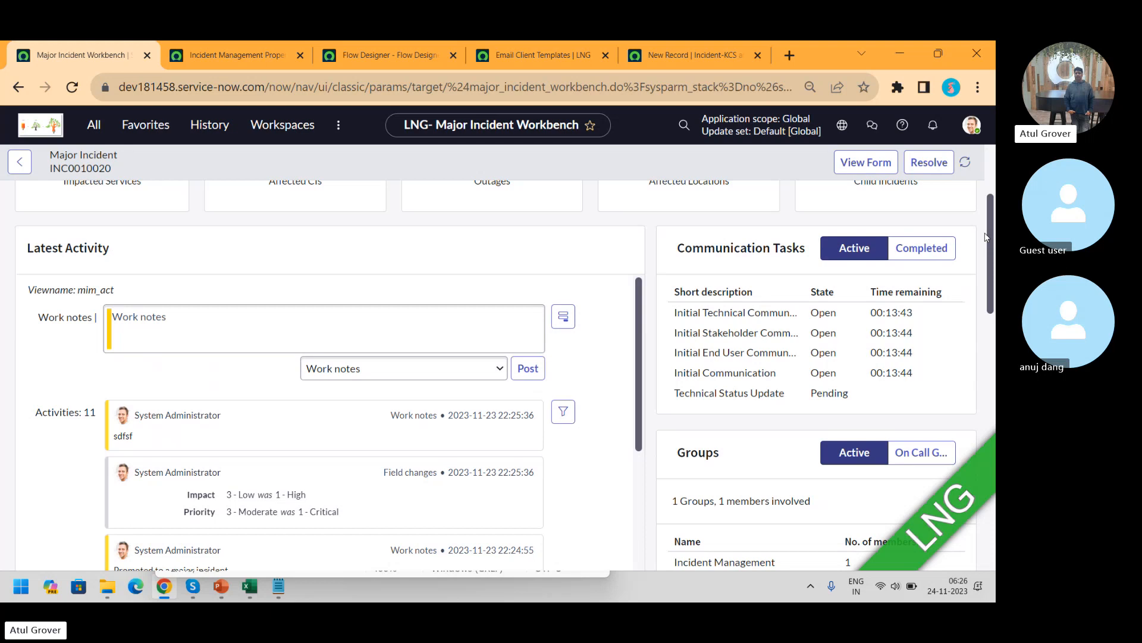
scroll(991, 235, "down", 3)
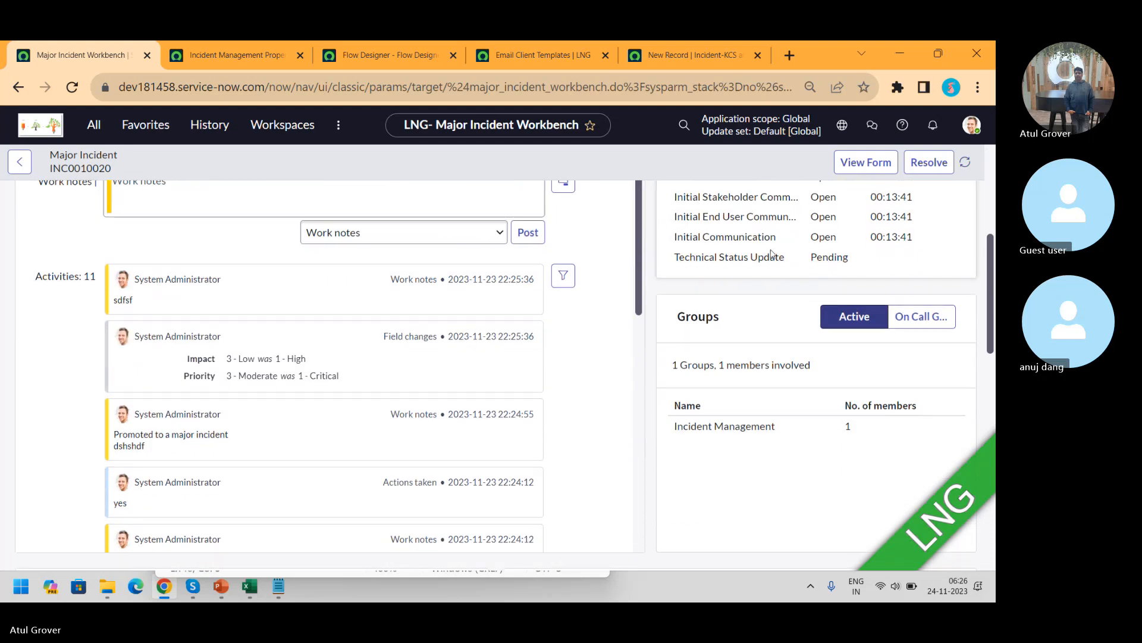
scroll(804, 272, "up", 2)
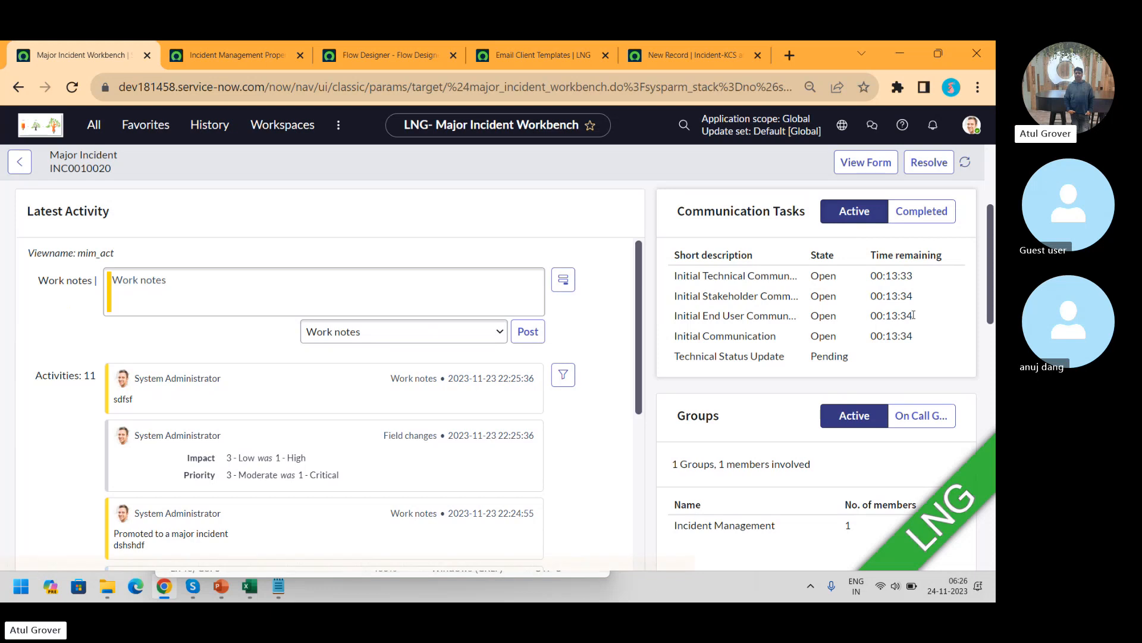
left_click(918, 220)
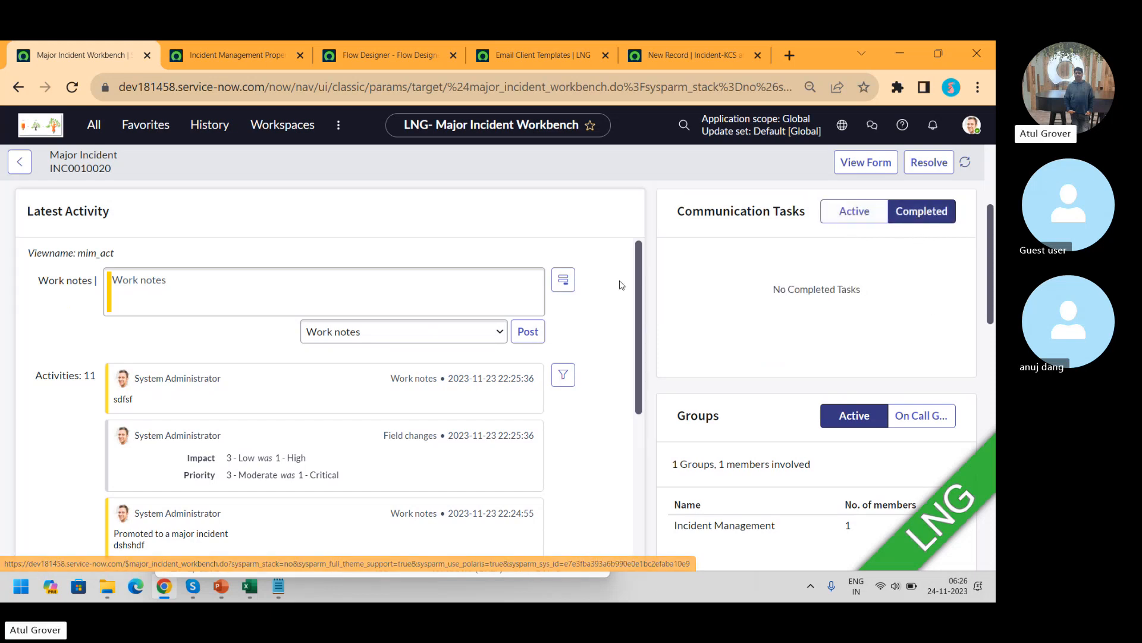
scroll(632, 304, "down", 1)
scroll(619, 454, "down", 10)
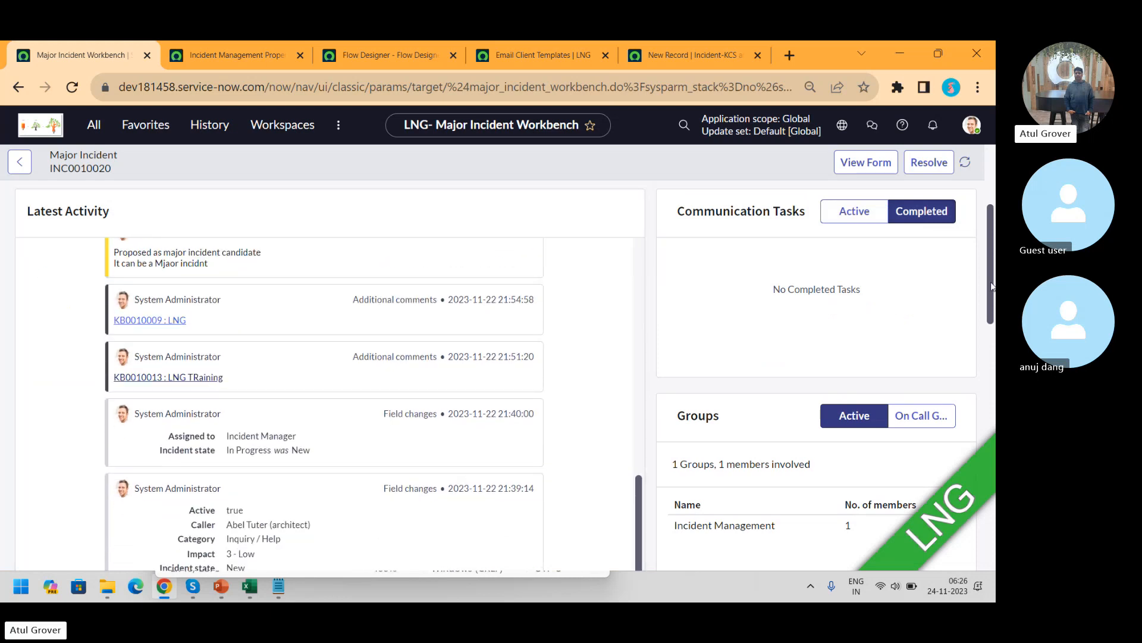
left_click_drag(991, 286, 994, 219)
scroll(266, 475, "down", 1)
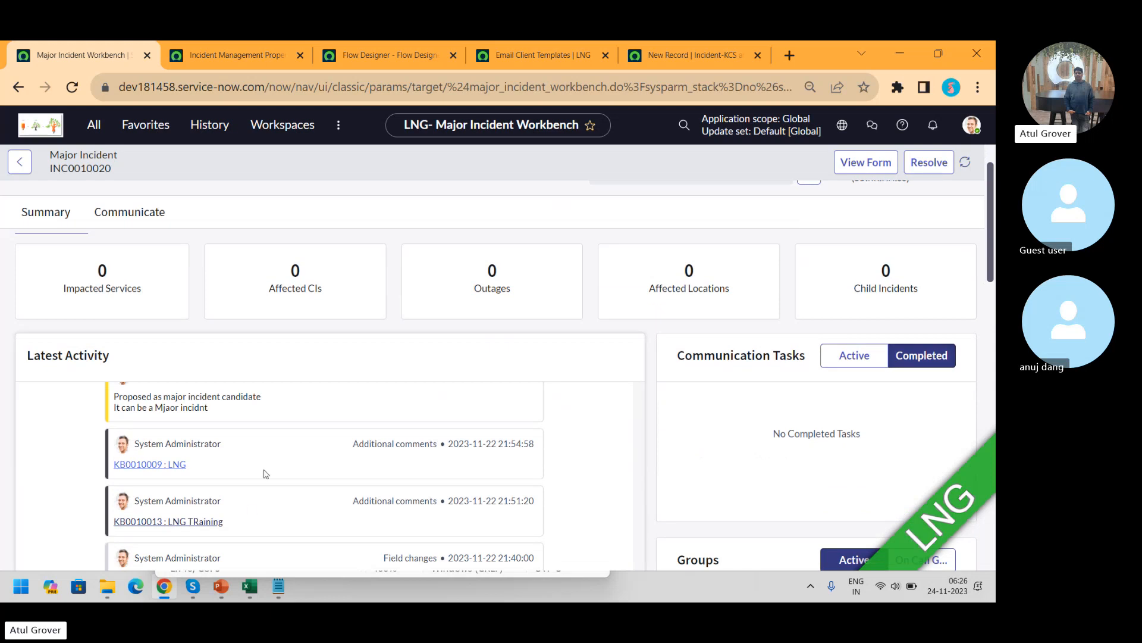
- Examine the email composition form for the Initial Technical Communication task and dismiss it without sending
left_click(151, 218)
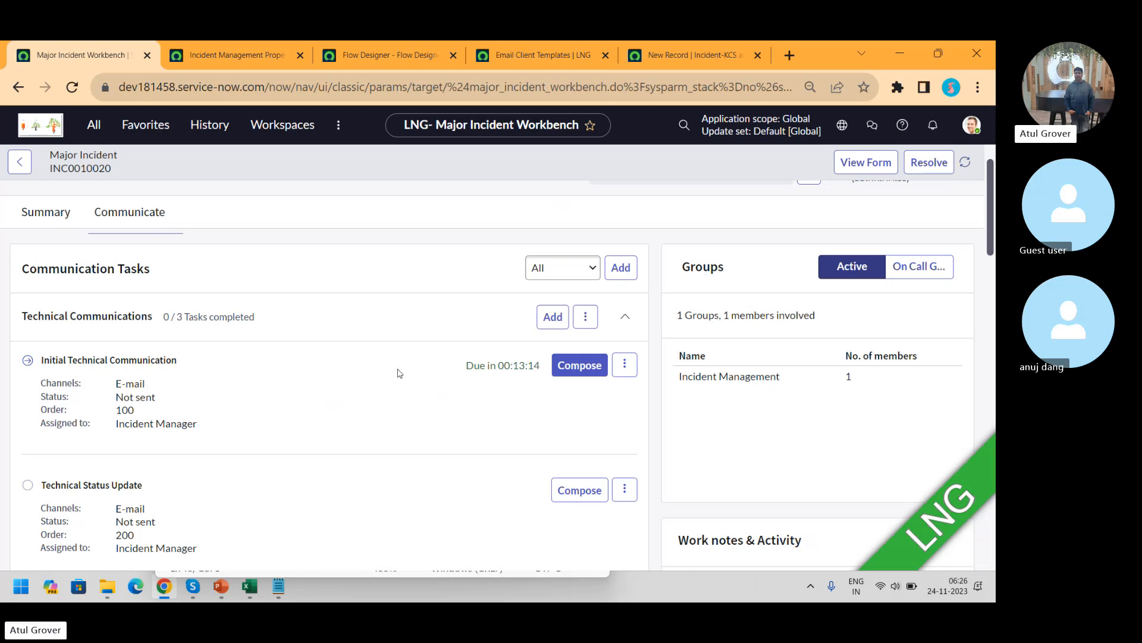
left_click(585, 366)
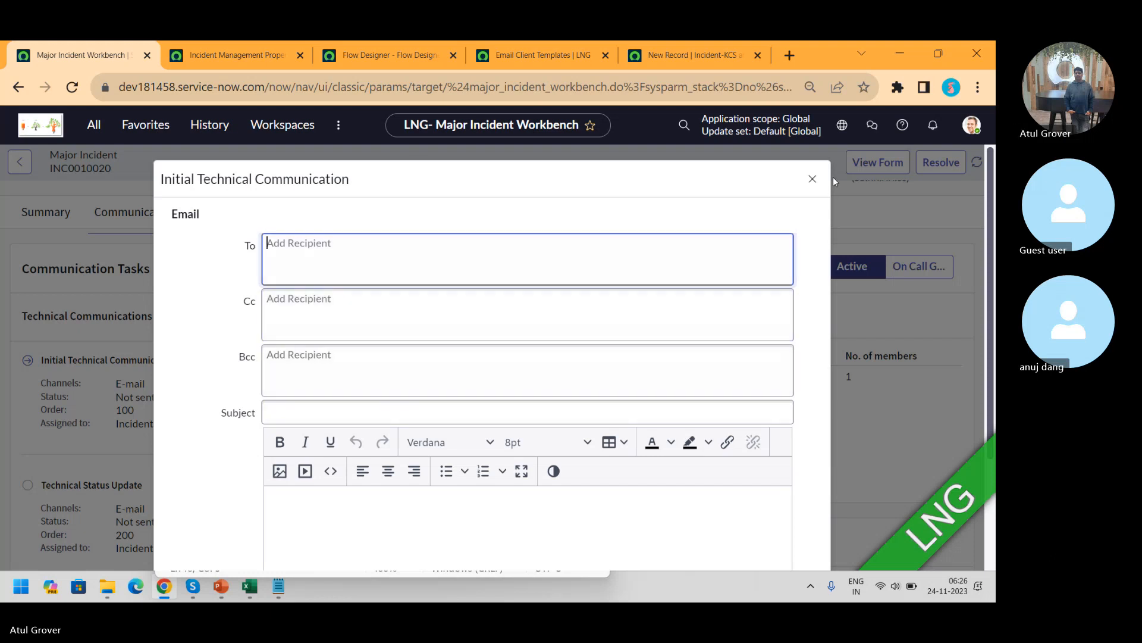
left_click(812, 179)
- Close the Initial Technical Communication task and check the due time of the Technical Status Update task
left_click(626, 365)
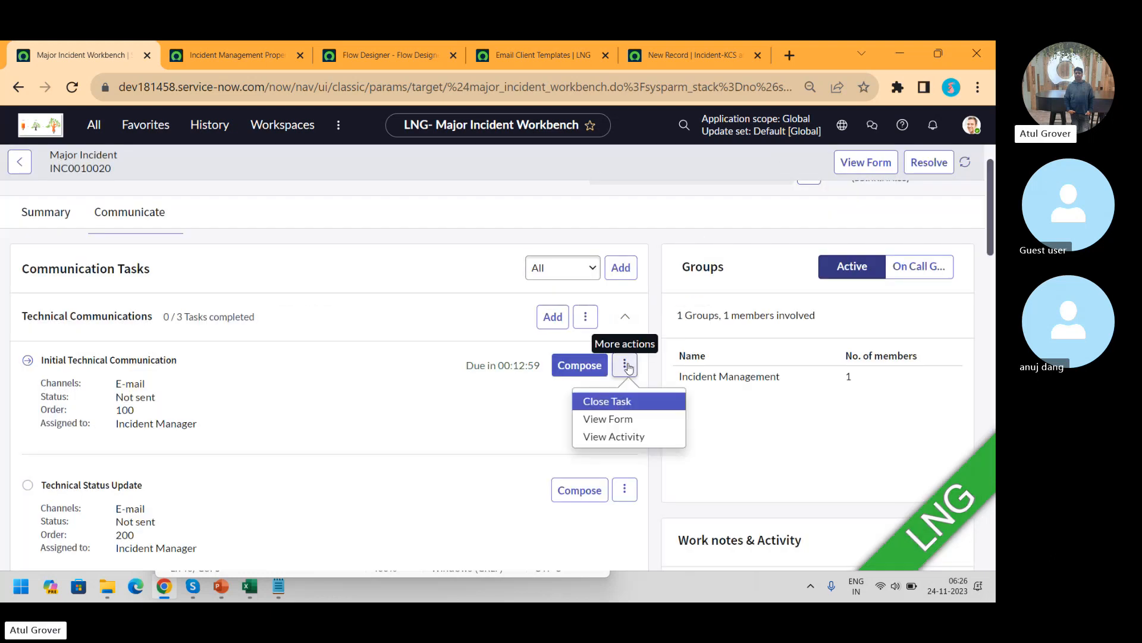
left_click(614, 402)
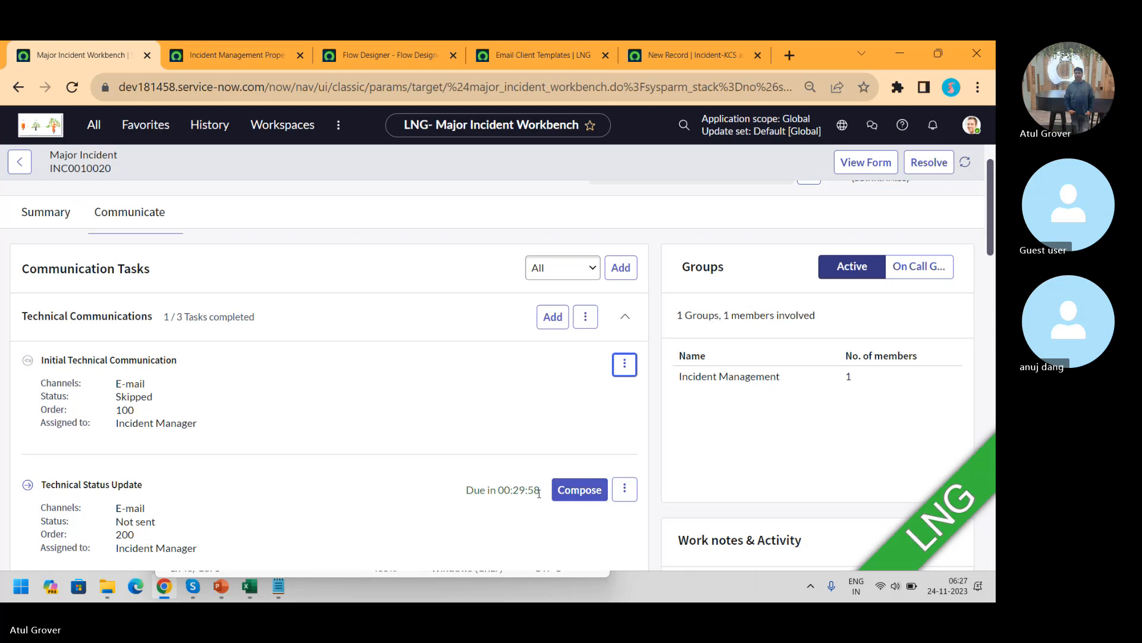
left_click_drag(539, 493, 511, 491)
scroll(991, 189, "down", 1)
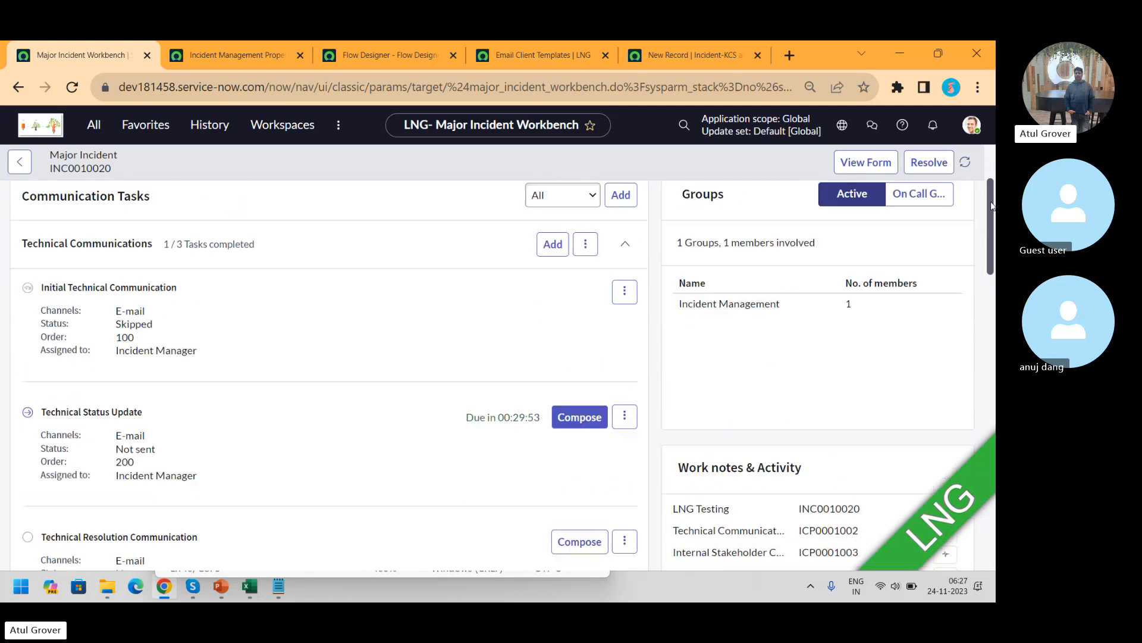
- Check the on-call members of the ITSM App-Dev and Network groups
left_click(923, 217)
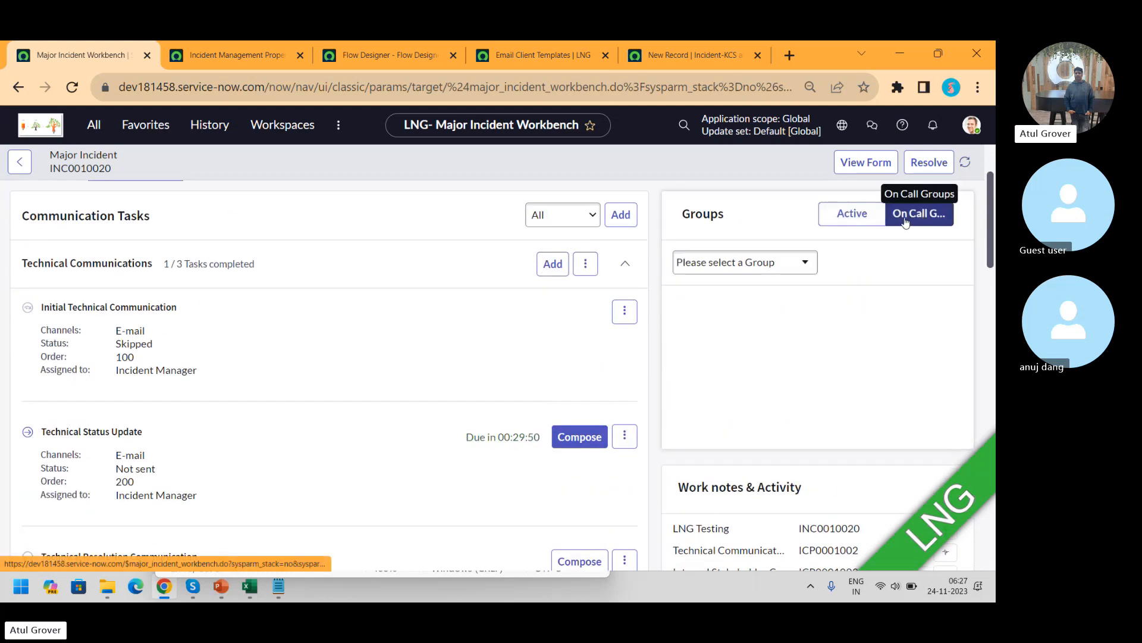
left_click(793, 263)
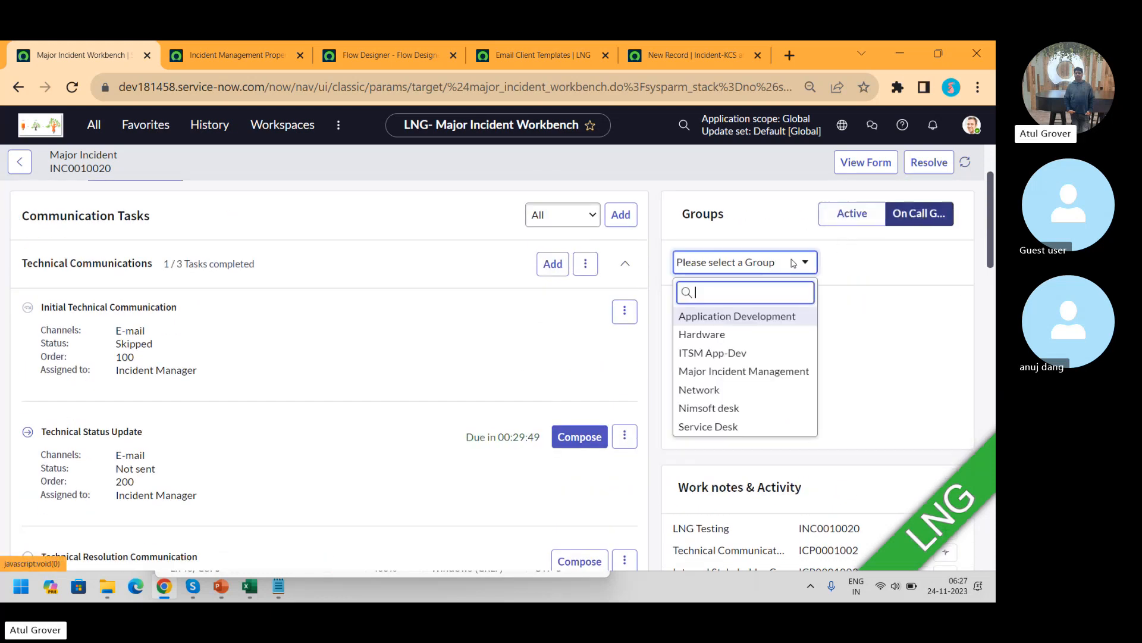
left_click(691, 353)
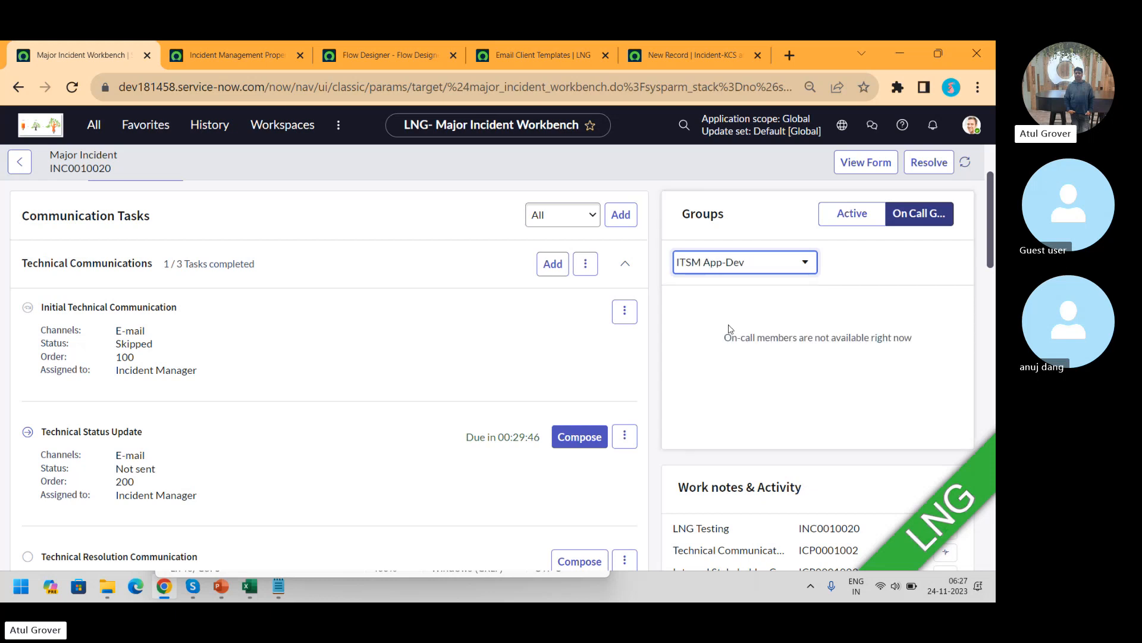
left_click(809, 263)
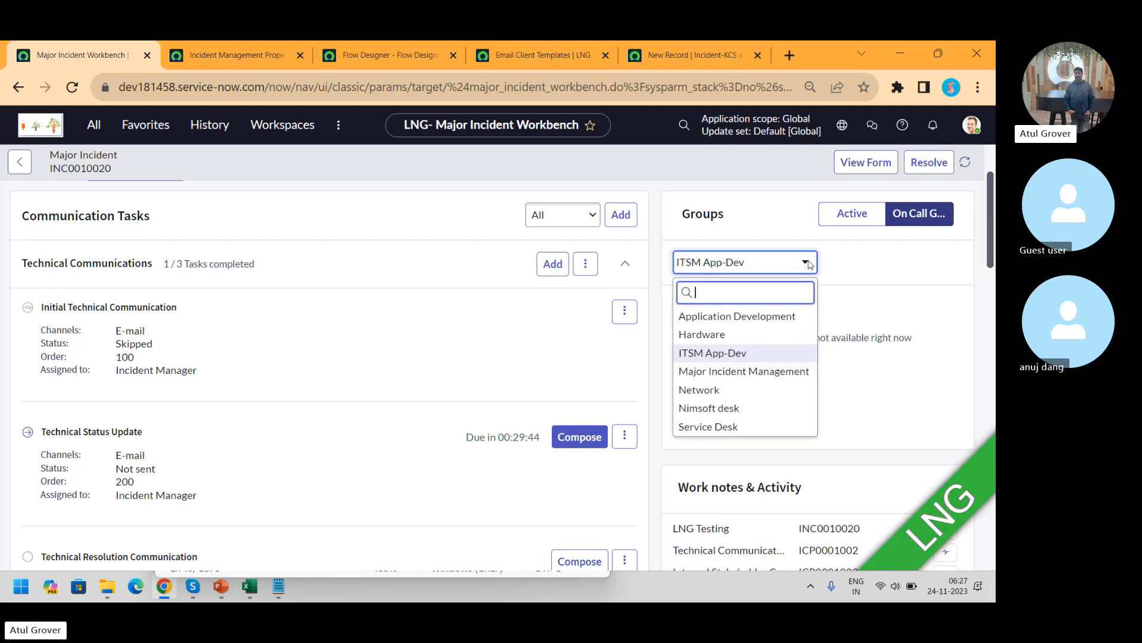
left_click(722, 393)
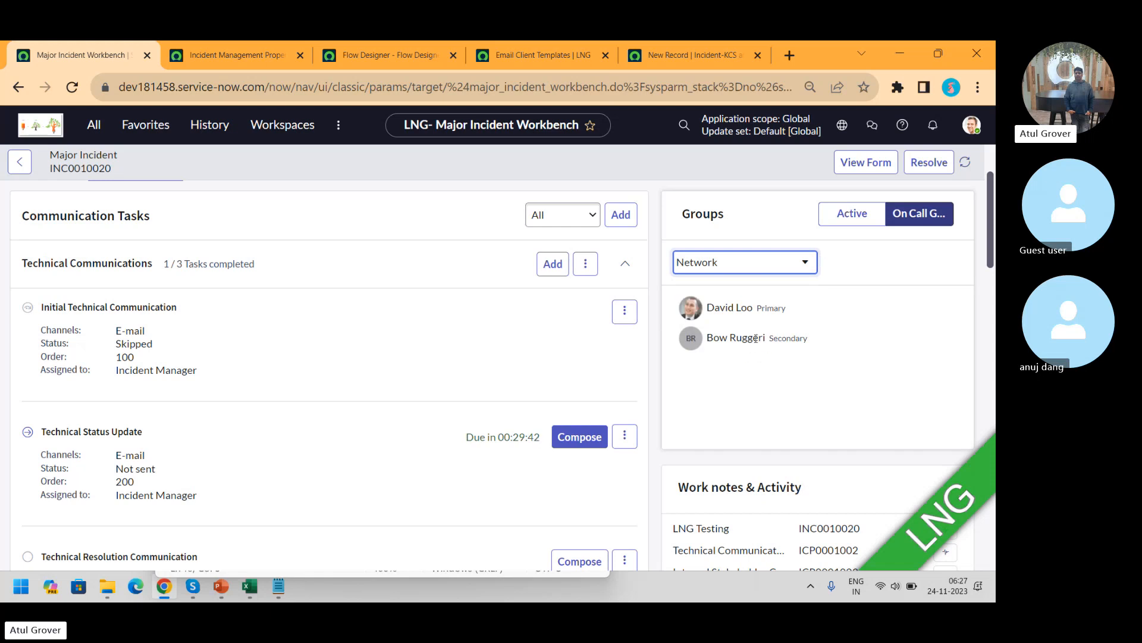
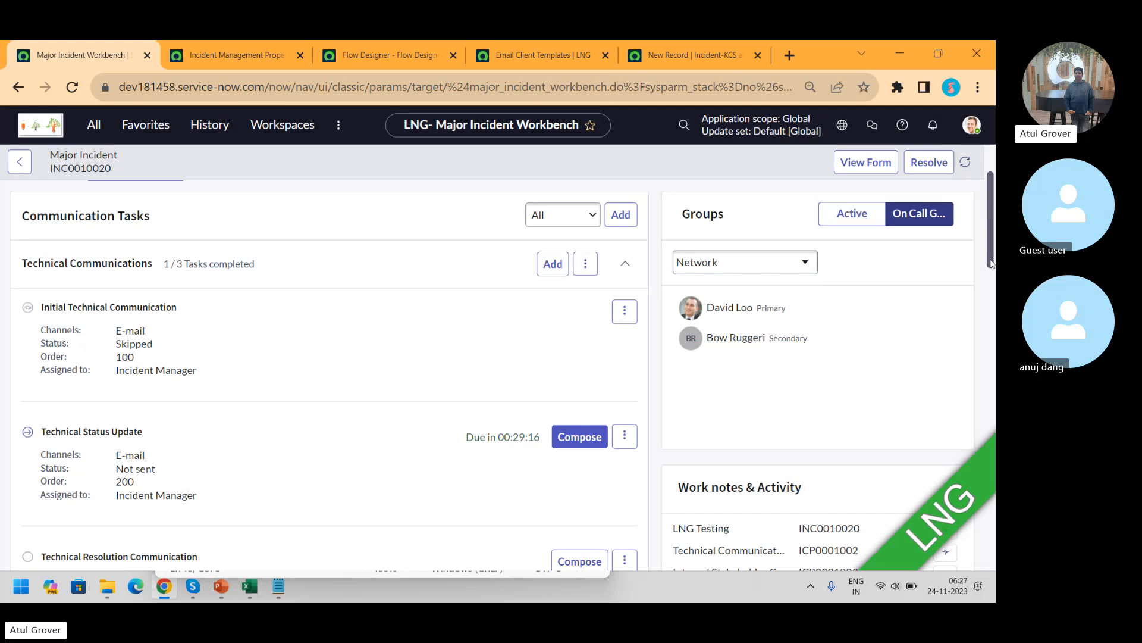
- Start a new communication task for the End User Communications plan, using the E-mail channel with the Initial communication (Business) template
left_click_drag(991, 263, 993, 210)
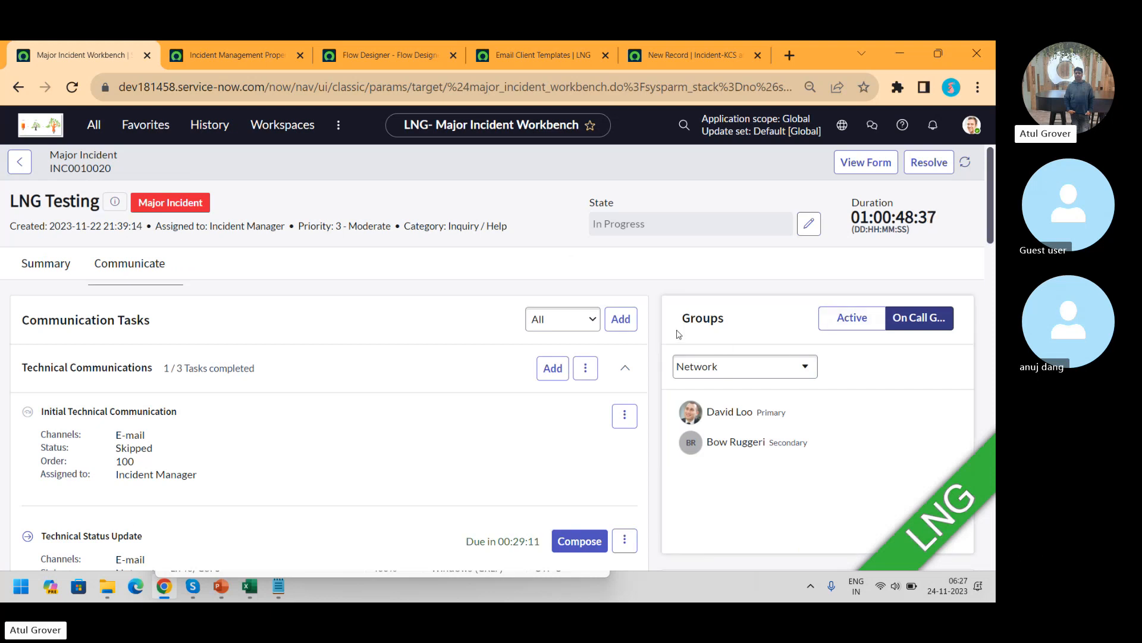
left_click(621, 319)
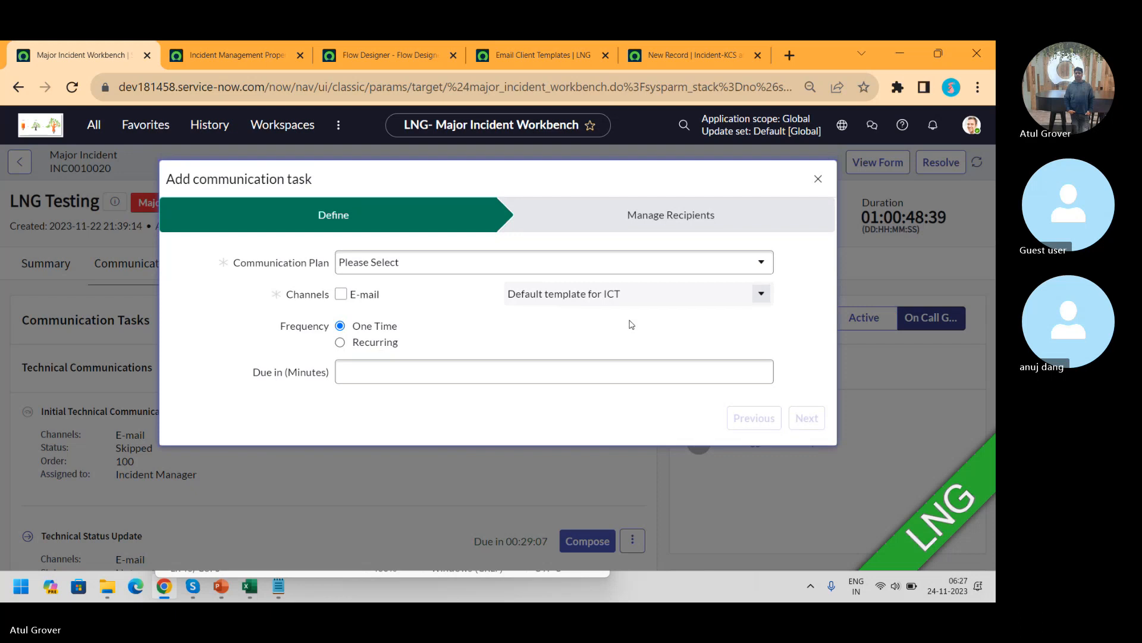
left_click(448, 260)
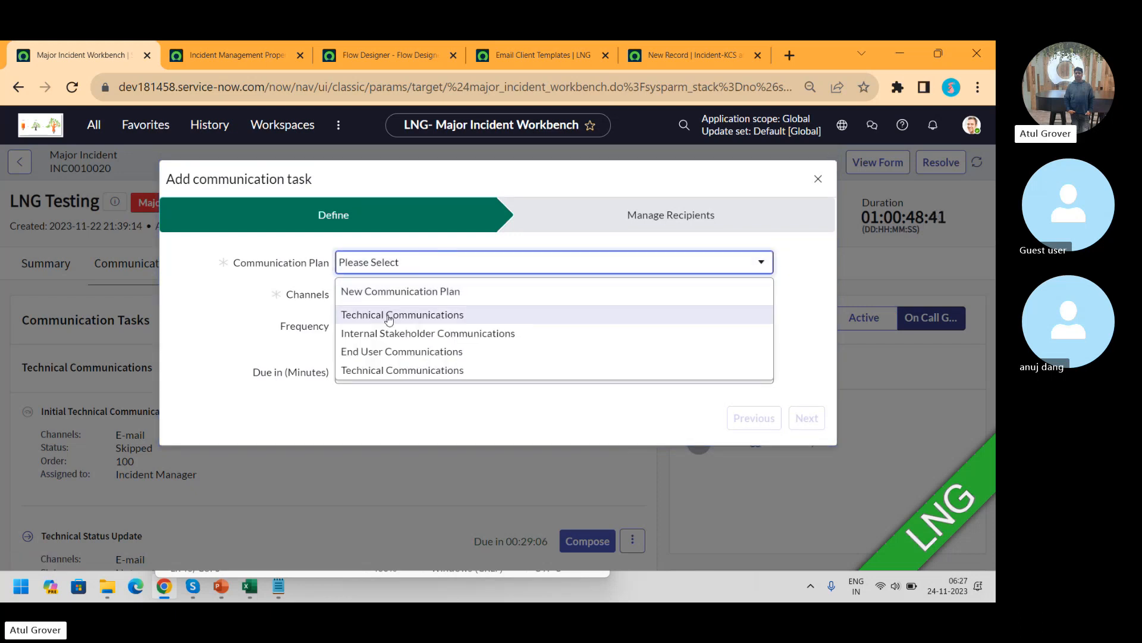
left_click(397, 351)
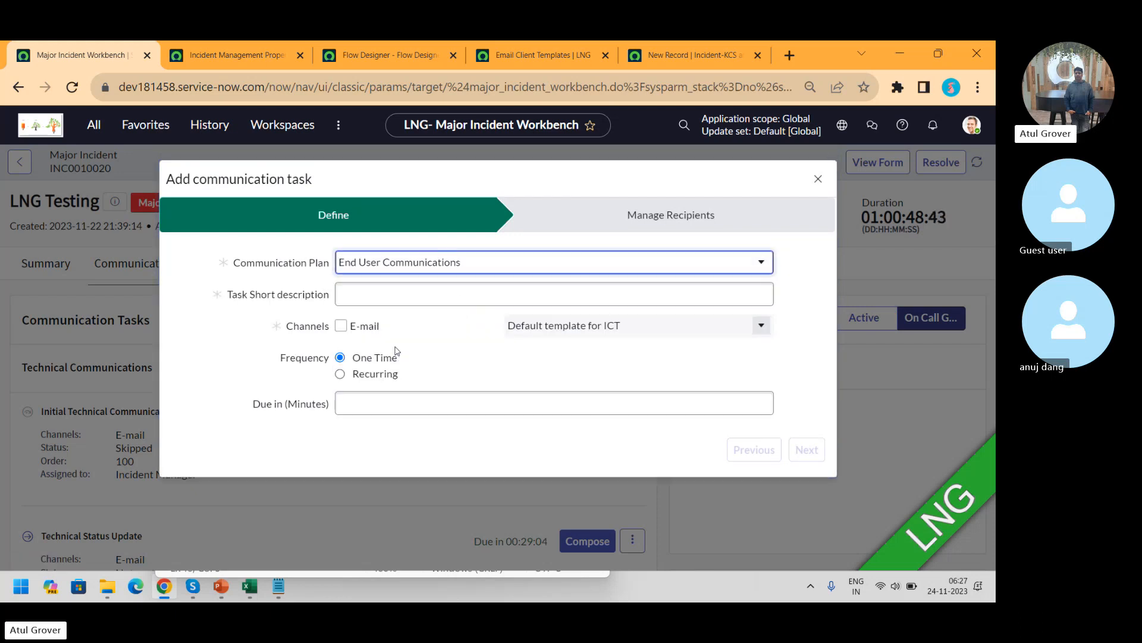
left_click(341, 327)
left_click(602, 326)
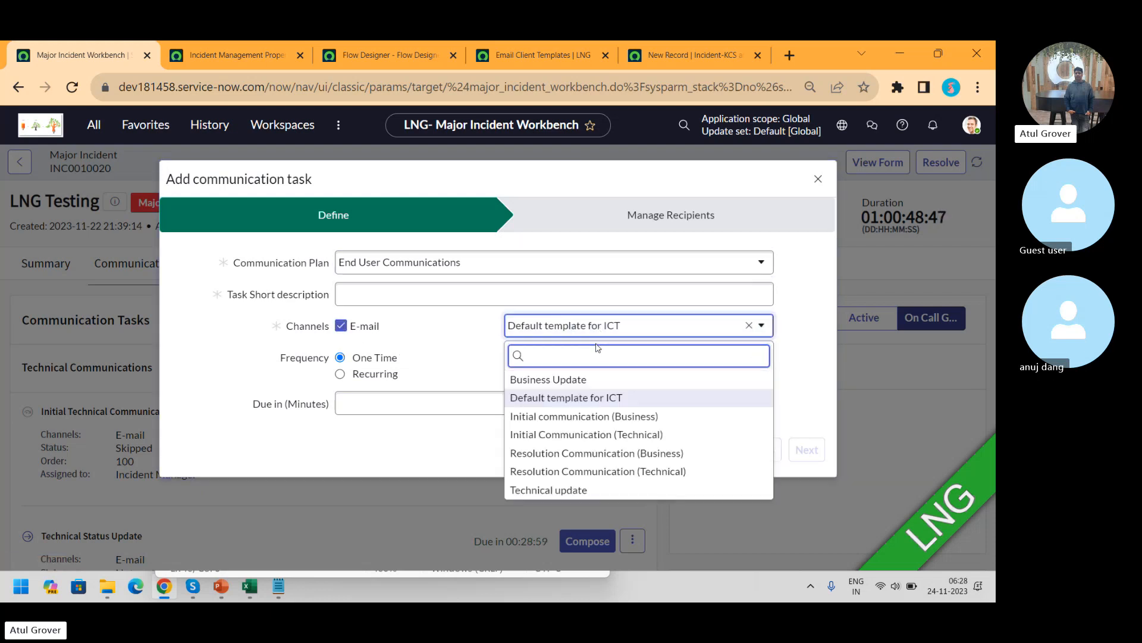
left_click(584, 415)
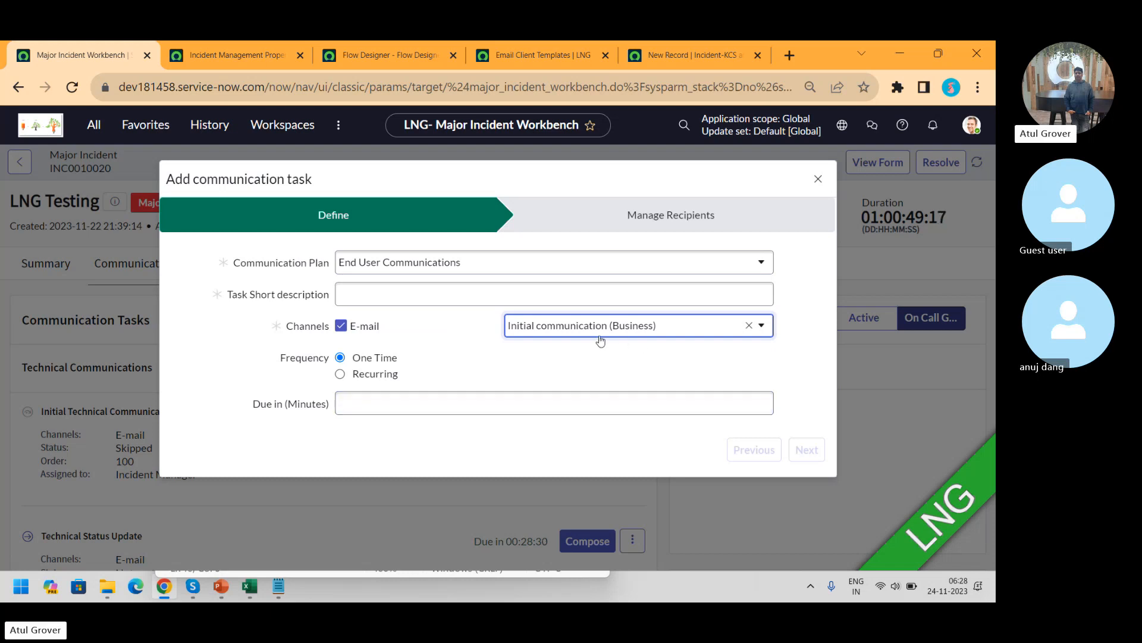
left_click(632, 330)
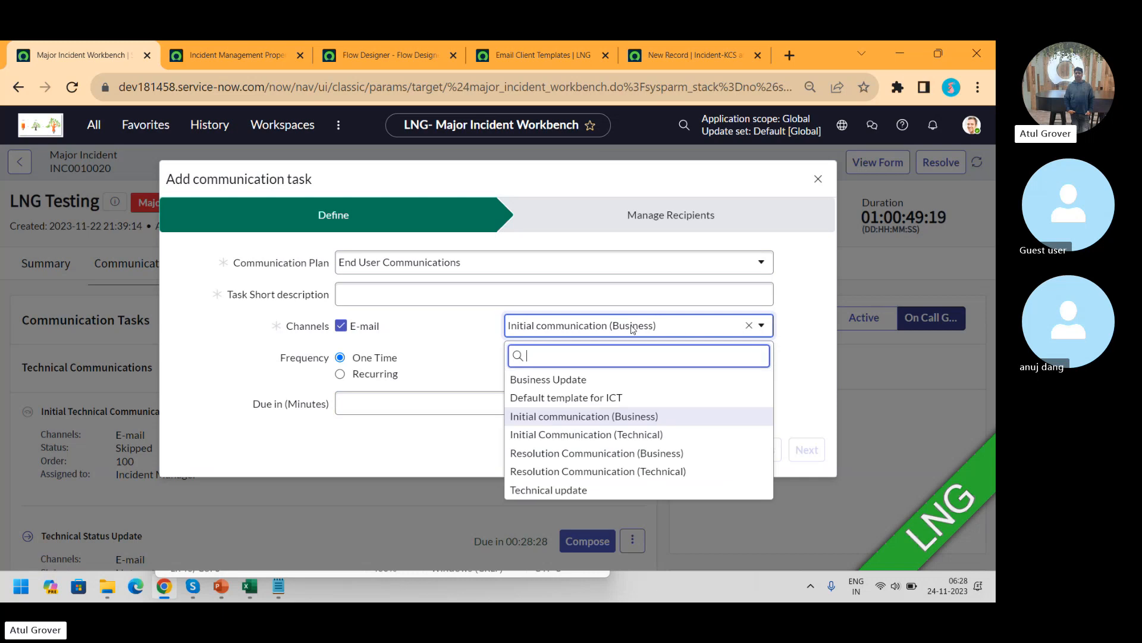
left_click(454, 346)
- Make the communication task due in 10 minutes with the short description hello, and proceed to managing its recipients
left_click(397, 415)
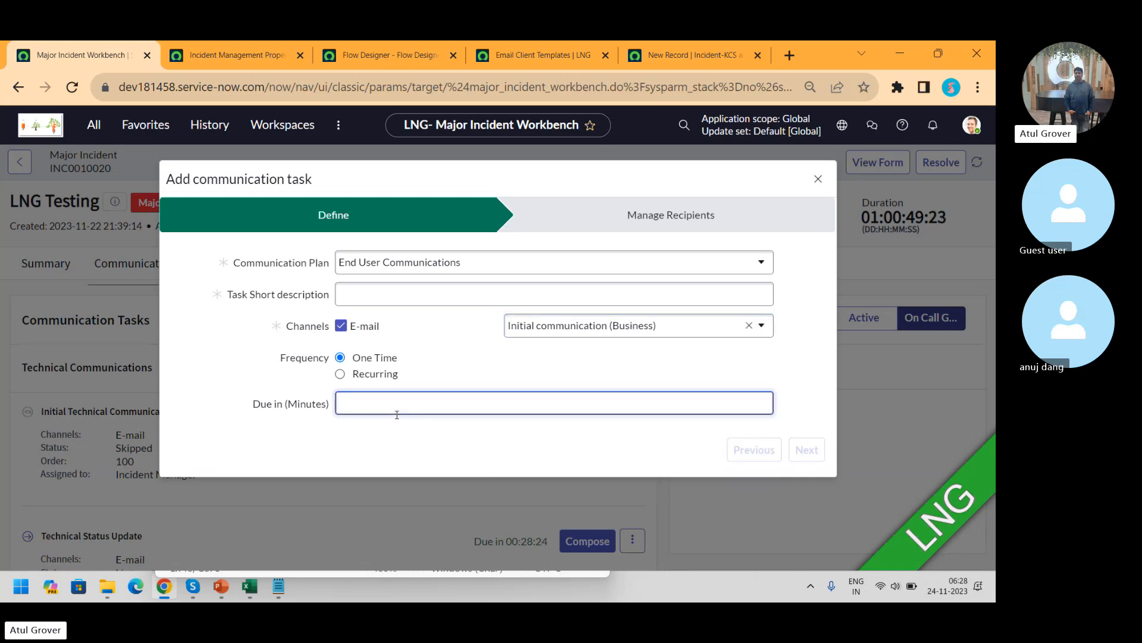
type("10")
left_click(459, 289)
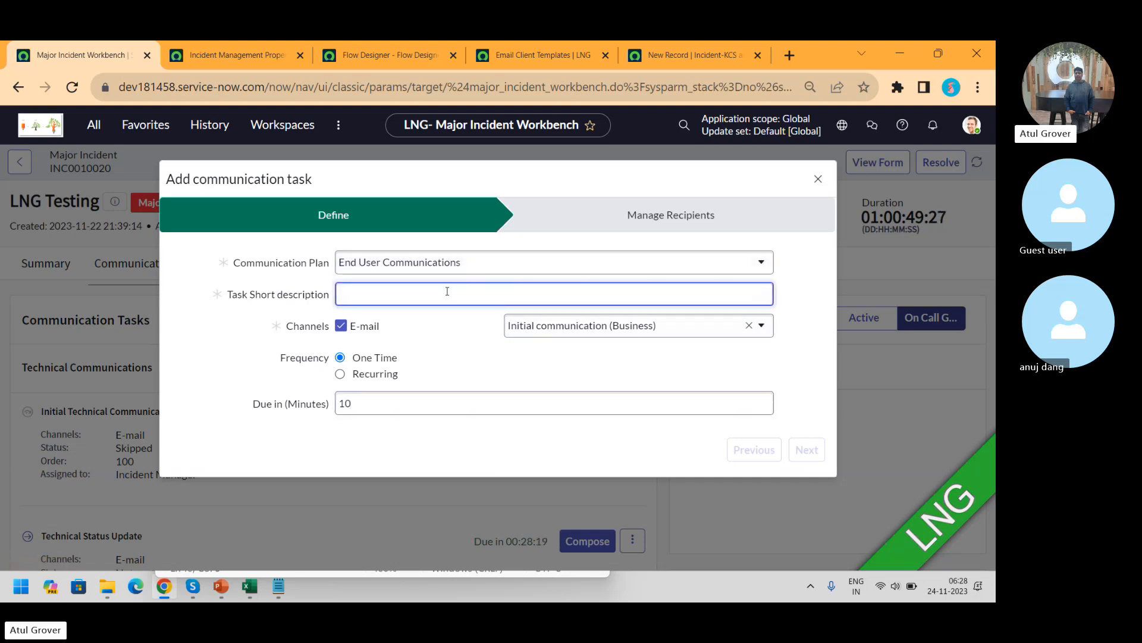
type("hello")
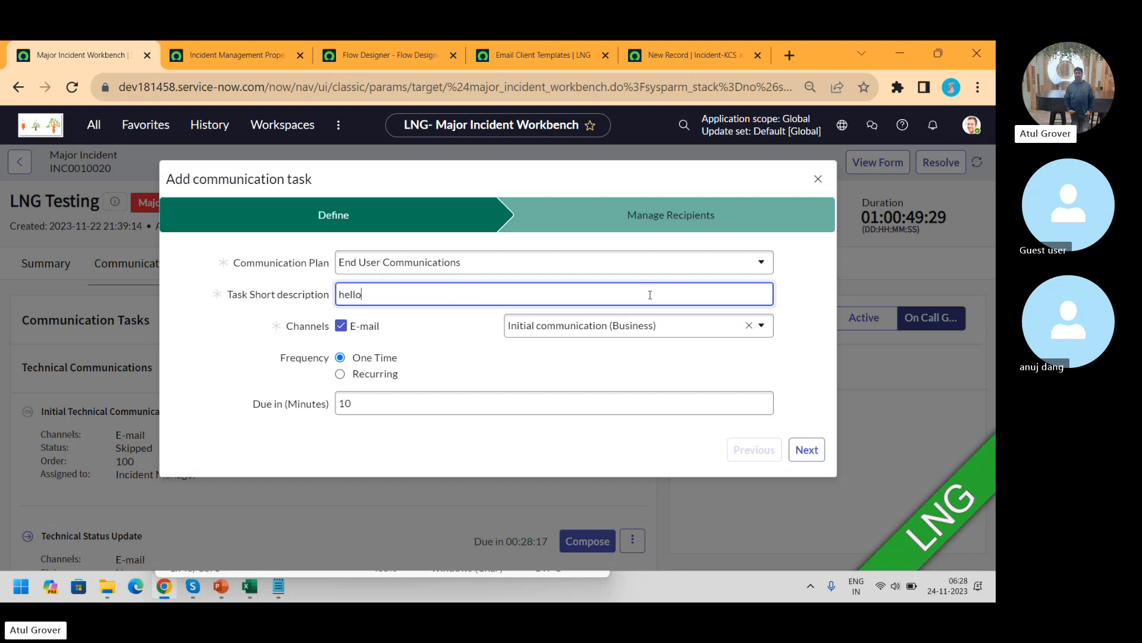
left_click(806, 449)
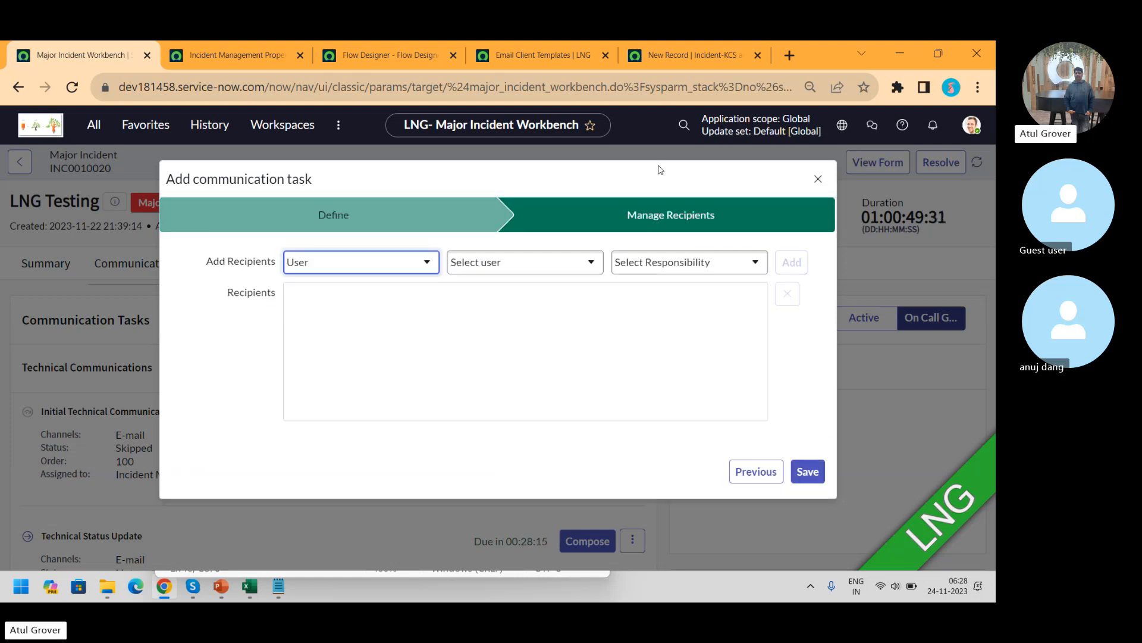
- Examine the user and responsibility choices for the task's recipients, and dismiss the new communication task without saving
left_click(522, 265)
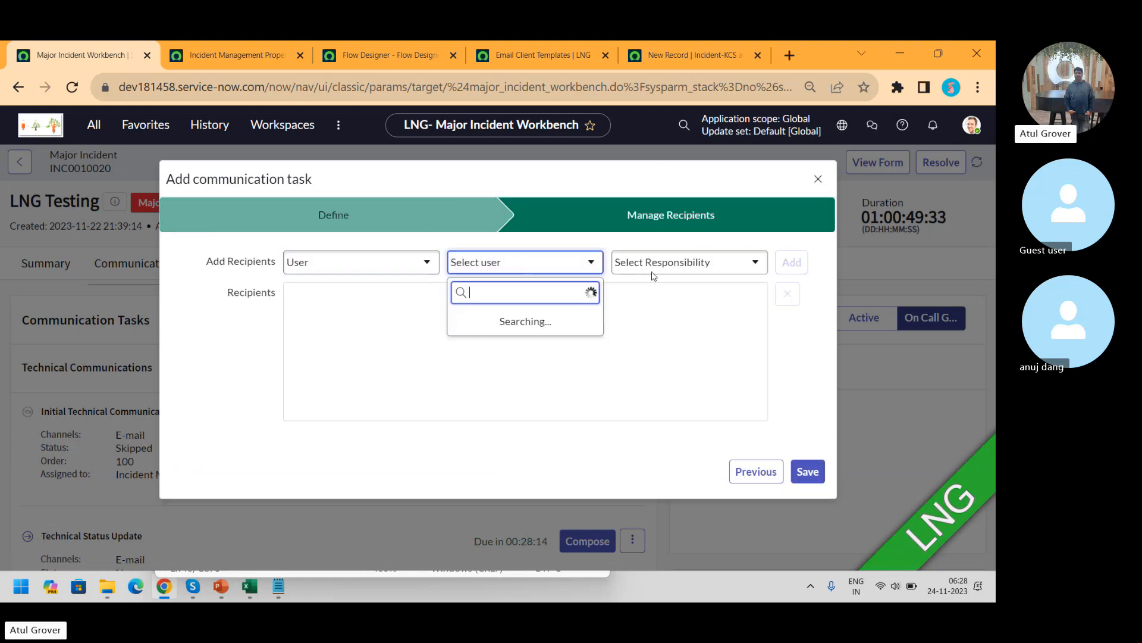
key("Escape")
left_click(653, 272)
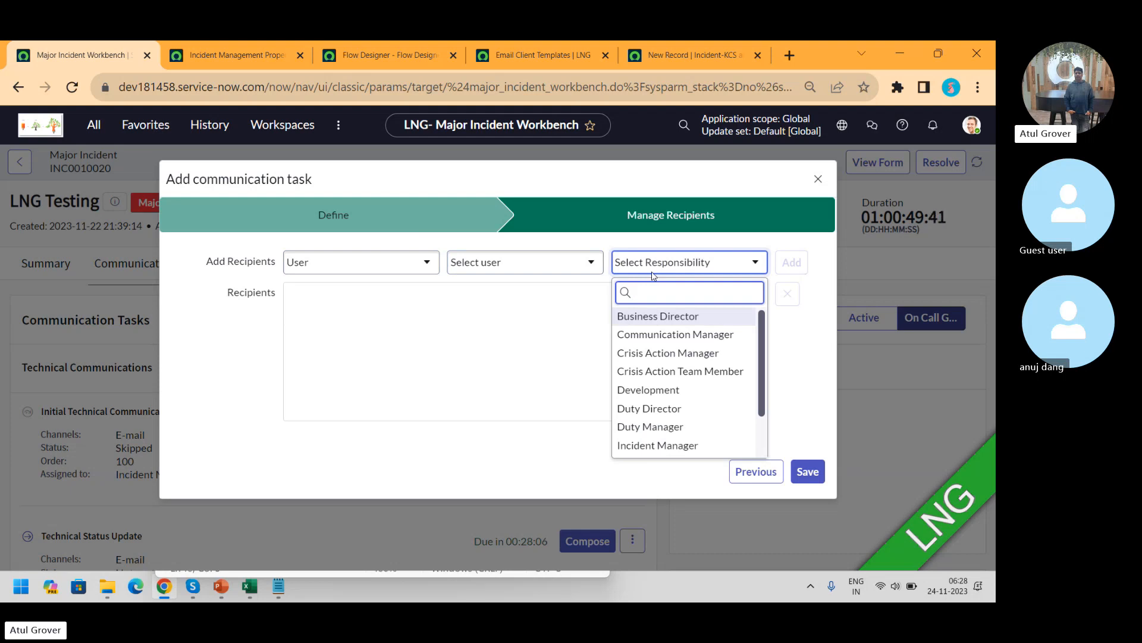
left_click(817, 182)
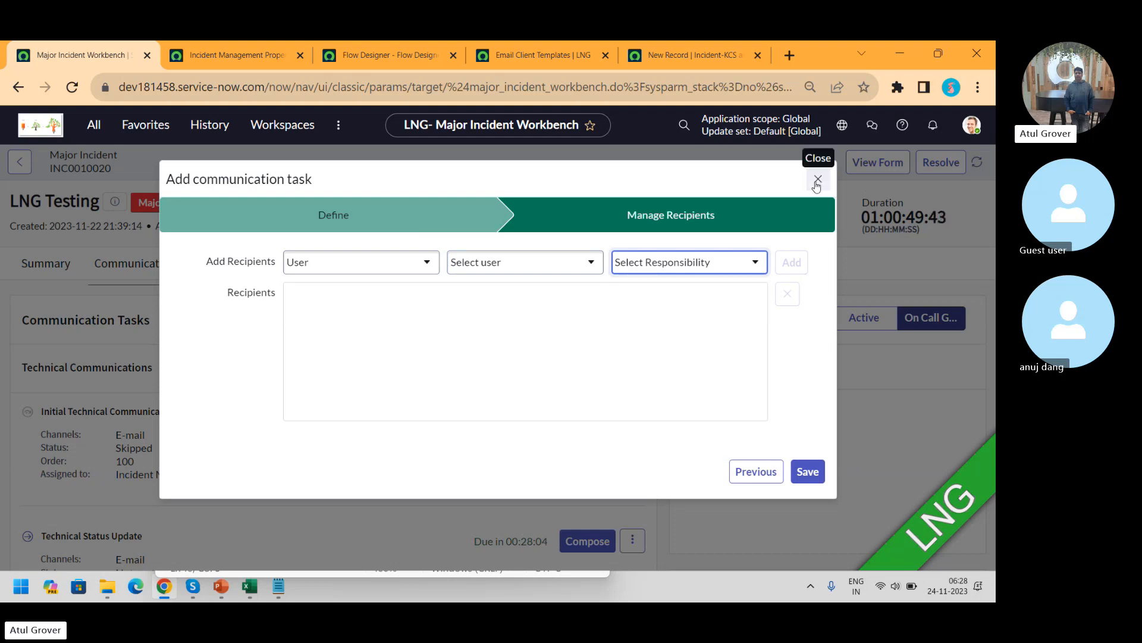
left_click(817, 180)
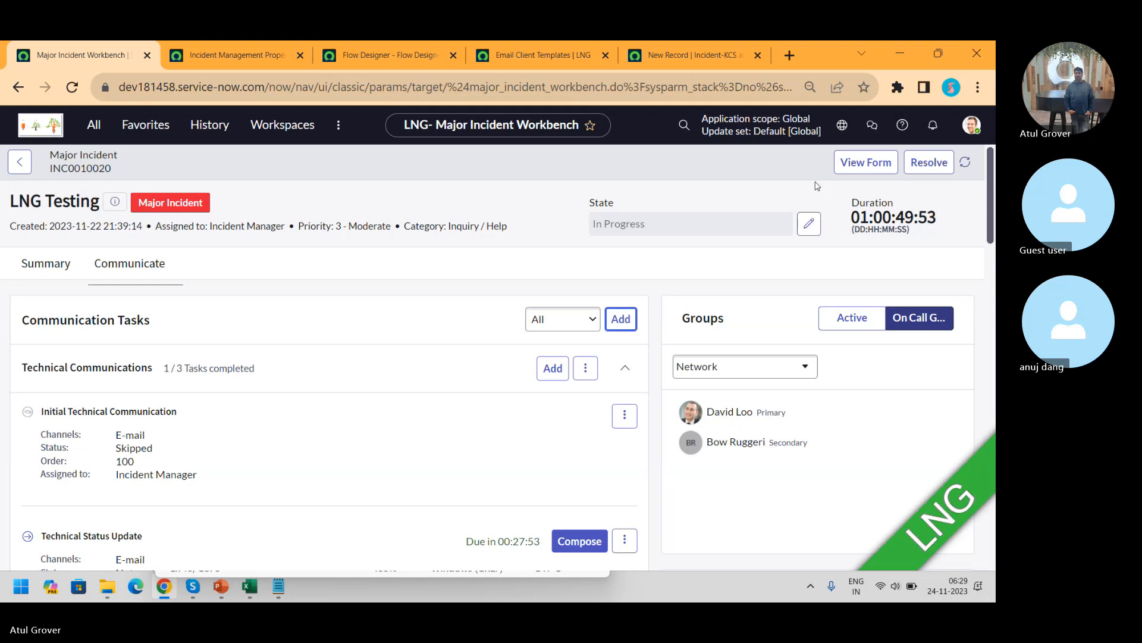
- Review the major incident's summary, including latest activity, impacted services, affected CIs, outages, locations, child incidents and tasks, and check the available workspaces
left_click(51, 274)
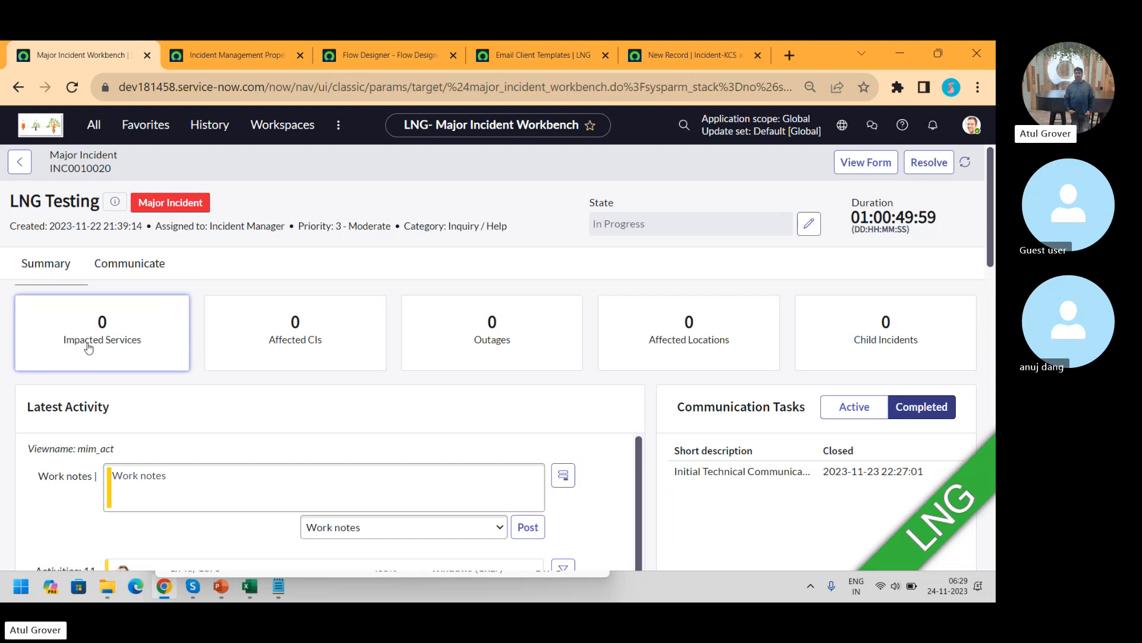
left_click(893, 344)
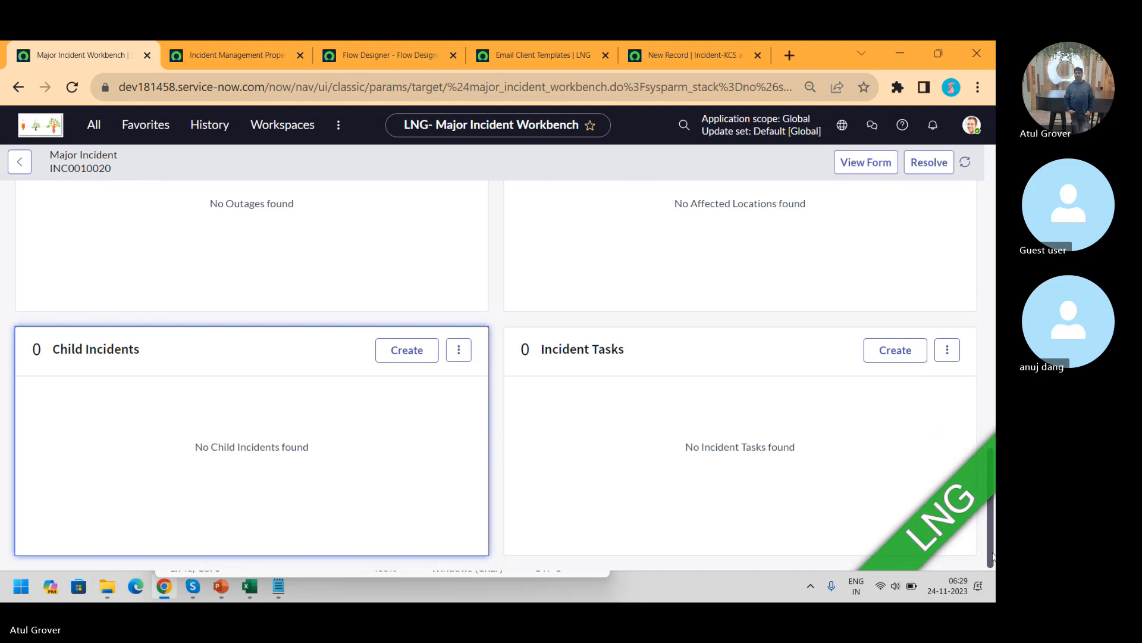
scroll(994, 565, "up", 4)
scroll(506, 360, "up", 4)
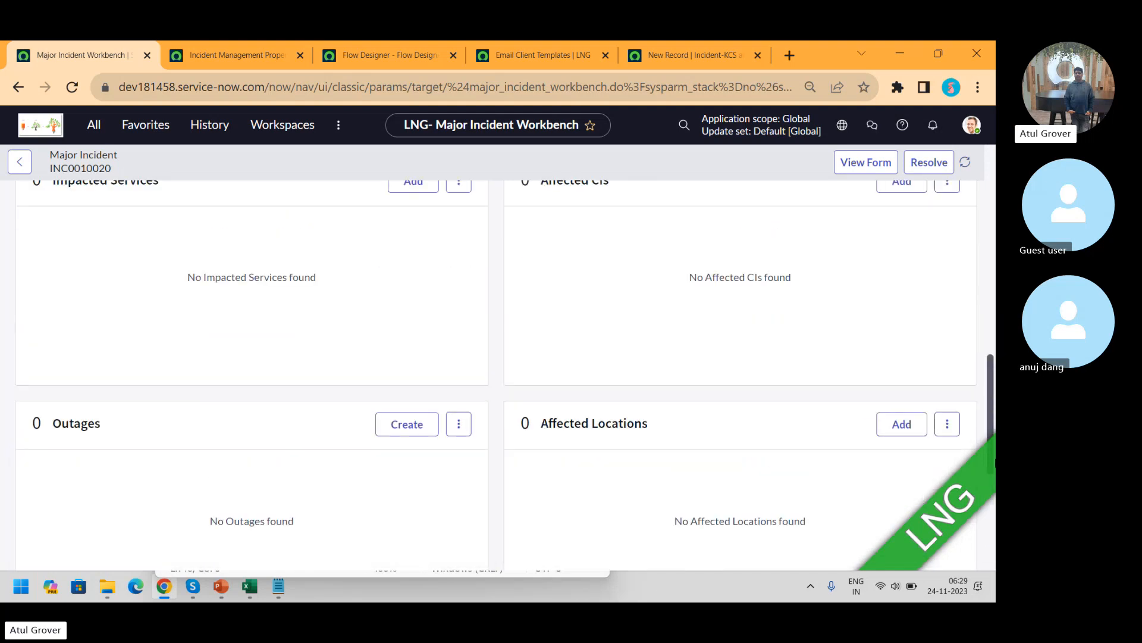
scroll(505, 360, "up", 5)
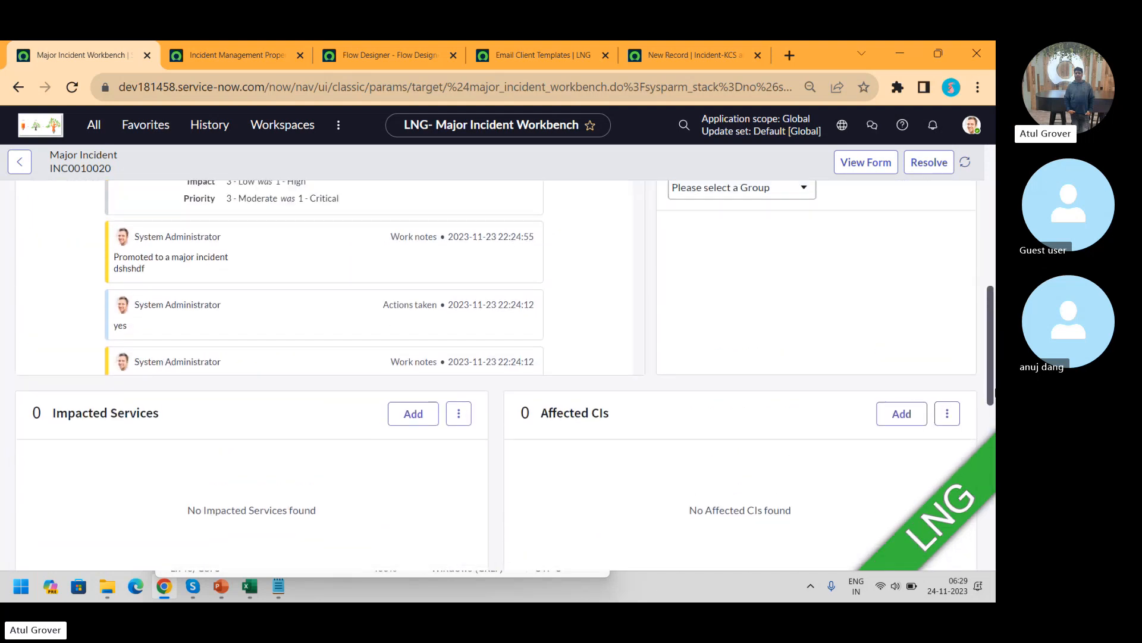
mouse_move(995, 271)
left_mouse_down()
mouse_move(993, 318)
mouse_move(990, 258)
left_mouse_up()
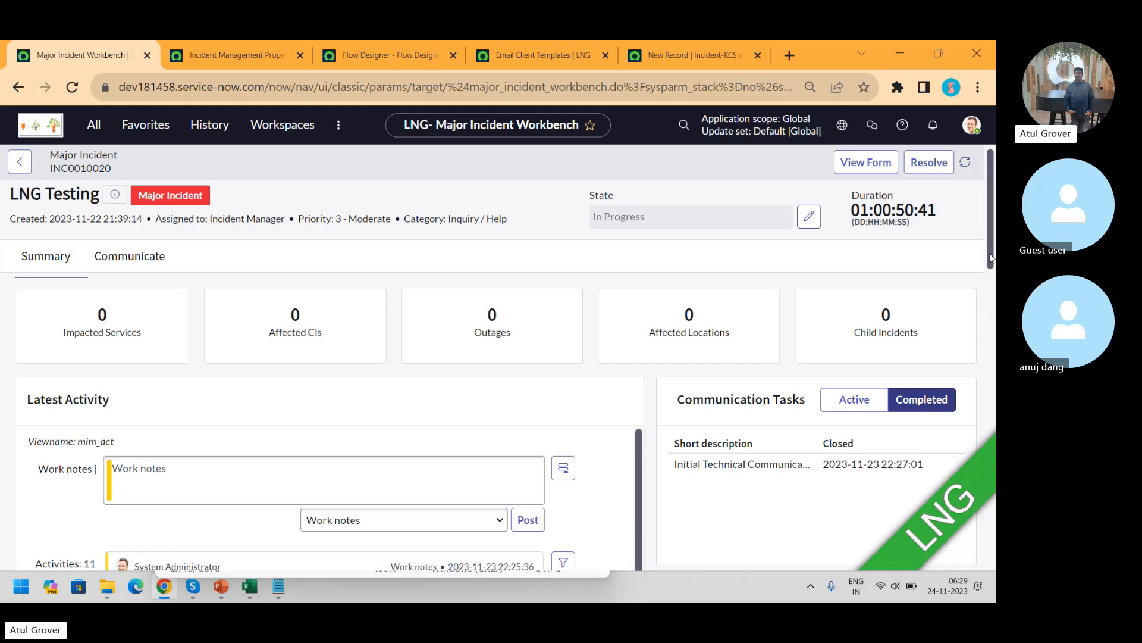
mouse_move(990, 257)
left_mouse_down()
mouse_move(990, 303)
mouse_move(991, 266)
left_mouse_up()
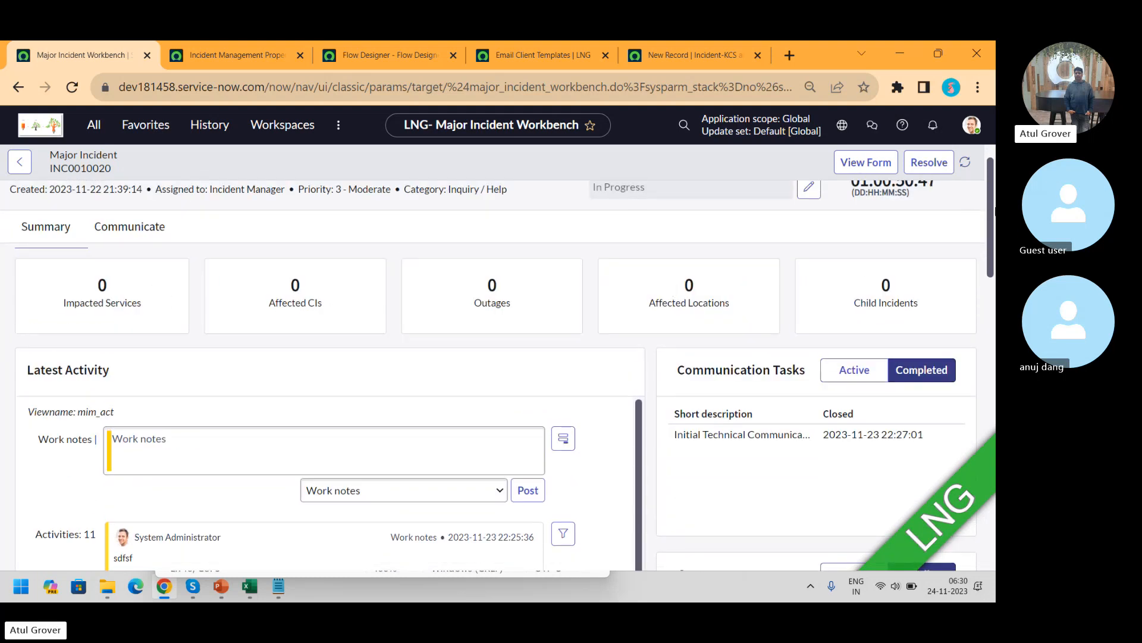
left_click_drag(992, 210, 992, 315)
scroll(991, 372, "down", 1)
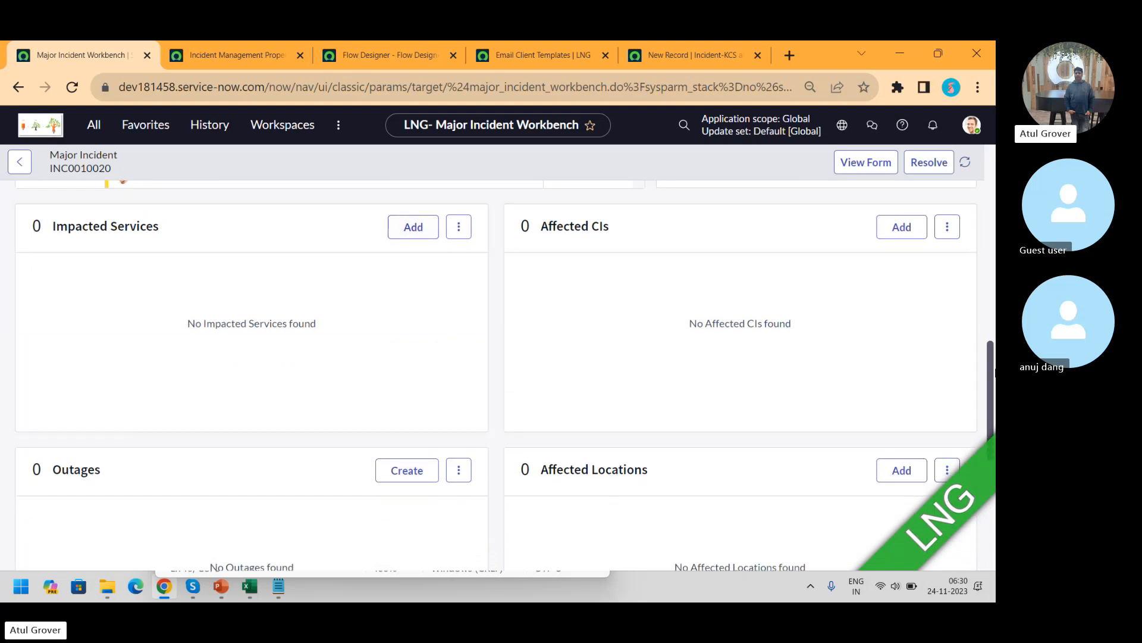
left_click_drag(992, 367, 983, 465)
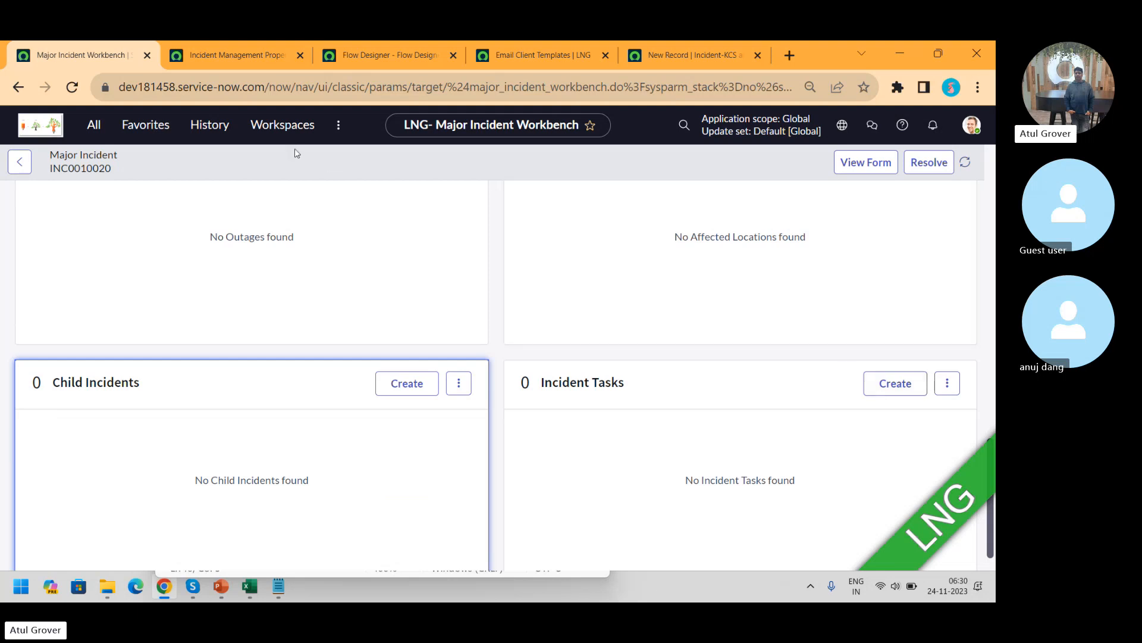
left_click(280, 124)
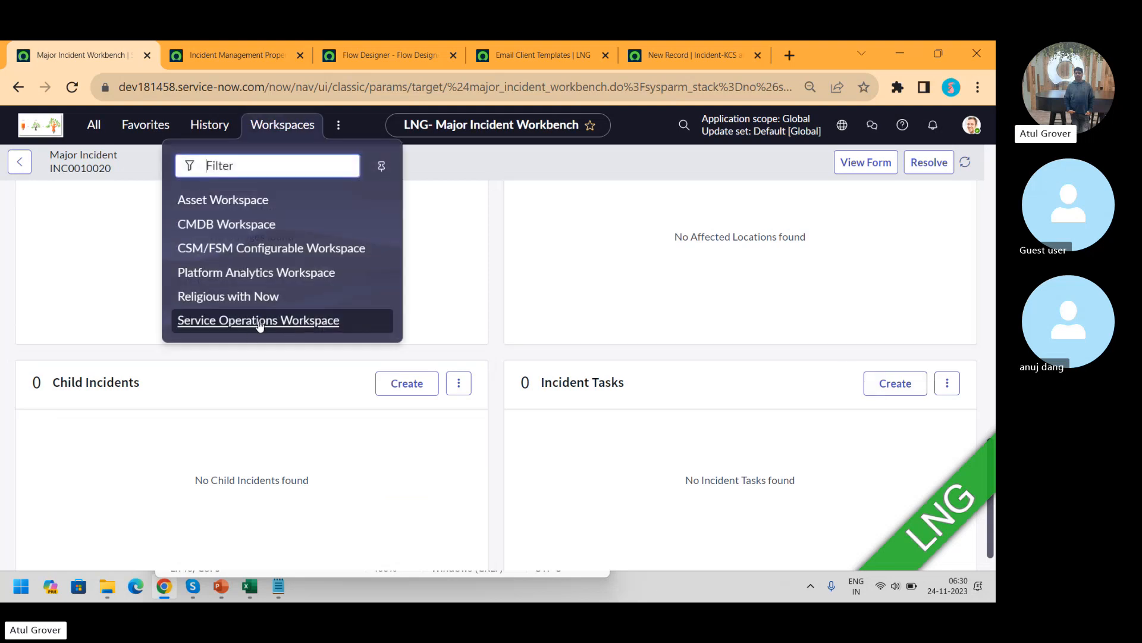
left_click(476, 251)
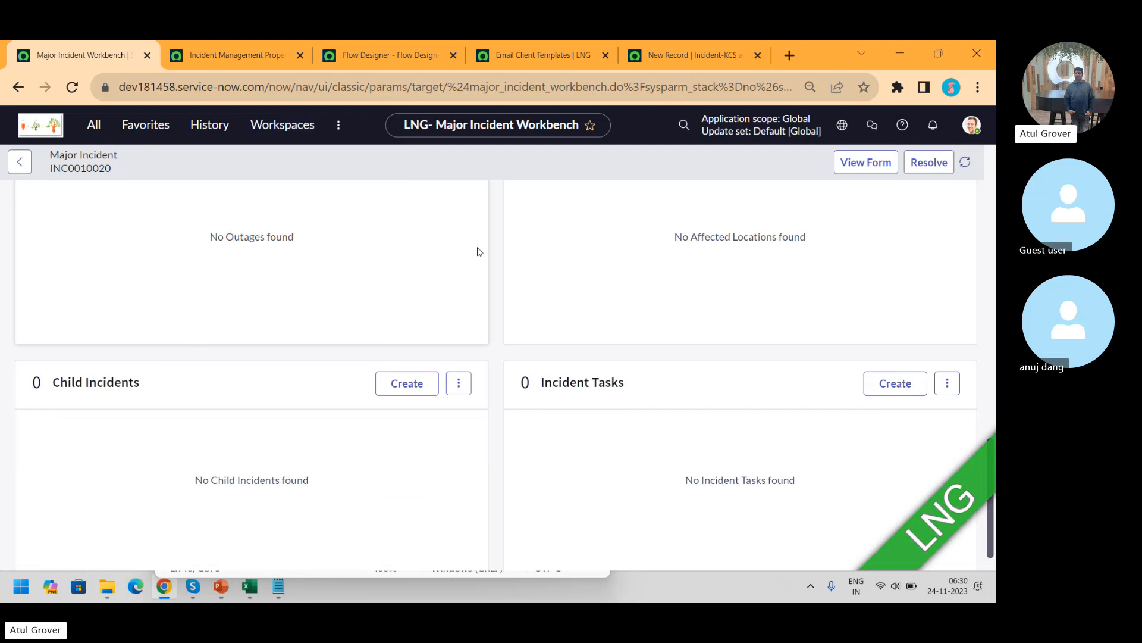
- Change the major incident's state to On Hold with the reason Awaiting Caller and the additional comment asasd
left_click_drag(991, 485, 976, 215)
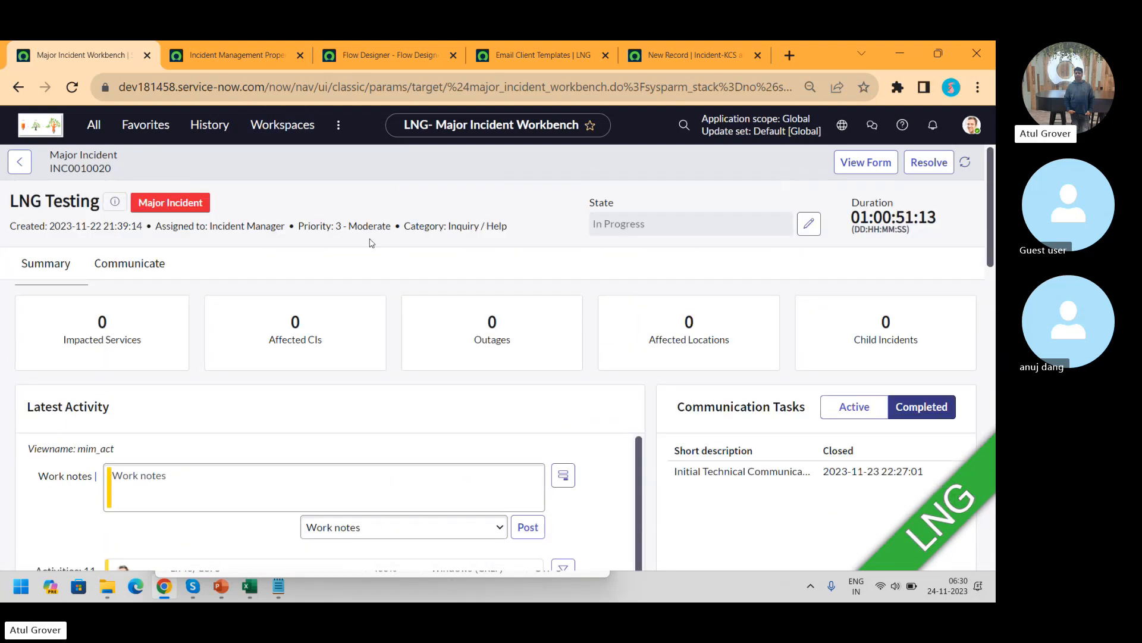
left_click(810, 223)
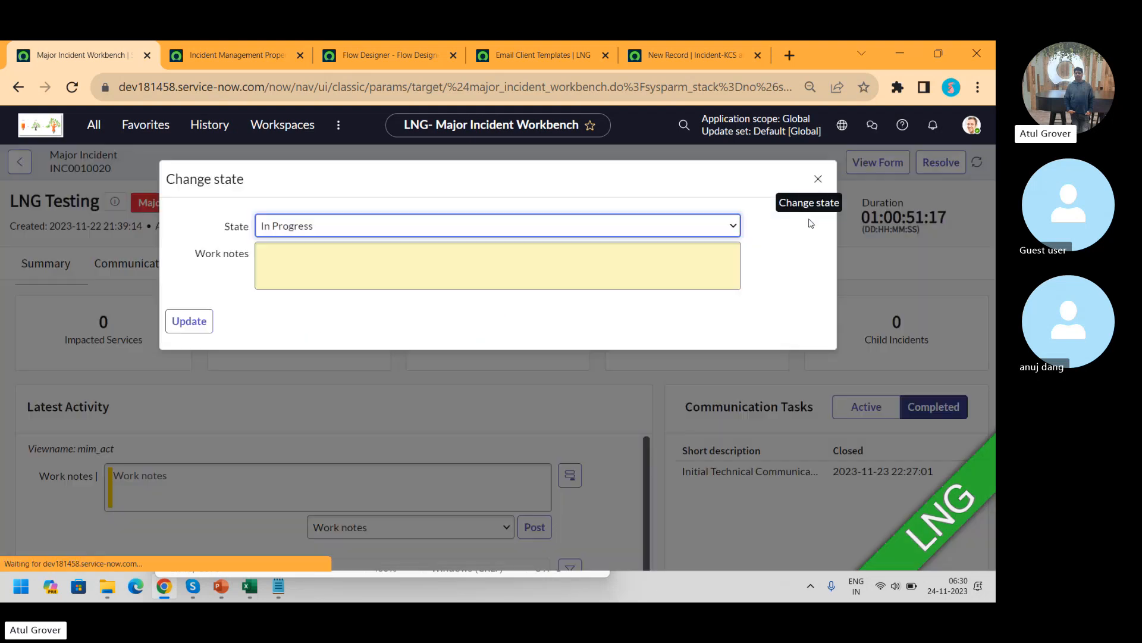
left_click(455, 243)
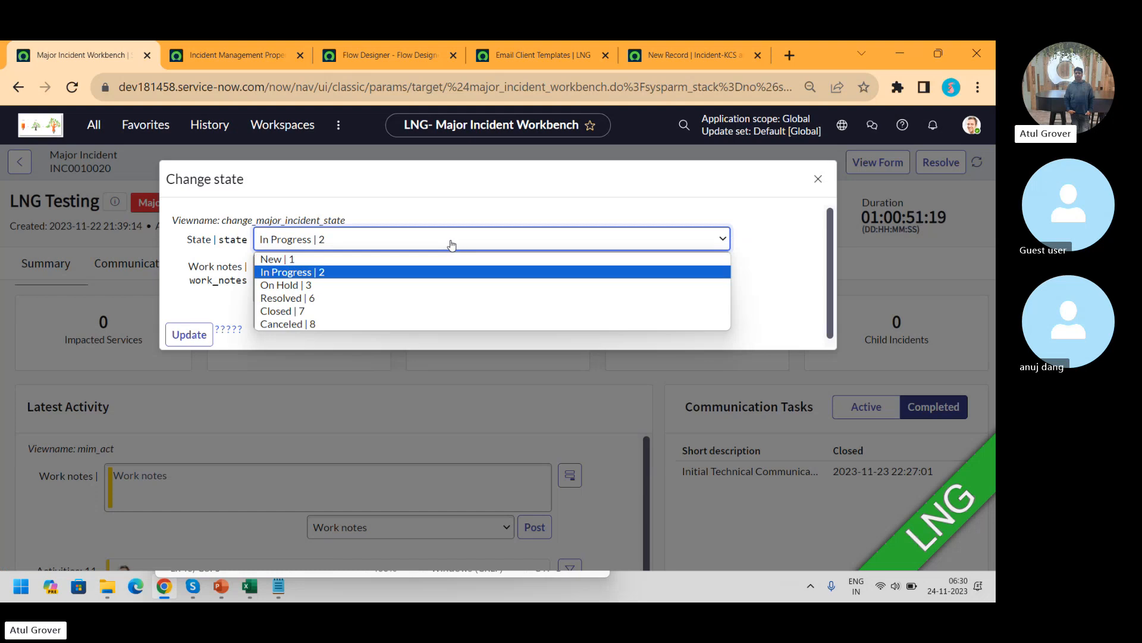
left_click(289, 285)
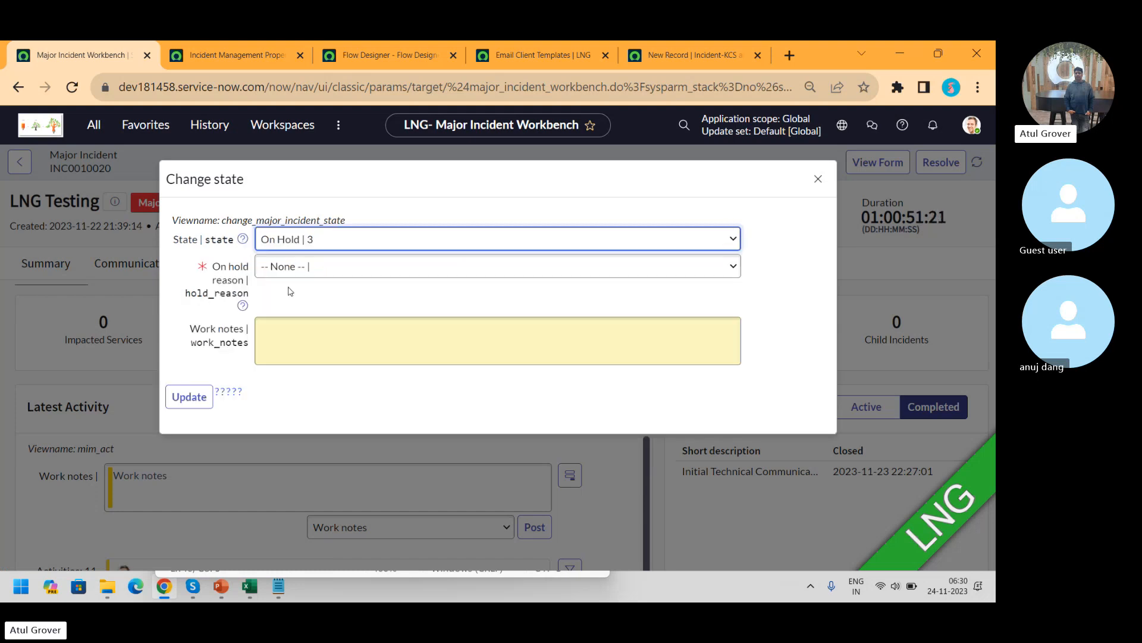
left_click(331, 266)
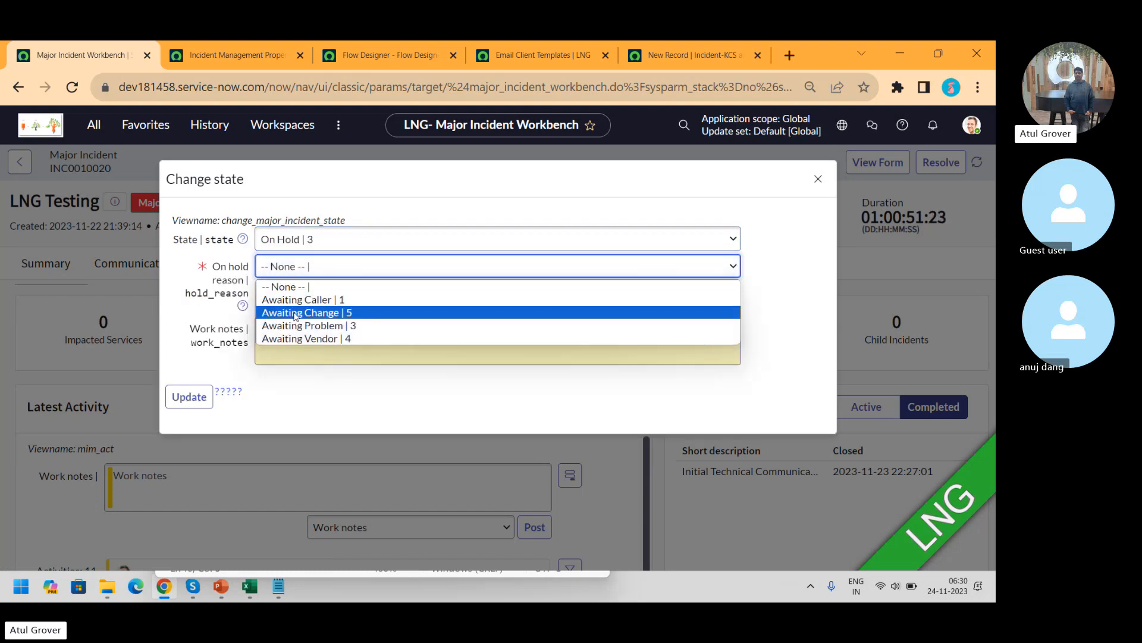
left_click(292, 299)
left_click(306, 335)
type("asasd")
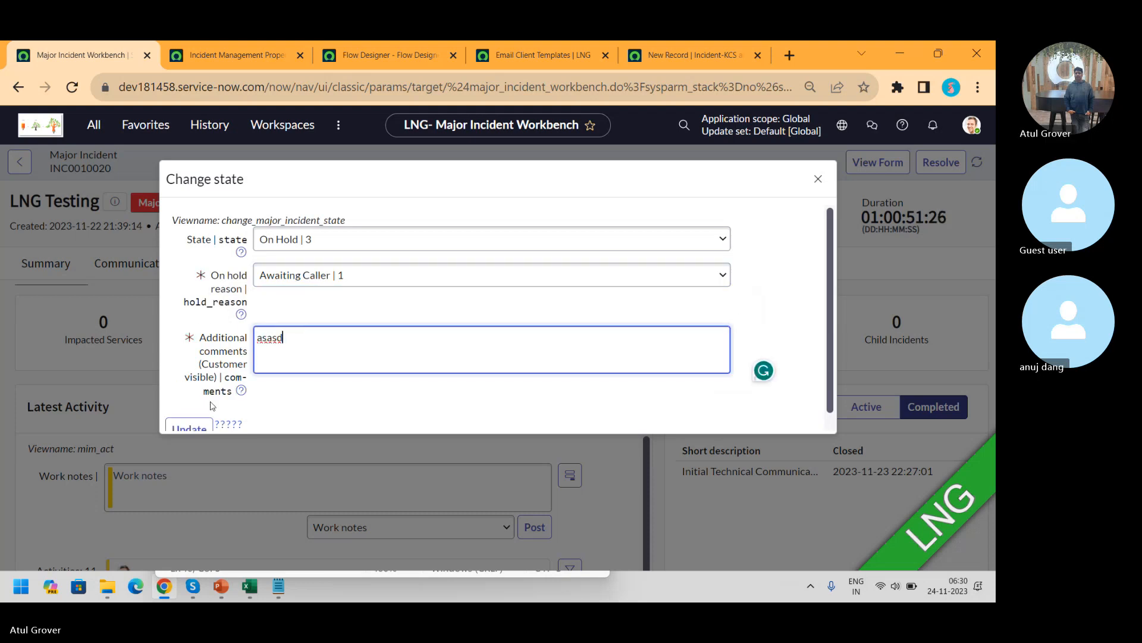
left_click(190, 427)
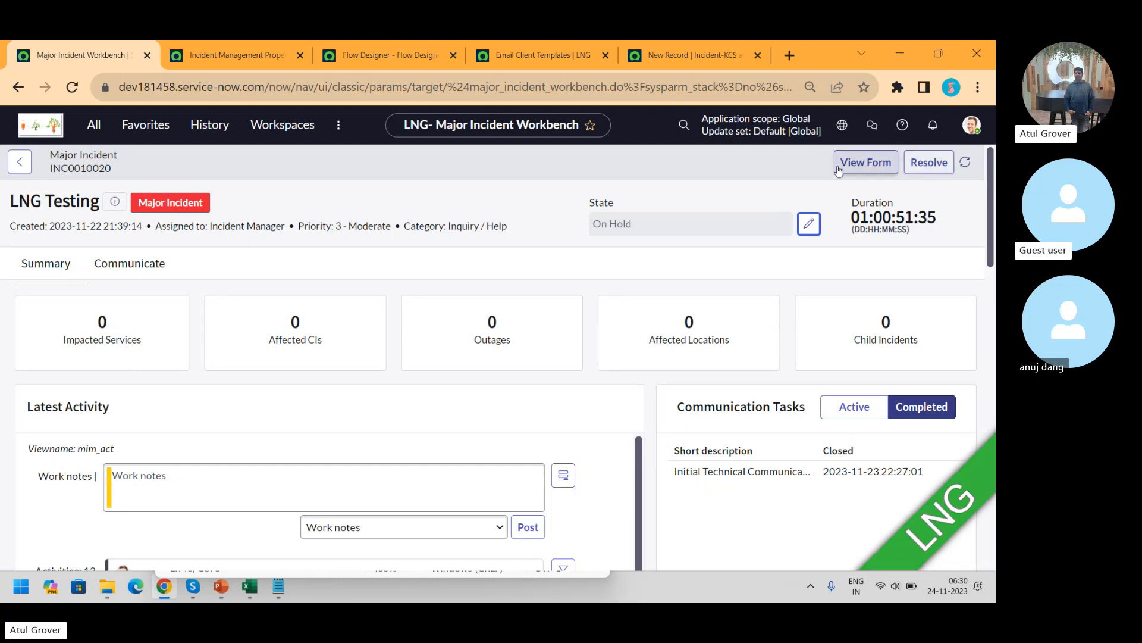
- View the incident's form, go back to the workbench to compare, and return to the incident form
left_click(889, 158)
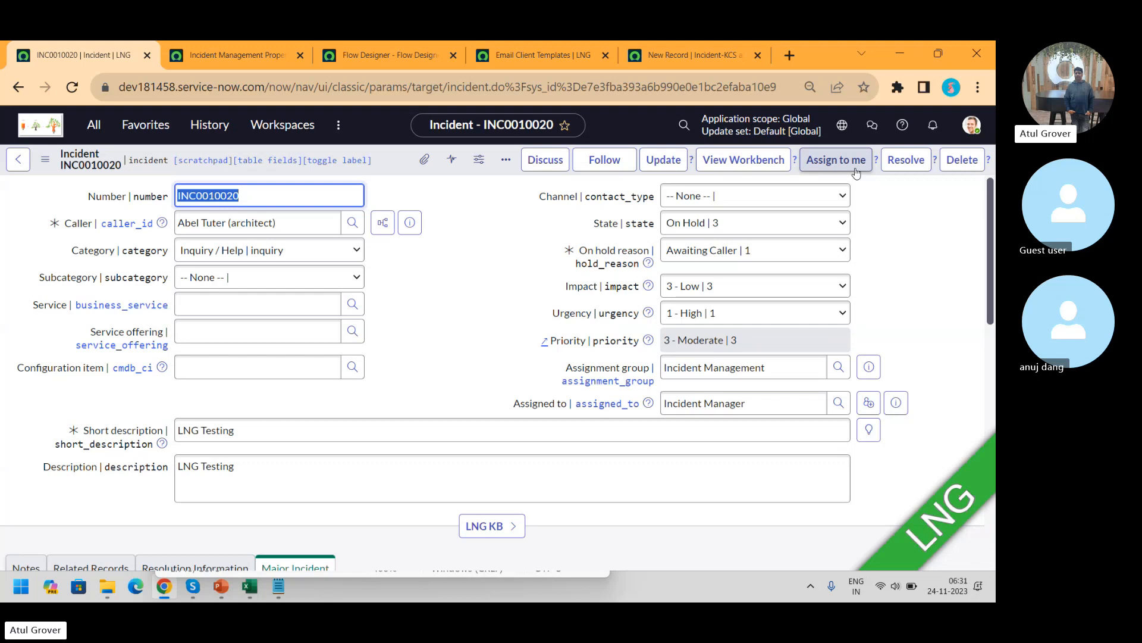
left_click(743, 165)
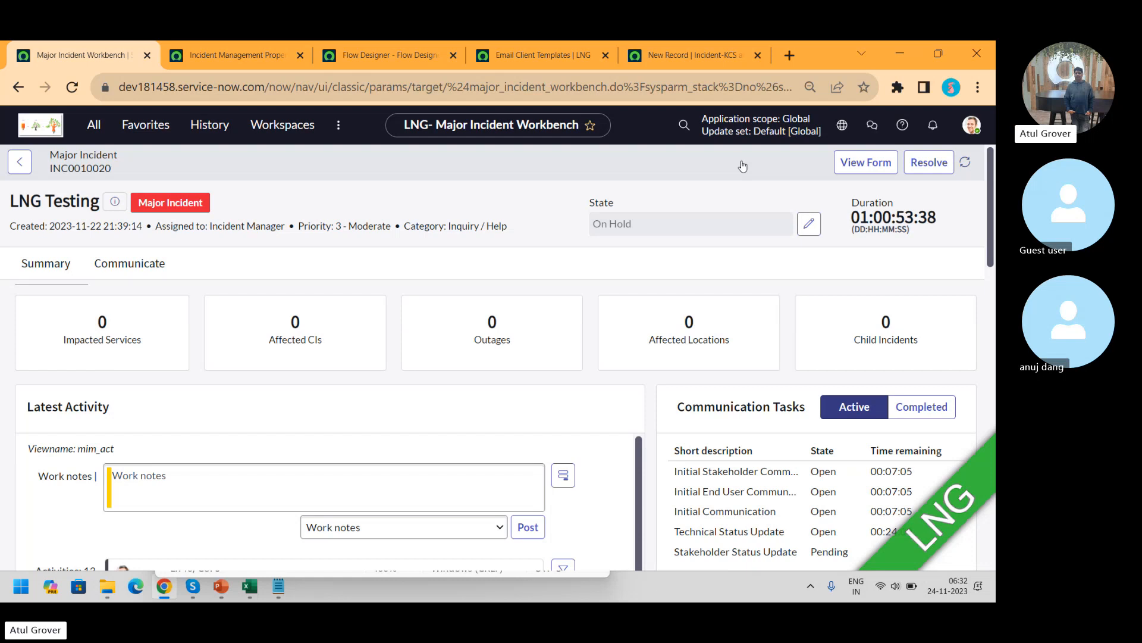
left_click(855, 172)
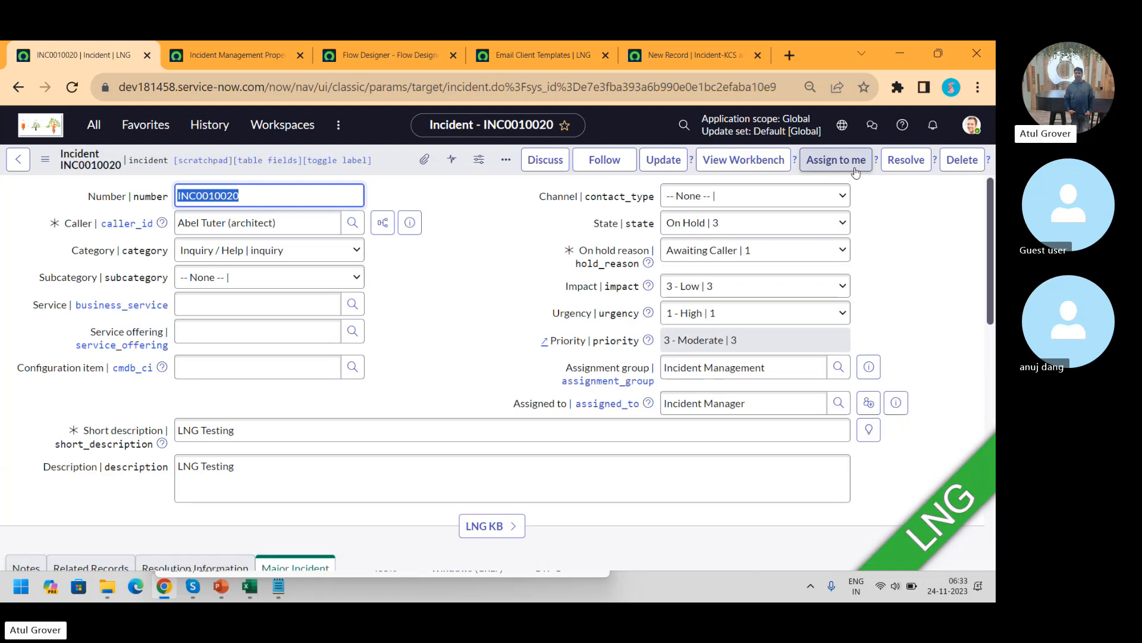
- Search the navigation for survey, view the Survey Overview dashboard, and open the View Surveys list
left_click(91, 126)
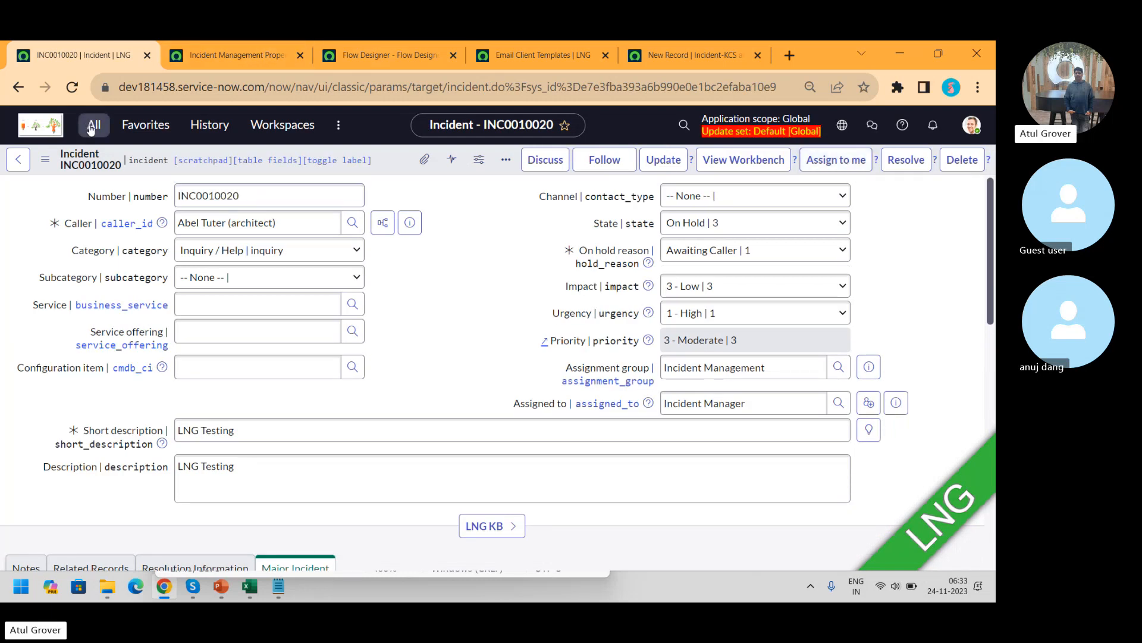
type("survey")
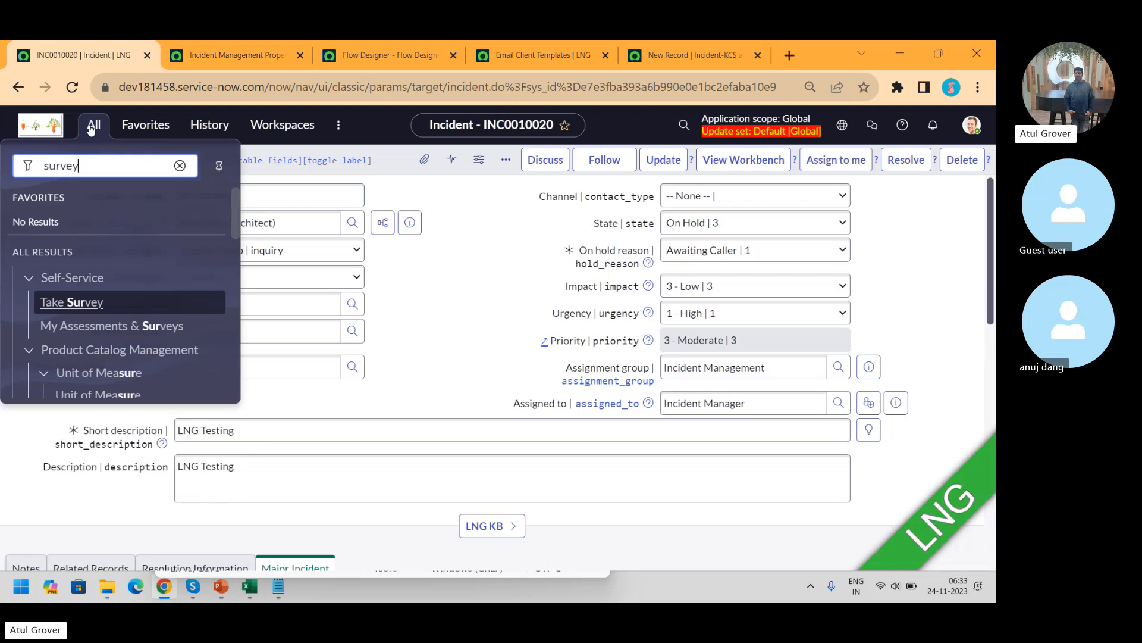
left_click(231, 223)
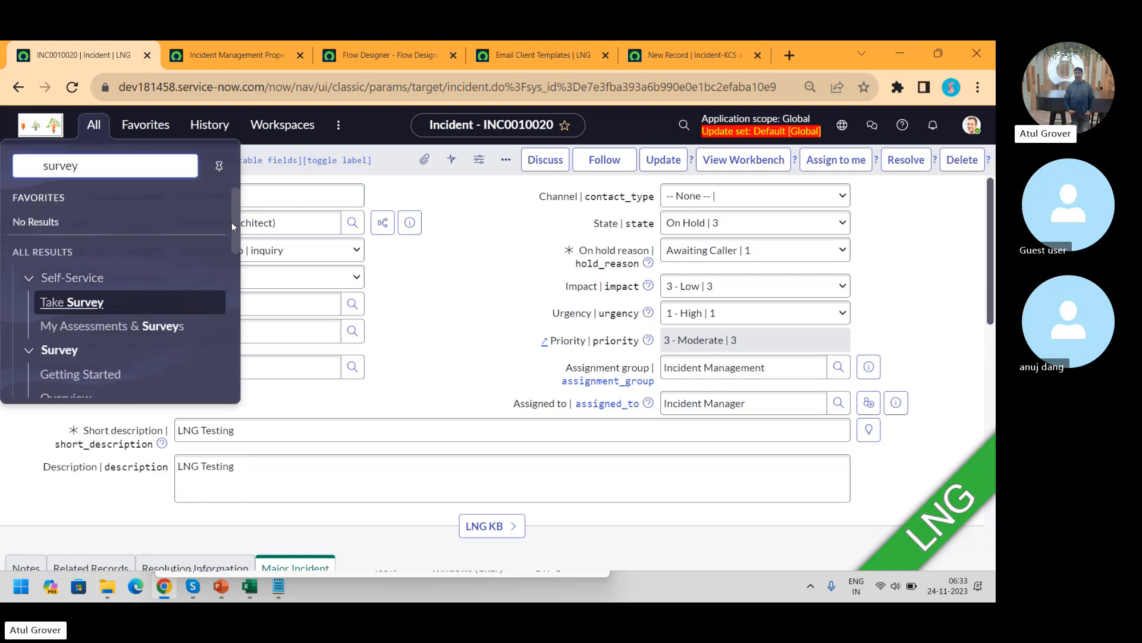
left_click_drag(235, 217, 234, 248)
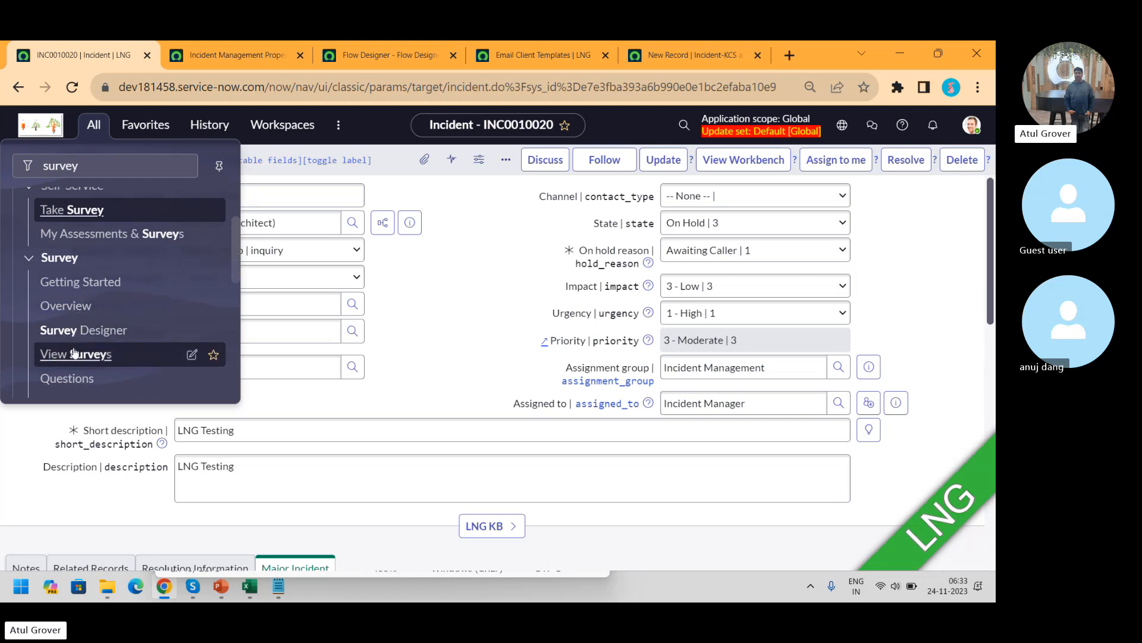
left_click(68, 307)
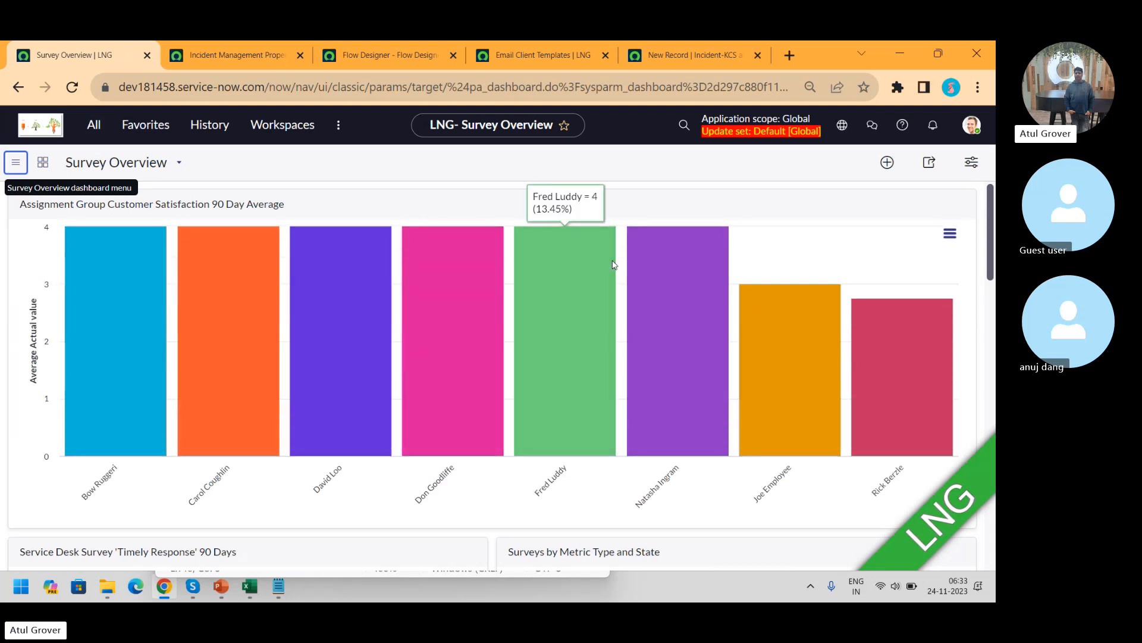
left_click(92, 130)
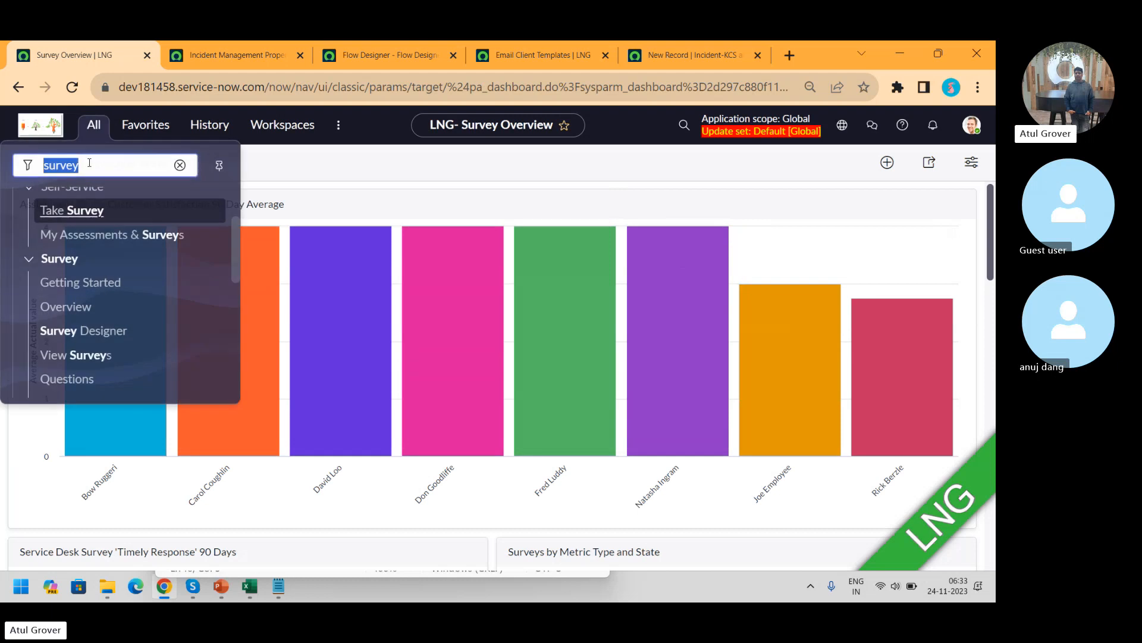
left_click(81, 355)
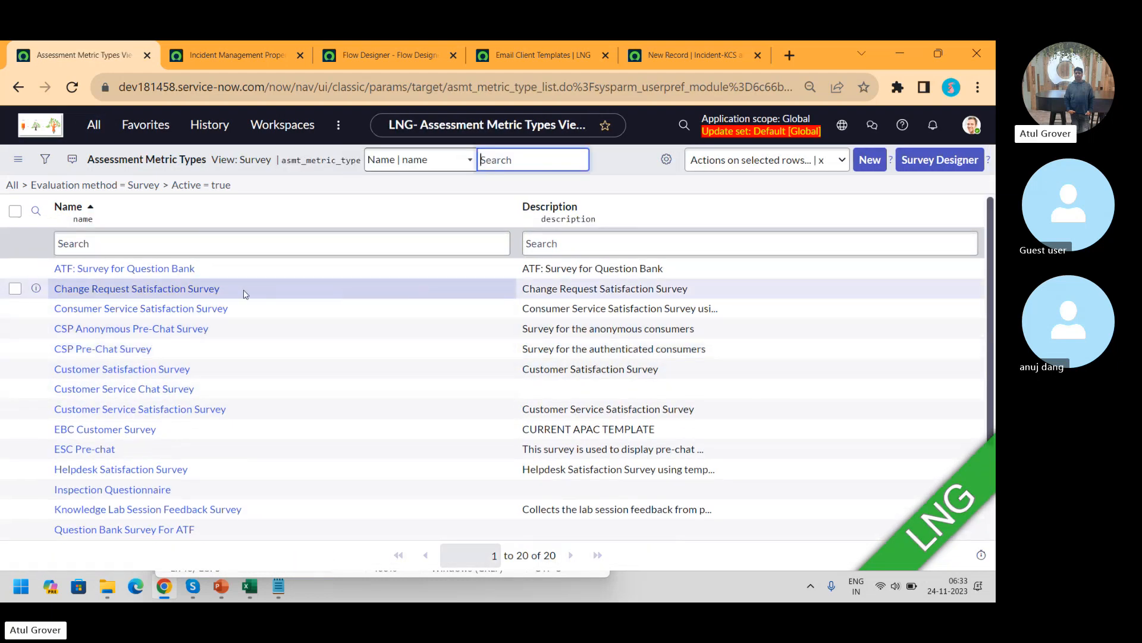
- Filter the survey list for names containing incident, and broaden the name filter to inc
left_click(200, 248)
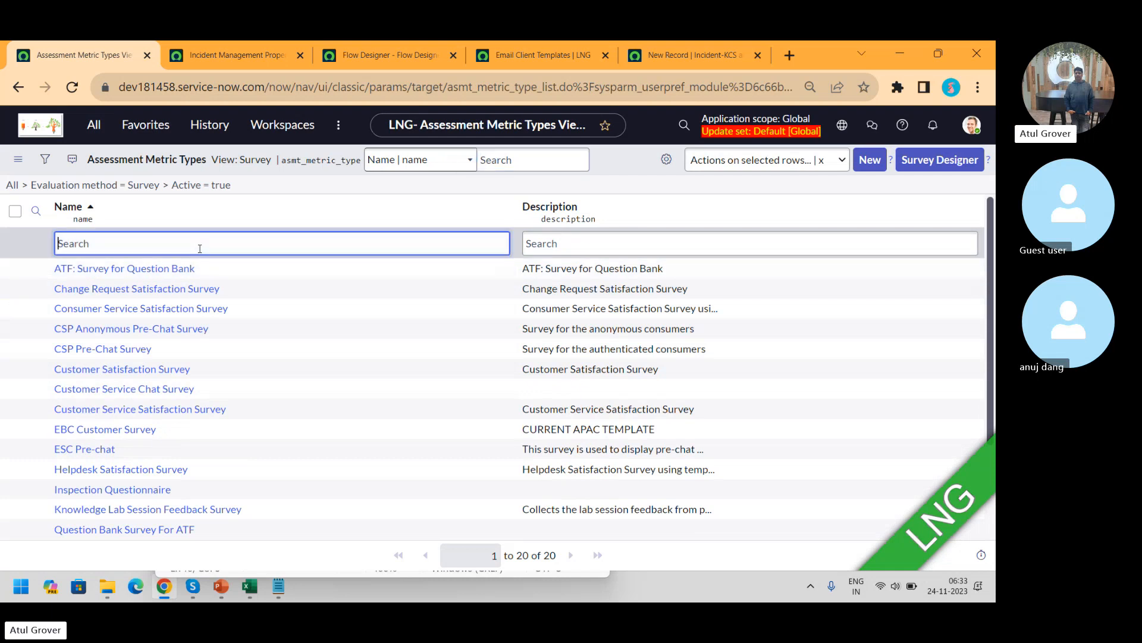
type("*incident")
key("Return")
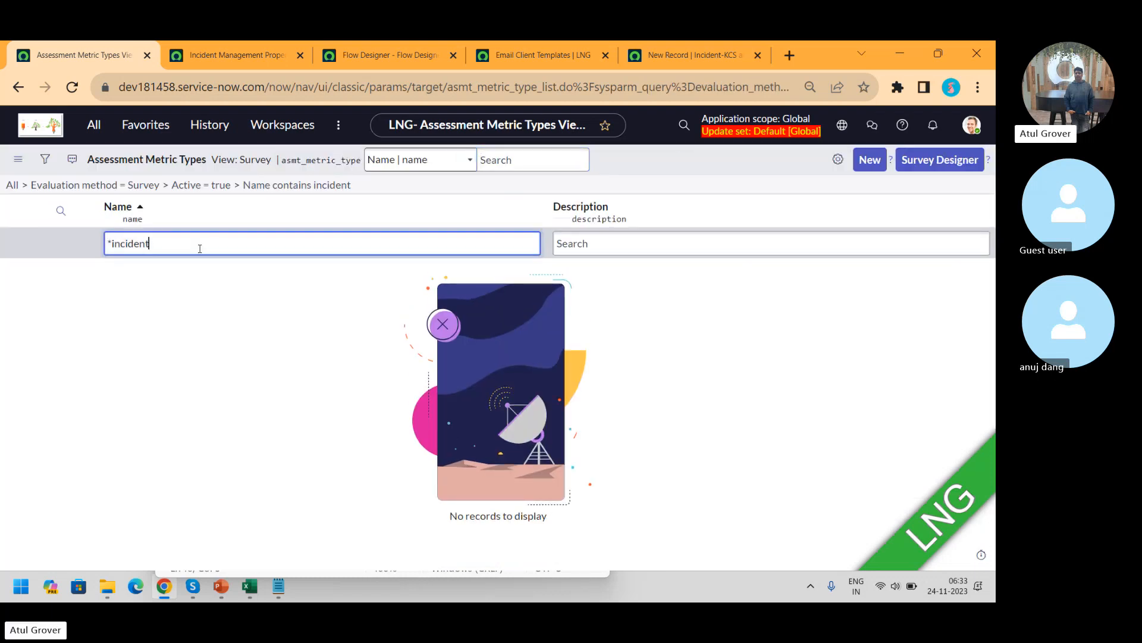
key("BackSpace")
key("BackSpace")
key("BackSpace")
key("BackSpace")
key("BackSpace")
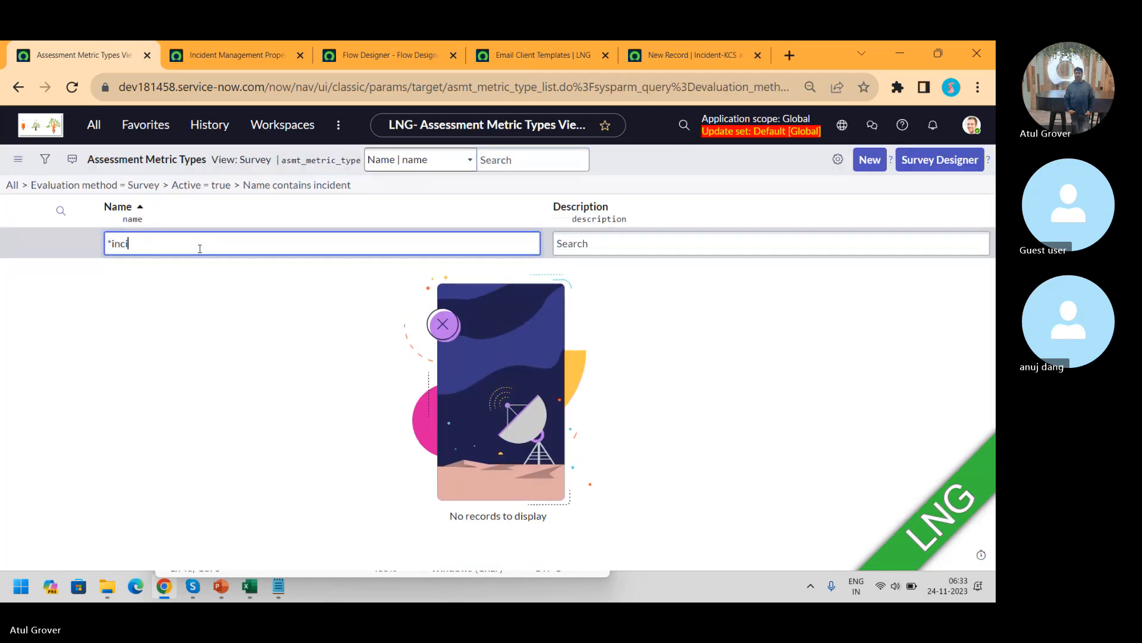
key("Return")
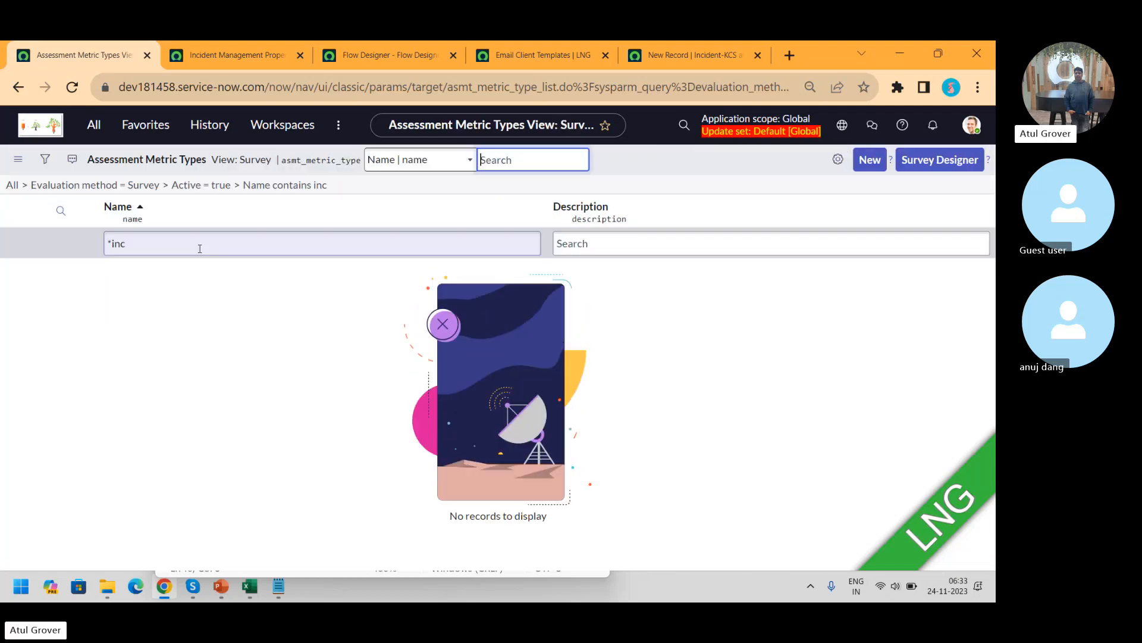
- Remove the Survey evaluation method condition and clear the name filter to list all active assessment metric types
left_click(24, 186)
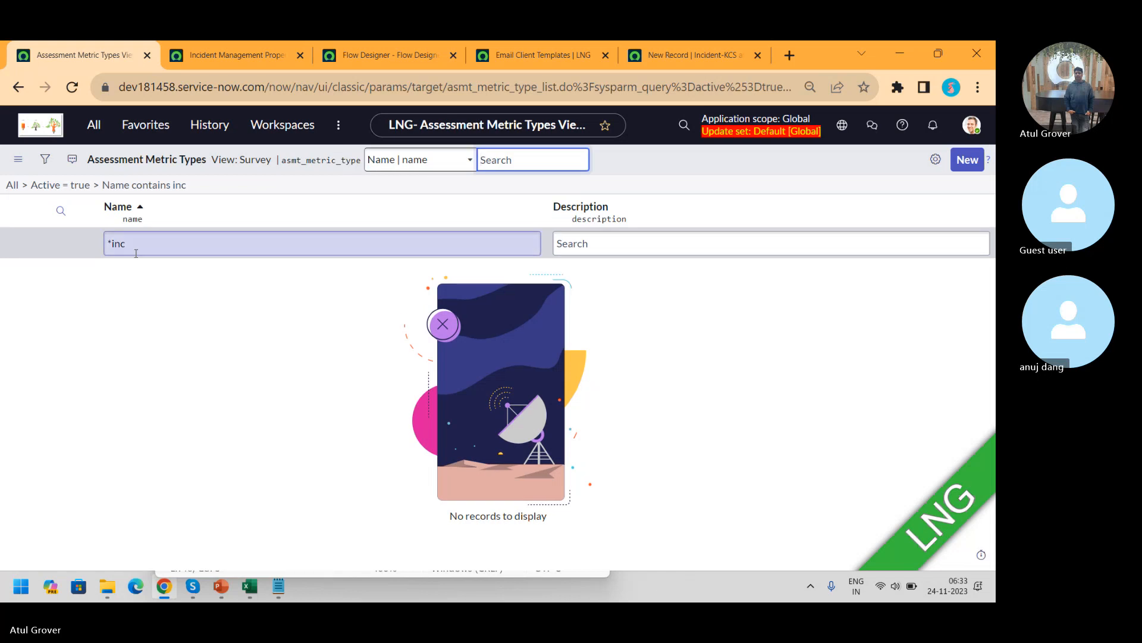
left_click(135, 249)
key("BackSpace")
key("BackSpace")
key("BackSpace")
key("BackSpace")
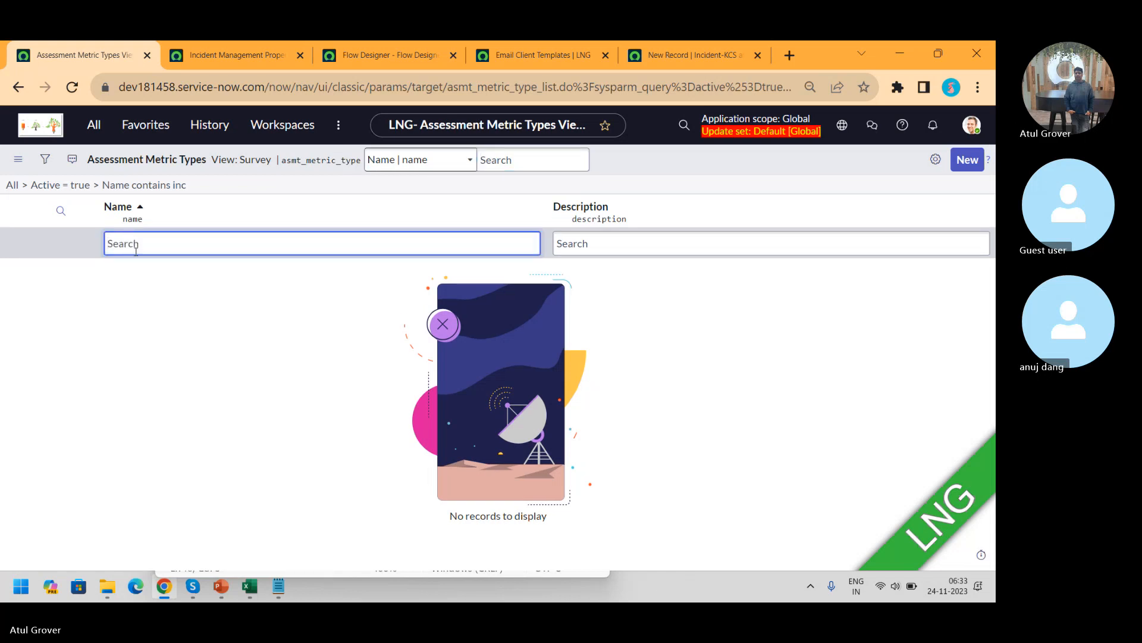
key("Return")
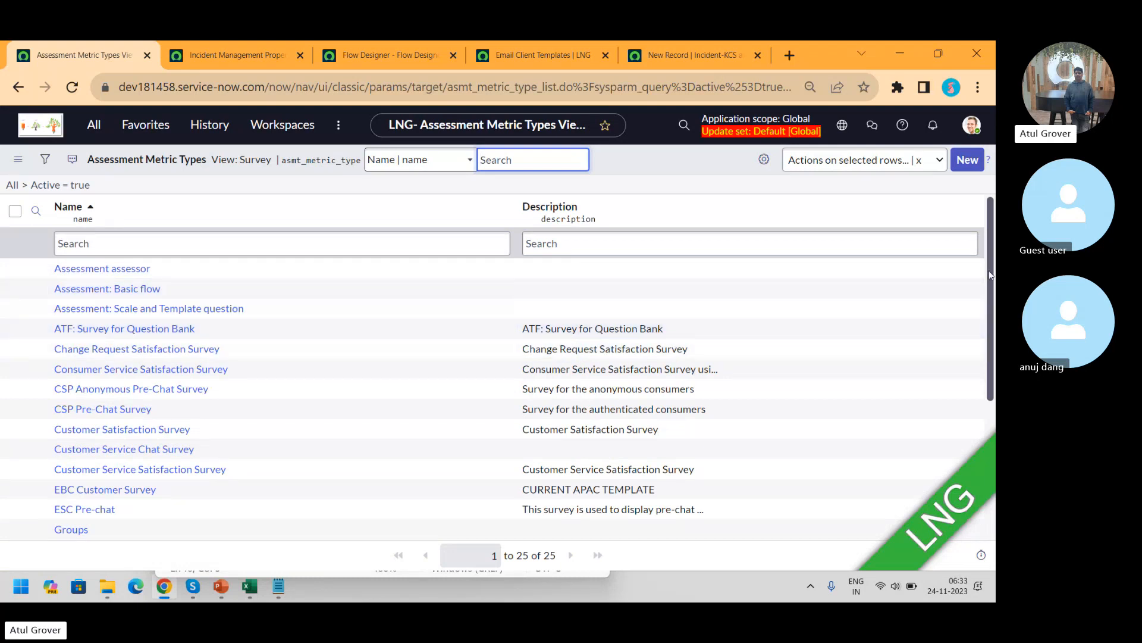
- Open the Service Desk Satisfaction Survey definition, review its charts and other options, and open it in Survey Designer
left_click_drag(992, 255, 974, 434)
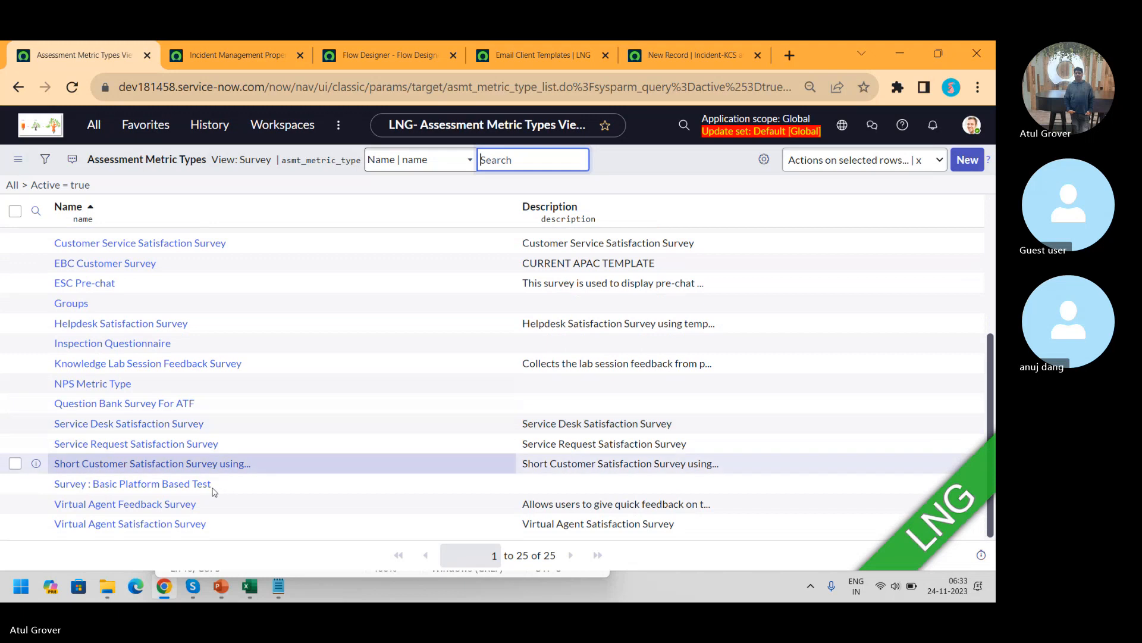
left_click(119, 426)
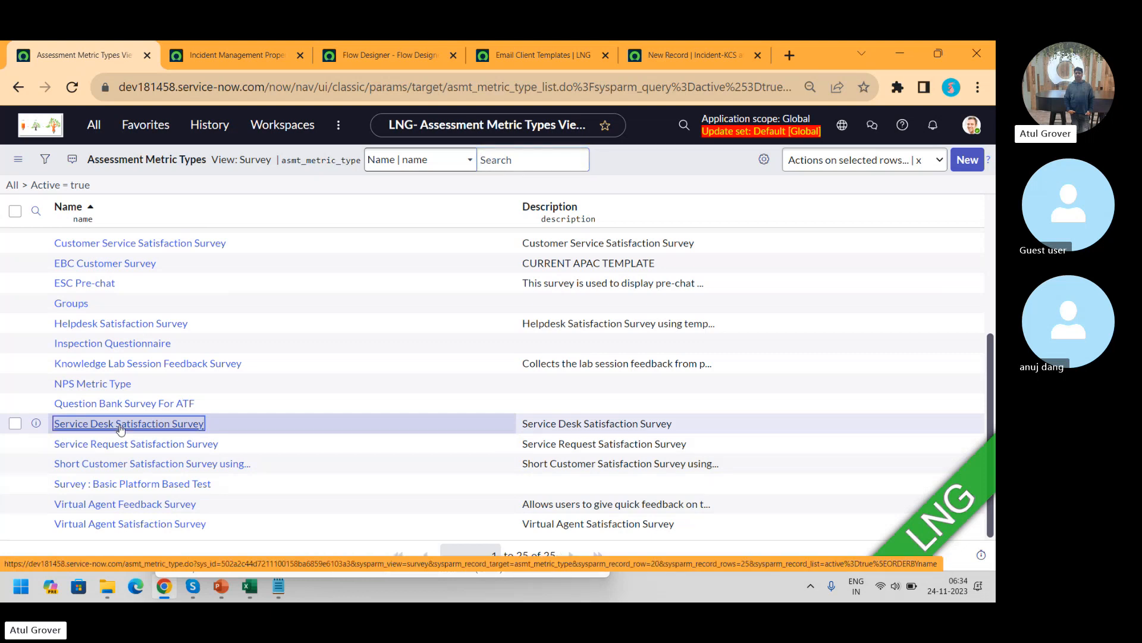
left_click(120, 423)
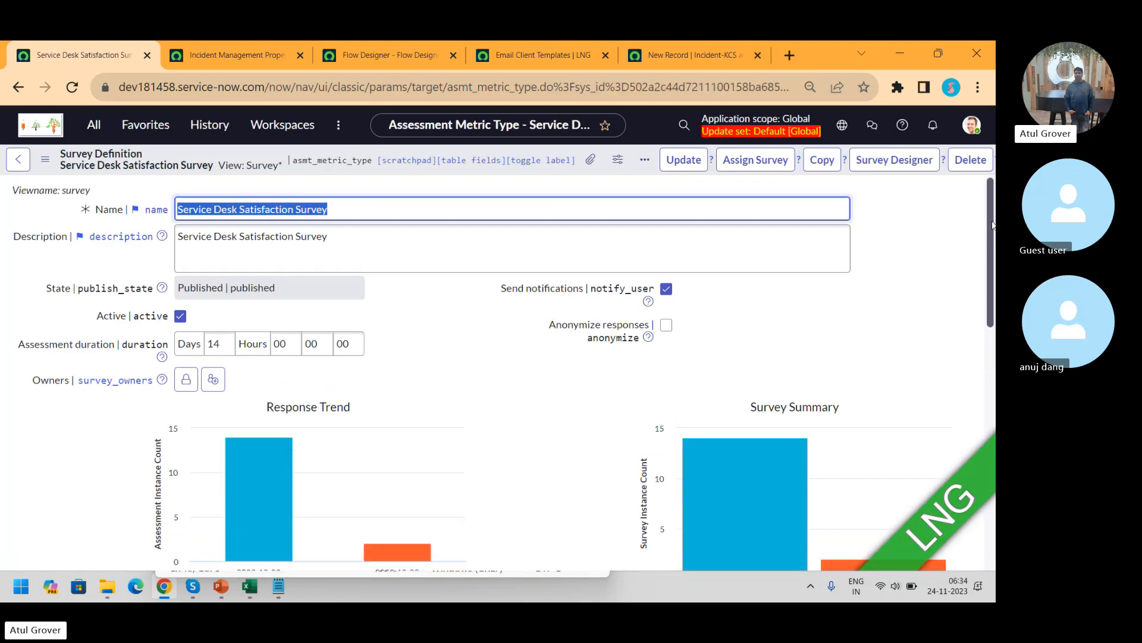
left_click_drag(992, 224, 995, 385)
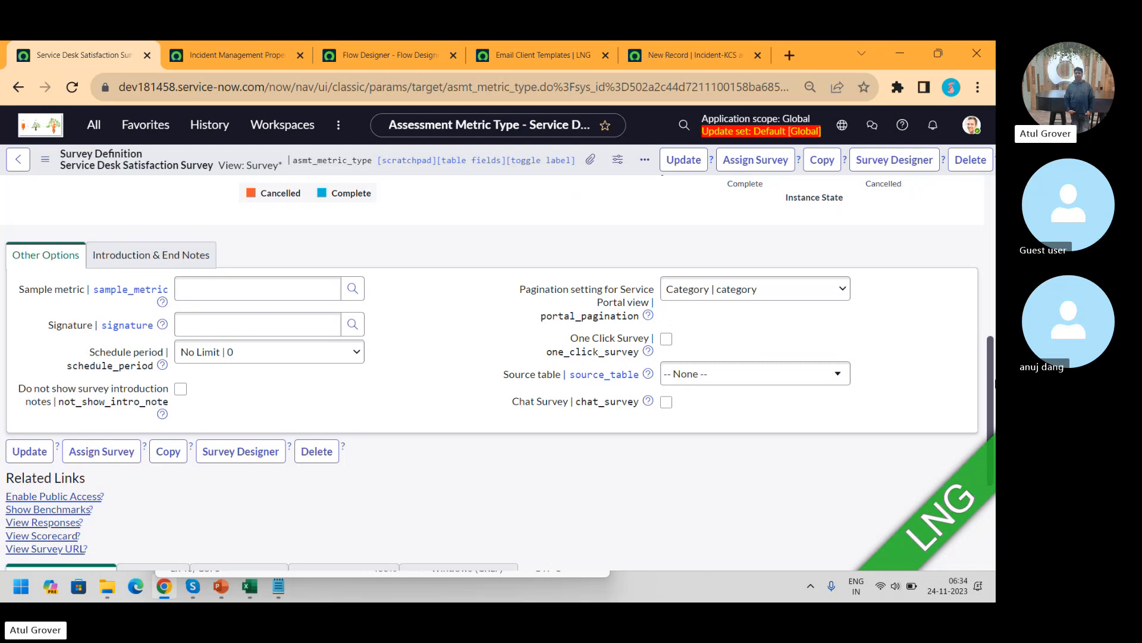
left_click(870, 165)
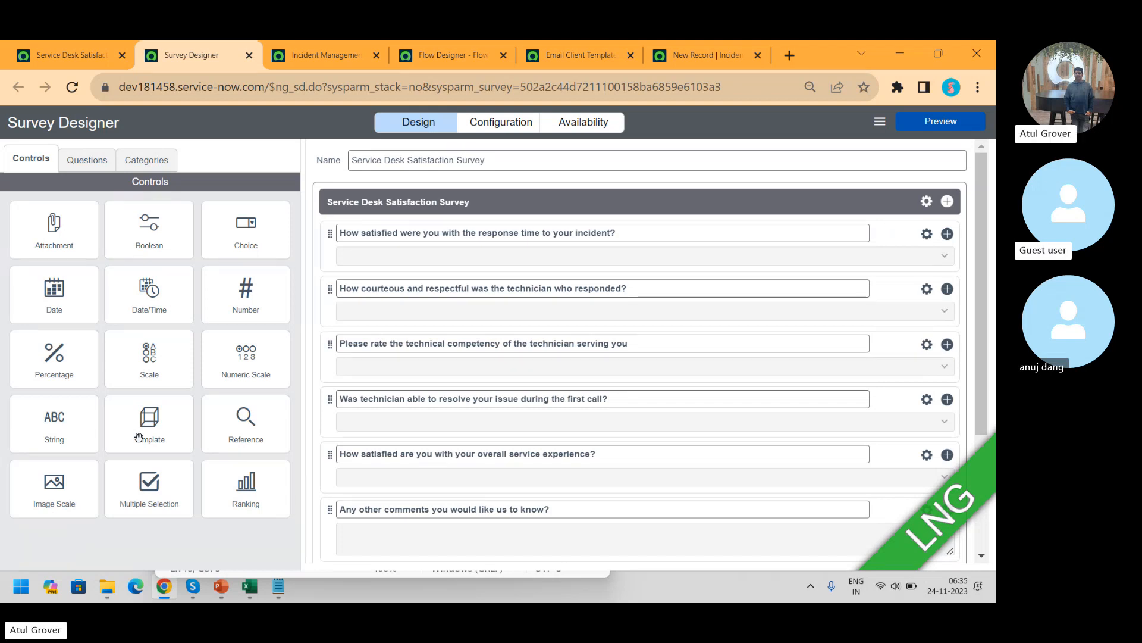
left_click(706, 63)
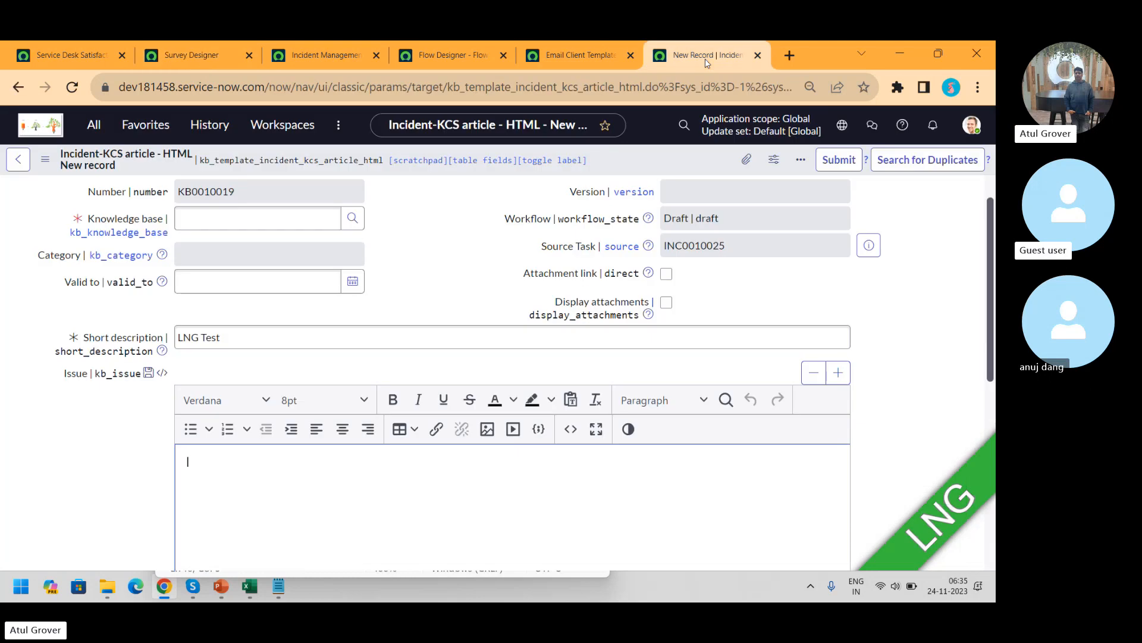
left_click(574, 56)
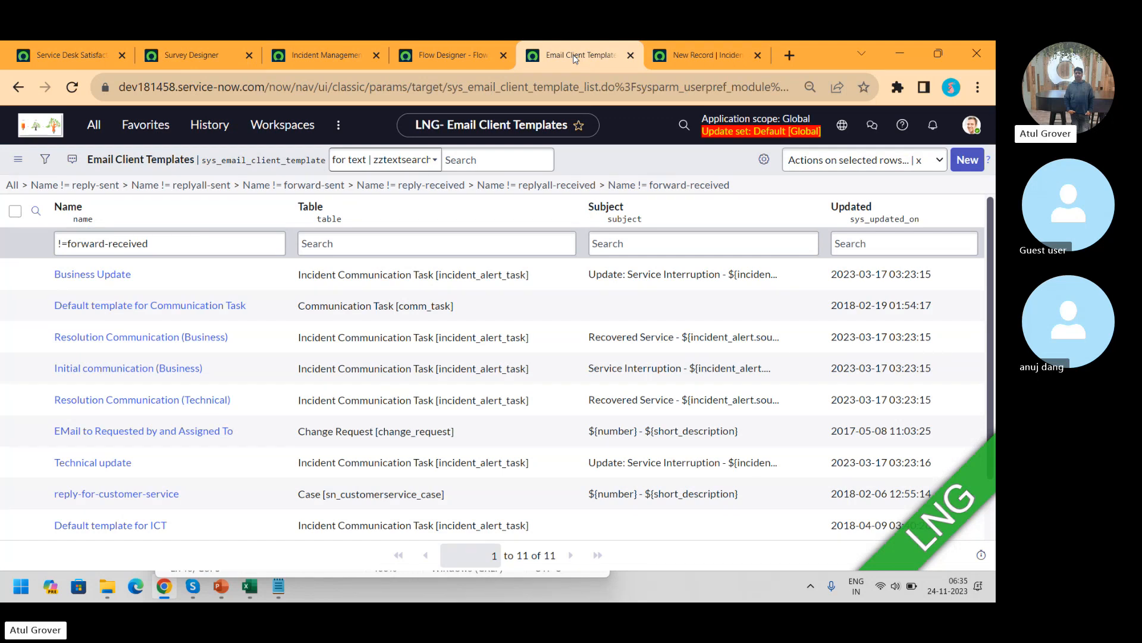
left_click(293, 60)
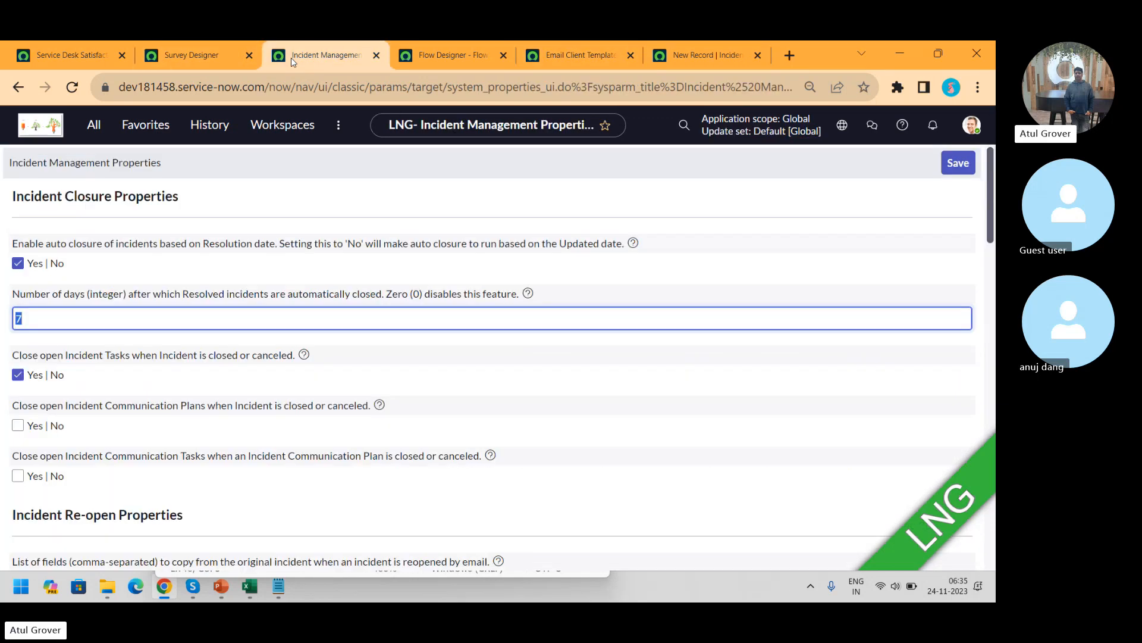
left_click(459, 58)
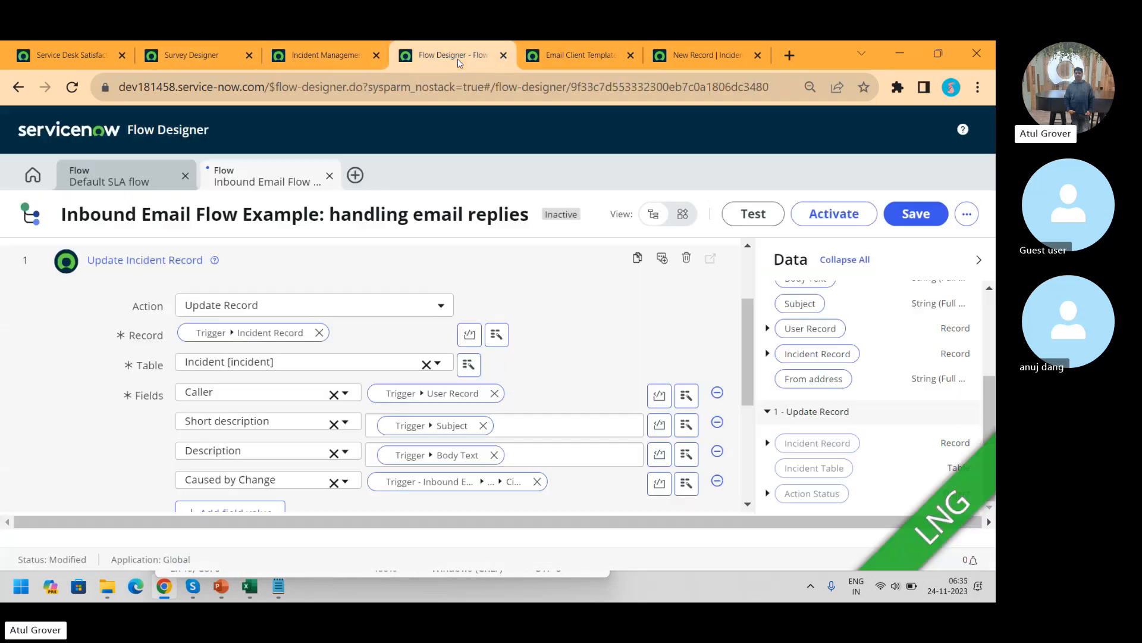
left_click(52, 56)
left_click(161, 60)
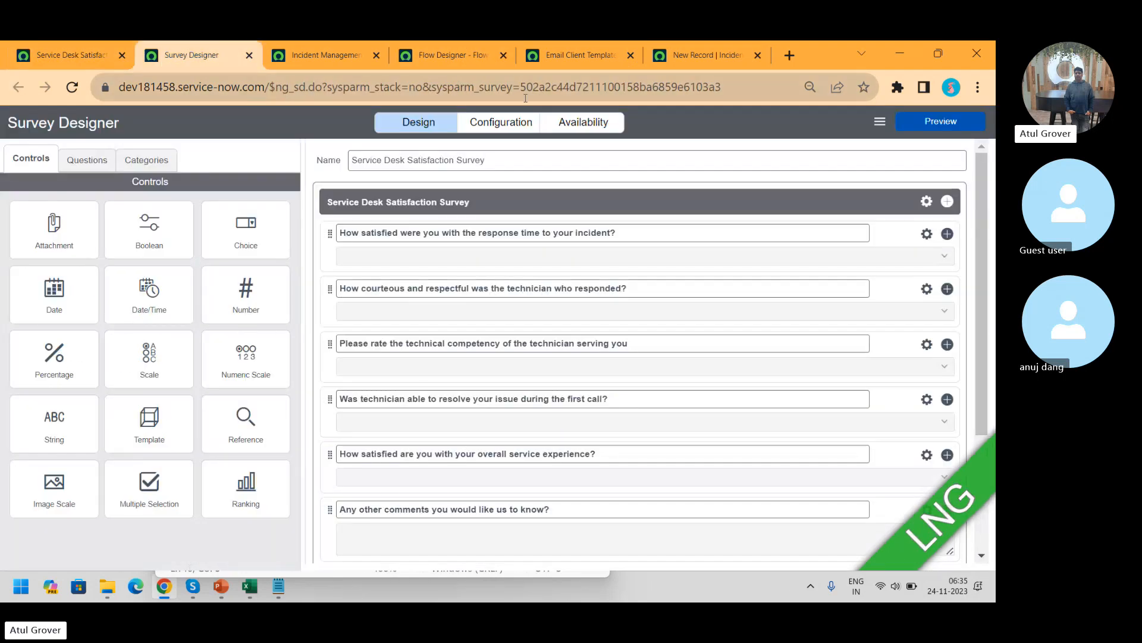
- Return to the survey definition, search the navigation for Major, and open the Major Incident Trigger Rules list
left_click(71, 54)
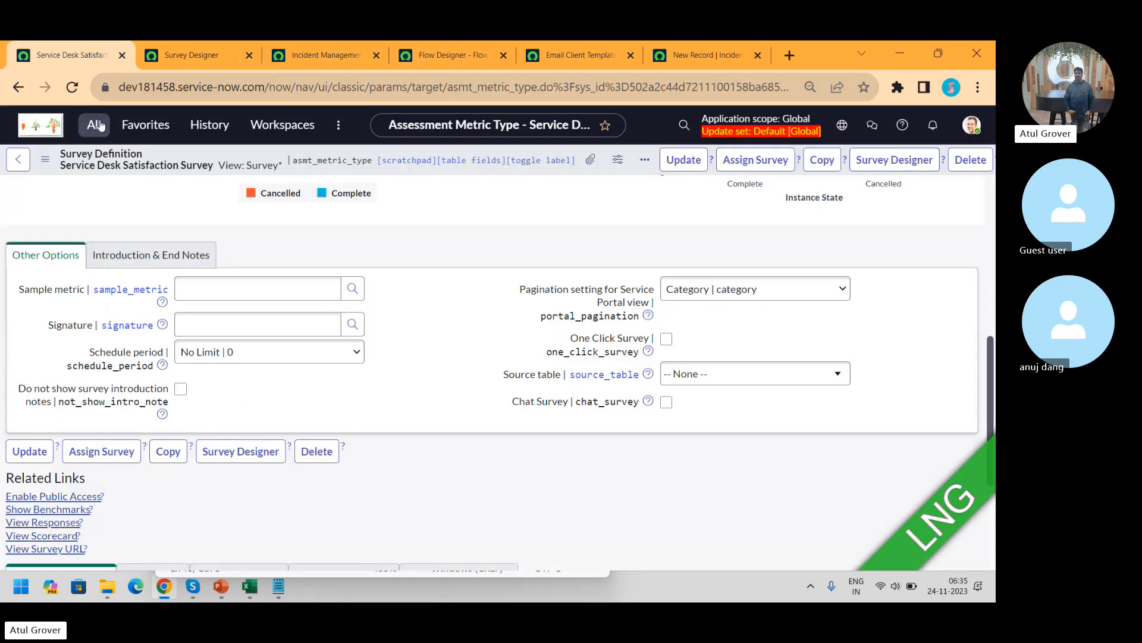
left_click(99, 124)
type("mAJOR")
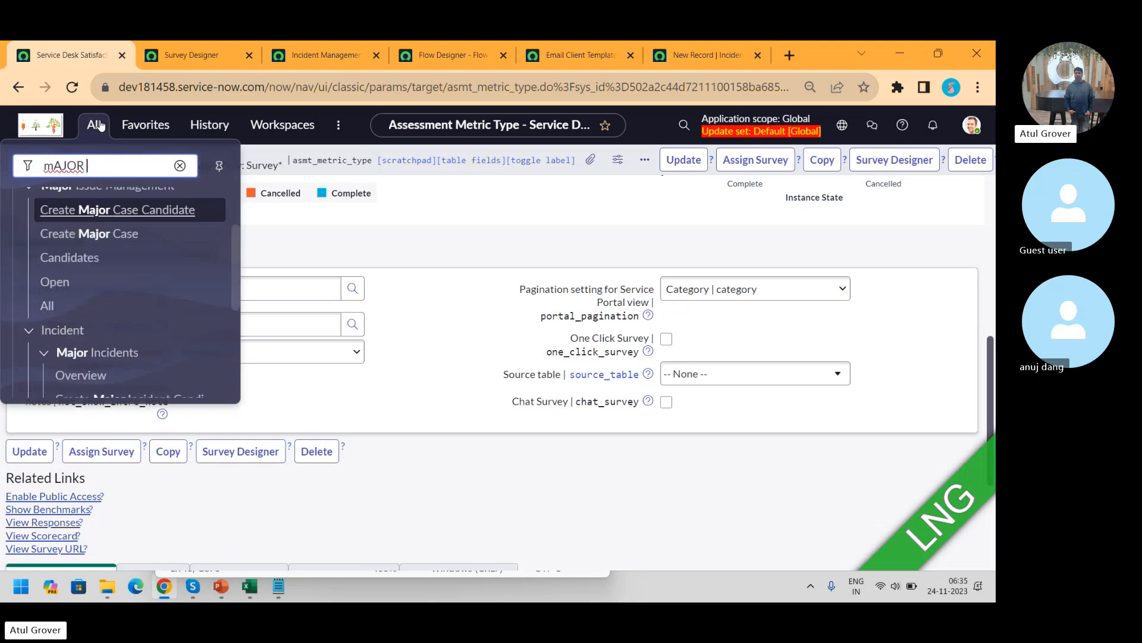
key("BackSpace")
key("BackSpace")
key("BackSpace")
key("BackSpace")
key("BackSpace")
type("Major")
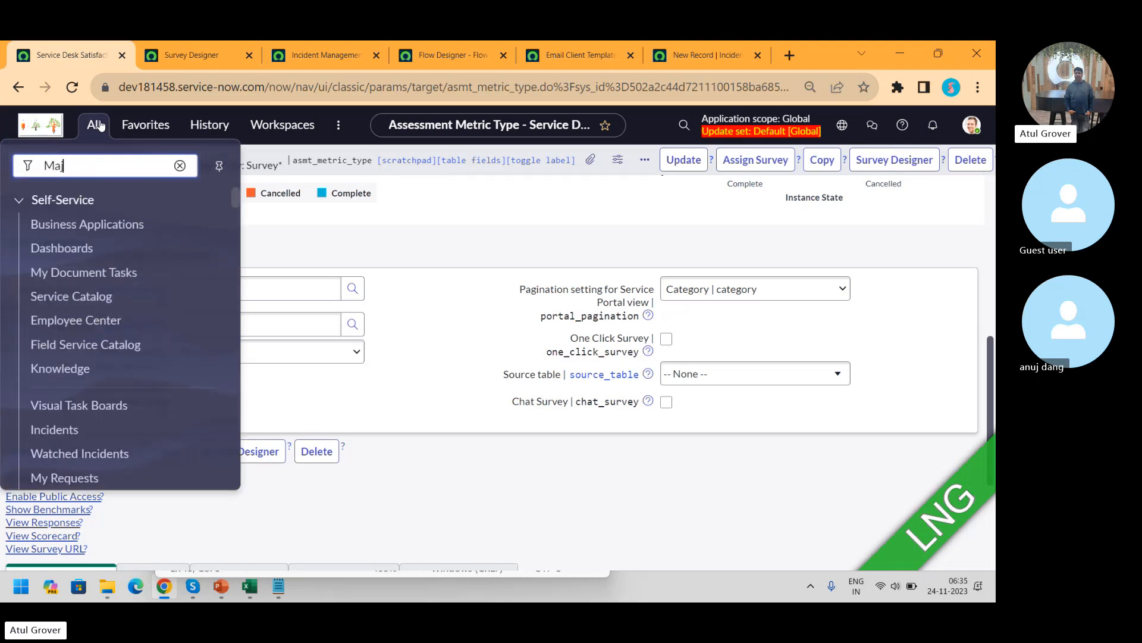
type(" I")
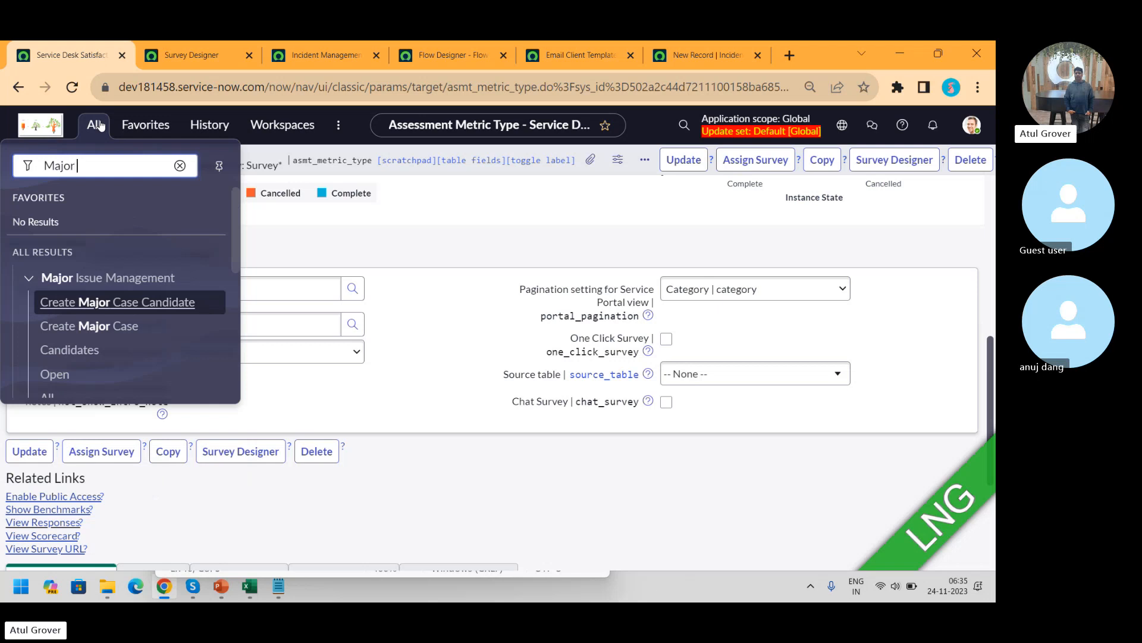
key("BackSpace")
key("BackSpace")
left_click(234, 213)
left_click_drag(235, 213, 238, 294)
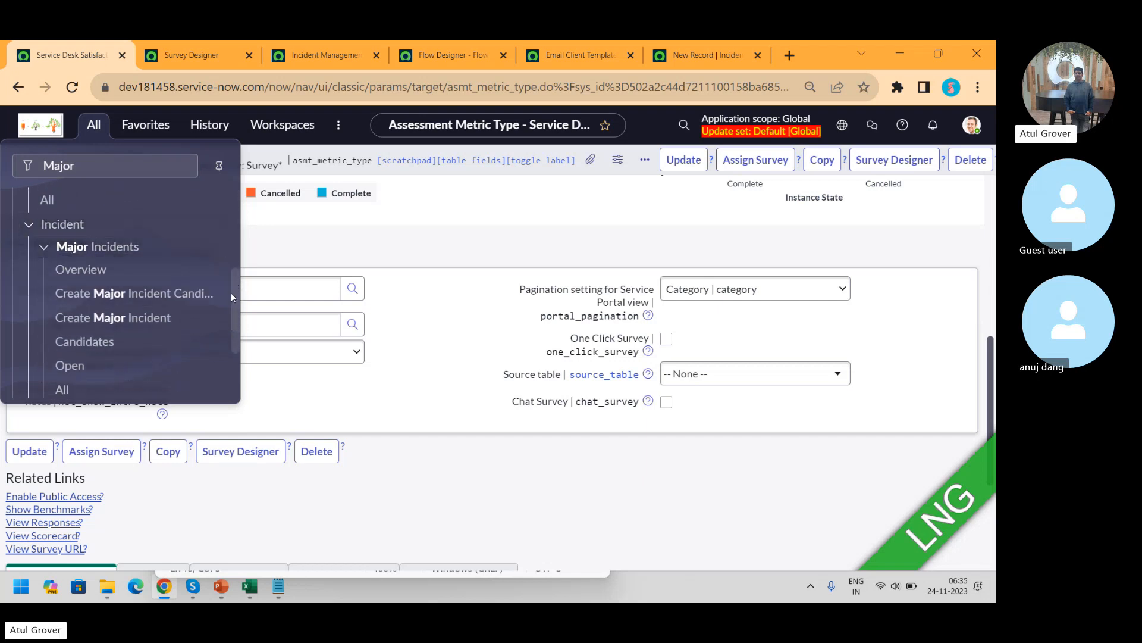
scroll(233, 295, "down", 2)
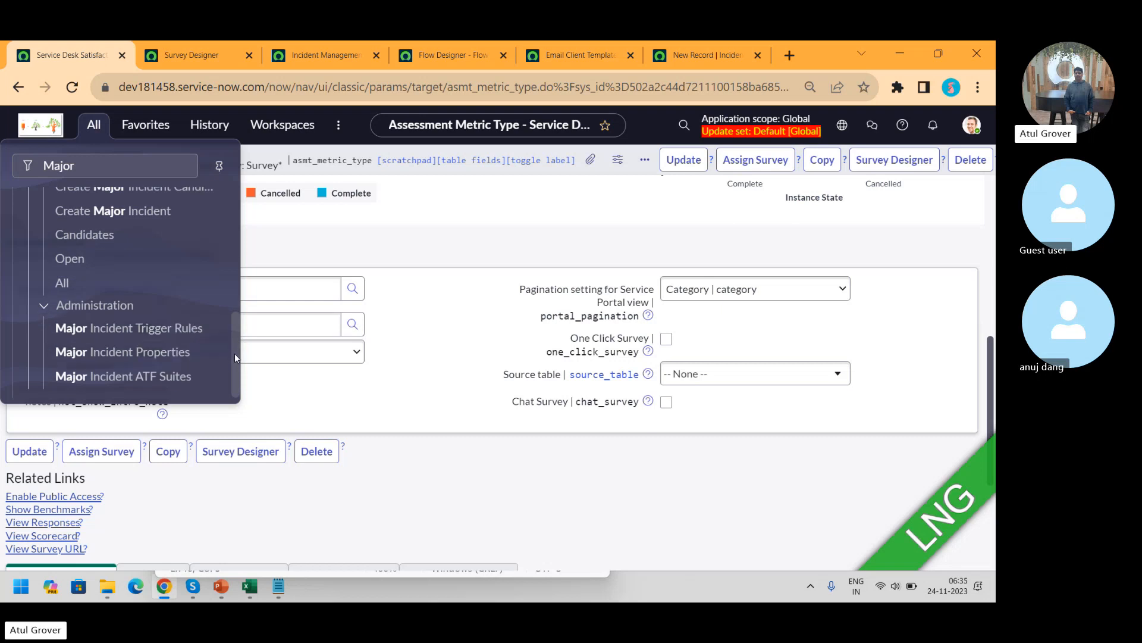
left_click(144, 329)
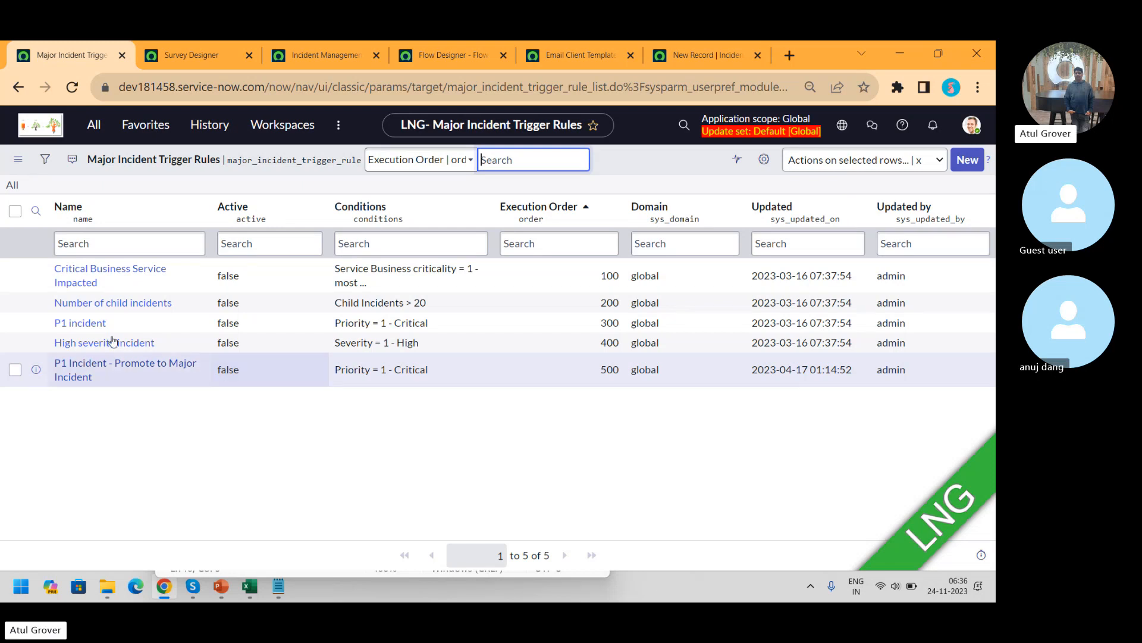
- List all major incidents and open the resolved incident titled SAP Controlling app down?
left_click(99, 126)
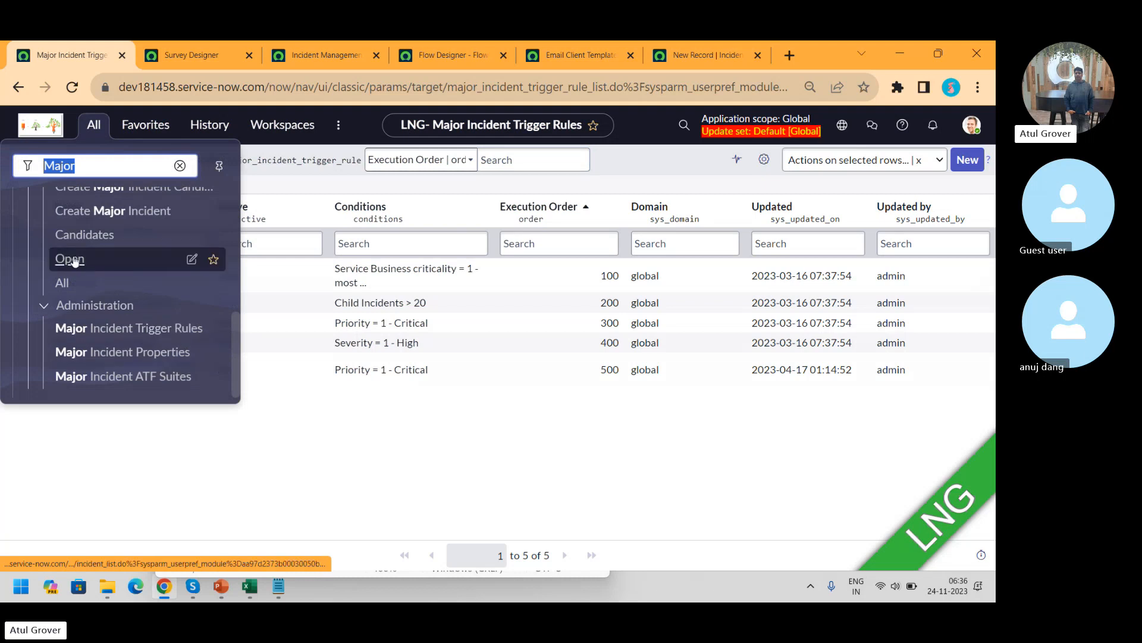
left_click(65, 290)
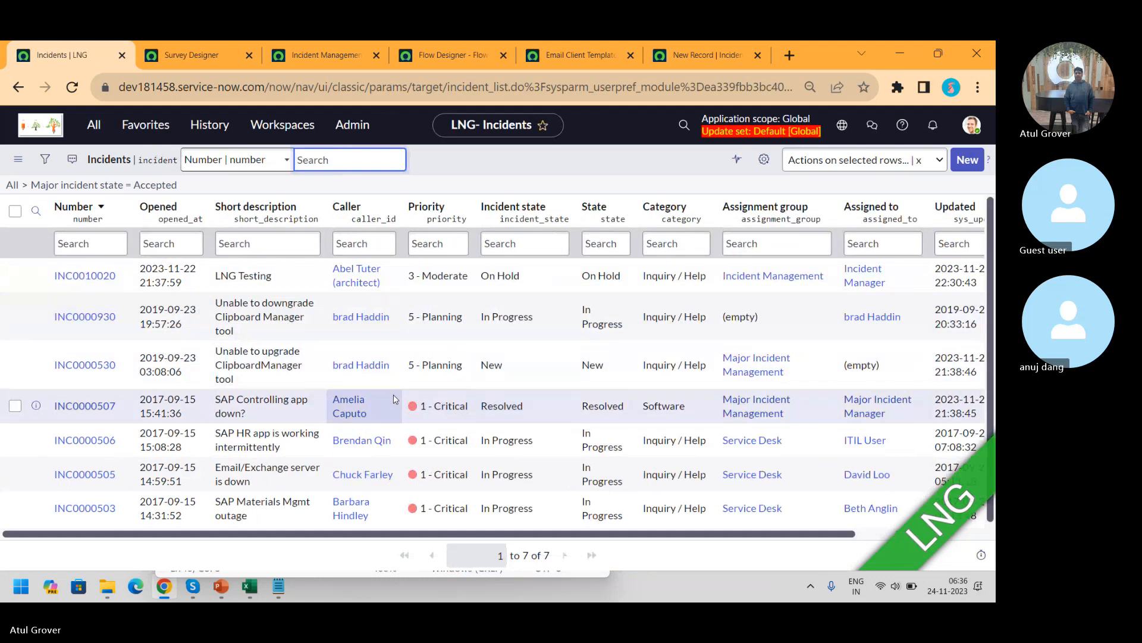
left_click(84, 408)
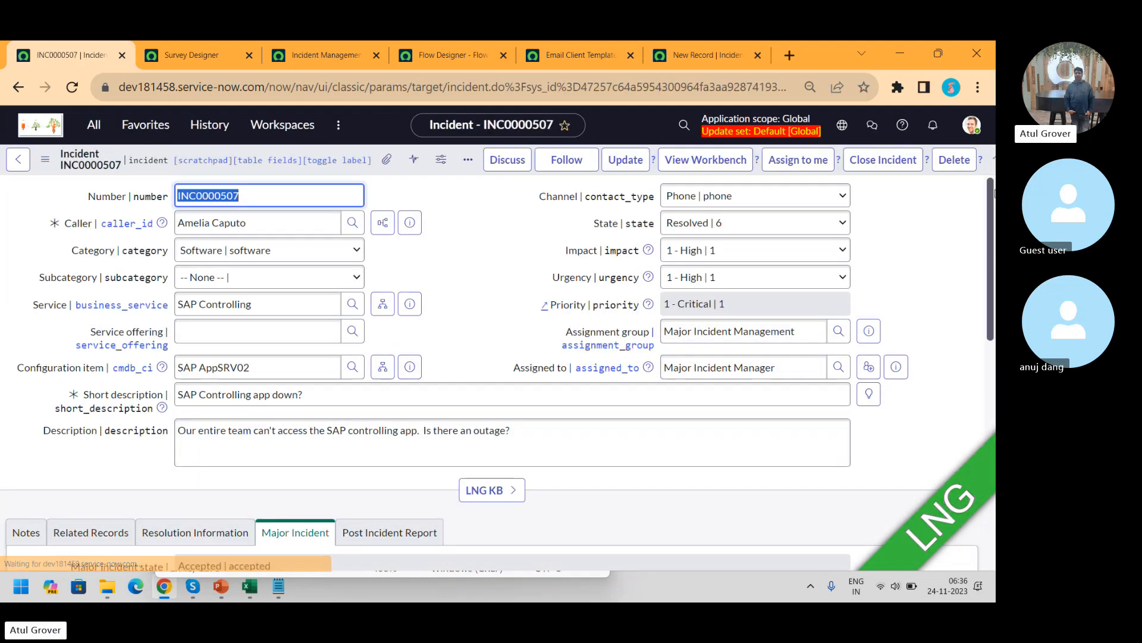
- Show the incident's Post Incident Report section and review its overview, findings and timeline fields and the related links
scroll(988, 237, "down", 3)
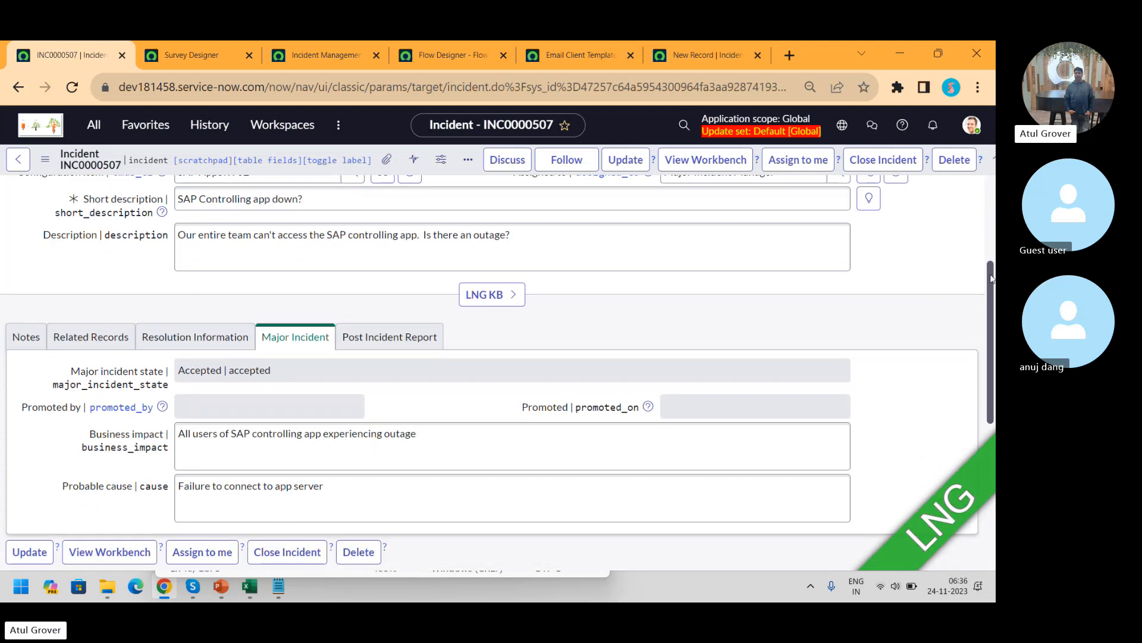
left_click(385, 338)
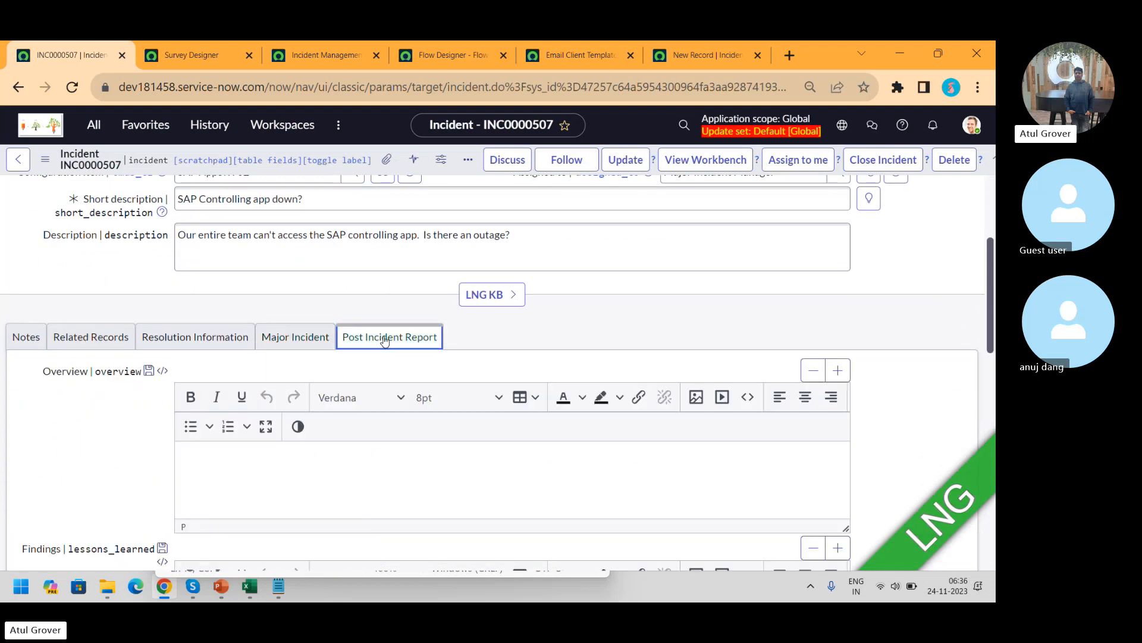
left_click(309, 490)
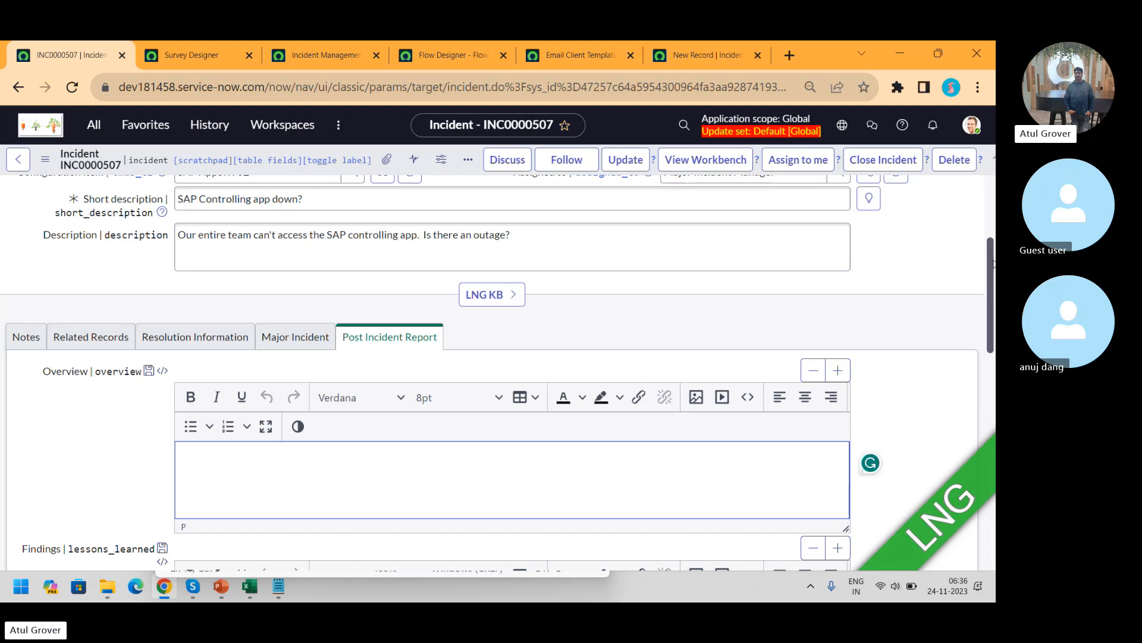
scroll(857, 459, "down", 3)
left_click_drag(991, 317, 993, 414)
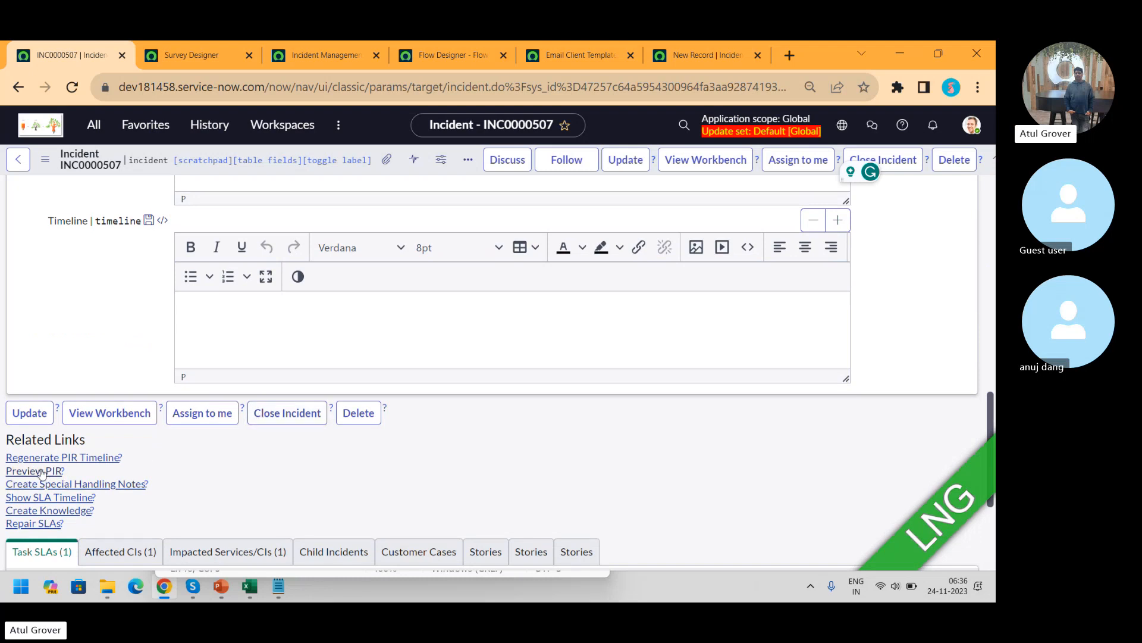
- Fill the post incident report's Timeline with fsdfgsdgsdf and its Findings with zxdfasfsadf
left_click(296, 349)
type("fsdfgsd")
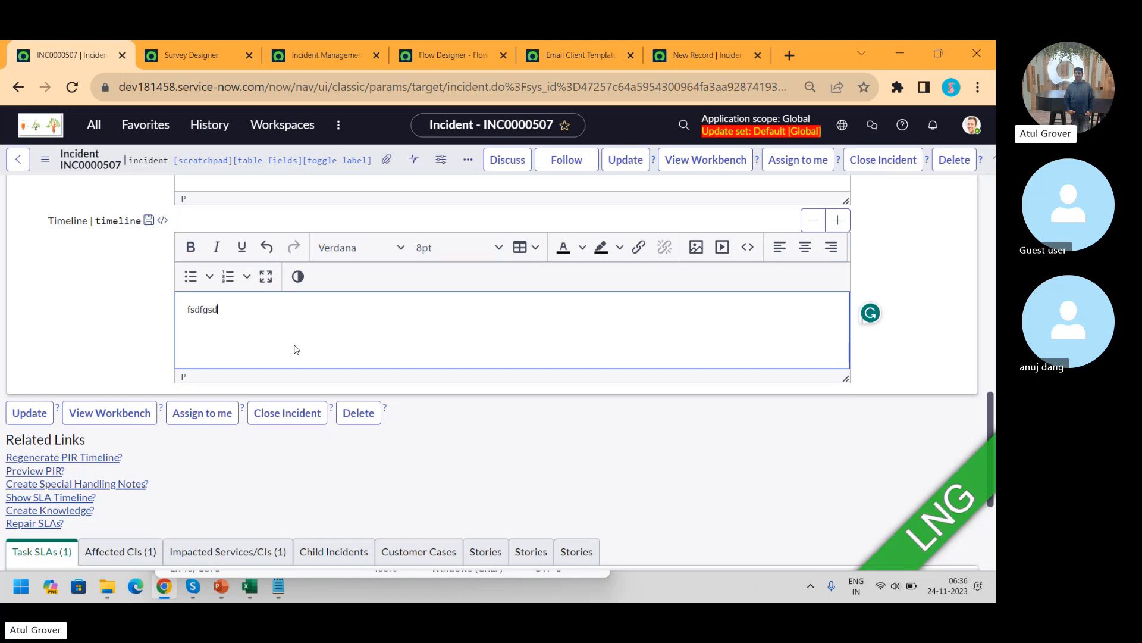
type("gsdf")
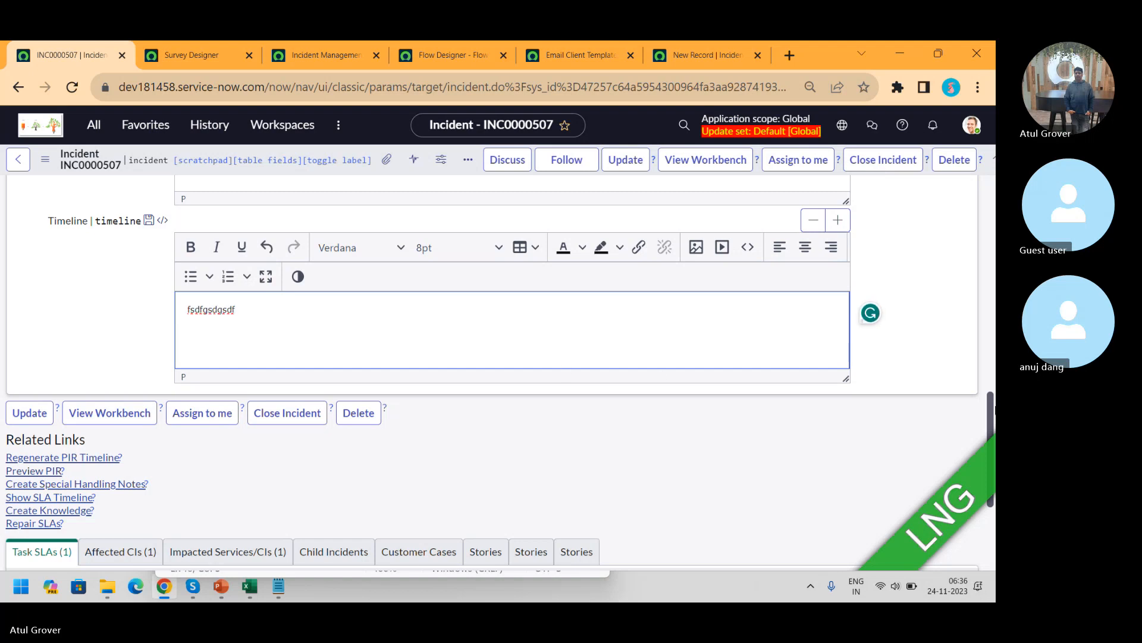
scroll(387, 319, "up", 3)
left_click(388, 319)
type("z")
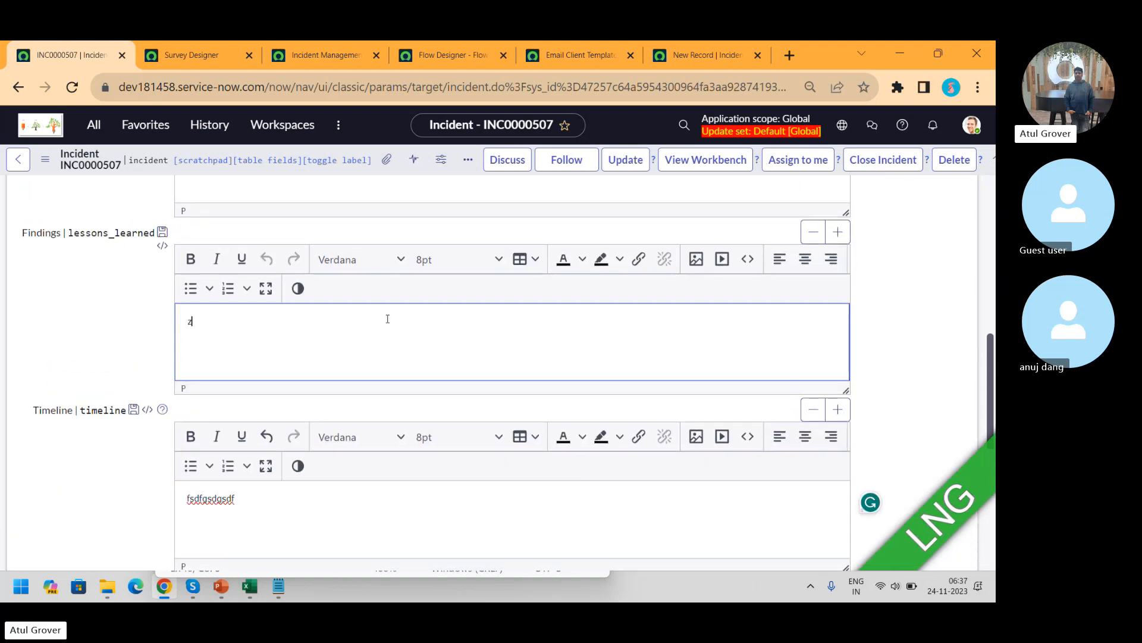
type("xdfasfsadf")
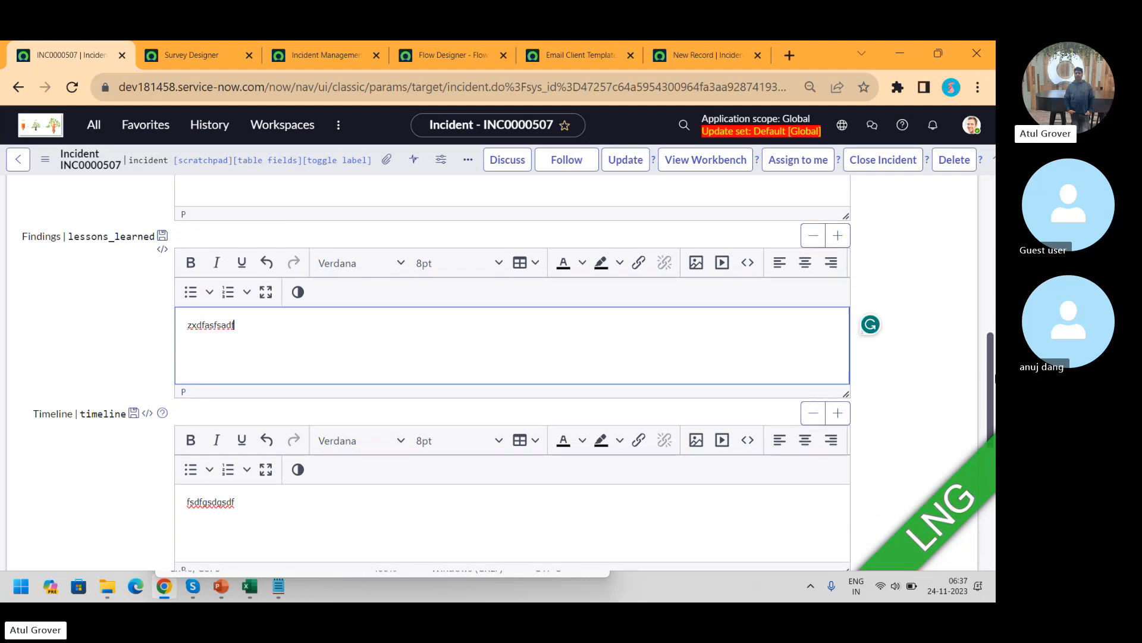
- Fill the post incident report's Overview with adfasfasfasfasdf and save the incident
scroll(438, 362, "up", 4)
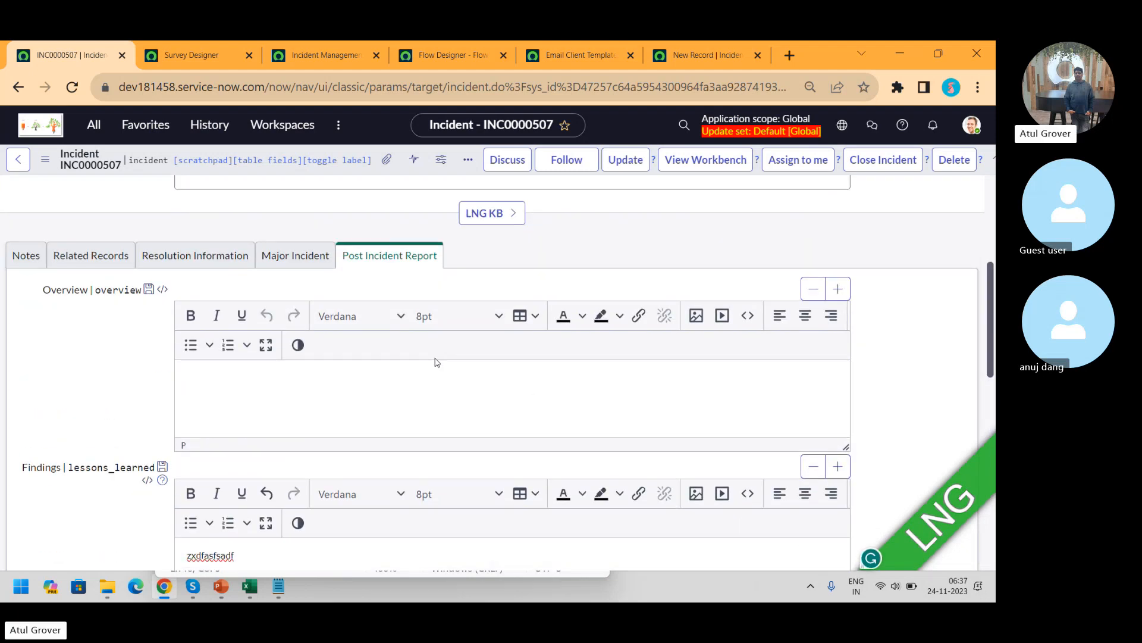
left_click(409, 389)
type("adfas")
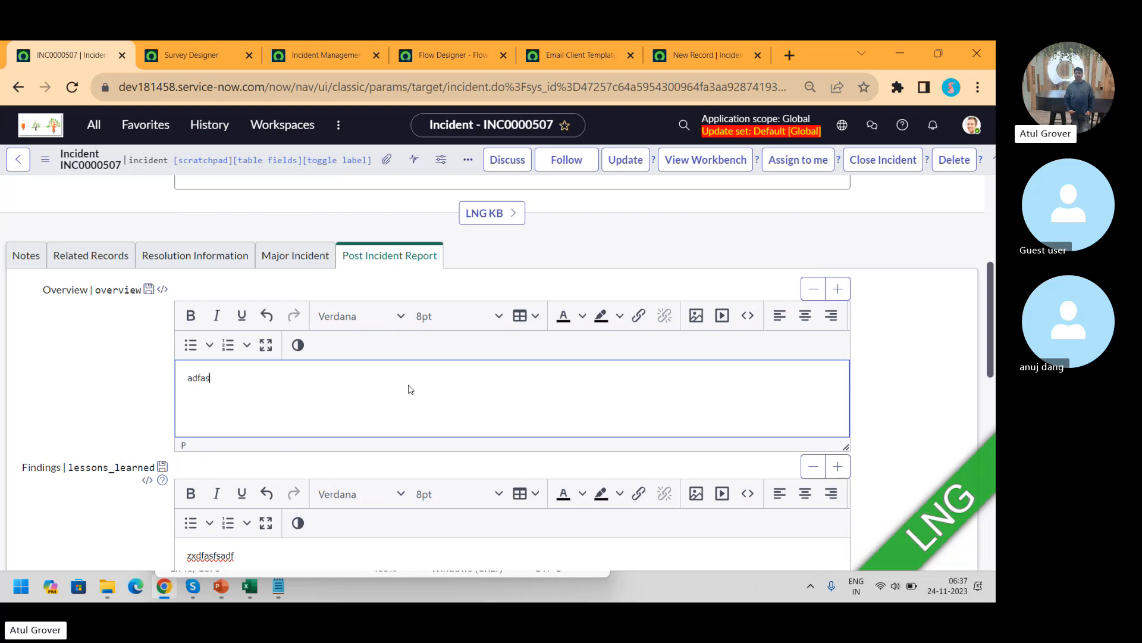
type("fasfasfasdf")
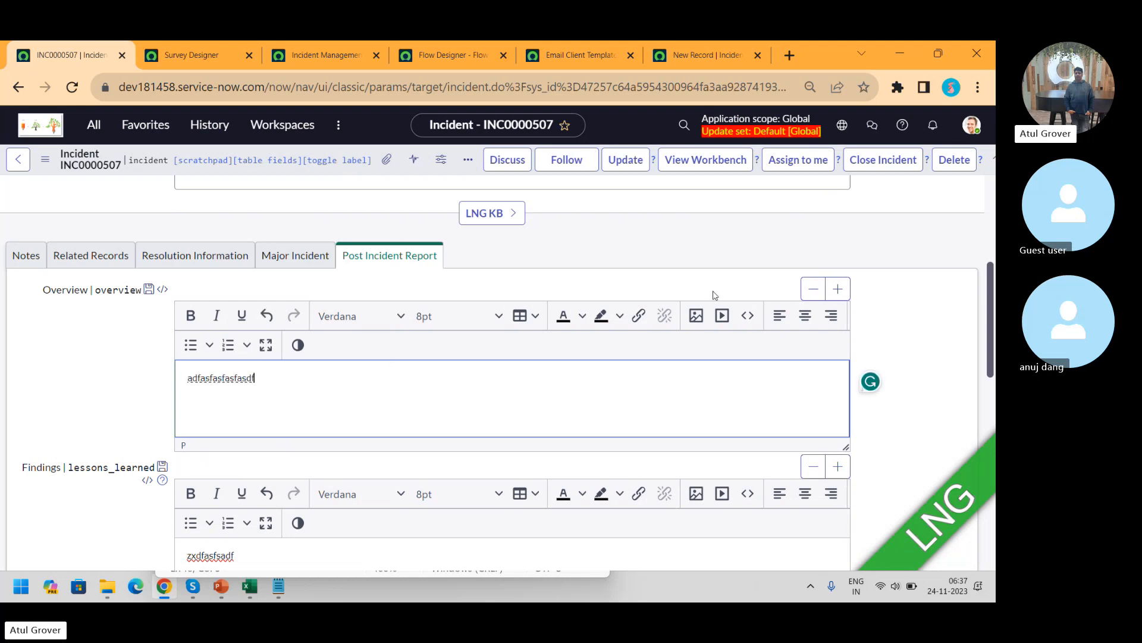
right_click(404, 172)
left_click(414, 160)
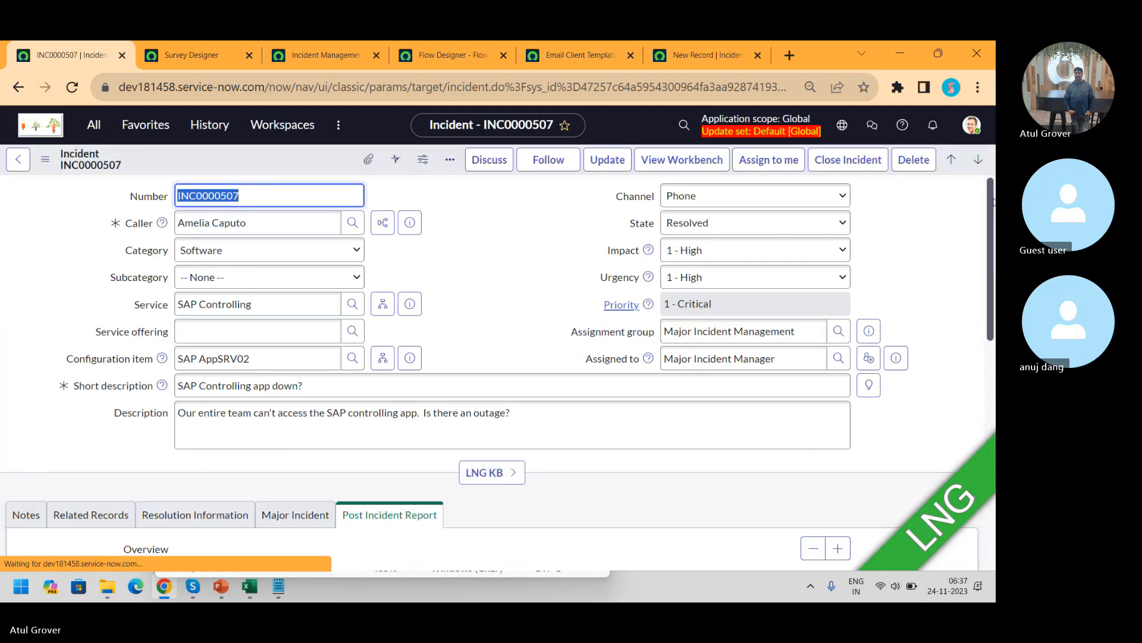
- Preview the post incident report from the incident's related links
scroll(992, 309, "down", 10)
scroll(992, 348, "down", 10)
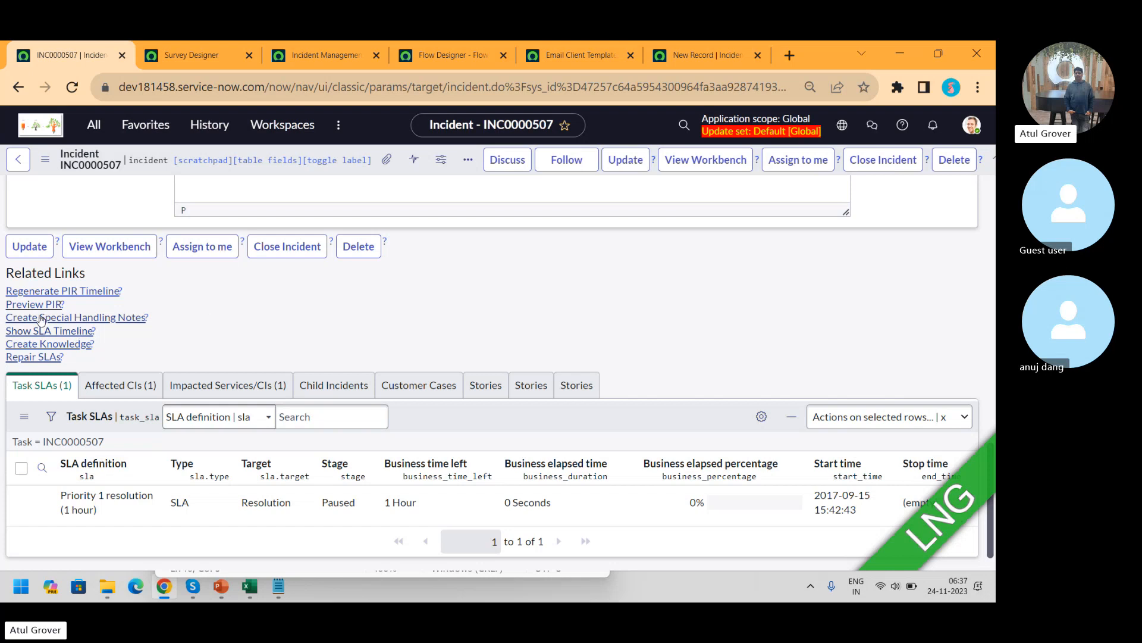
left_click(29, 306)
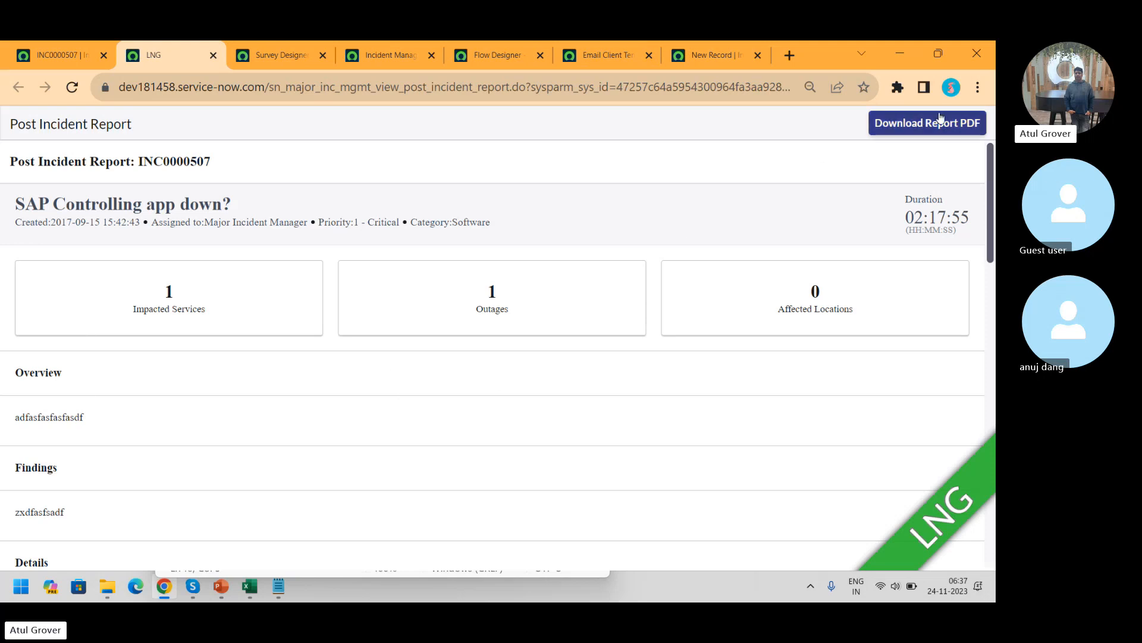
- Regenerate the incident's PIR timeline and preview the report again, reviewing its impacted services, outages and affected locations
left_click(34, 52)
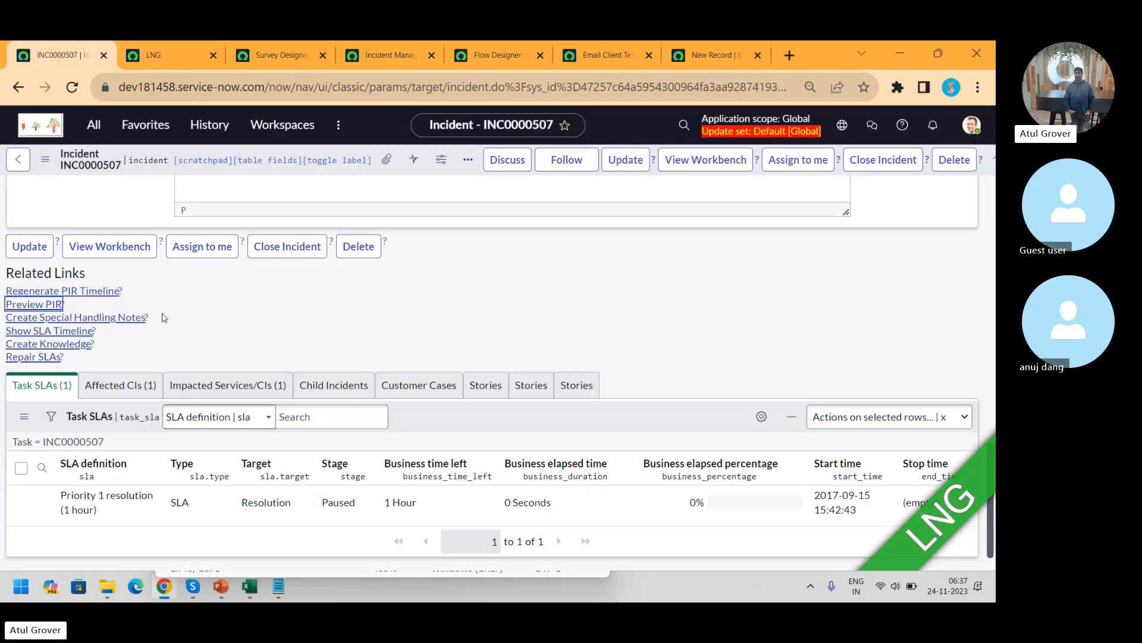
left_click(89, 293)
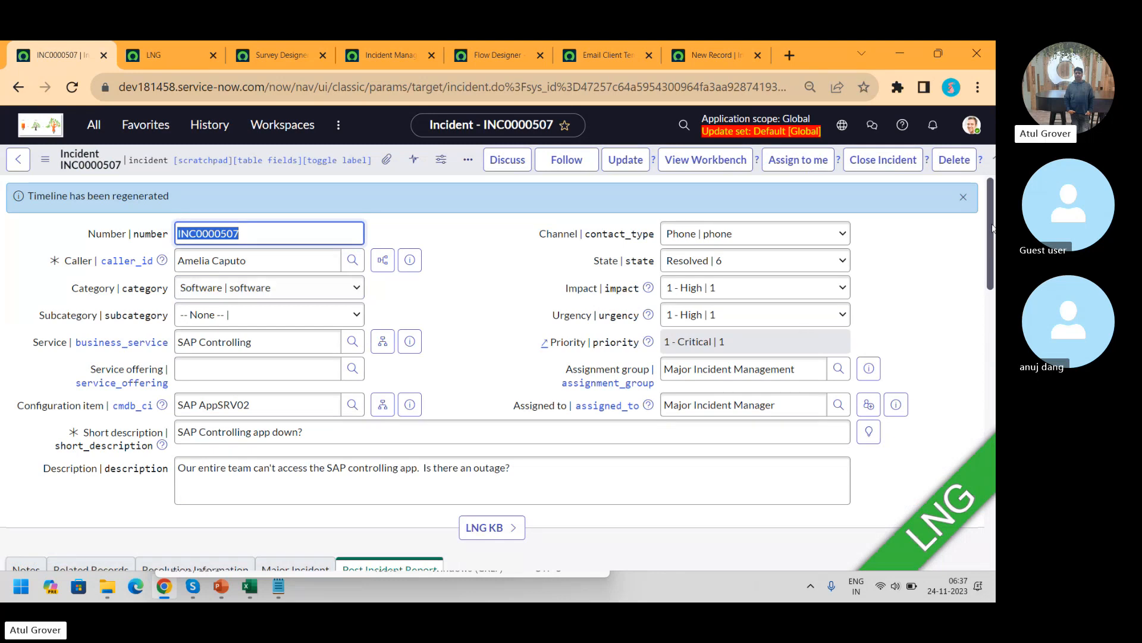
left_click_drag(992, 228, 986, 466)
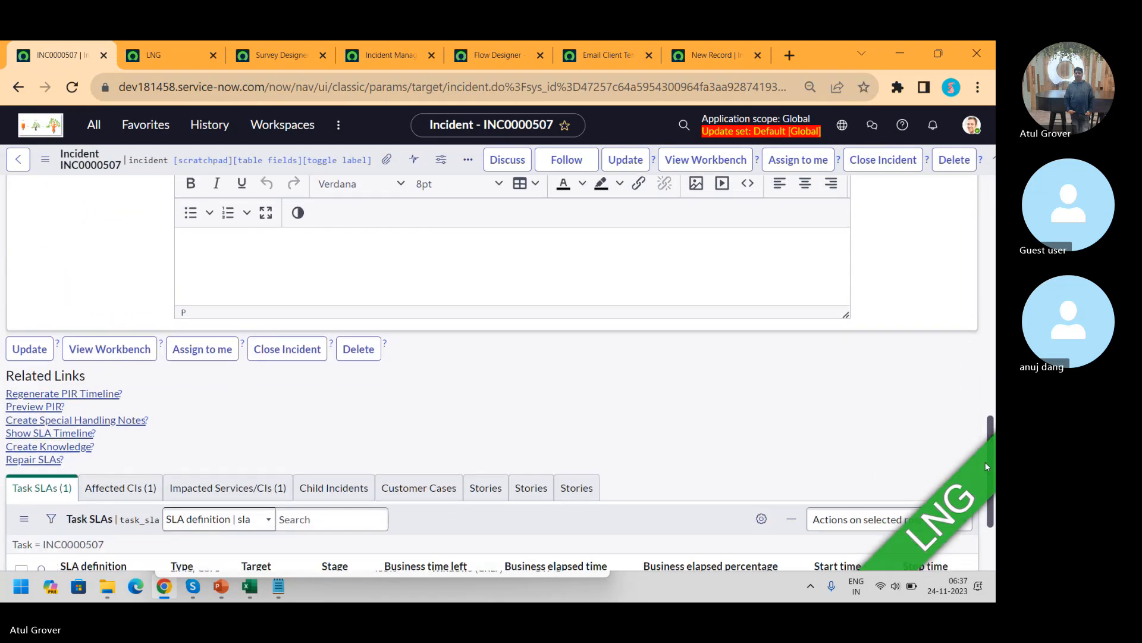
left_click(35, 408)
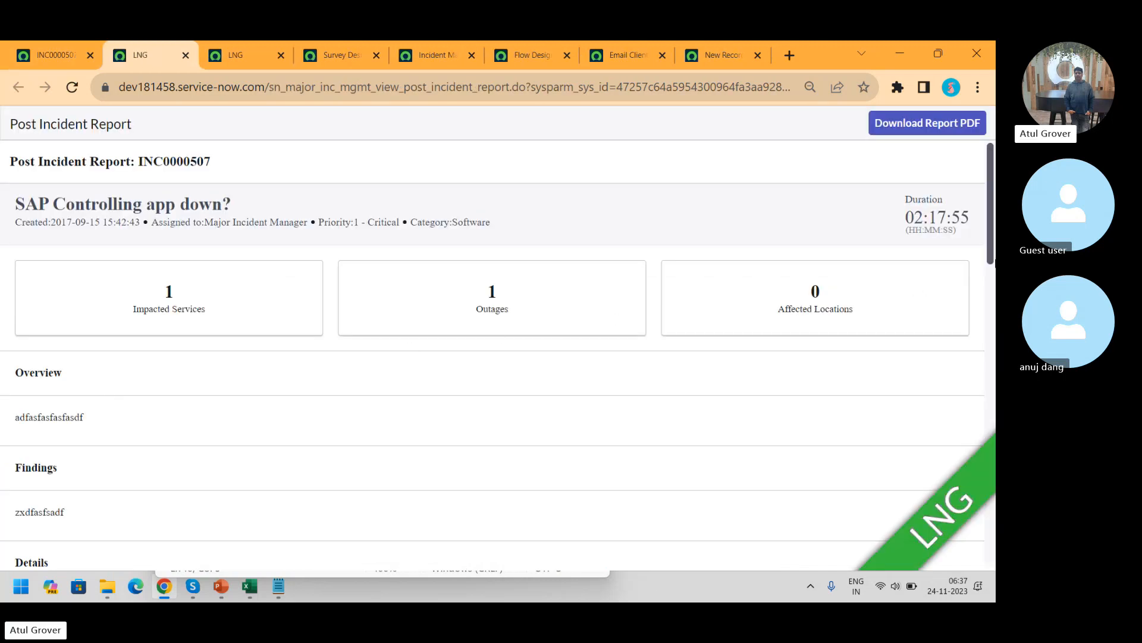
left_click_drag(990, 189, 966, 300)
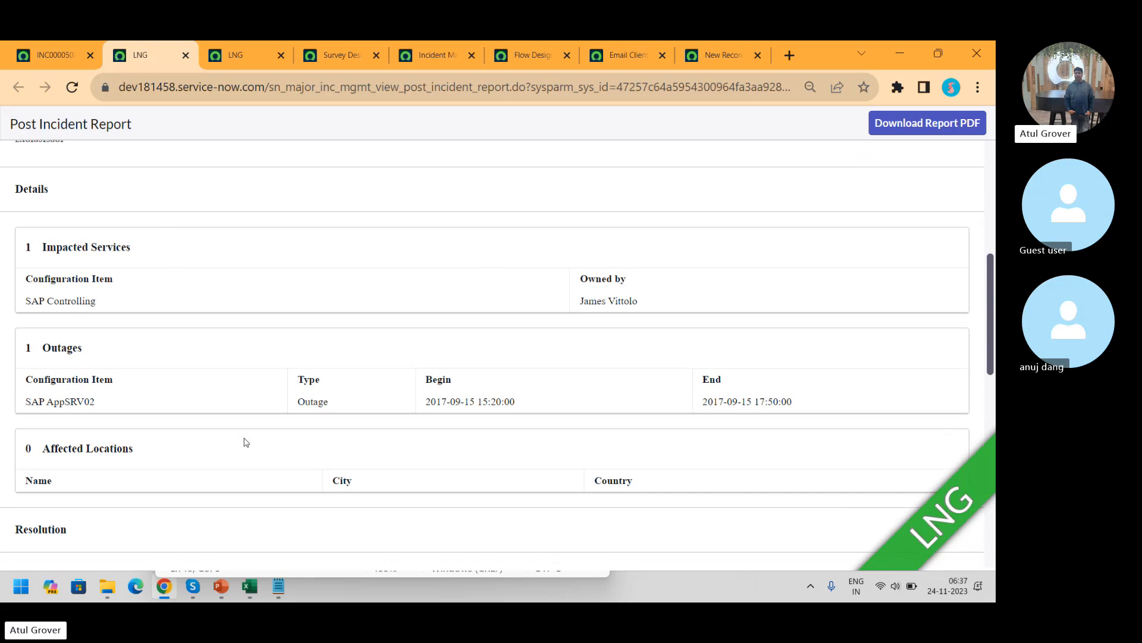
left_click_drag(991, 315, 996, 136)
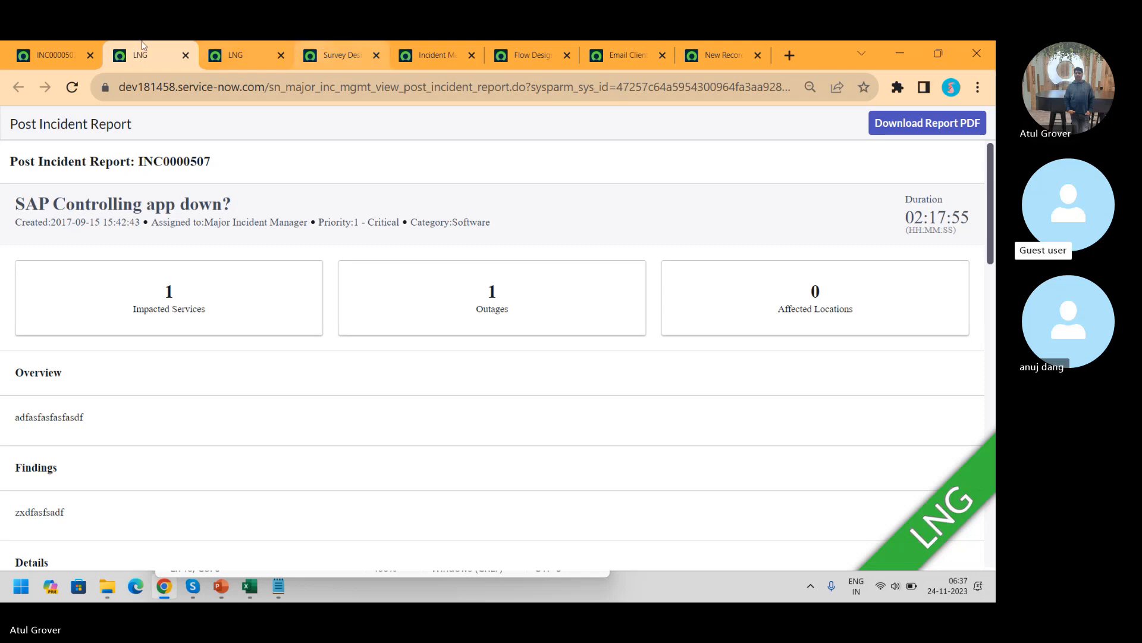
- Return to the incident, switch to the ITSM_Master presentation in PowerPoint, and look through the Incident Management slides 23 to 27
left_click(45, 59)
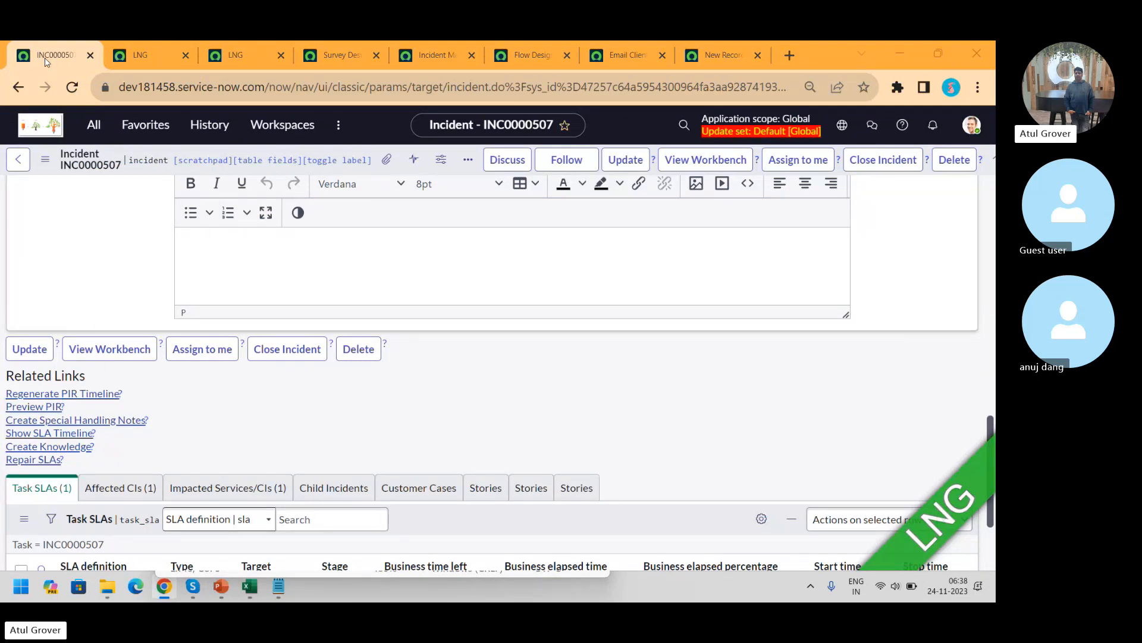
key("alt+Tab")
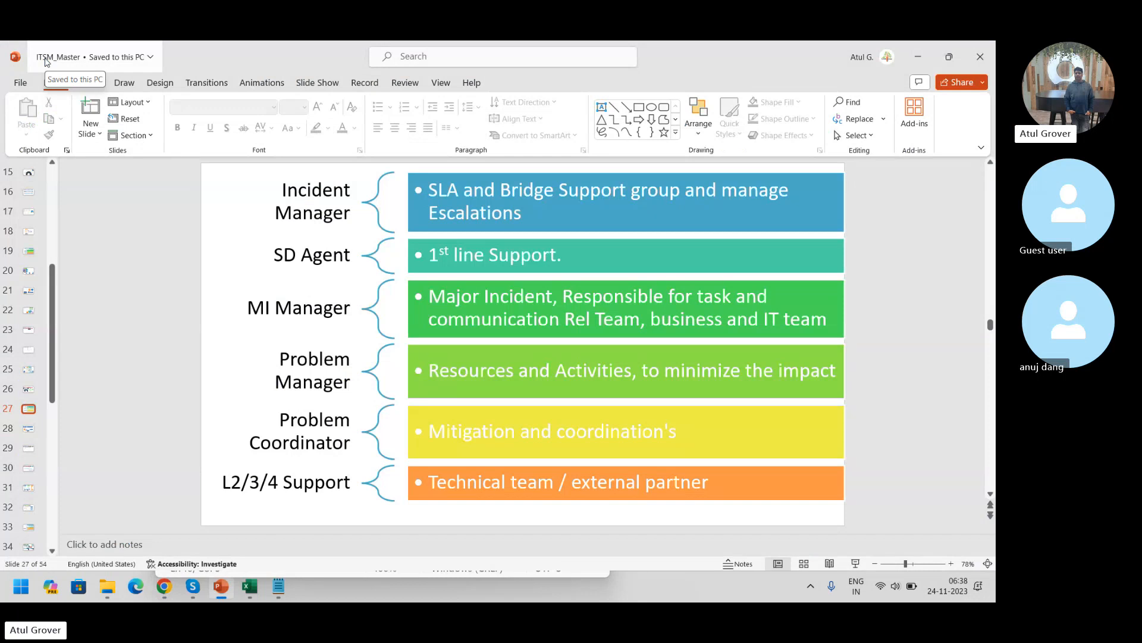
key("Up")
key("Up")
key("Up")
key("Up")
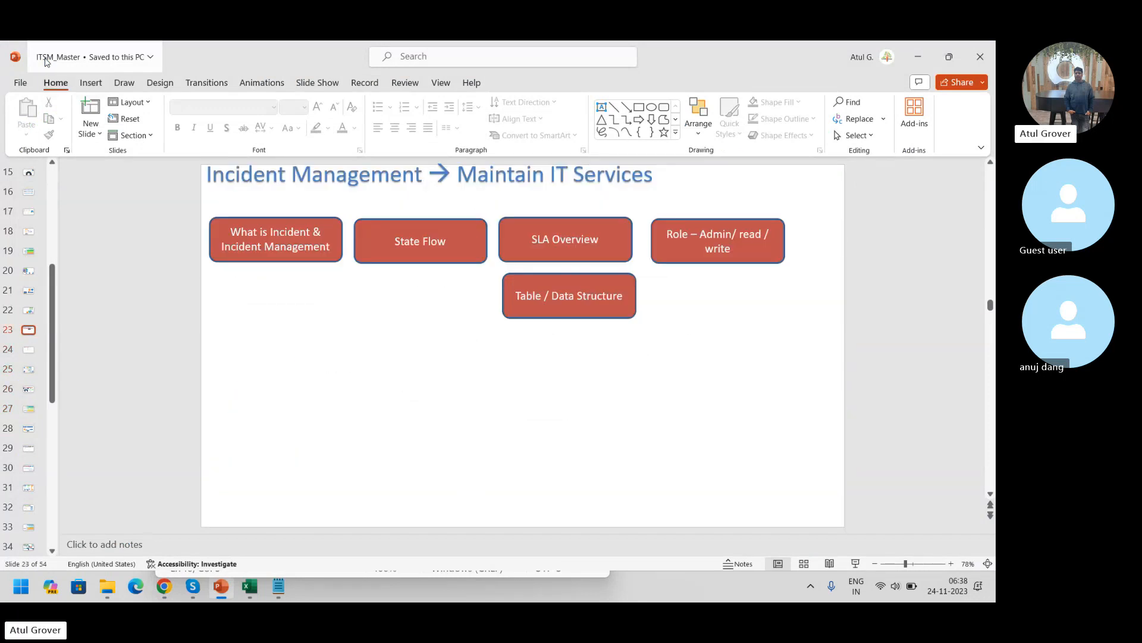
key("Down")
key("Down")
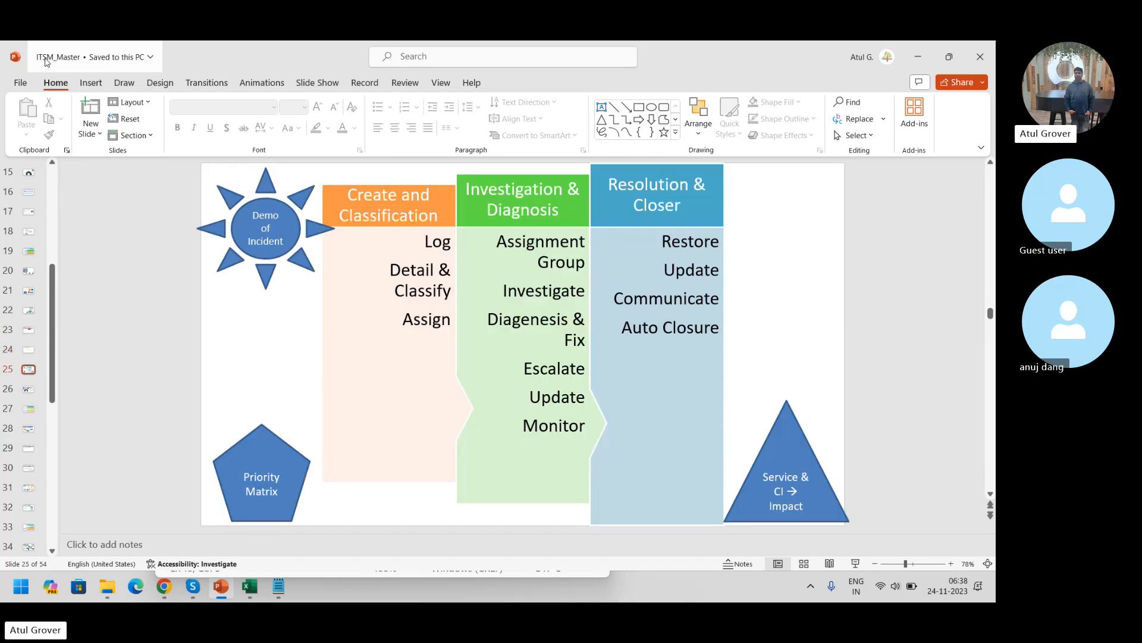
key("Down")
key("Down")
key("Down")
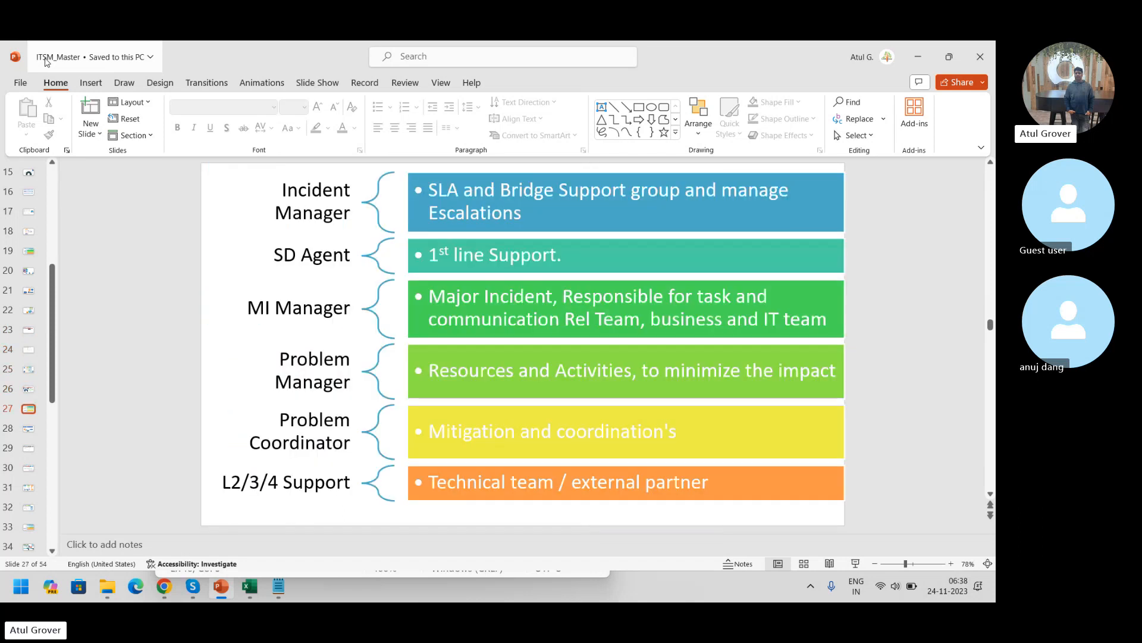